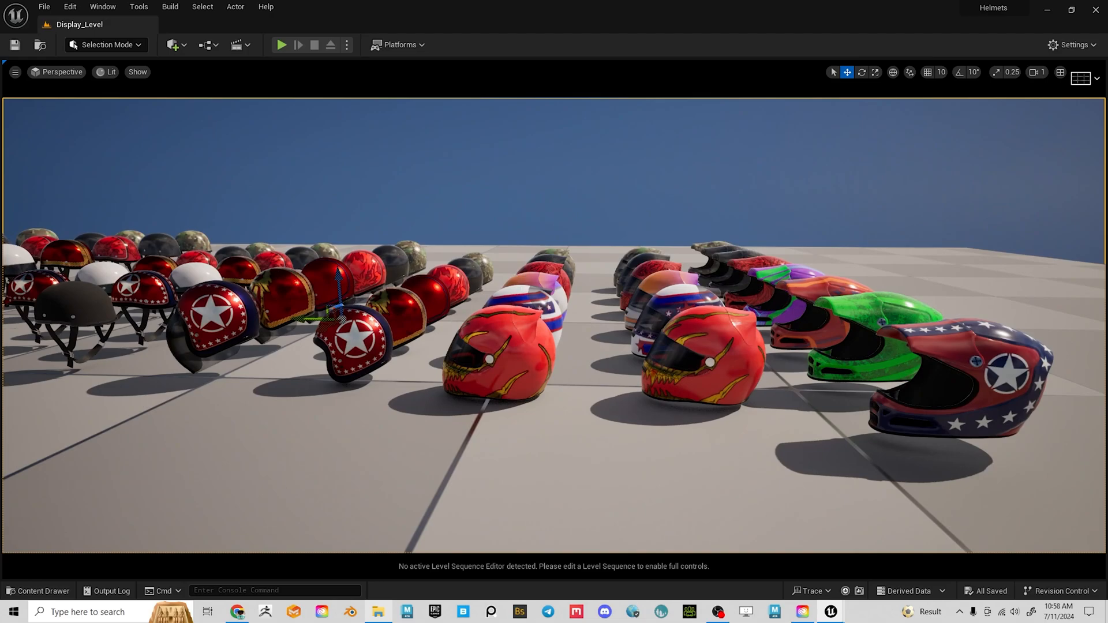
Examine the visored open-front helmets at the end of the display, focusing on the red and blue star-patterned one.
right_drag(547, 267, 733, 285)
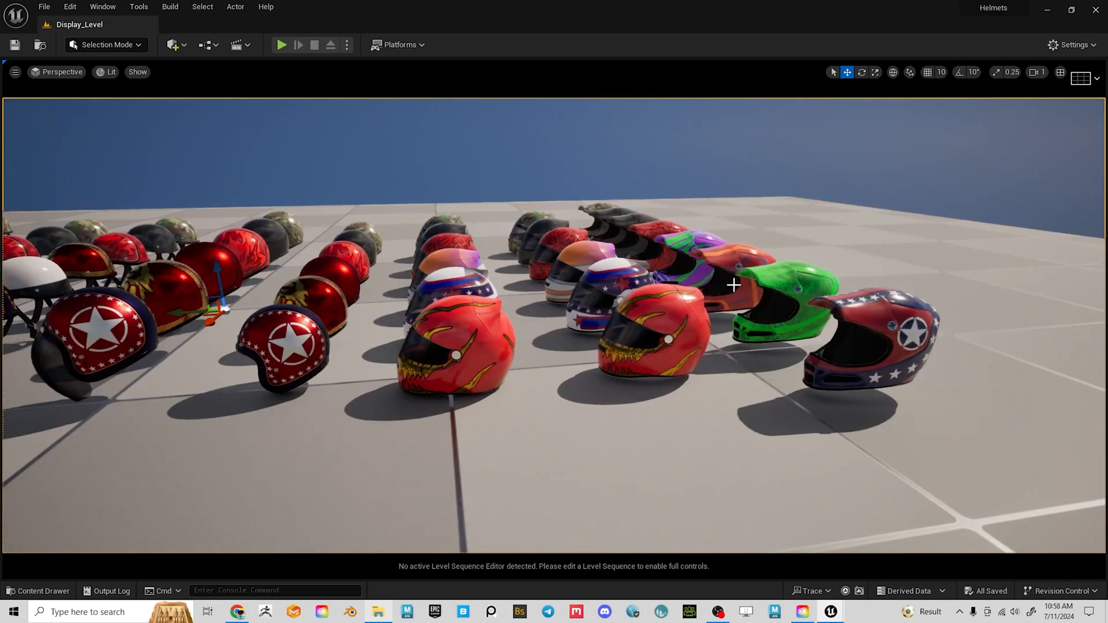
click(875, 314)
key(f)
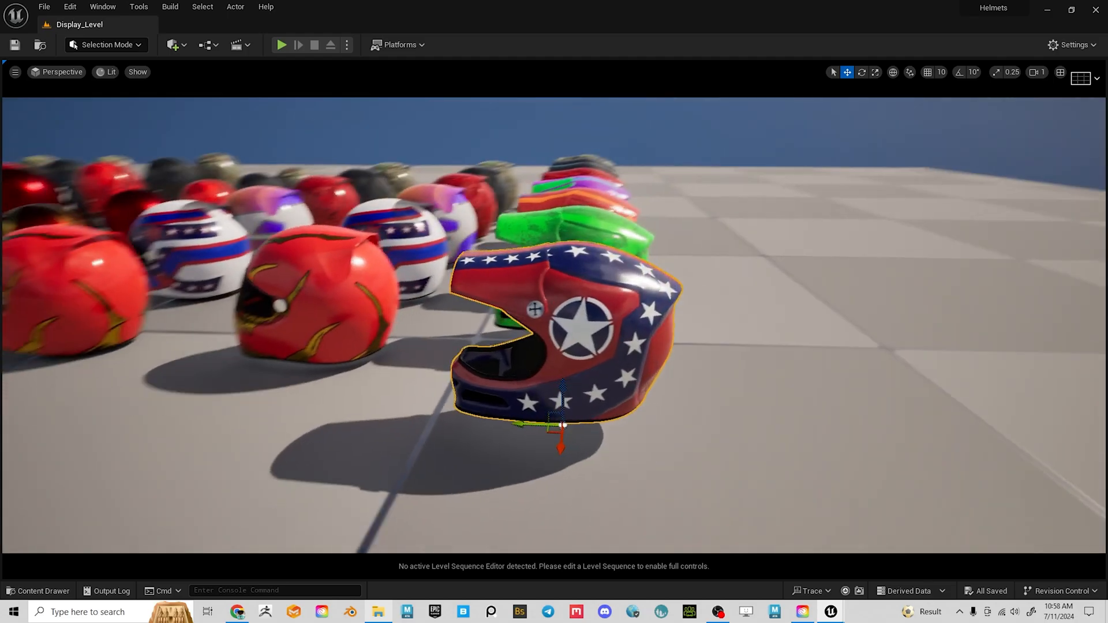
alt+drag(758, 356, 700, 385)
scroll(740, 318, down, 3)
alt+drag(740, 319, 809, 319)
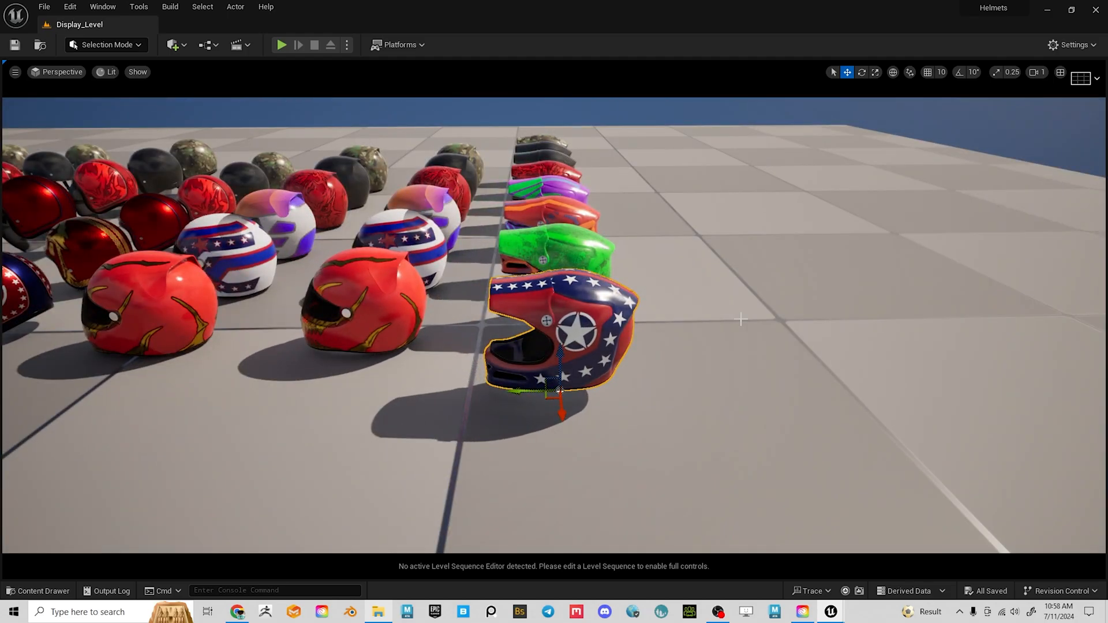
middle_drag(740, 319, 711, 242)
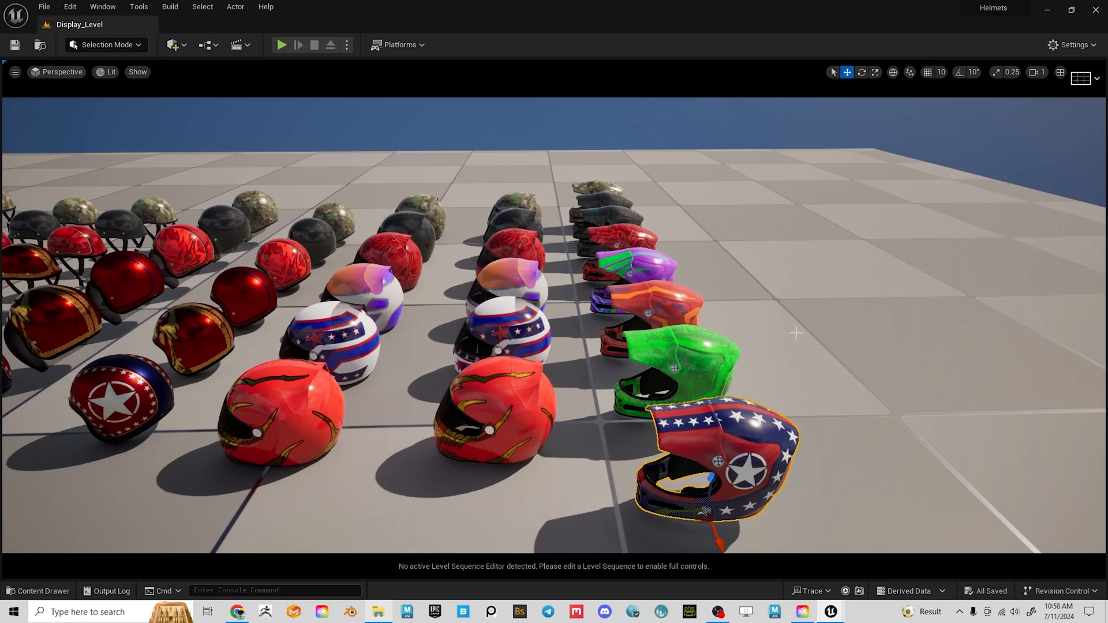
middle_drag(796, 333, 730, 367)
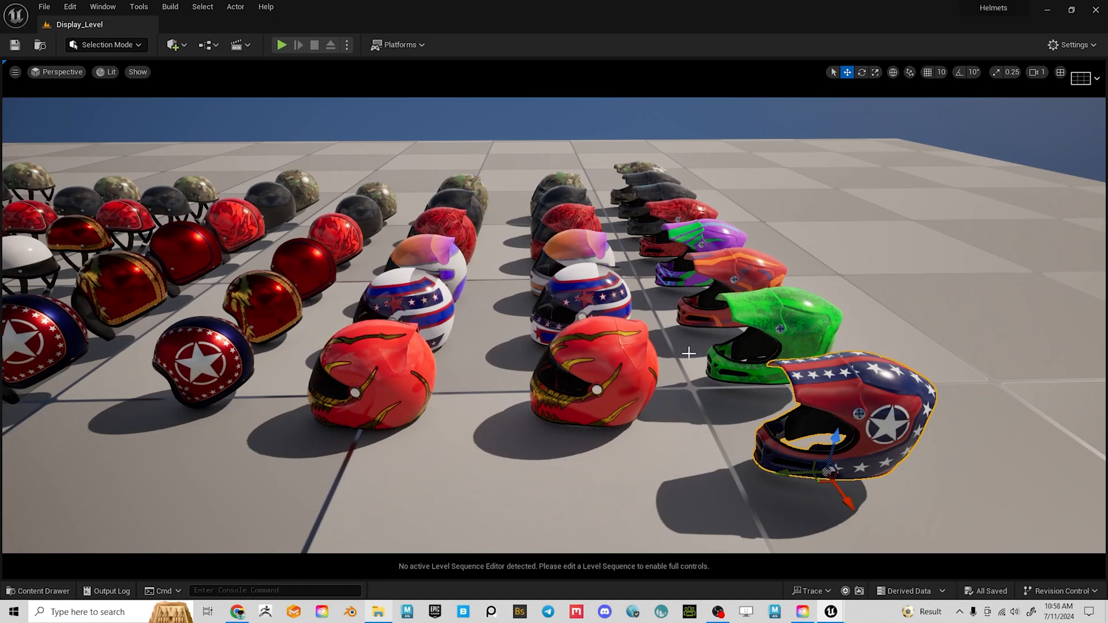
alt+drag(610, 363, 842, 377)
alt+drag(646, 389, 819, 372)
Inspect the two red racing helmets with the teeth design up close and from several angles.
click(596, 365)
key(f)
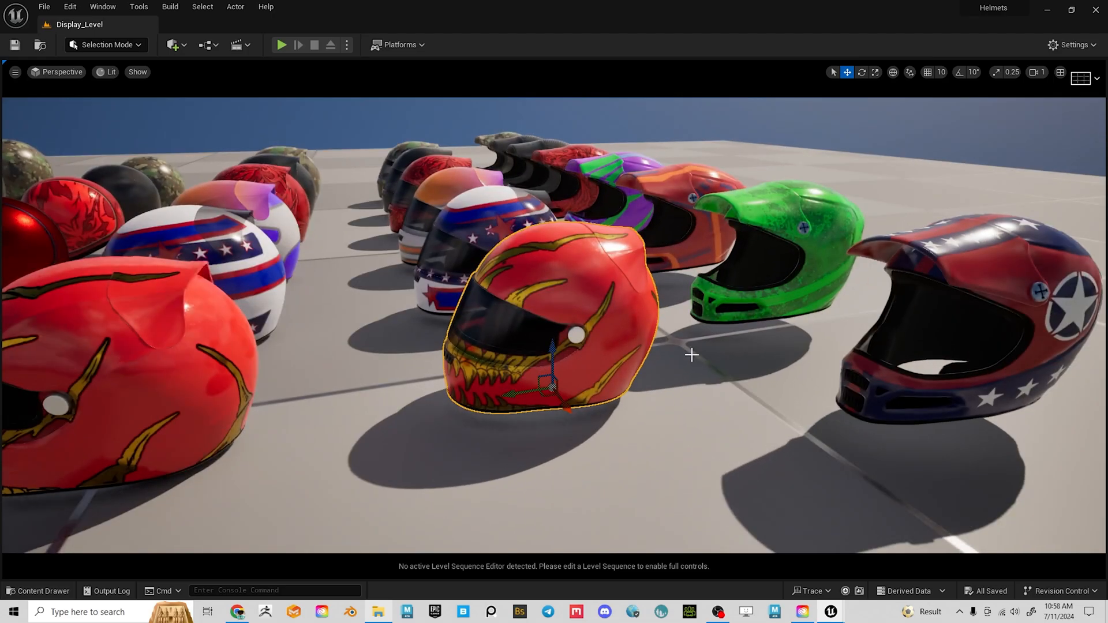
alt+drag(641, 380, 767, 378)
scroll(477, 438, down, 3)
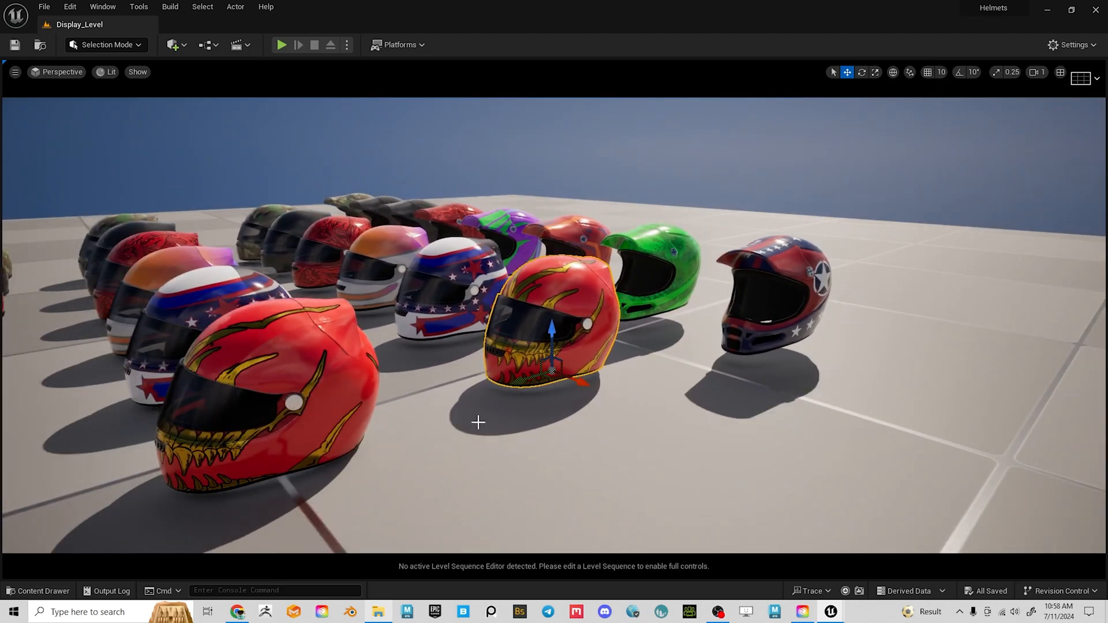
click(346, 398)
key(f)
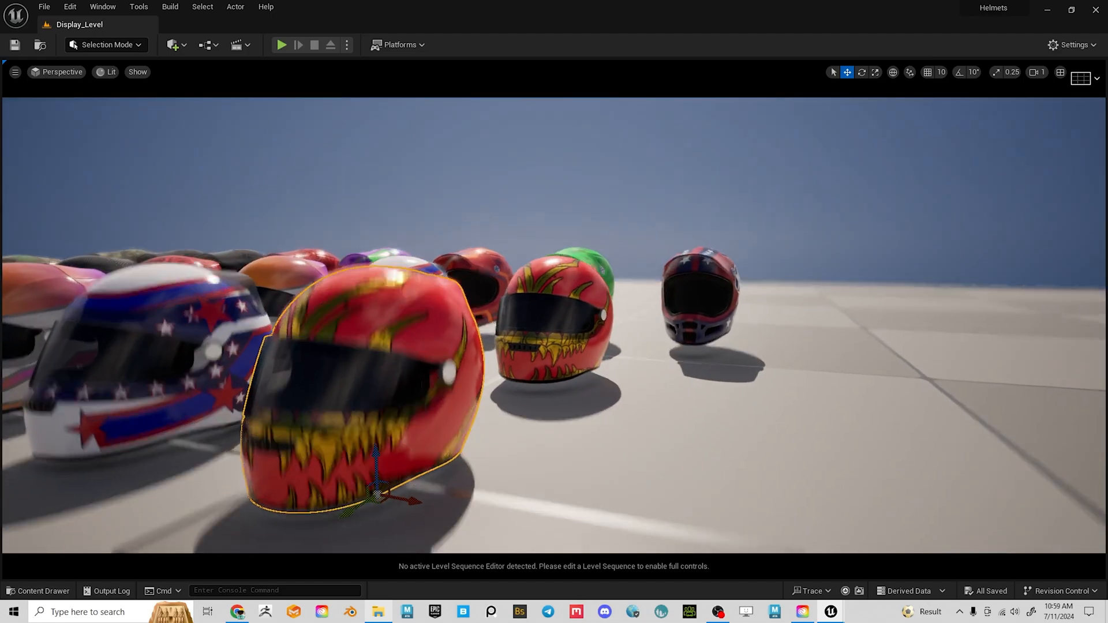
alt+drag(421, 419, 404, 476)
alt+middle_drag(422, 419, 462, 324)
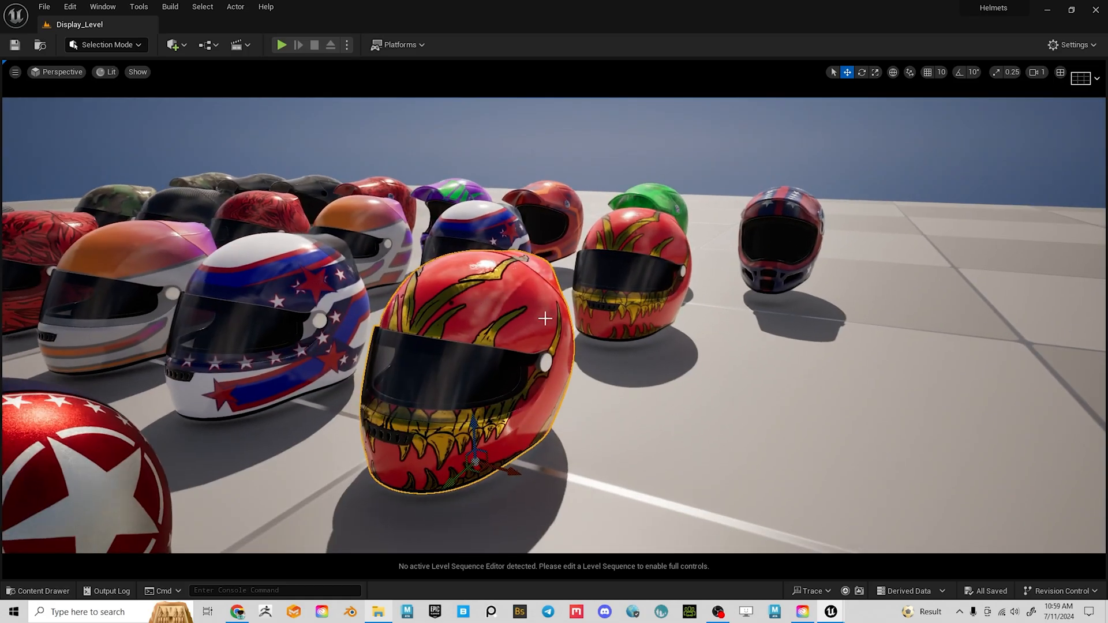
alt+drag(545, 319, 470, 329)
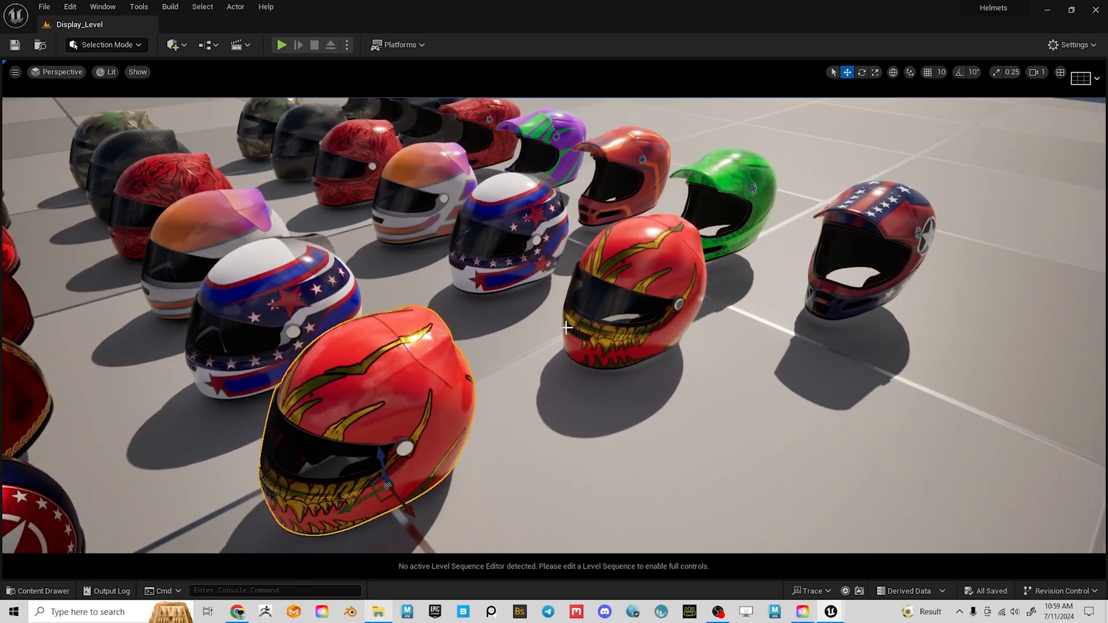
alt+middle_drag(479, 413, 635, 312)
alt+right_drag(635, 312, 586, 311)
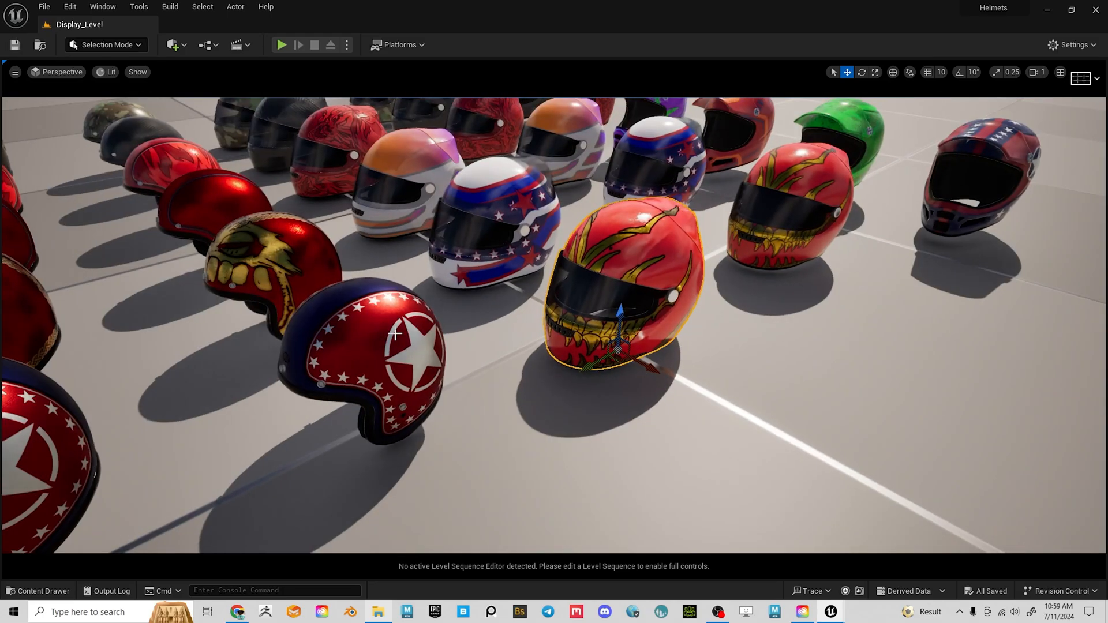
alt+drag(586, 312, 580, 253)
alt+drag(442, 297, 357, 289)
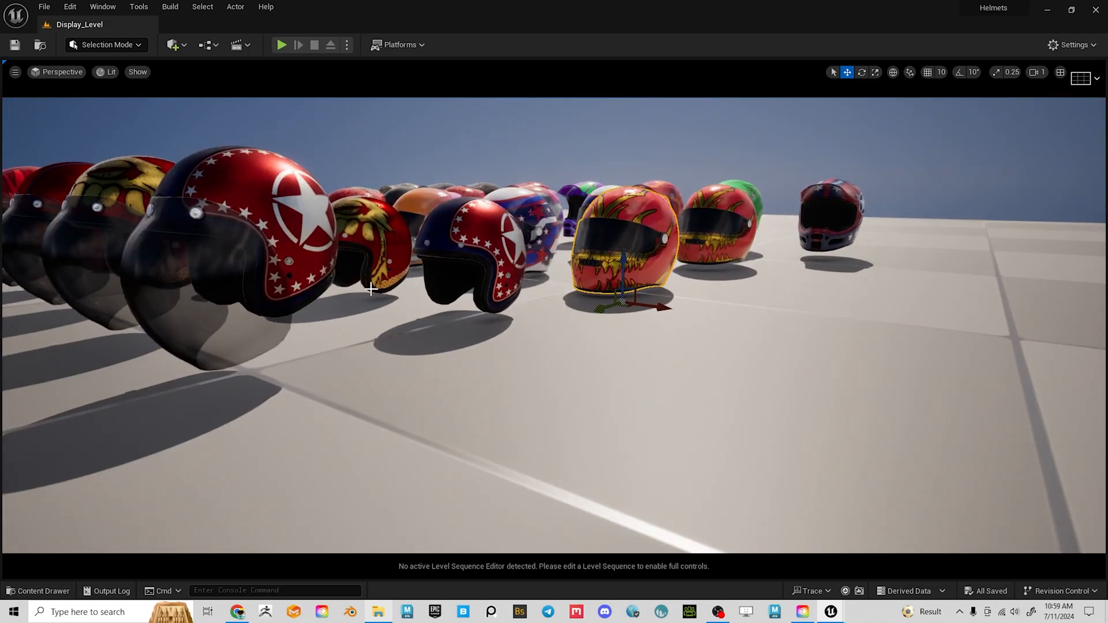
Examine the rows of open-face and strapped half helmets from low and raised viewpoints.
alt+middle_drag(358, 290, 479, 288)
alt+right_drag(479, 289, 427, 289)
alt+drag(427, 289, 291, 295)
alt+middle_drag(290, 294, 419, 261)
alt+drag(460, 272, 361, 295)
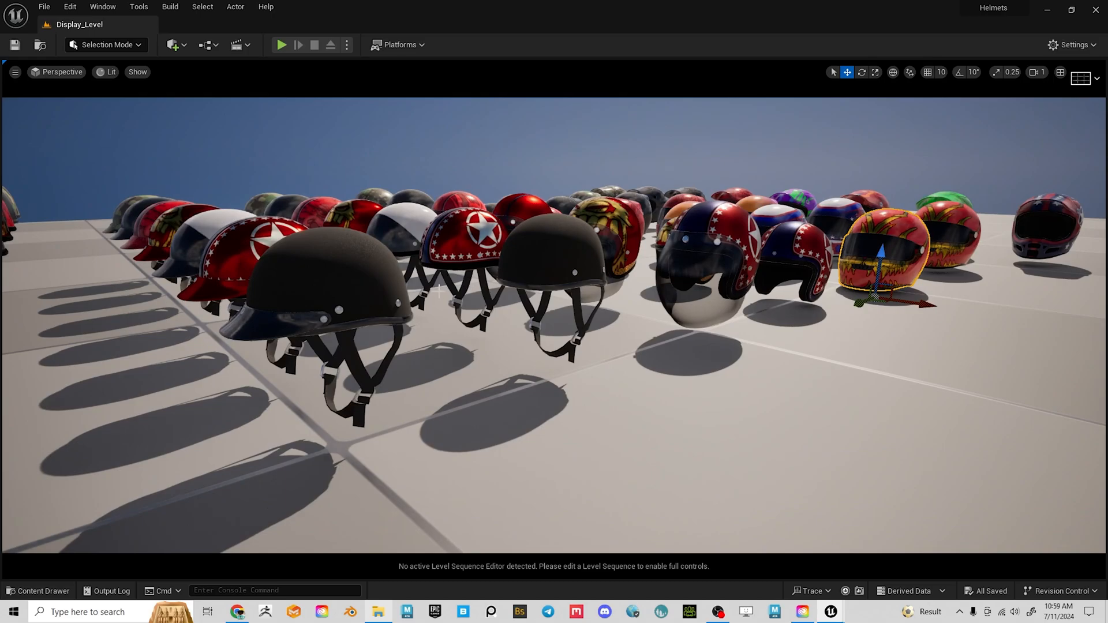
alt+drag(440, 290, 520, 300)
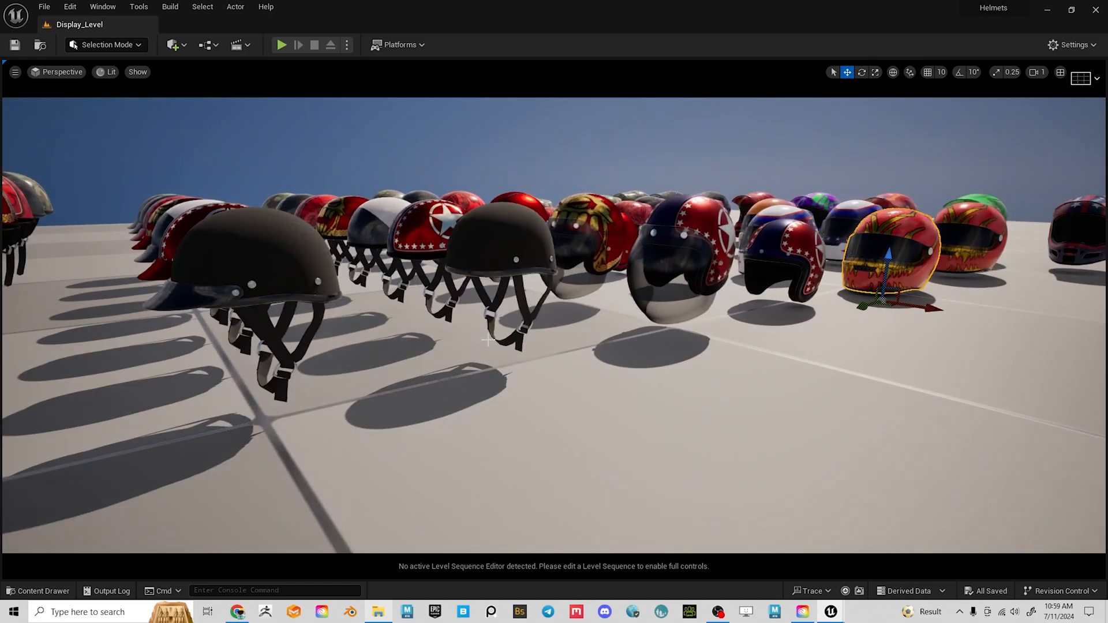
mouse_move(412, 353)
right_down()
mouse_move(352, 354)
mouse_move(433, 352)
right_up()
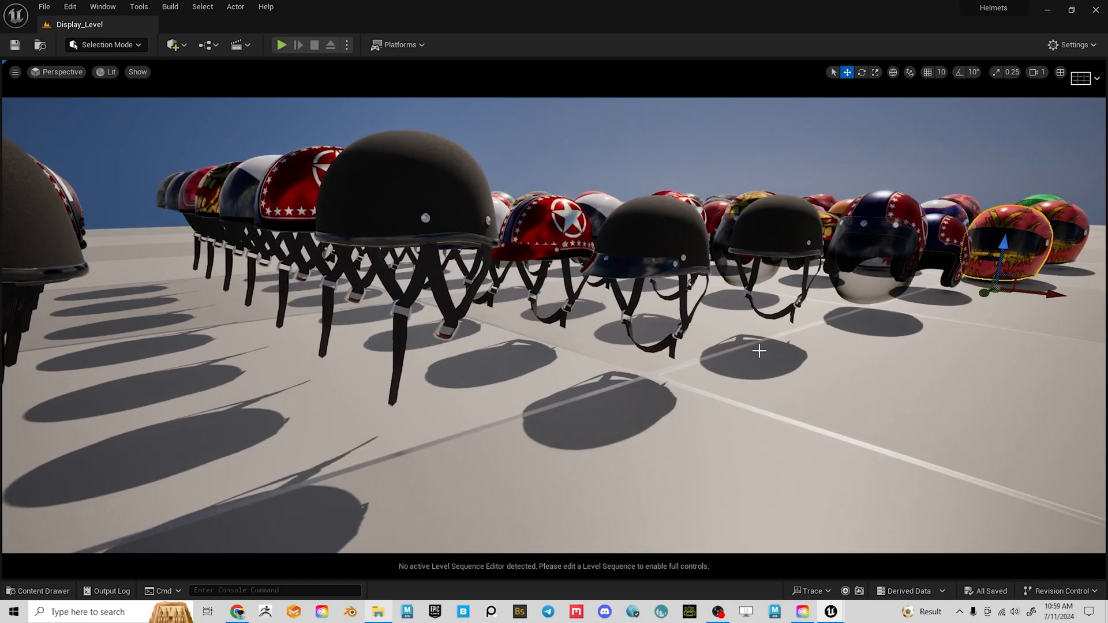
alt+drag(489, 339, 307, 380)
alt+drag(311, 198, 433, 133)
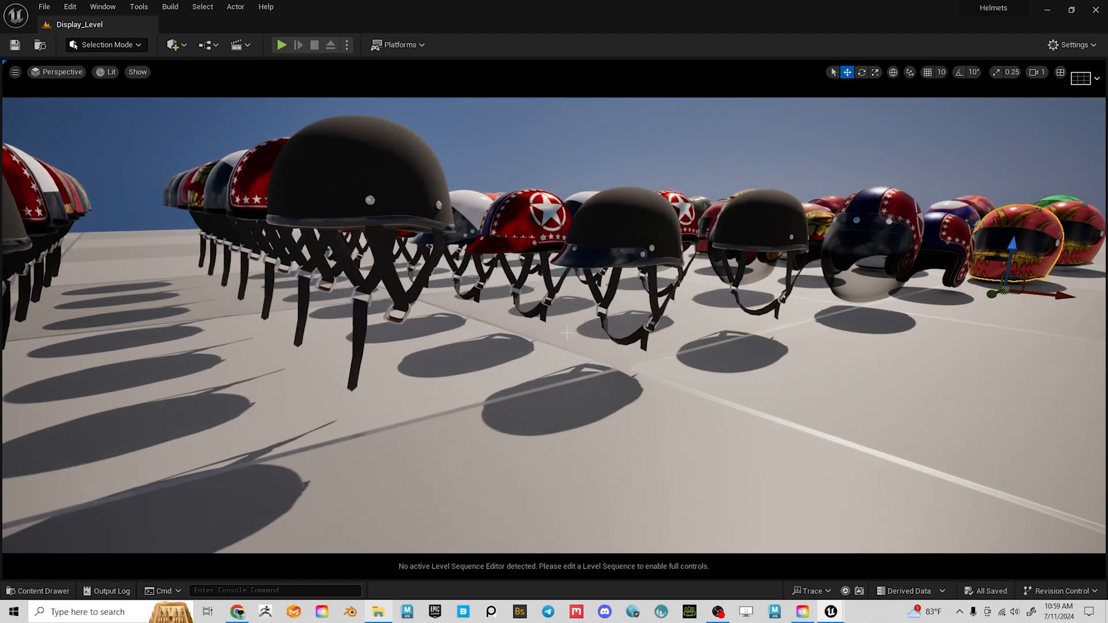
middle_drag(584, 329, 895, 302)
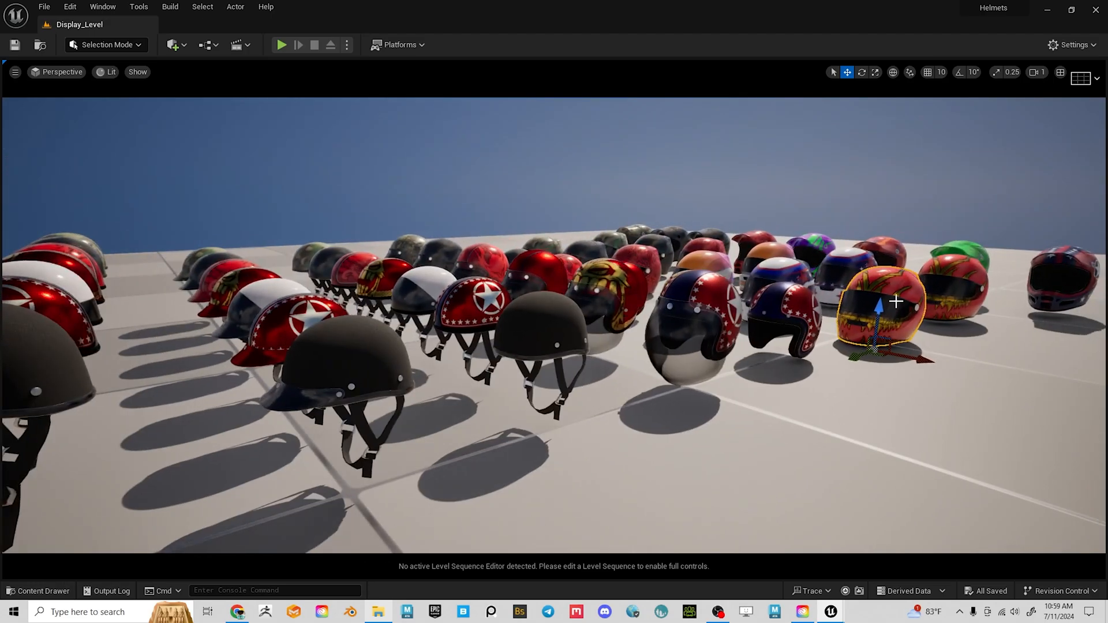
alt+drag(934, 320, 876, 313)
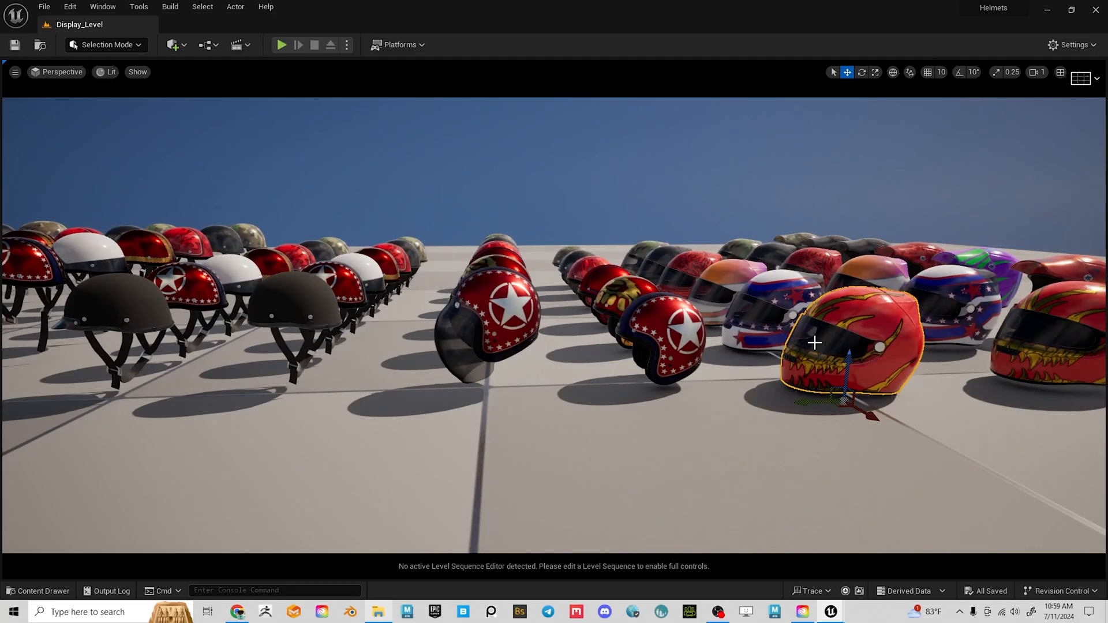
middle_drag(808, 345, 530, 315)
alt+drag(617, 376, 681, 310)
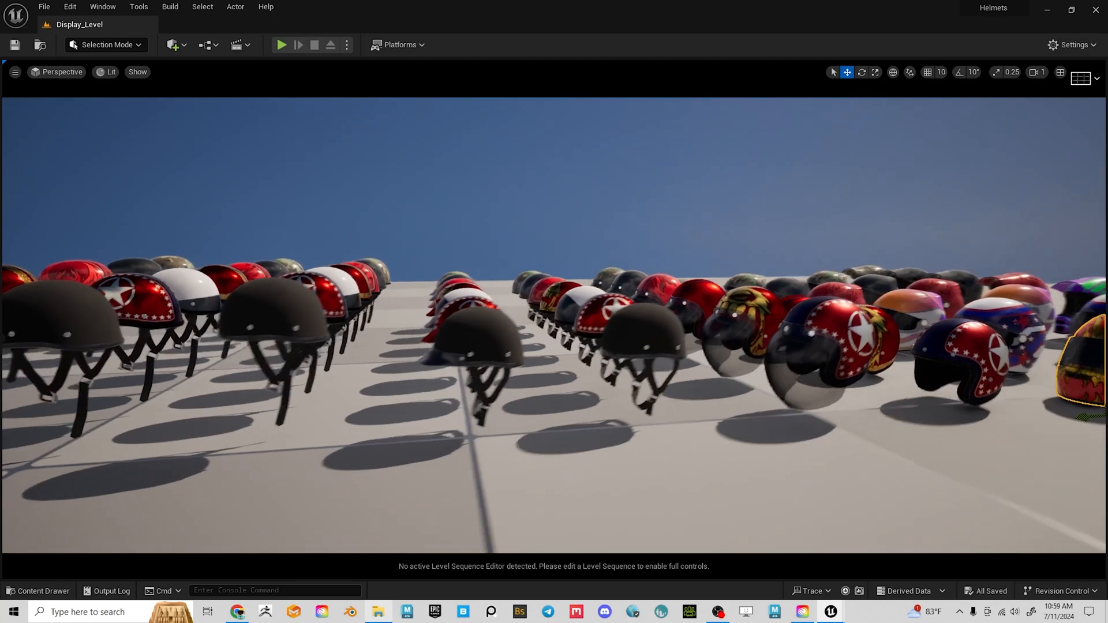
middle_drag(825, 309, 716, 340)
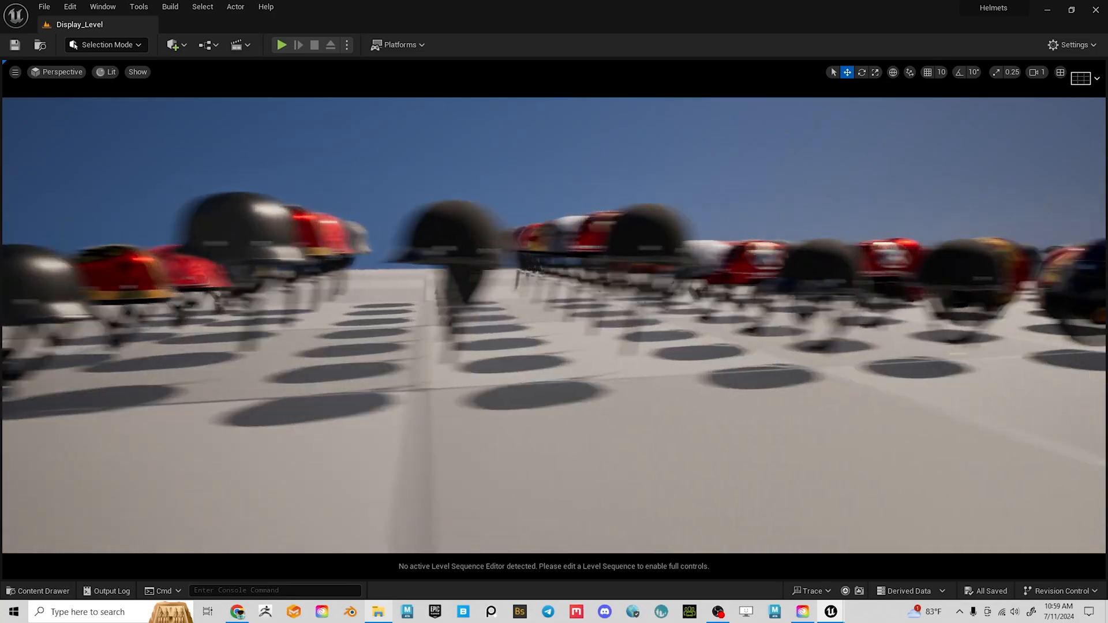
middle_drag(485, 352, 767, 312)
alt+drag(767, 311, 779, 380)
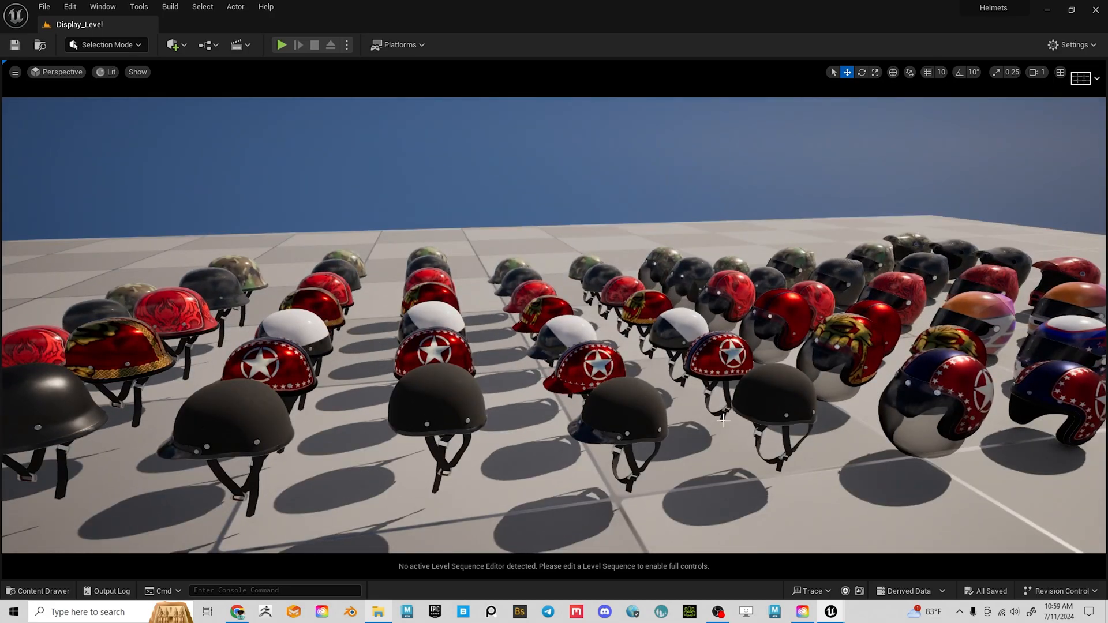
alt+drag(640, 418, 634, 403)
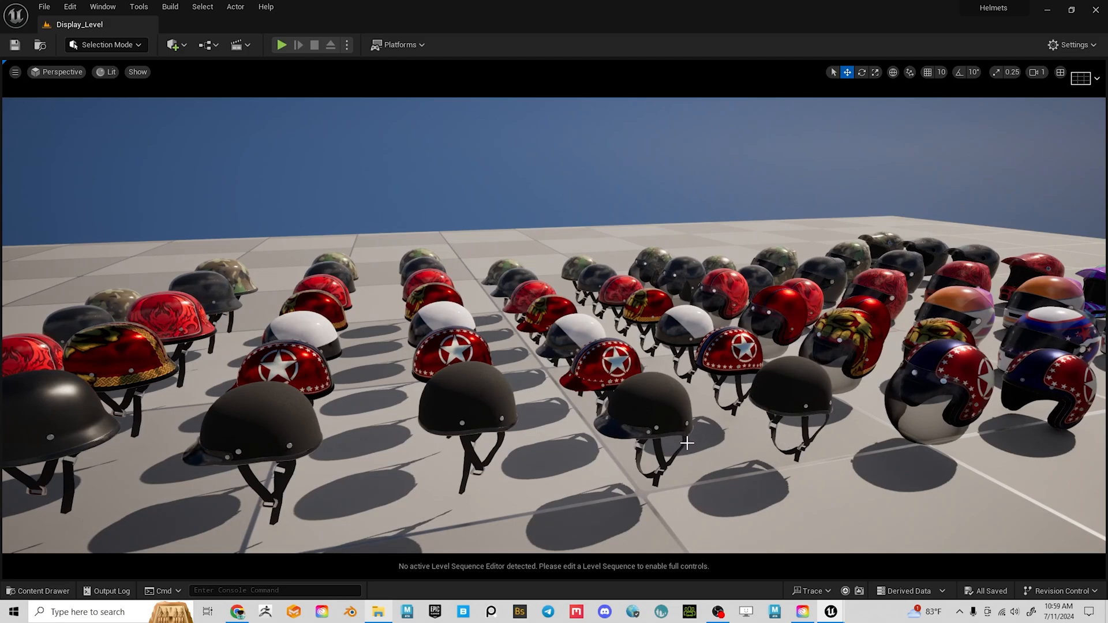
Survey the half-helmet rows up close and return to the red racing helmets with the teeth design.
alt+drag(687, 443, 592, 345)
alt+drag(379, 416, 473, 363)
alt+drag(318, 407, 340, 378)
scroll(697, 368, up, 4)
alt+middle_drag(698, 368, 600, 341)
alt+middle_drag(790, 353, 511, 369)
alt+middle_drag(915, 398, 725, 338)
alt+drag(725, 337, 718, 393)
scroll(718, 370, up, 3)
alt+drag(717, 300, 779, 282)
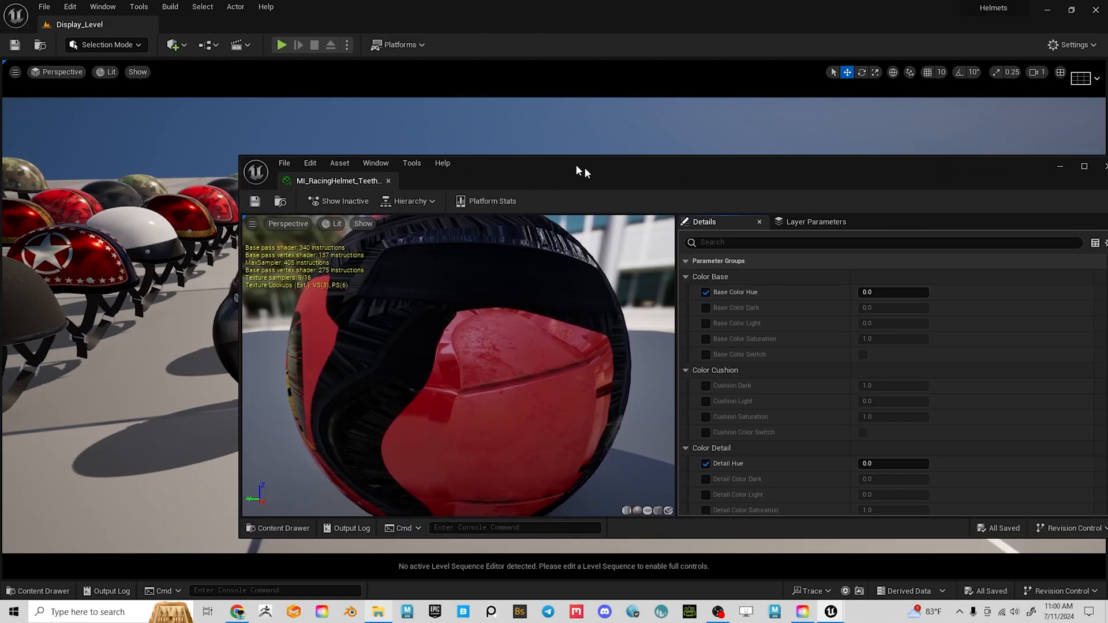
Move and resize the MI_RacingHelmet_Teeth material instance window so the racing helmet stays visible beside it.
drag(580, 170, 356, 95)
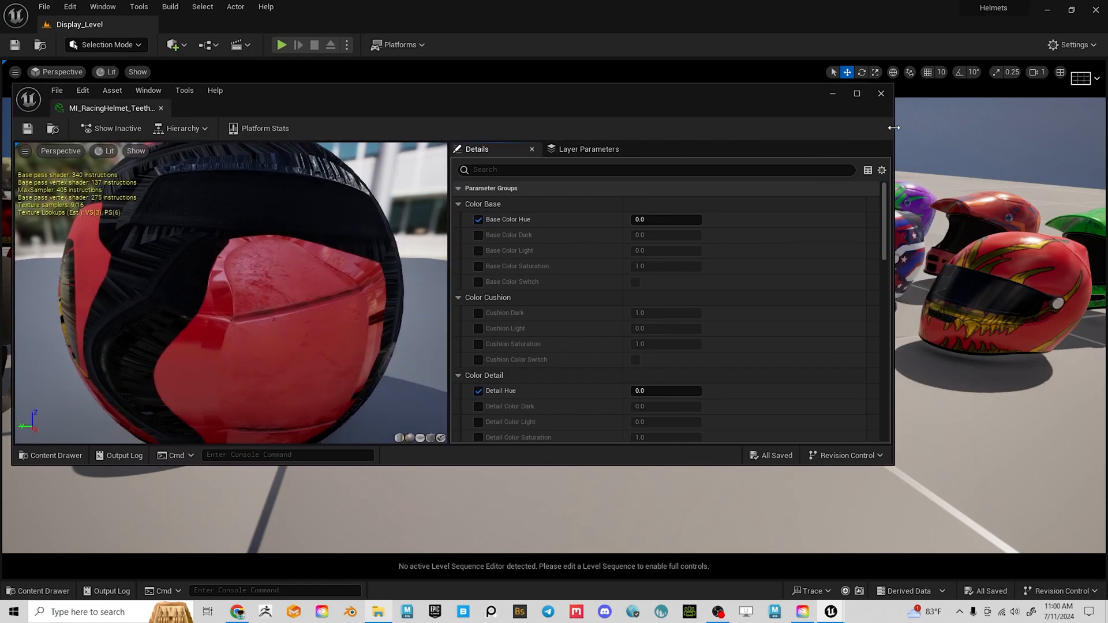
drag(893, 128, 493, 176)
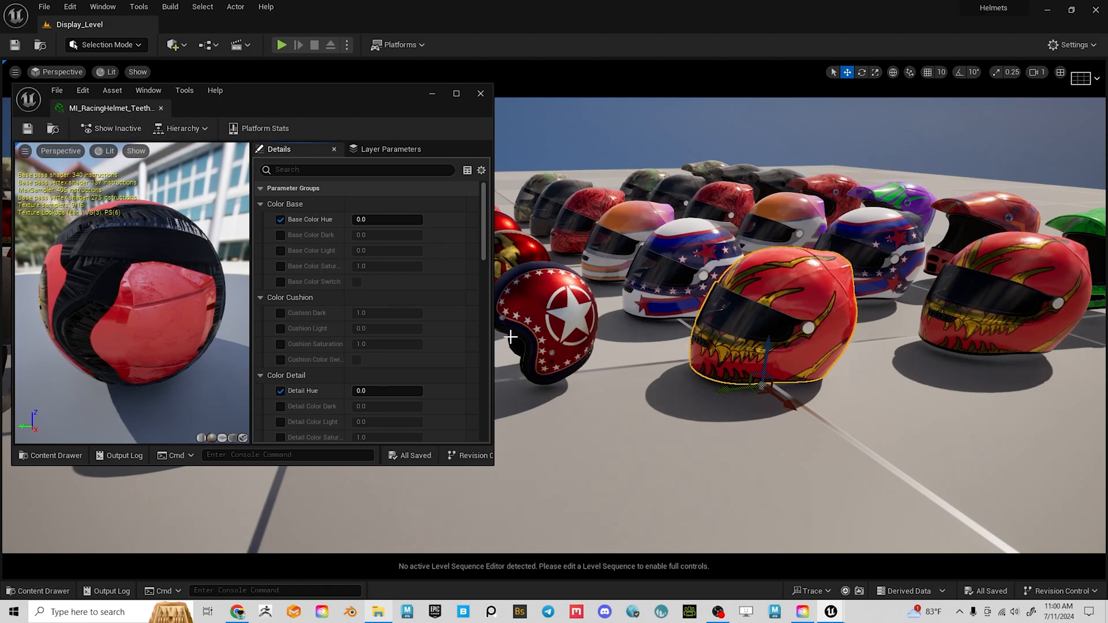
drag(493, 465, 523, 553)
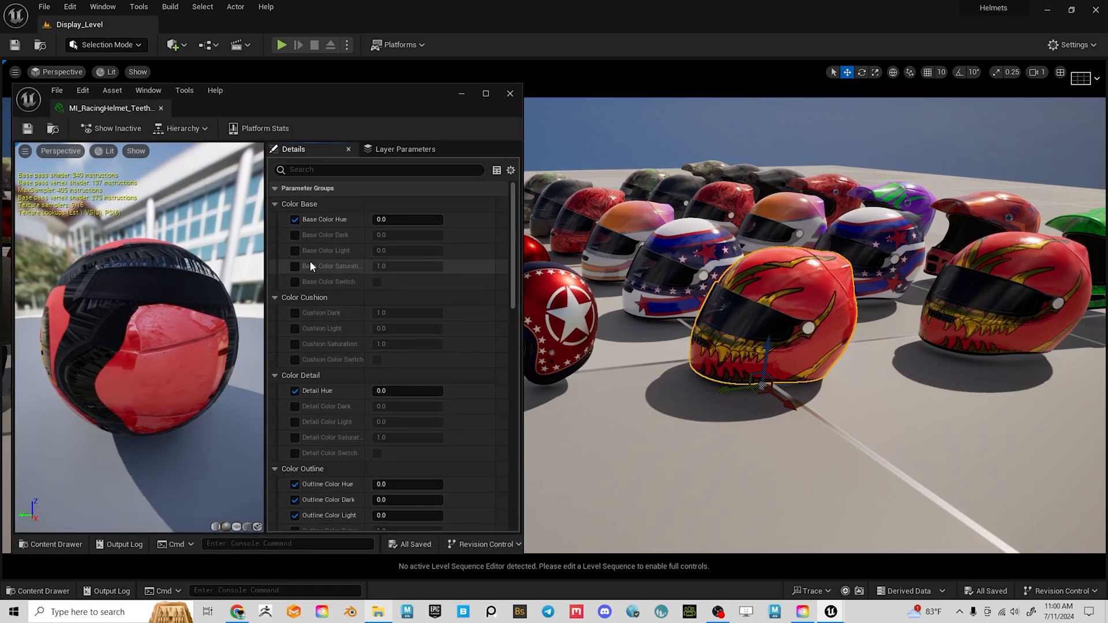
Set the Base Color Hue of the teeth racing helmet's material instance to 0.48.
scroll(317, 245, down, 2)
scroll(316, 233, up, 2)
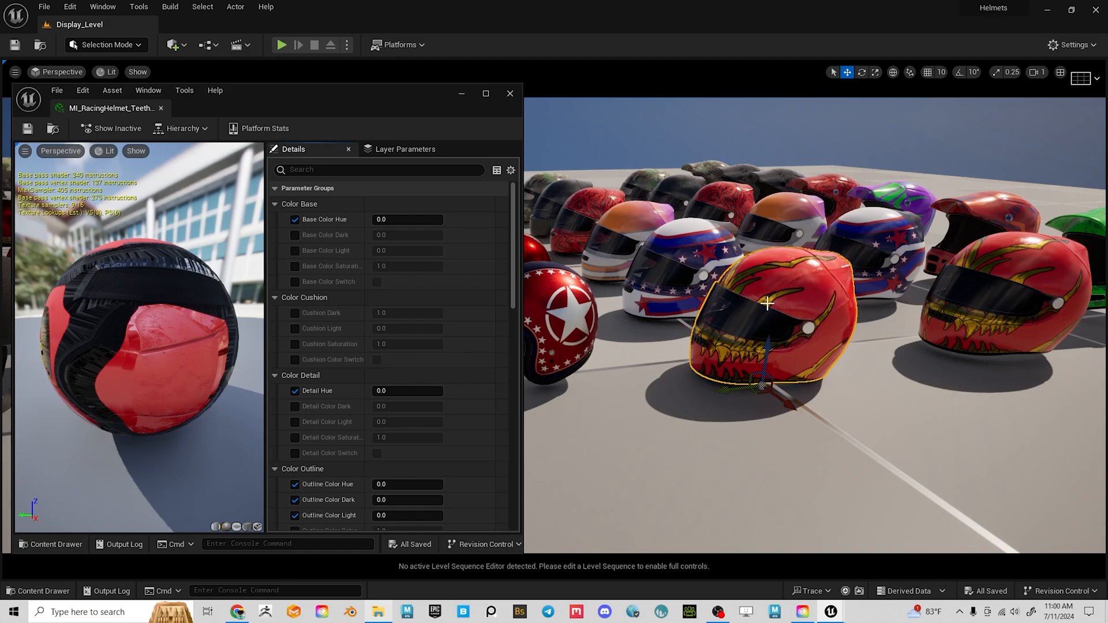
right_drag(826, 306, 812, 321)
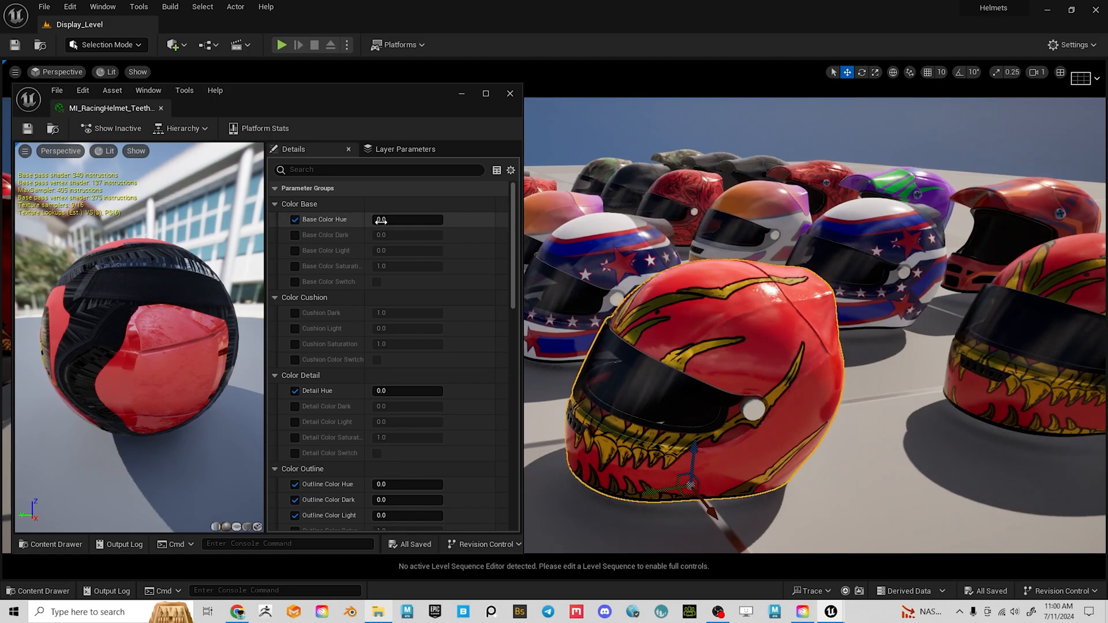
drag(391, 219, 432, 219)
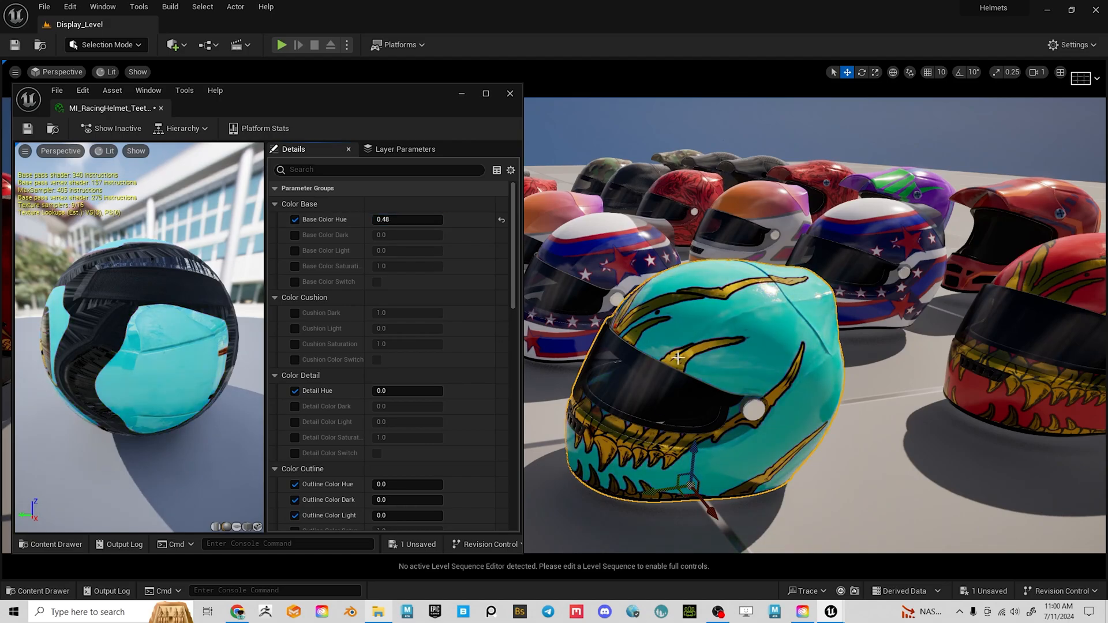
Examine the recoloured racing helmet from several angles and review the material's detail and outline color parameters.
alt+drag(692, 427, 690, 406)
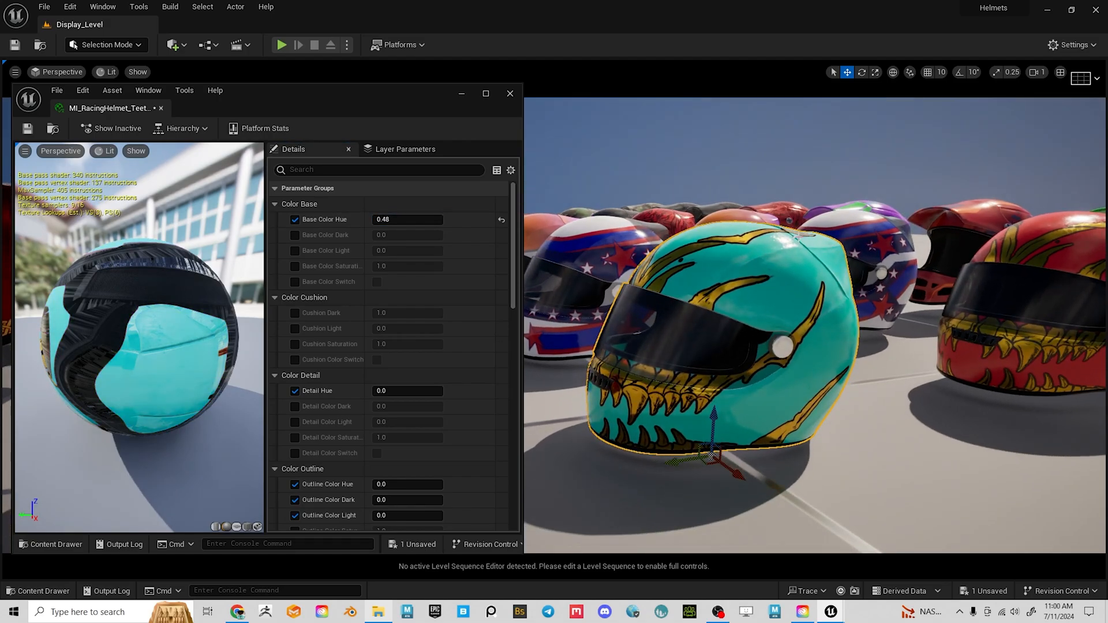
alt+drag(822, 316, 723, 180)
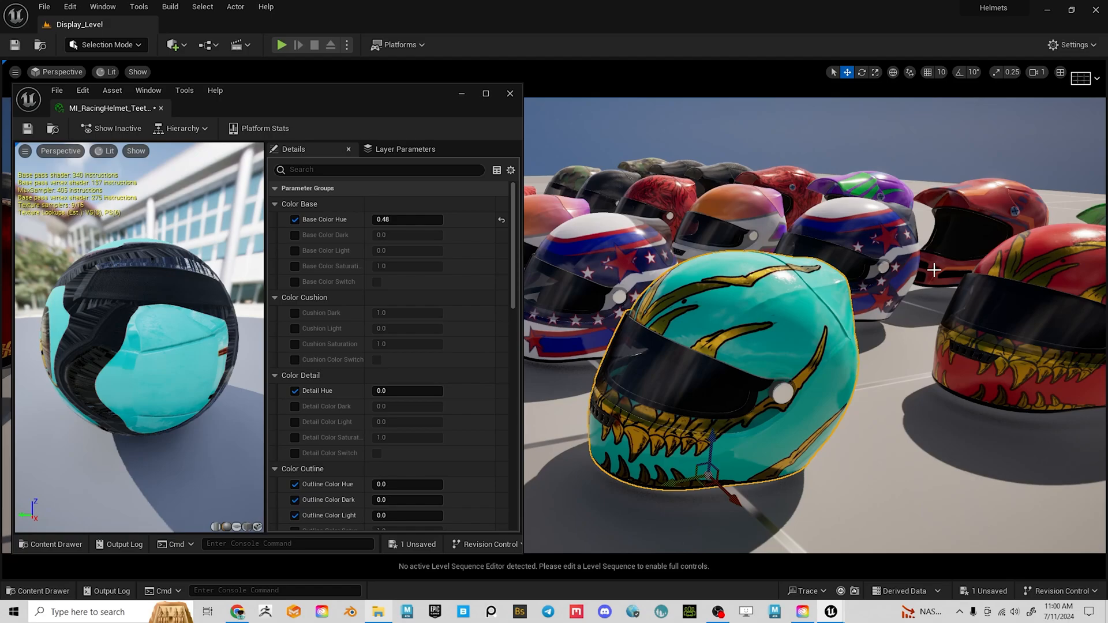
alt+drag(781, 275, 790, 270)
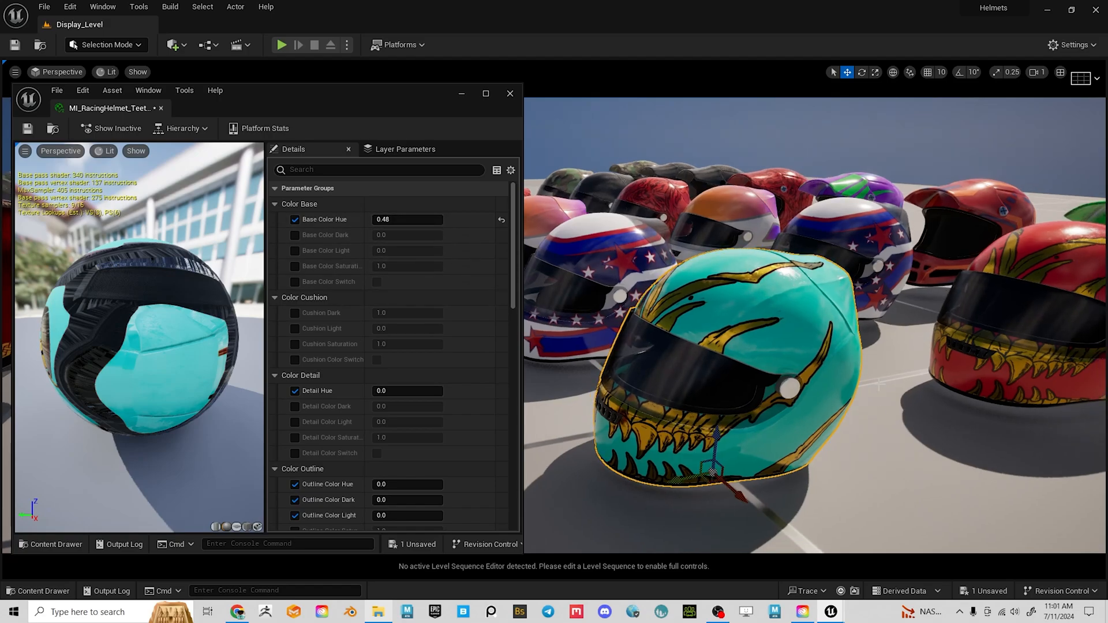
alt+drag(878, 384, 1016, 318)
alt+drag(887, 356, 561, 301)
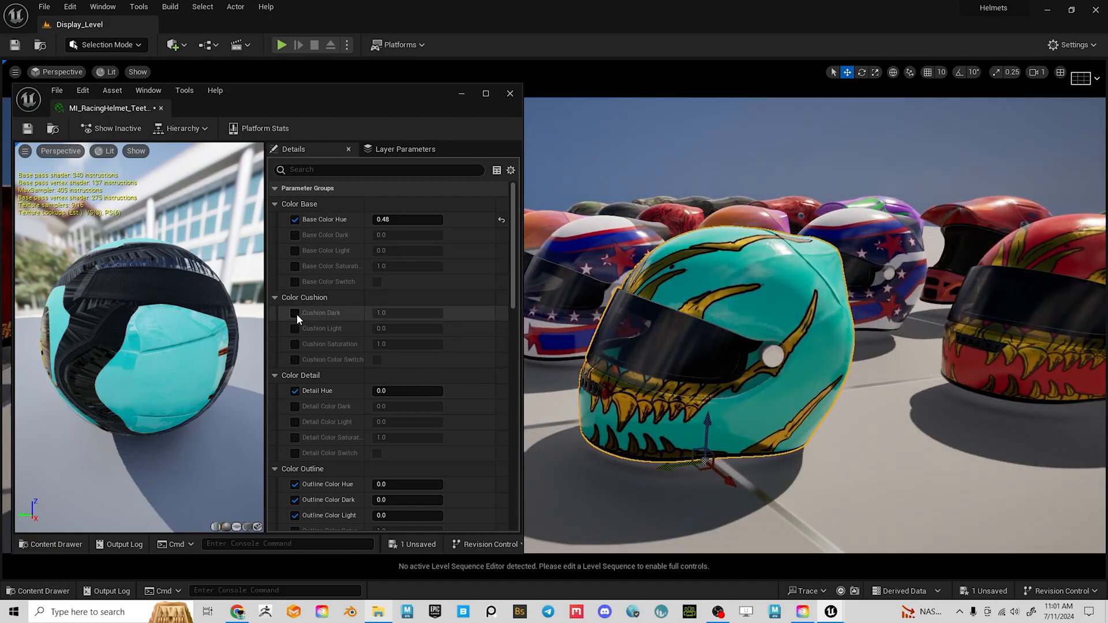
alt+drag(712, 329, 630, 290)
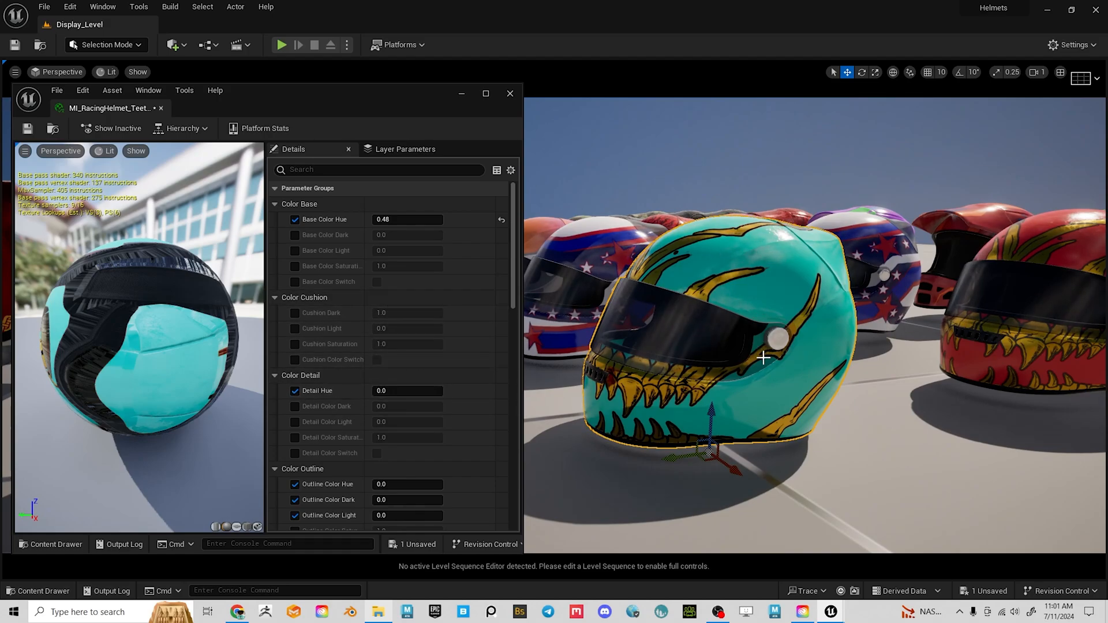
alt+drag(763, 358, 799, 370)
scroll(377, 393, down, 3)
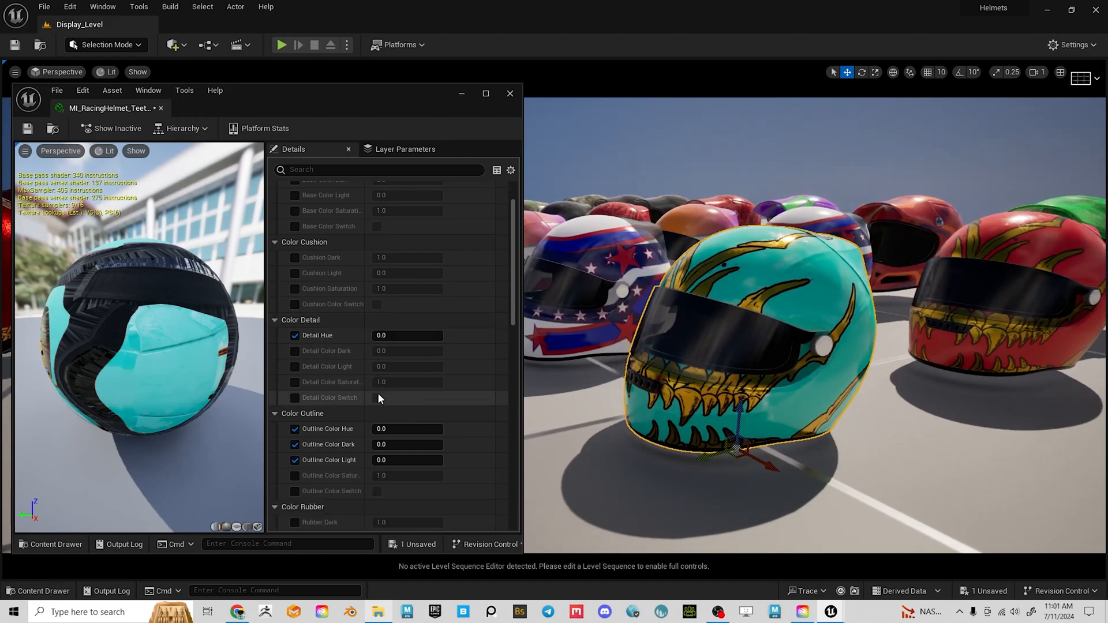
Set the material's Base Color Hue to 0.672, then enable Base Color Dark with a value of 0.831936.
scroll(399, 358, up, 3)
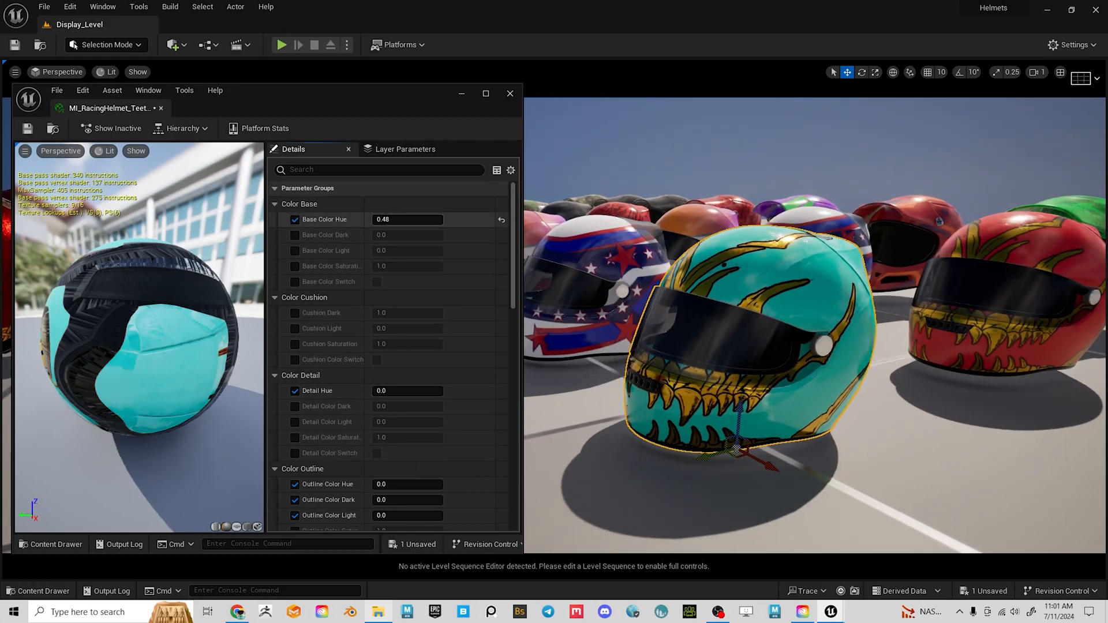
drag(406, 219, 420, 219)
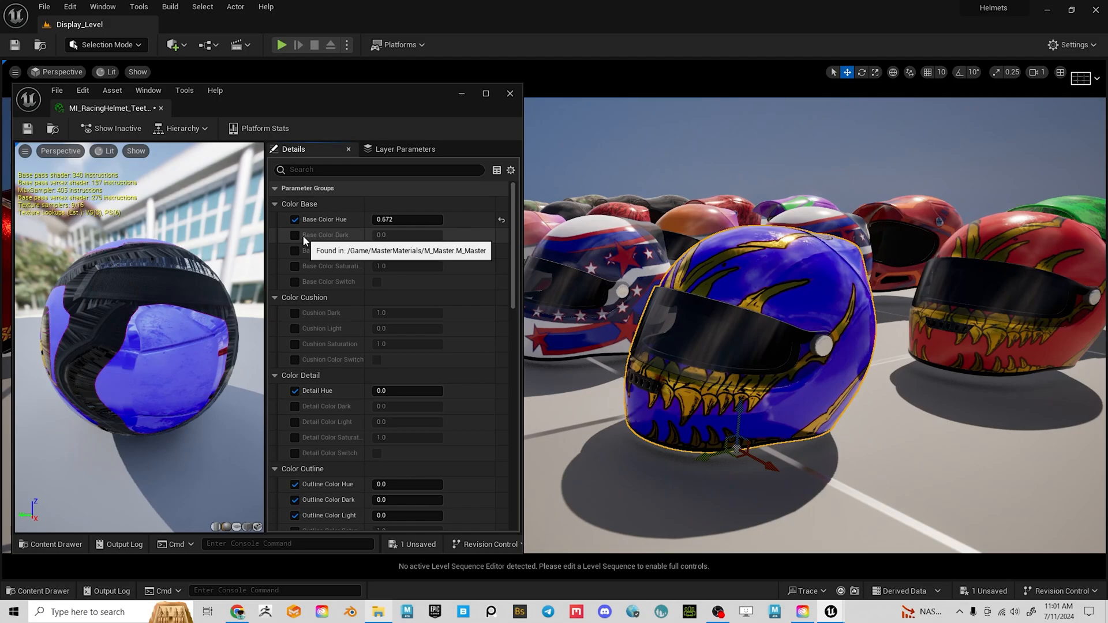
click(295, 236)
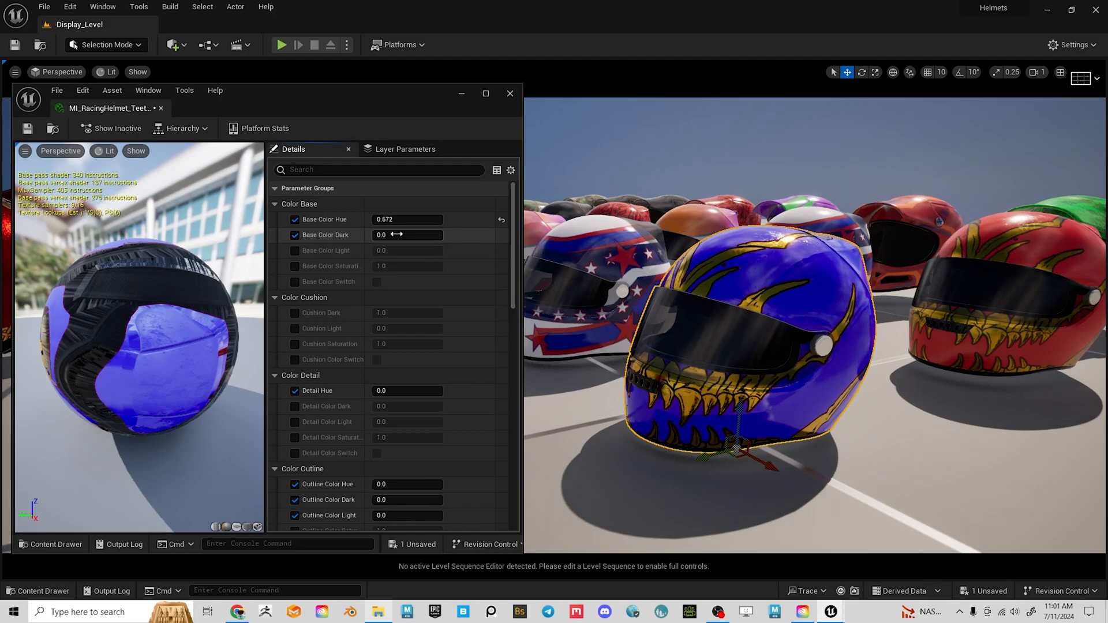
mouse_move(397, 234)
mouse_down()
mouse_move(469, 234)
mouse_move(400, 235)
mouse_up()
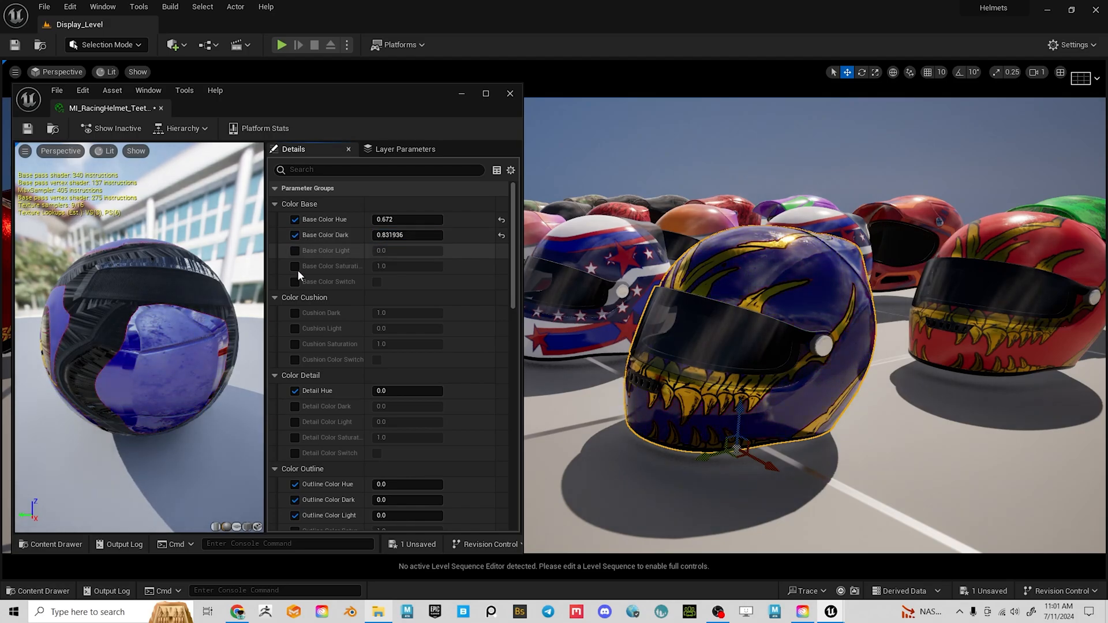
Enable the Base Color Light parameter and set both Base Color Dark and Base Color Light to 0.
click(295, 251)
click(393, 234)
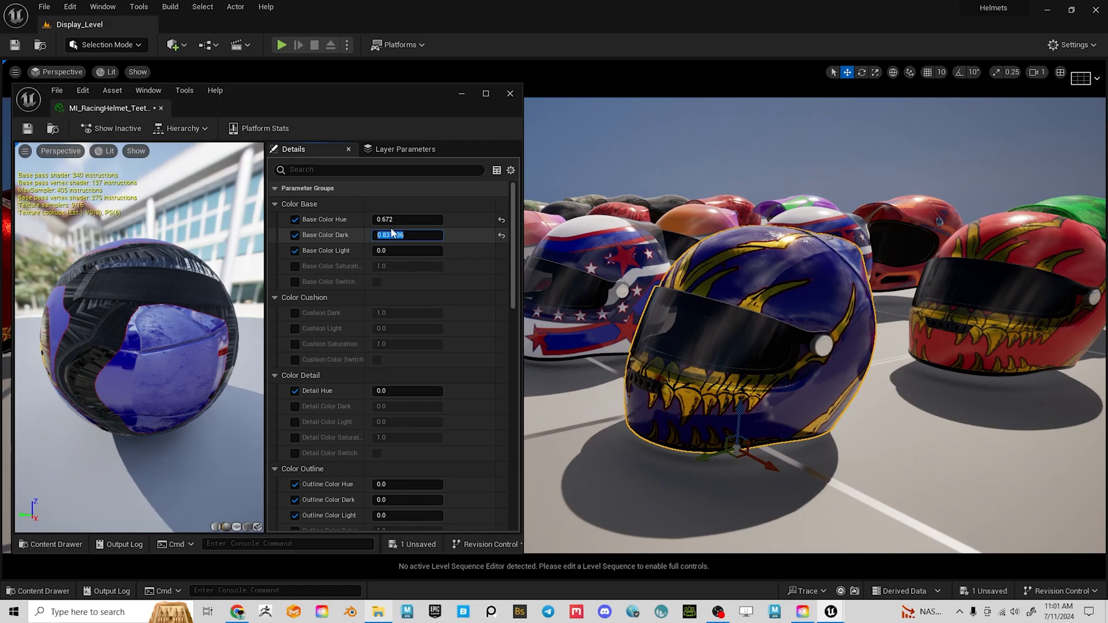
text(0)
mouse_move(392, 250)
mouse_down()
mouse_move(413, 251)
mouse_move(397, 249)
mouse_up()
click(396, 249)
text(0)
key(Return)
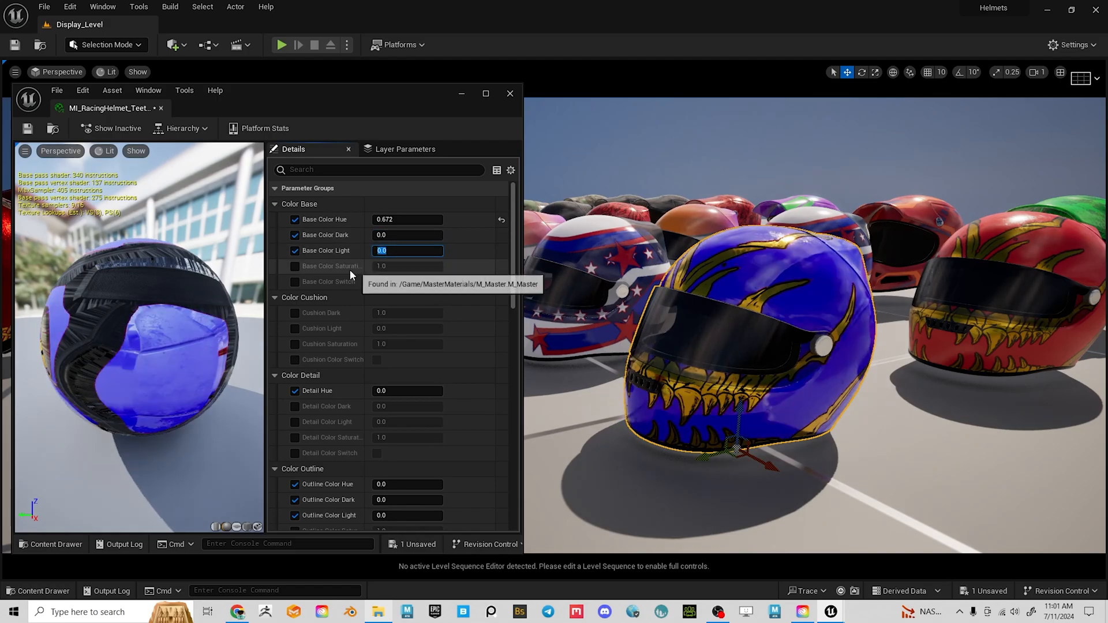
Enable the Base Color Saturation parameter and set it to 0 to turn the helmet shell grey.
click(294, 267)
drag(382, 266, 399, 266)
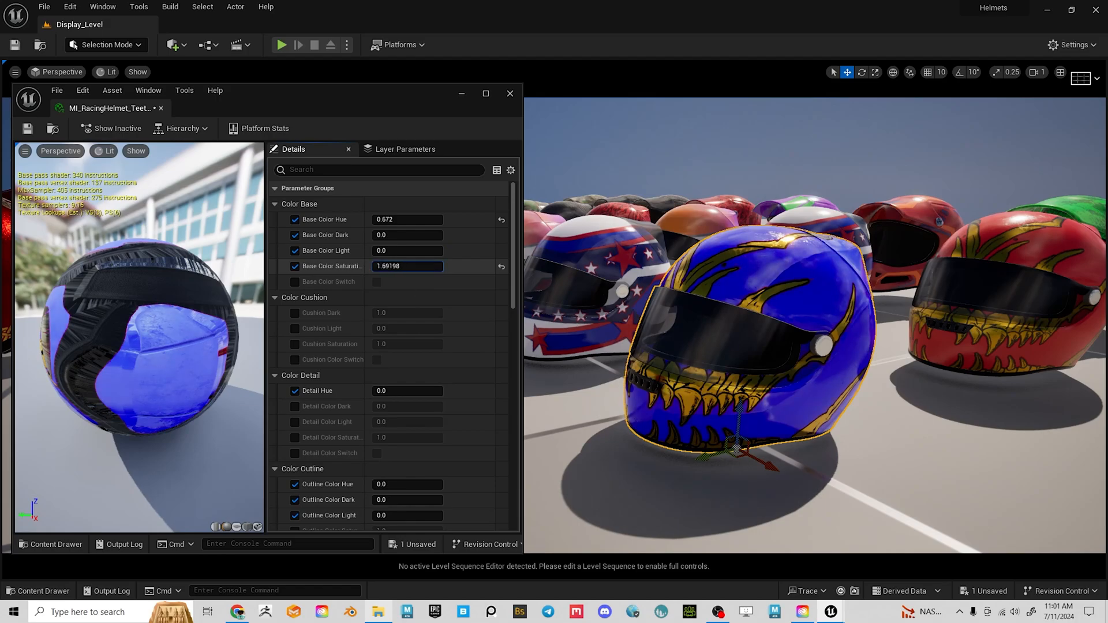
click(381, 266)
text(0)
key(Return)
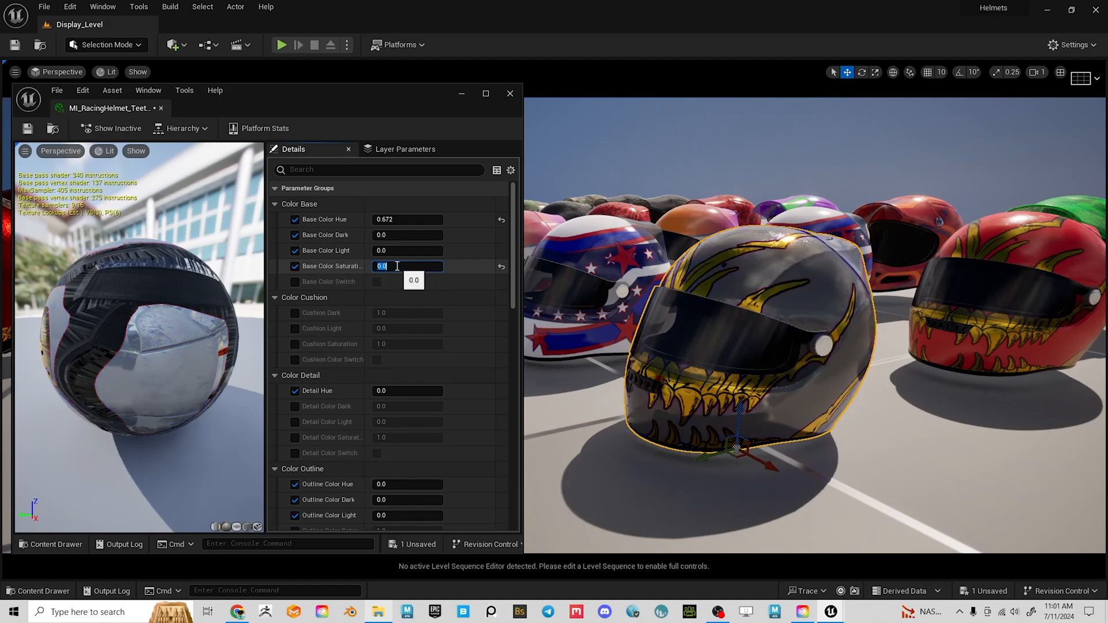
Turn on the Base Color Switch and give the enabled Base Color Tint a pink colour, hex sRGB FF9FDCFF.
click(295, 282)
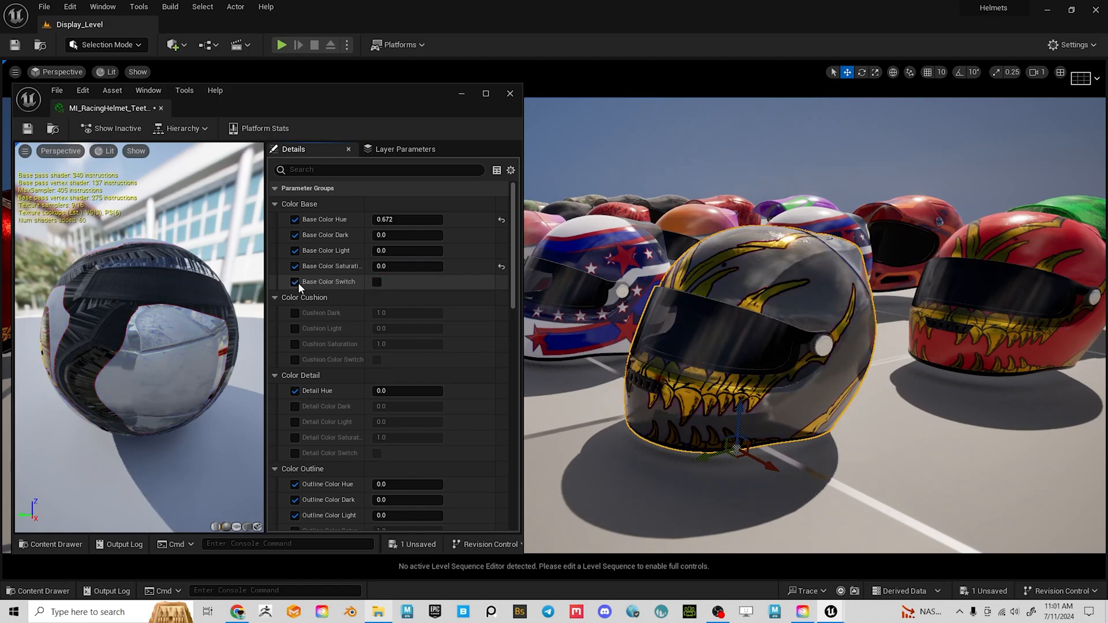
click(377, 282)
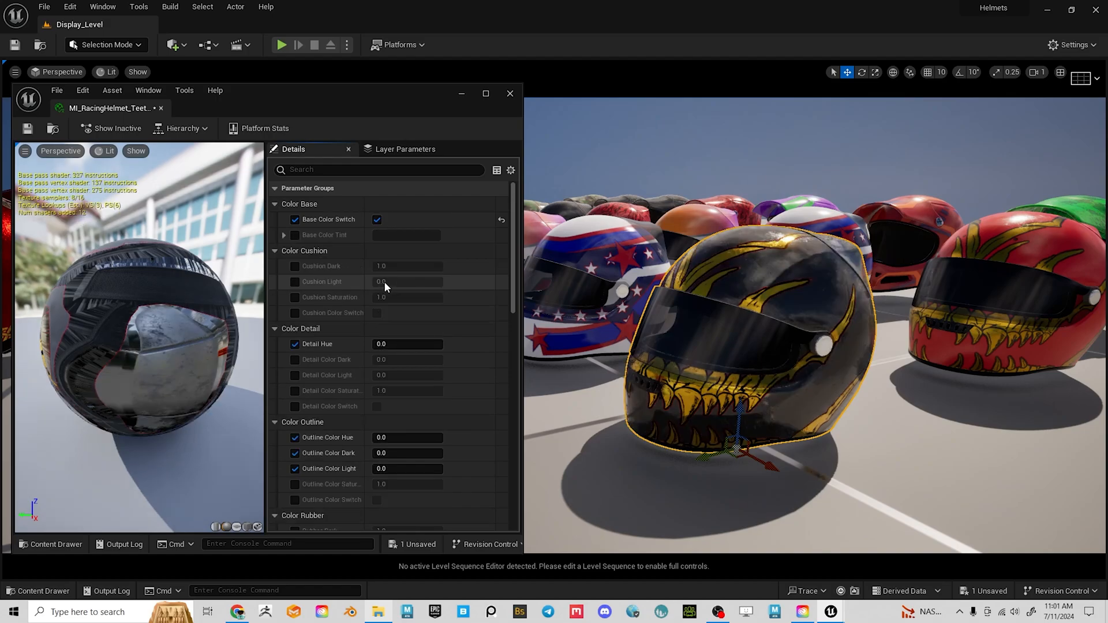
click(295, 234)
click(395, 241)
mouse_move(473, 297)
mouse_down()
mouse_move(505, 329)
mouse_move(504, 382)
mouse_move(450, 384)
mouse_move(440, 324)
mouse_move(493, 320)
mouse_up()
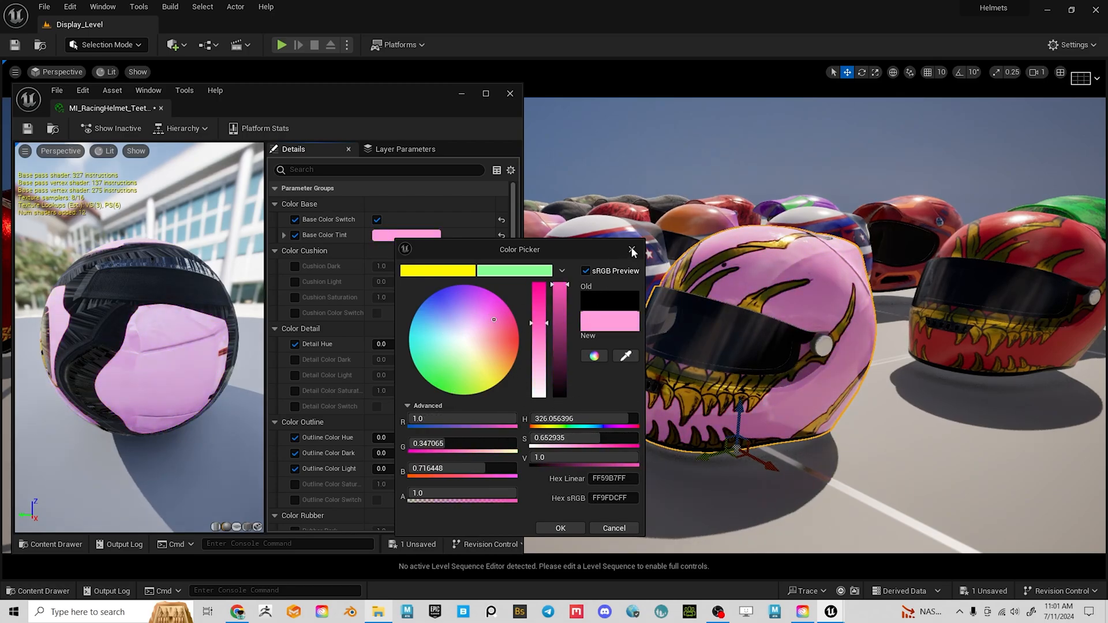
click(632, 250)
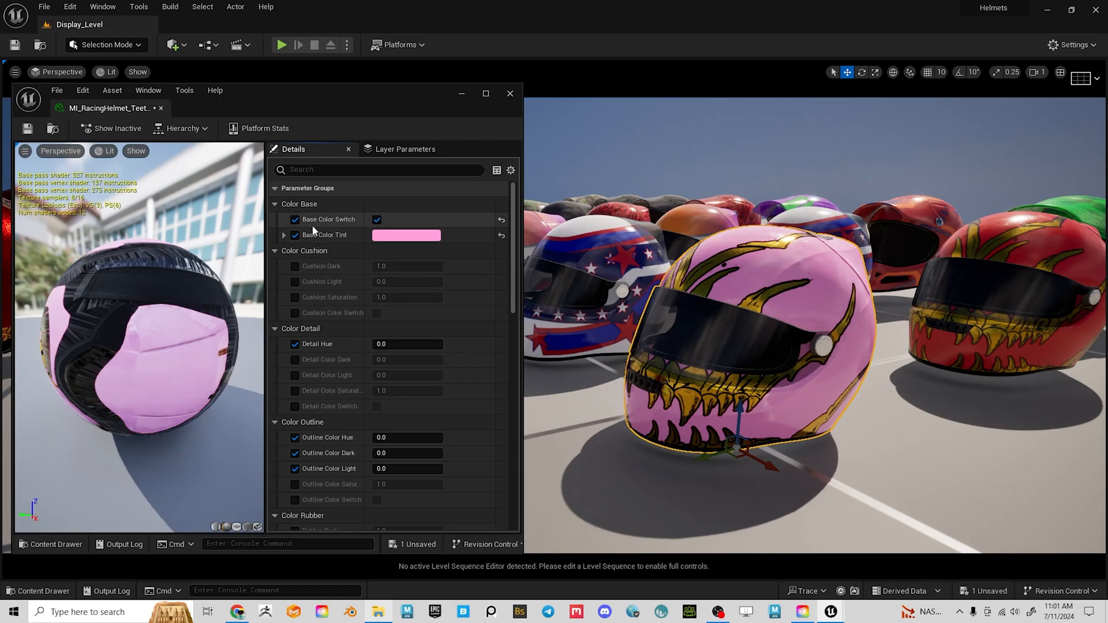
Change the Base Color Tint to black, hex sRGB 000000FF.
click(406, 235)
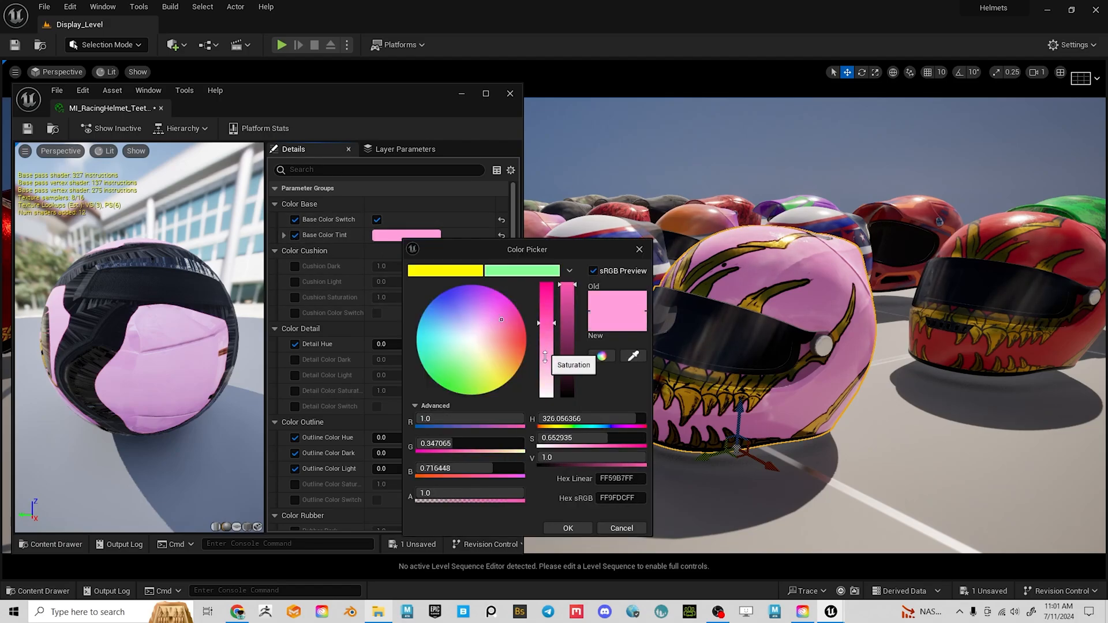
drag(541, 351, 574, 433)
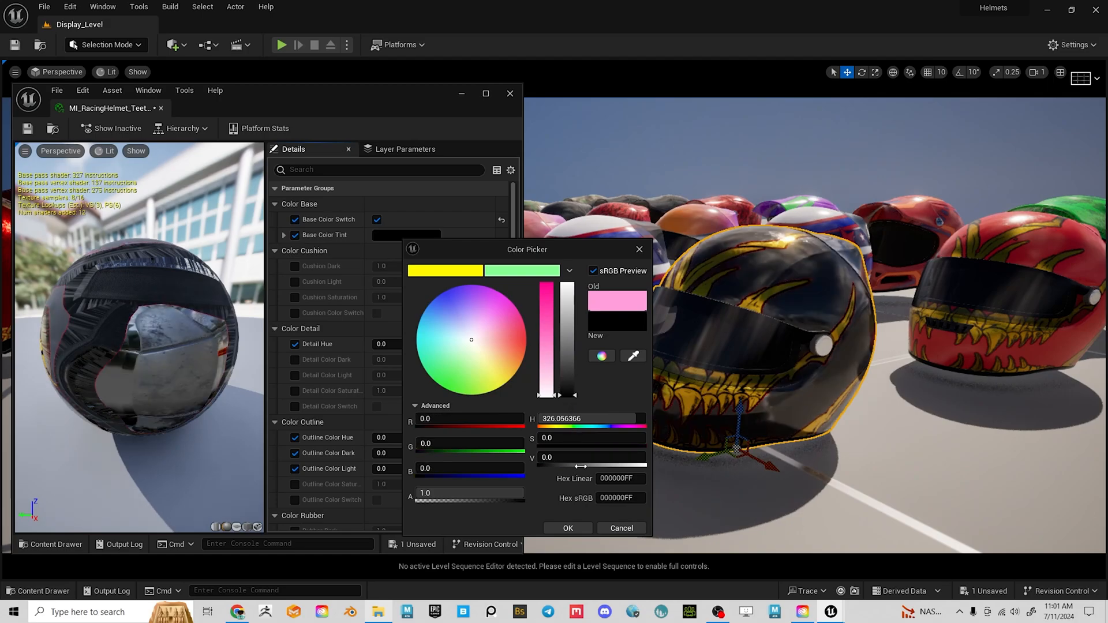
click(580, 530)
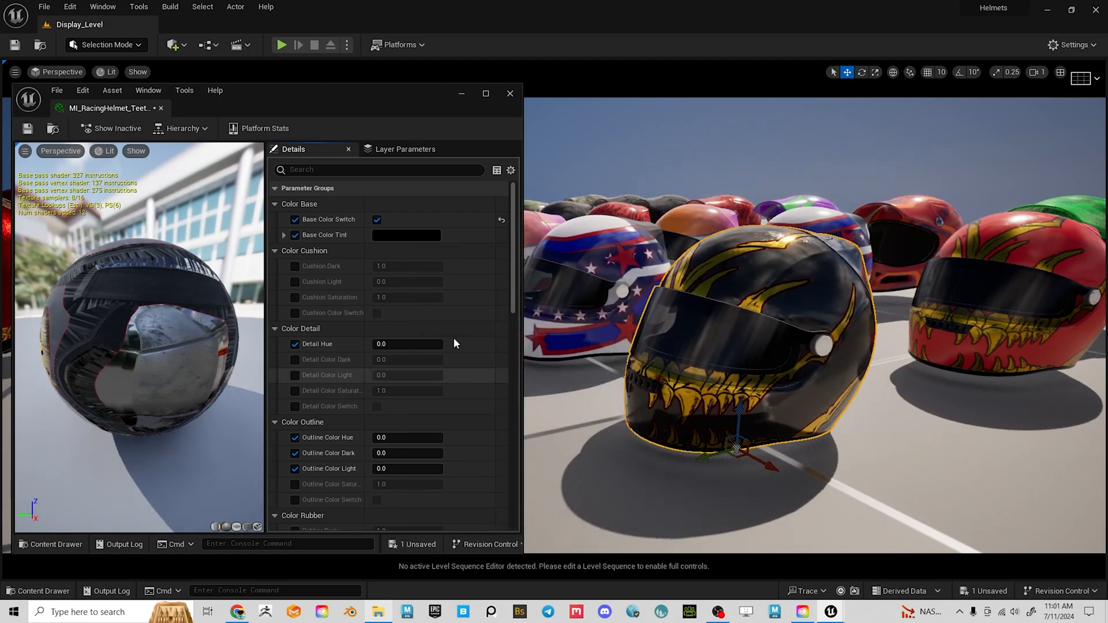
Disable the Base Color Tint and turn off the Base Color Switch to restore the hue and saturation parameters.
click(294, 235)
click(295, 219)
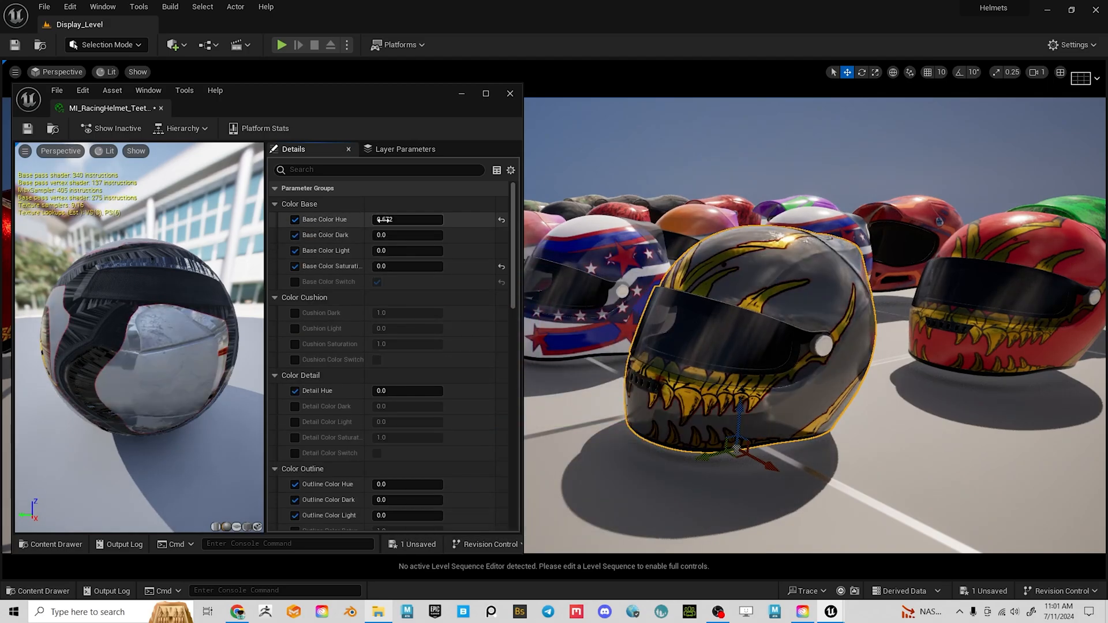
click(295, 281)
click(377, 282)
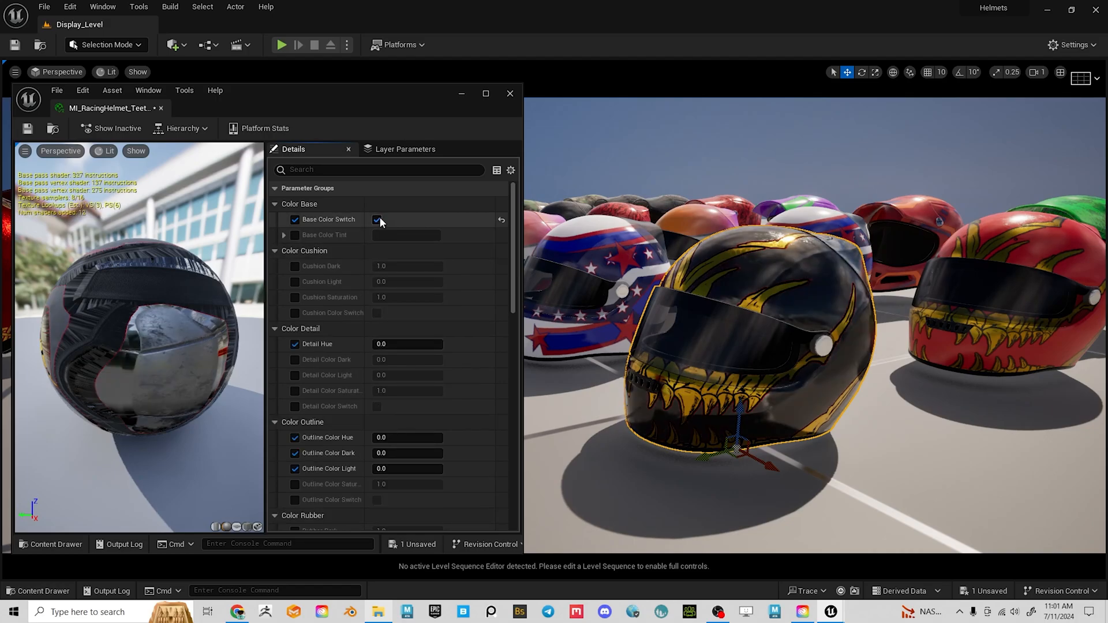
click(295, 281)
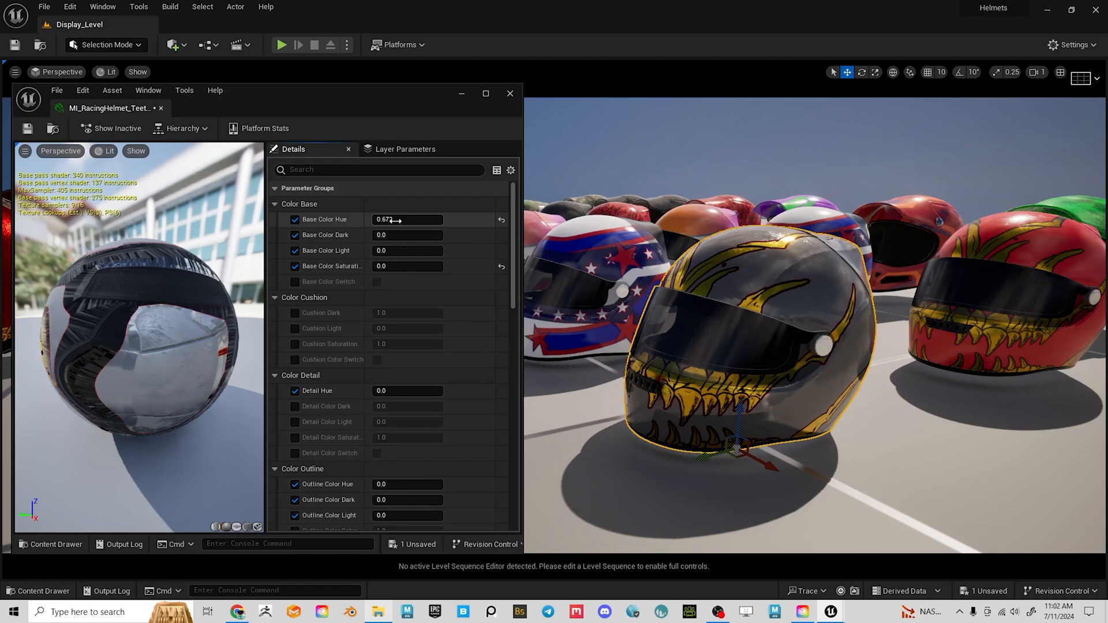
Set the Base Color Hue to 1.126959 and the Base Color Dark to 1.0.
drag(394, 220, 422, 220)
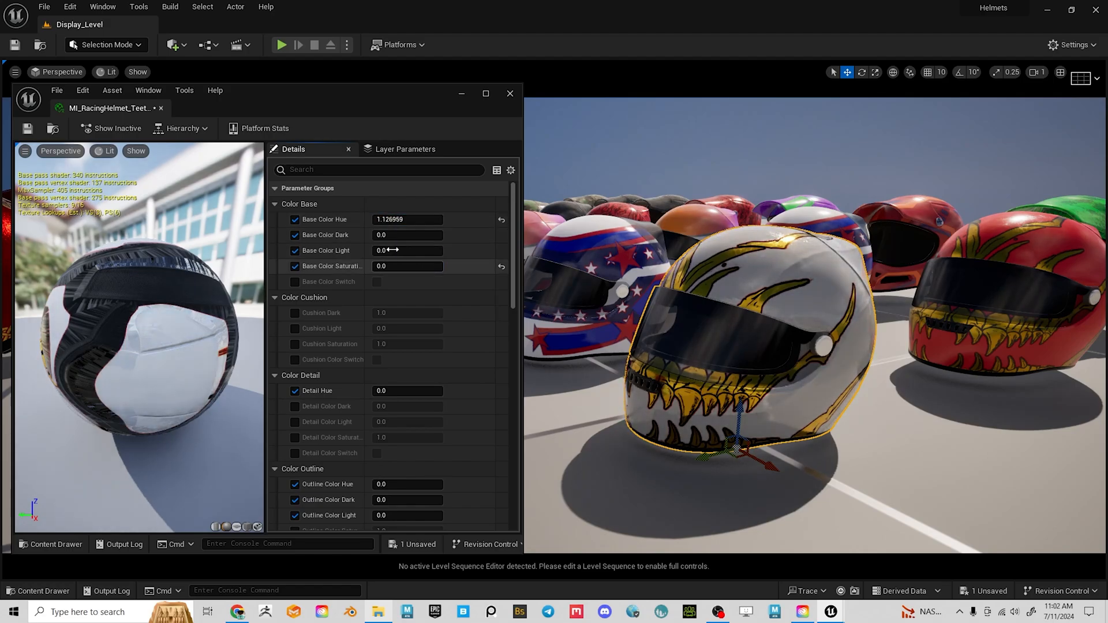
click(407, 233)
text(1)
key(Return)
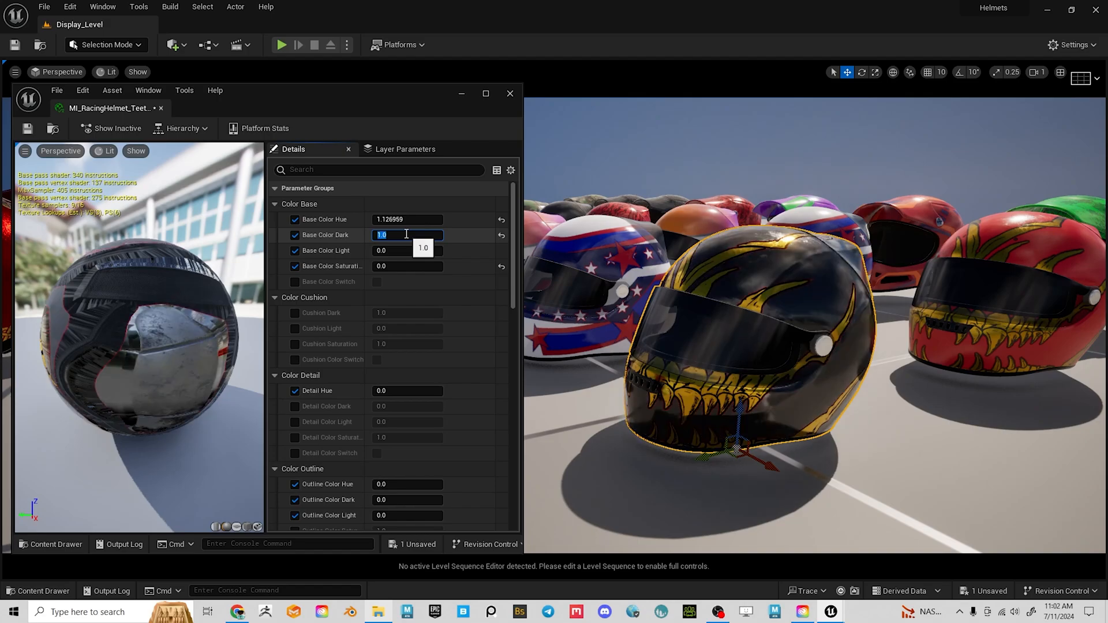
Reset the Base Color Dark to 0.0 and set the Base Color Hue to 0.551041.
key(Return)
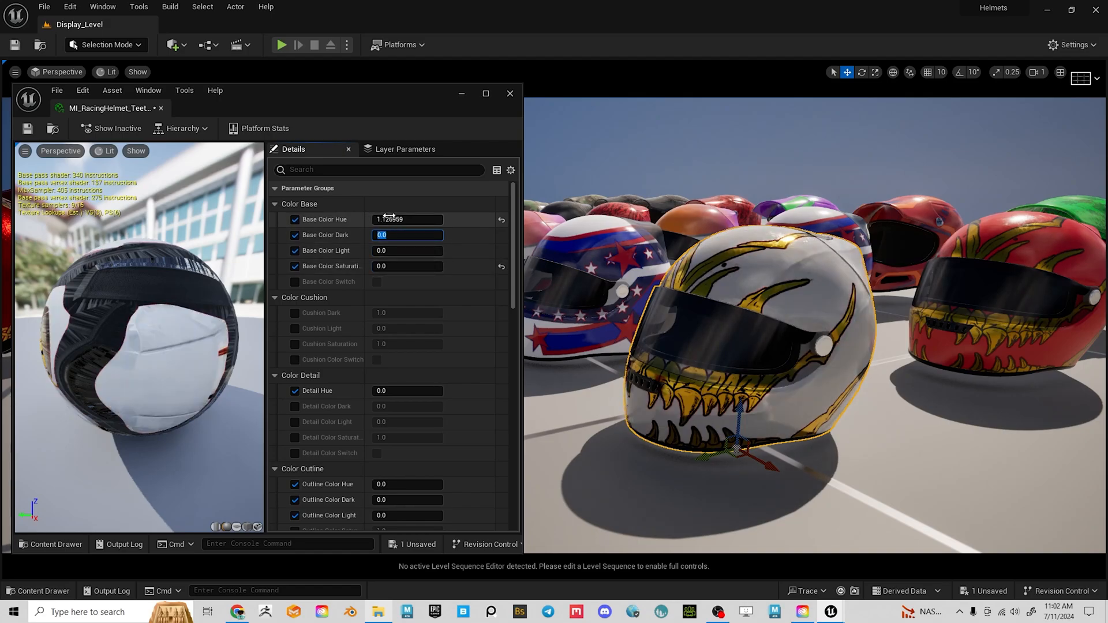
drag(429, 219, 411, 219)
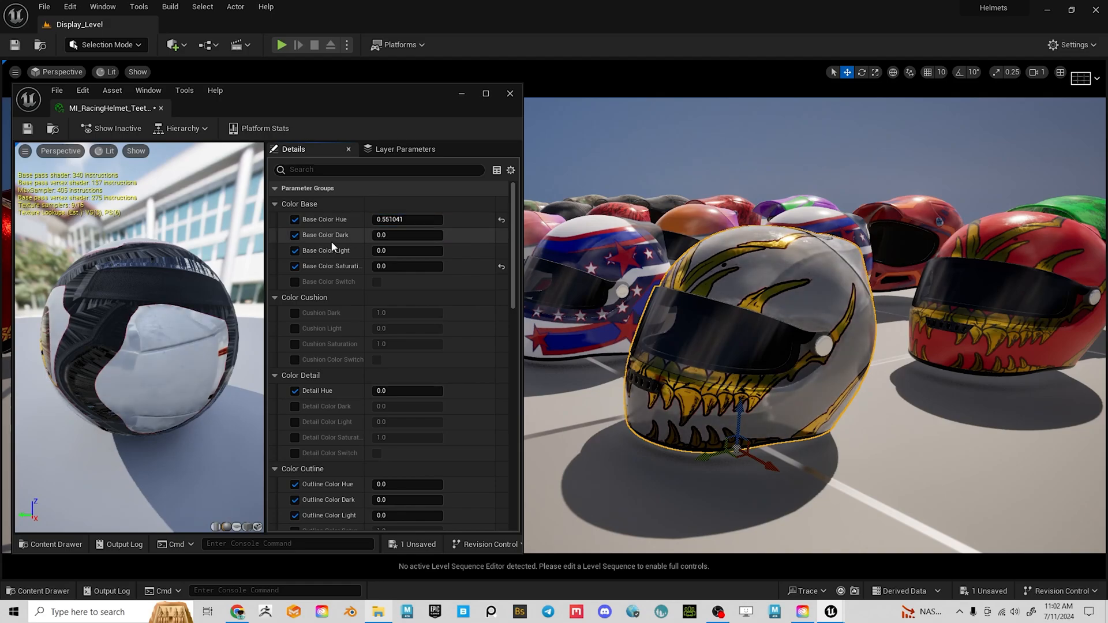
Turn on the Base Color Switch again and set the Base Color Tint to white.
click(377, 281)
click(381, 237)
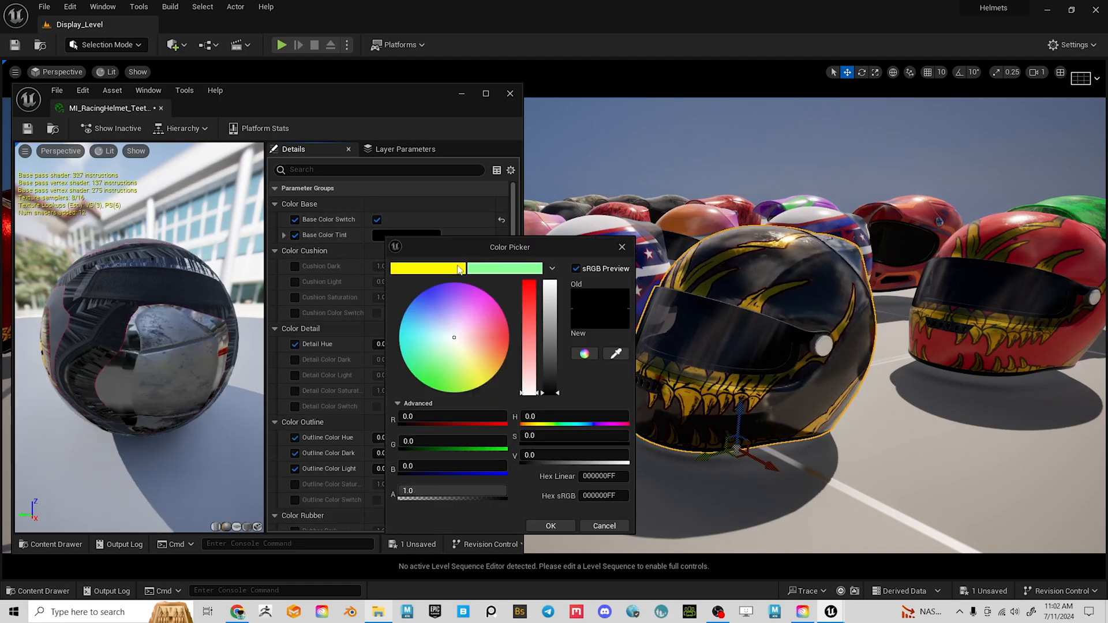
click(477, 322)
drag(529, 345, 531, 396)
click(551, 526)
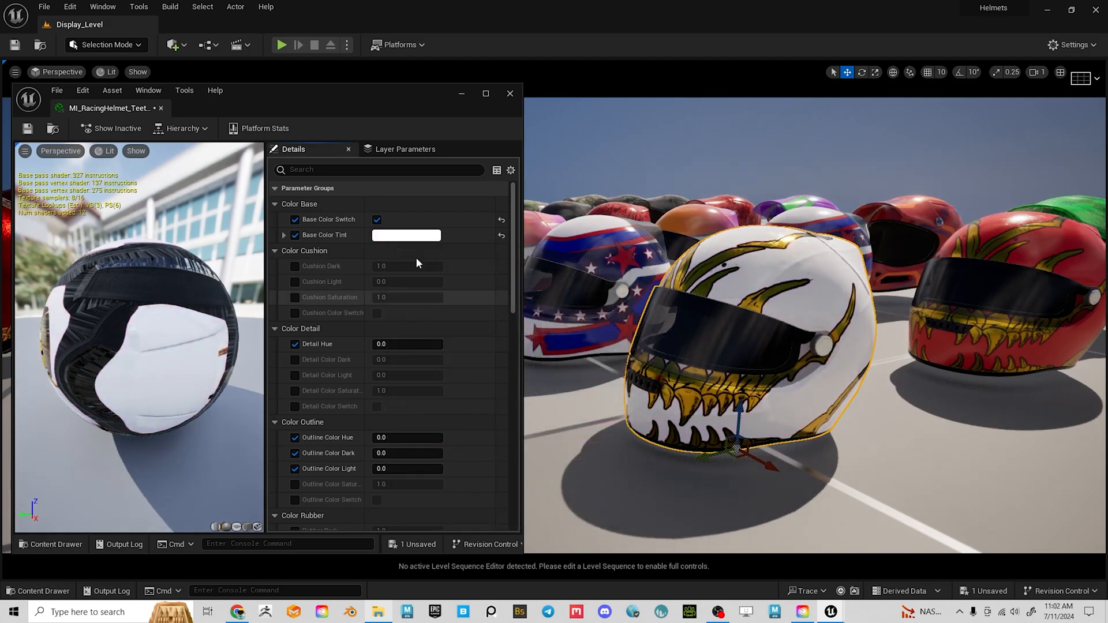
Remove the white Base Color Tint and disable the Base Color Switch.
click(295, 235)
click(377, 220)
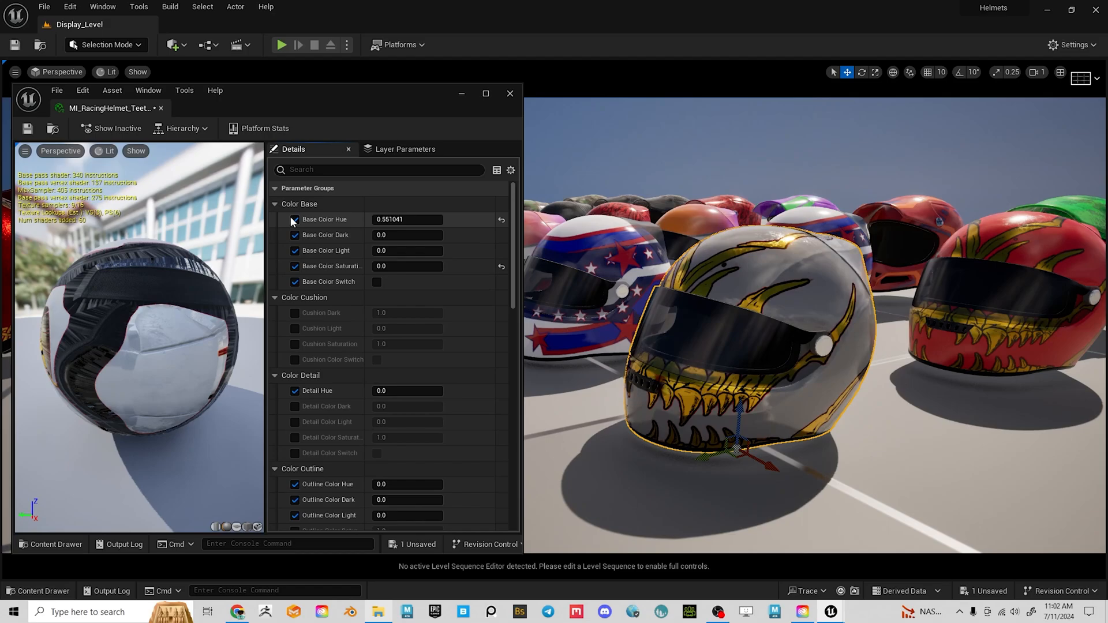
click(295, 281)
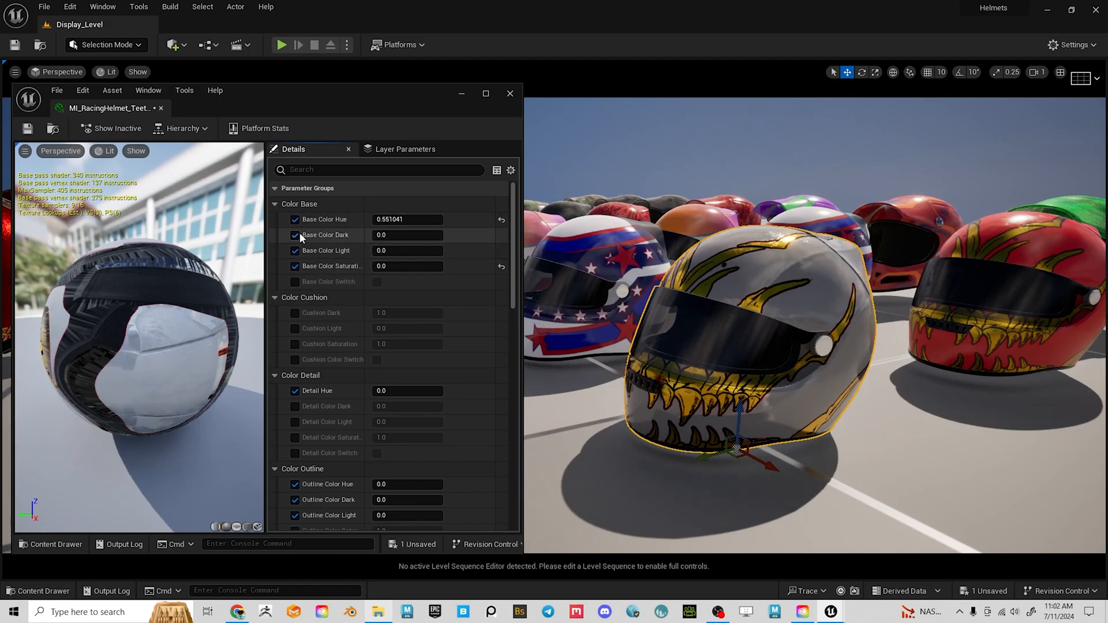
Set the Base Color Dark to -0.488 and the Base Color Light to 1.0.
drag(382, 236, 346, 236)
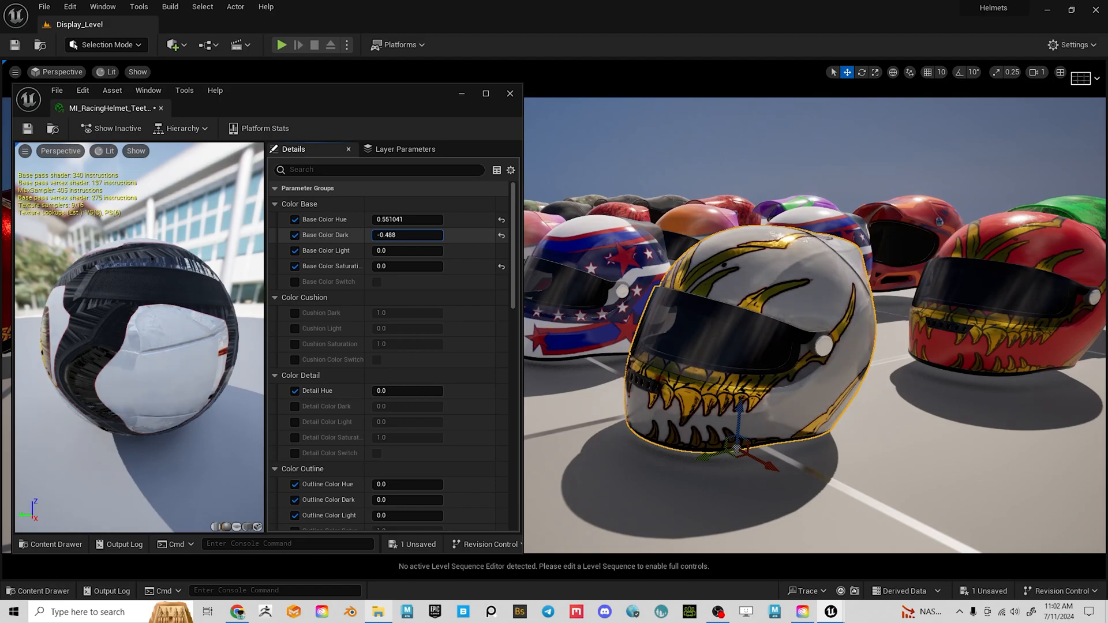
click(405, 250)
text(1)
key(Return)
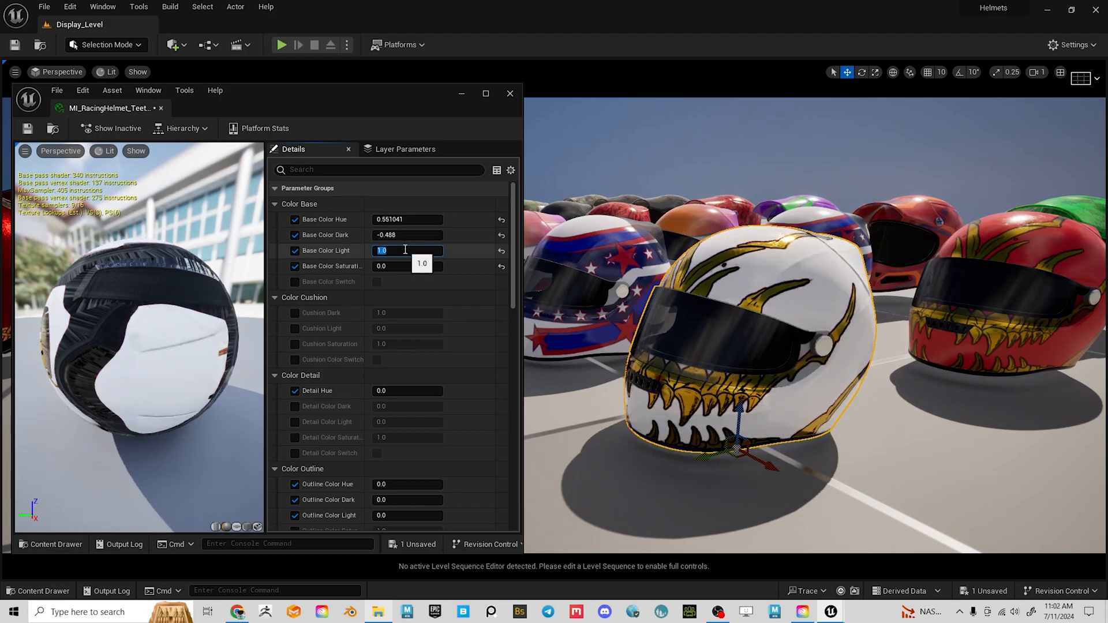
Return the Base Color Dark and Base Color Light to 0, and set the Base Color Hue to 0.951041.
click(411, 235)
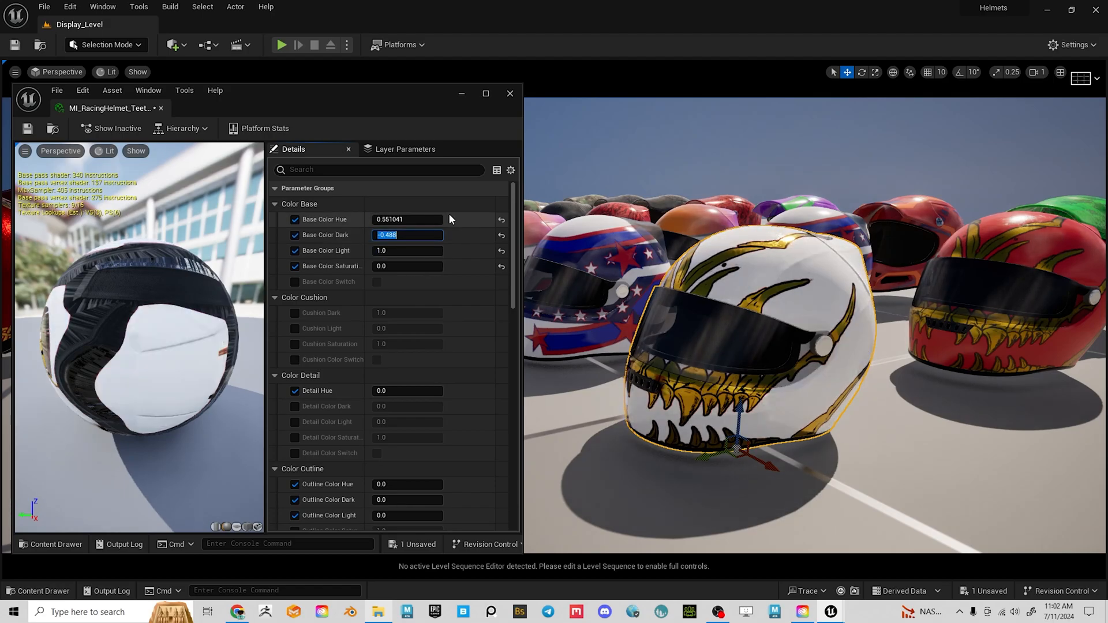
text(0)
key(Return)
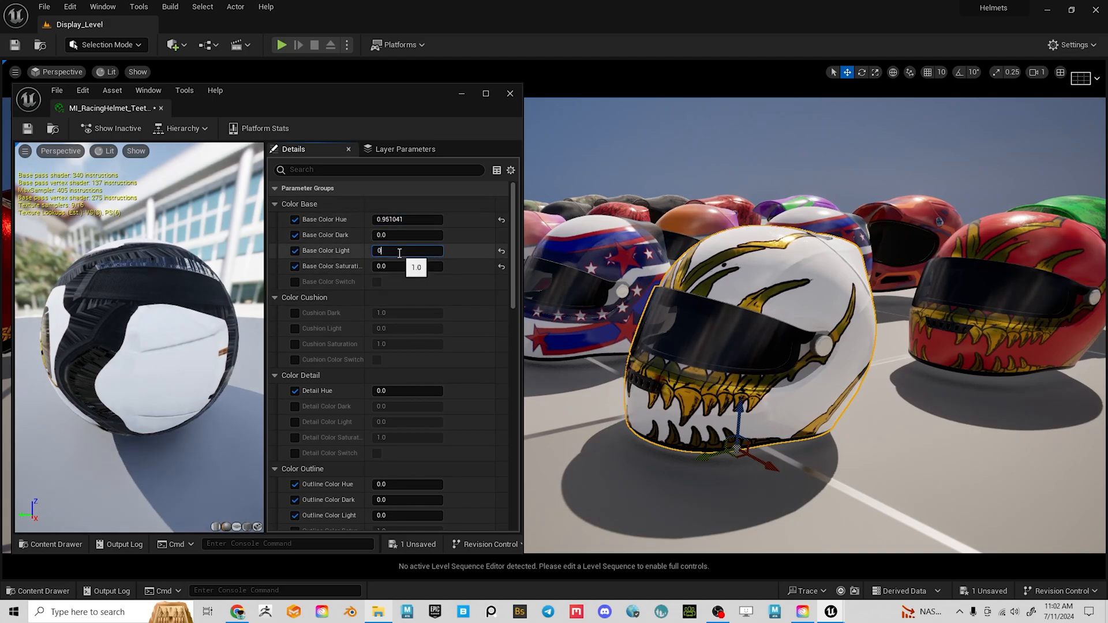
key(Return)
Restore the helmet's full colour by setting the Base Color Saturation to 1.0.
alt+drag(712, 356, 669, 320)
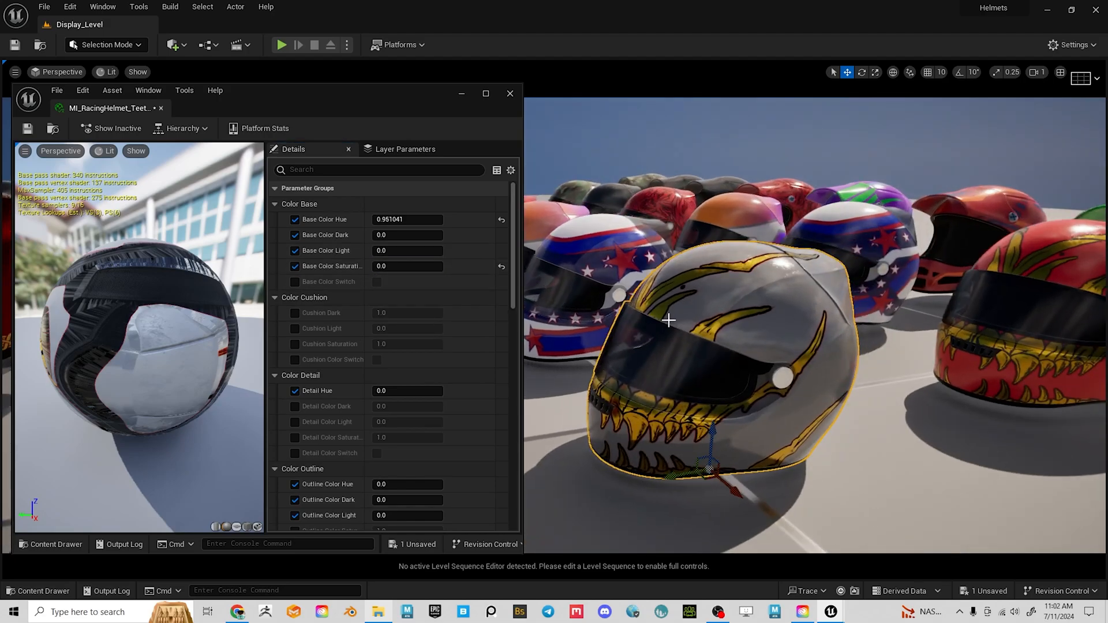
click(400, 266)
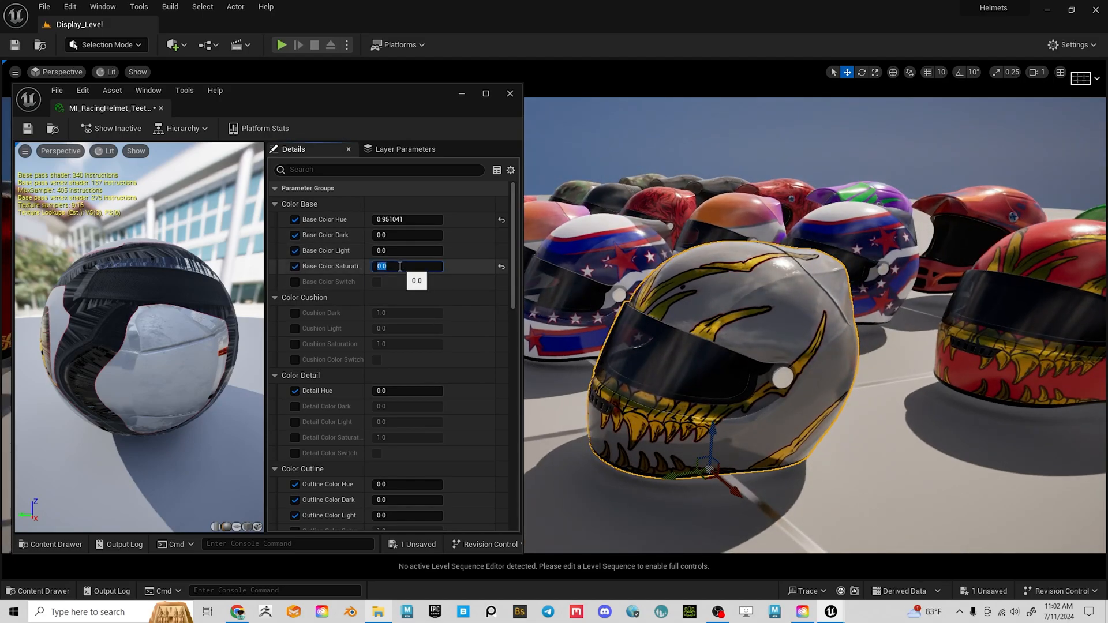
text(1)
key(Return)
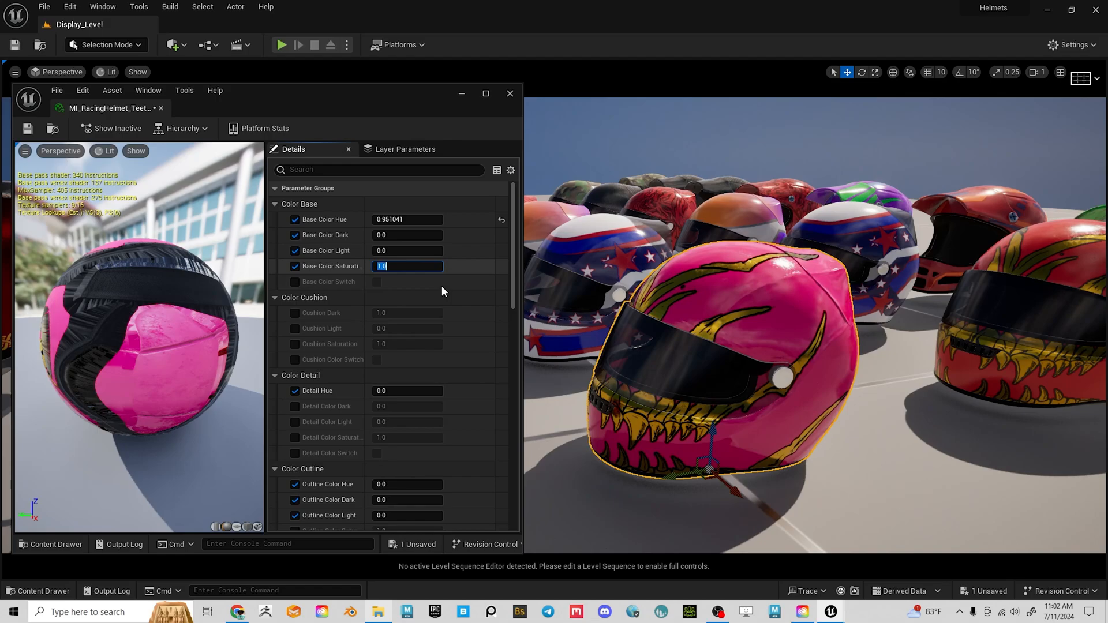
click(426, 280)
mouse_move(406, 267)
mouse_down()
mouse_move(361, 267)
mouse_move(413, 266)
mouse_up()
click(419, 266)
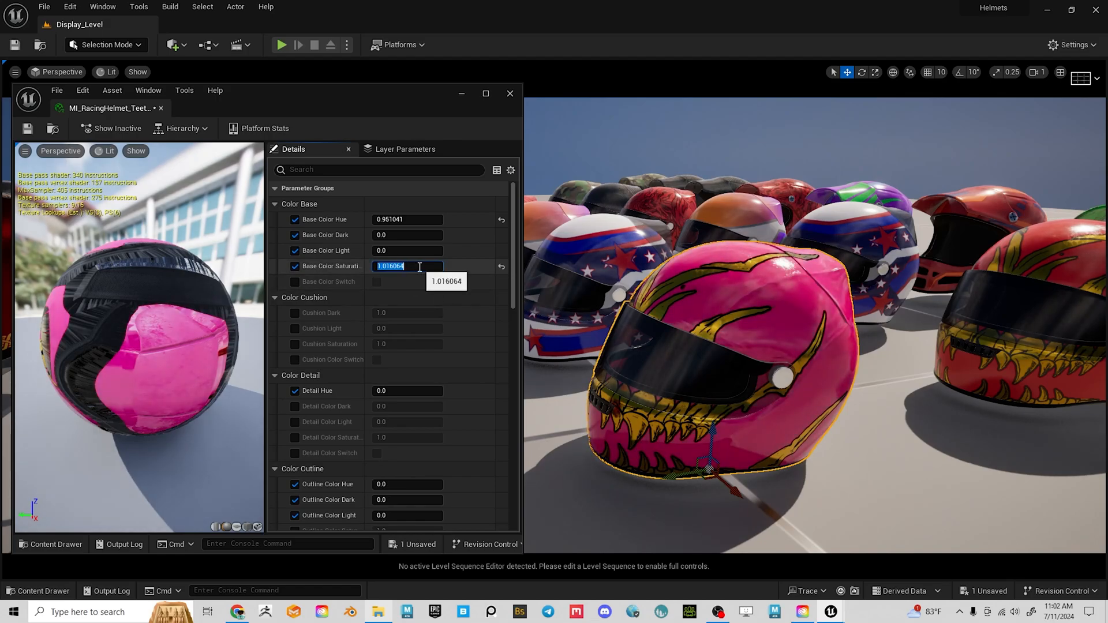
text(1)
key(Return)
Try a Base Color Hue of 1.30992 on the helmet and return it to 0.
drag(393, 219, 432, 218)
click(422, 219)
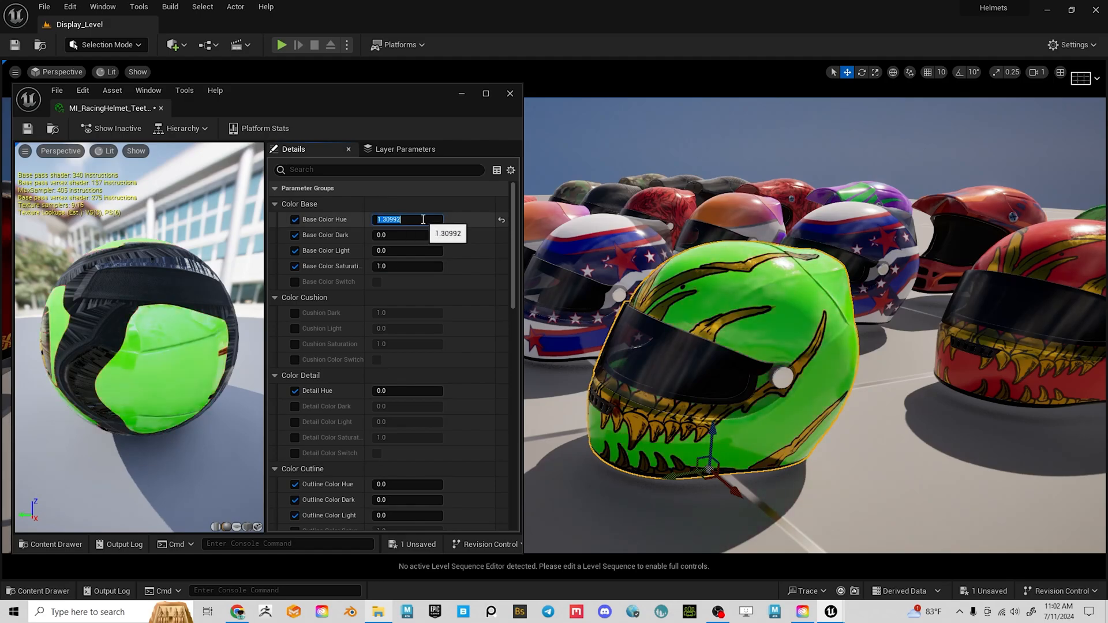
text(0)
key(Return)
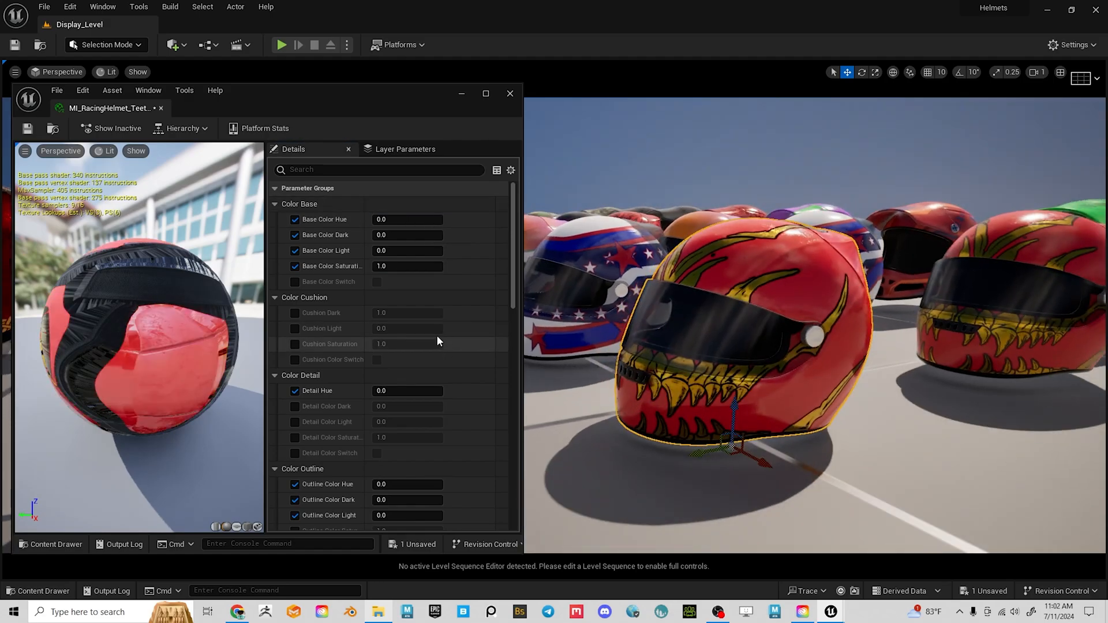
Set the Detail Hue to 0.736 to recolour the helmet's teeth and claw markings purple.
scroll(397, 310, down, 2)
scroll(396, 309, down, 2)
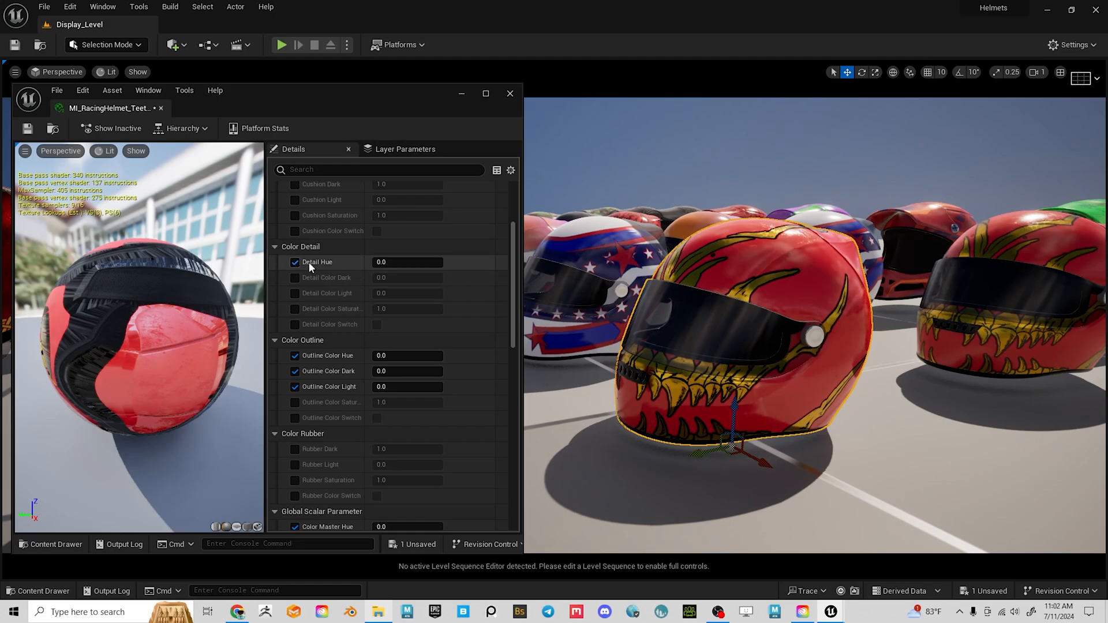
drag(381, 262, 400, 262)
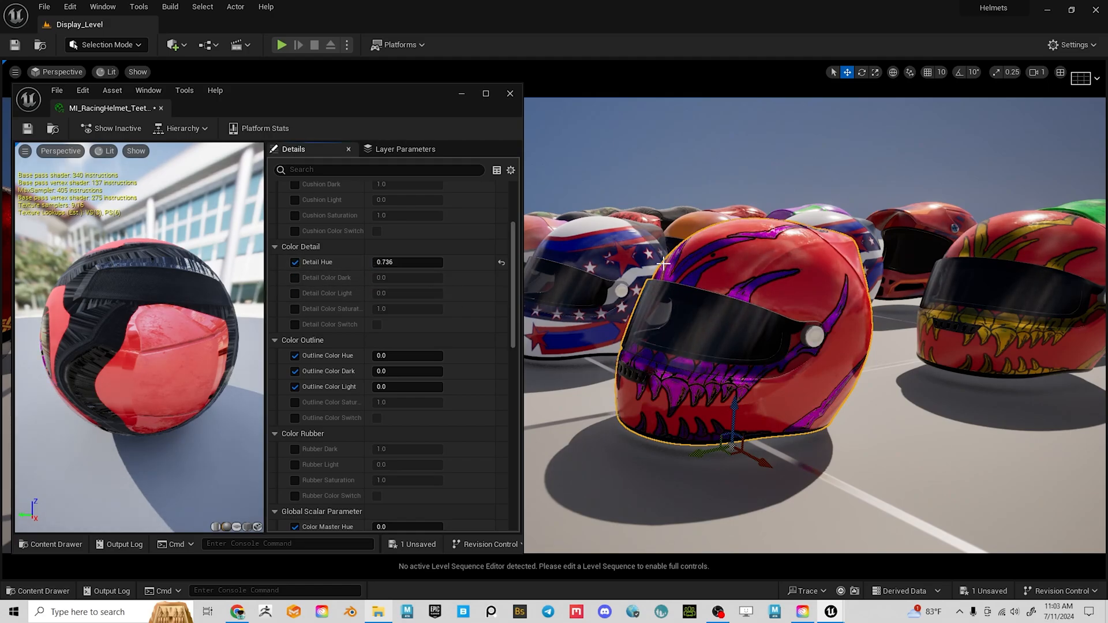
alt+drag(781, 281, 783, 282)
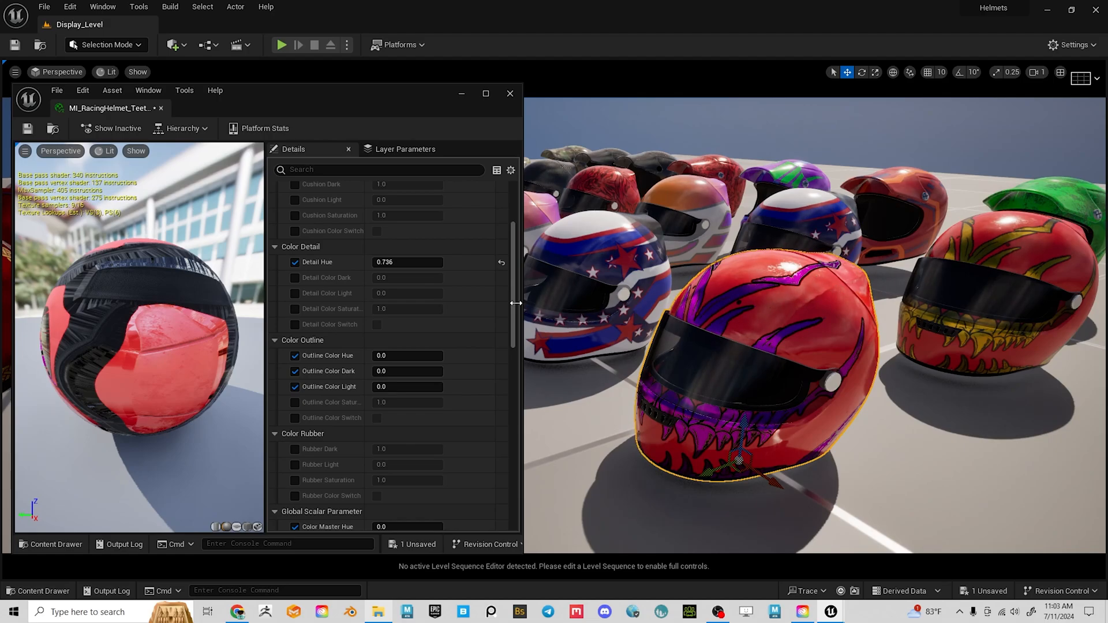
Change the Detail Hue to 1.288951 for green markings and inspect the front of the helmet up close.
drag(406, 262, 455, 262)
alt+drag(834, 398, 821, 385)
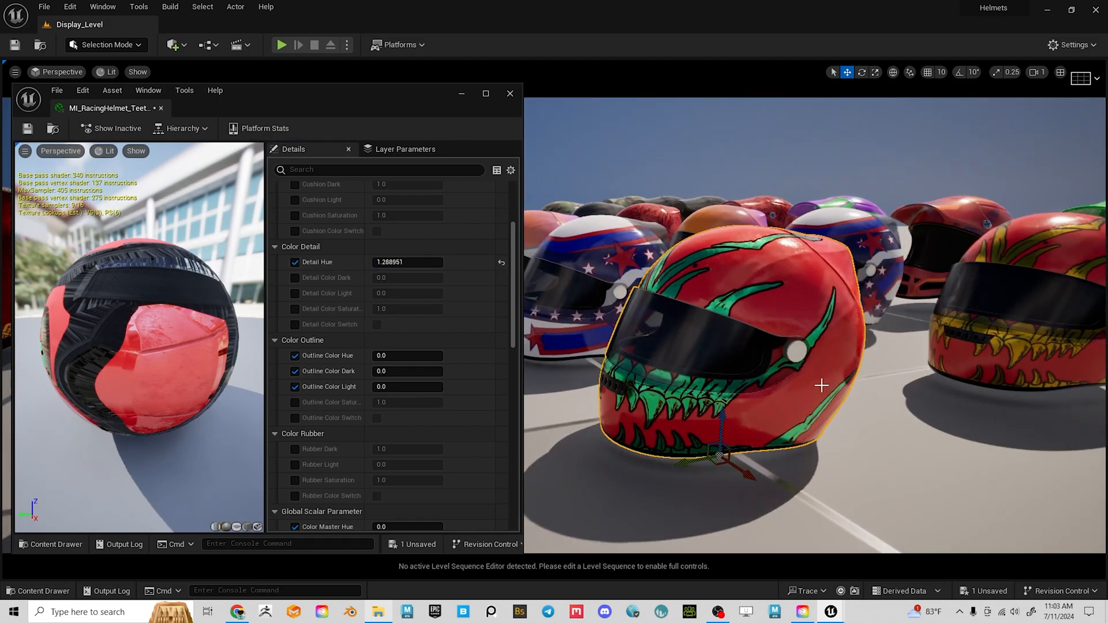
alt+right_drag(840, 398, 877, 398)
alt+middle_drag(840, 398, 684, 397)
alt+drag(824, 400, 883, 387)
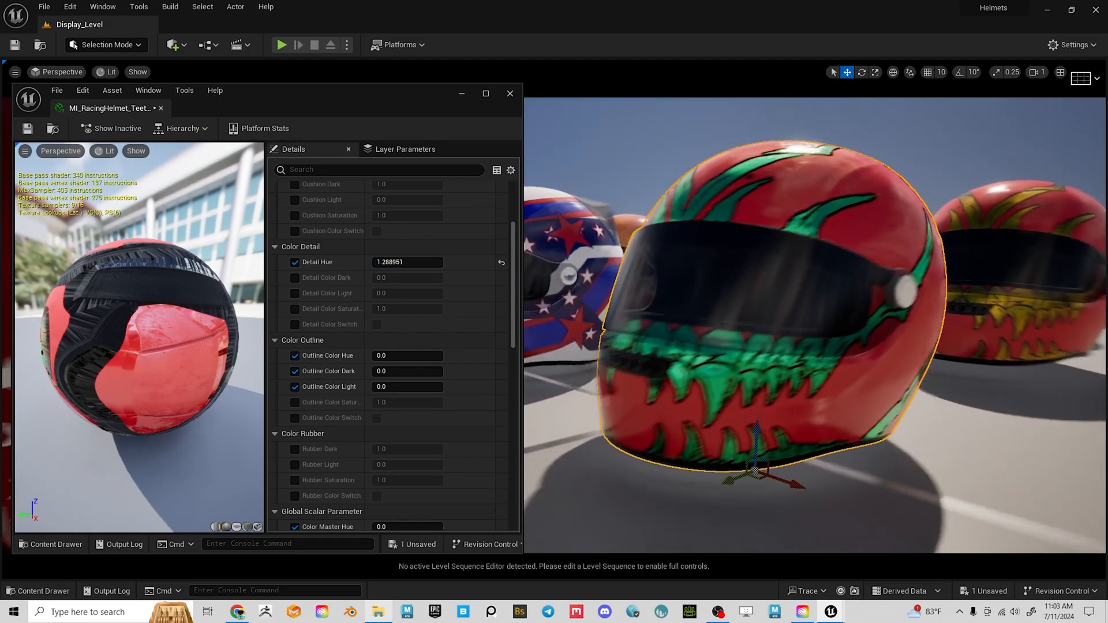
Return the Detail Hue to 0.
click(398, 262)
text(0)
key(Return)
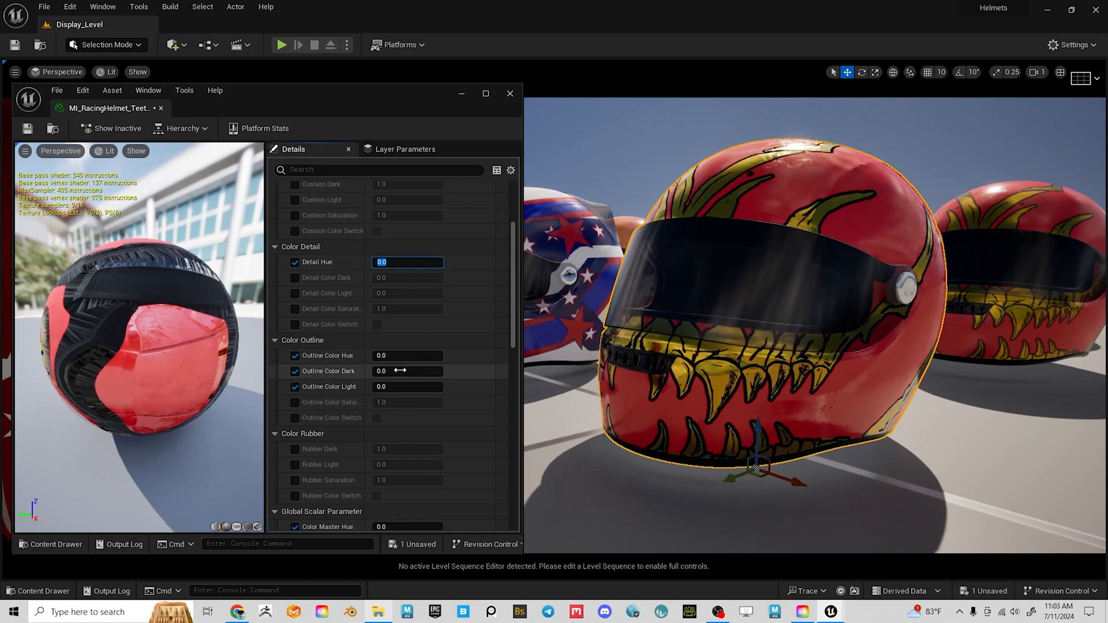
Override the Outline Color Switch and turn it on for the helmet's outlines.
scroll(399, 369, down, 3)
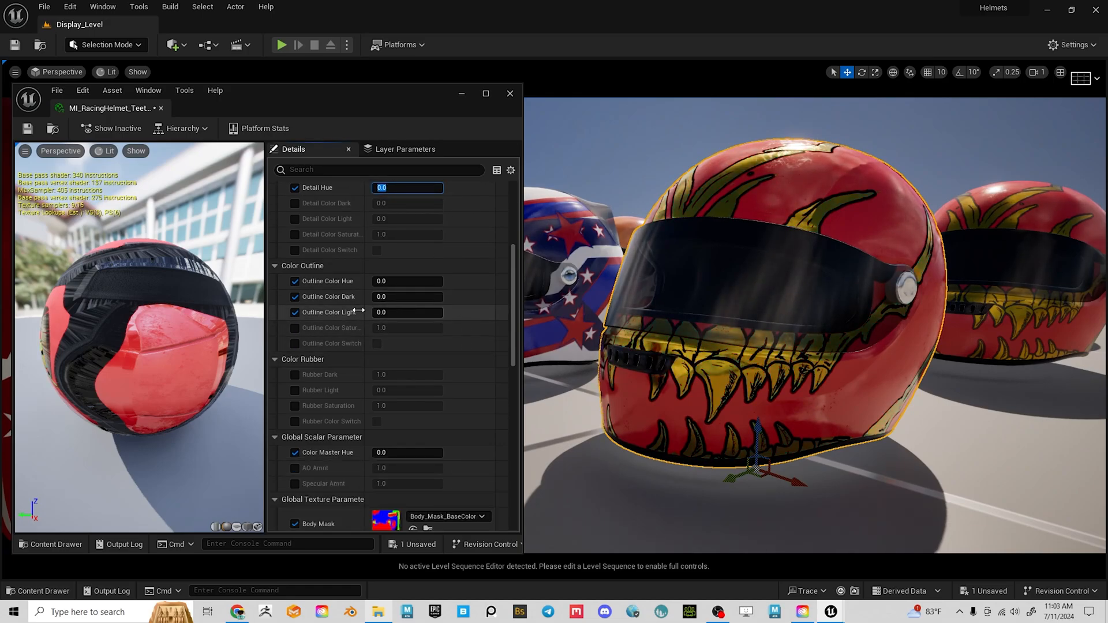
click(382, 281)
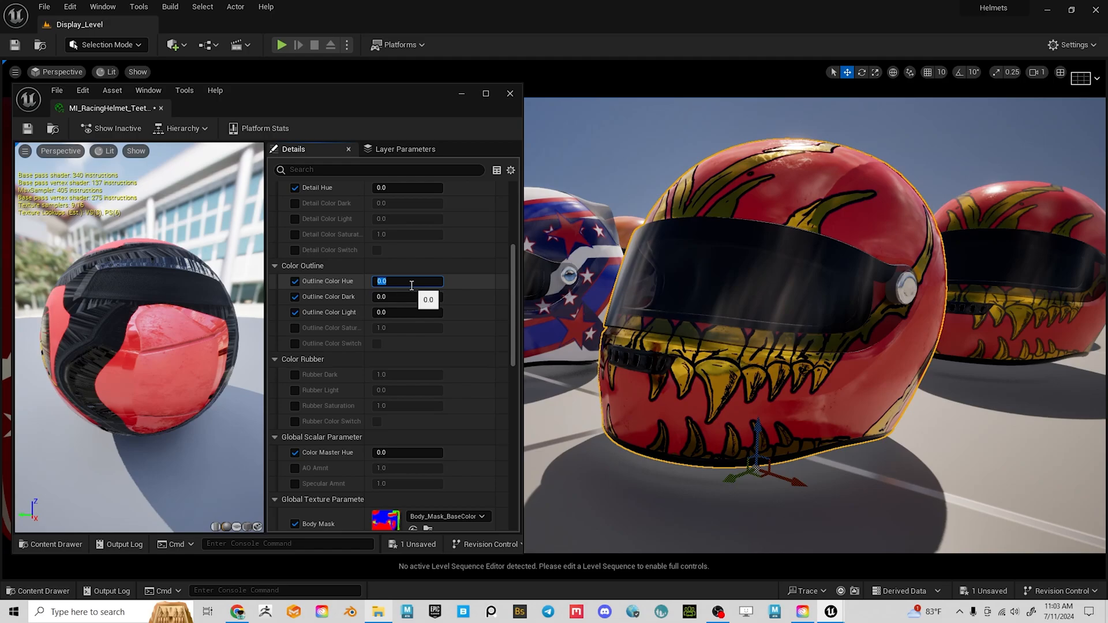
alt+drag(821, 235, 827, 244)
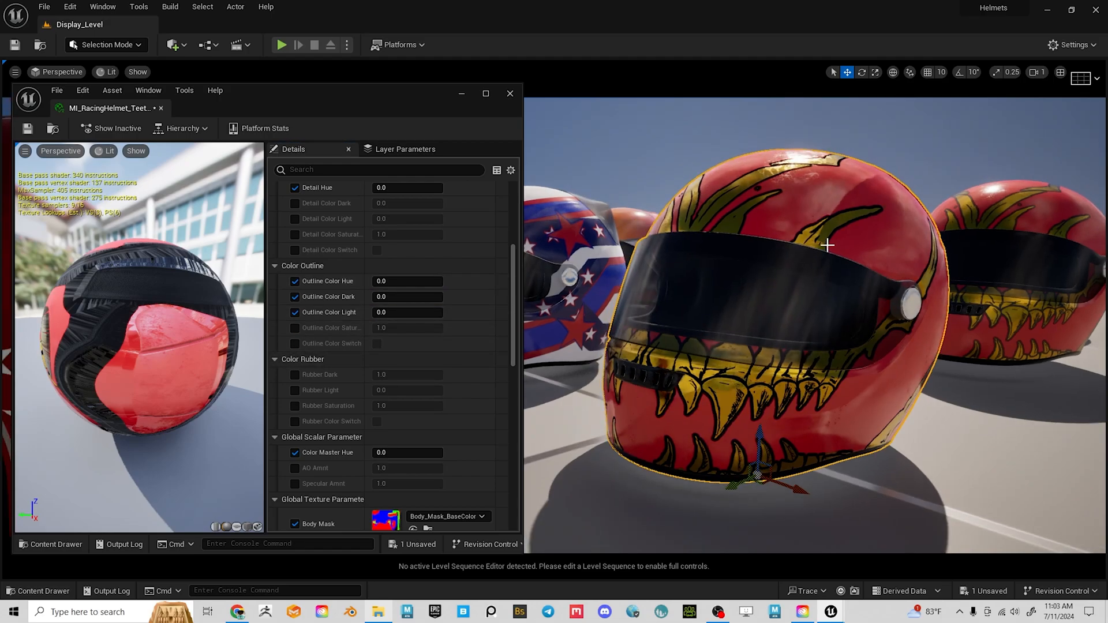
click(295, 343)
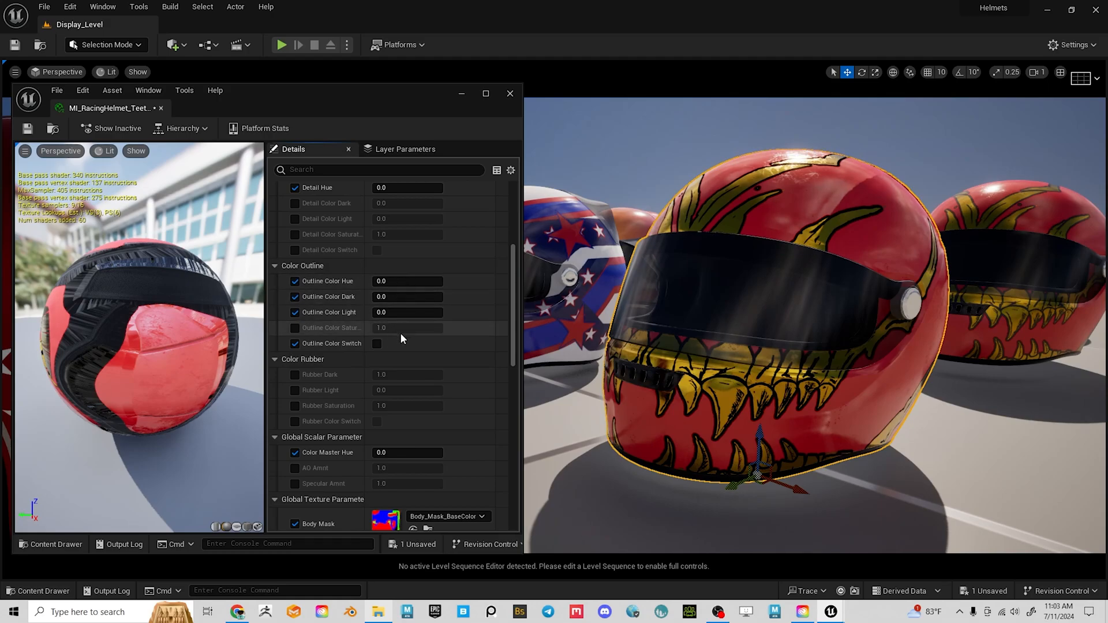
click(377, 343)
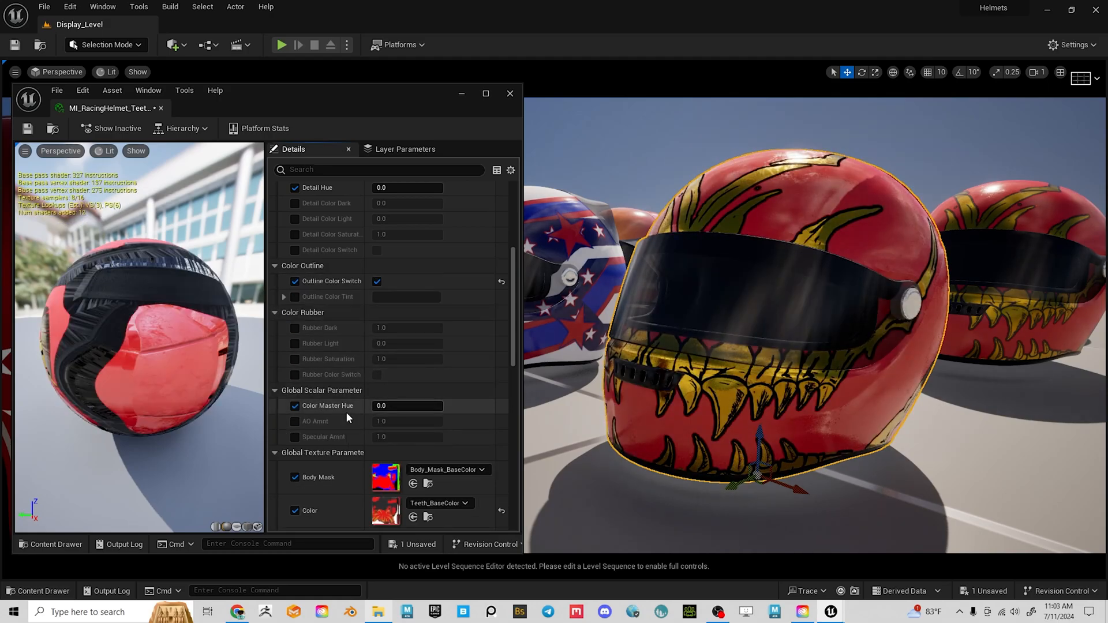
Give the Outline Color Tint a pinkish red, sRGB FF506CFF, and view it on the helmet.
click(386, 297)
click(509, 387)
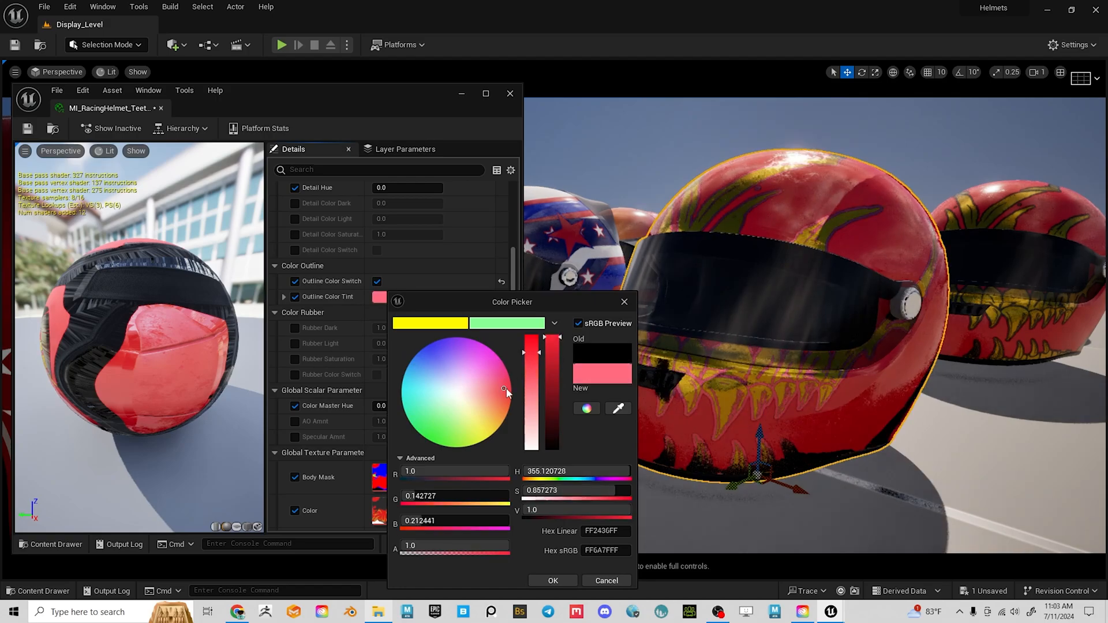
mouse_move(821, 350)
right_down()
mouse_move(790, 361)
mouse_move(821, 350)
right_up()
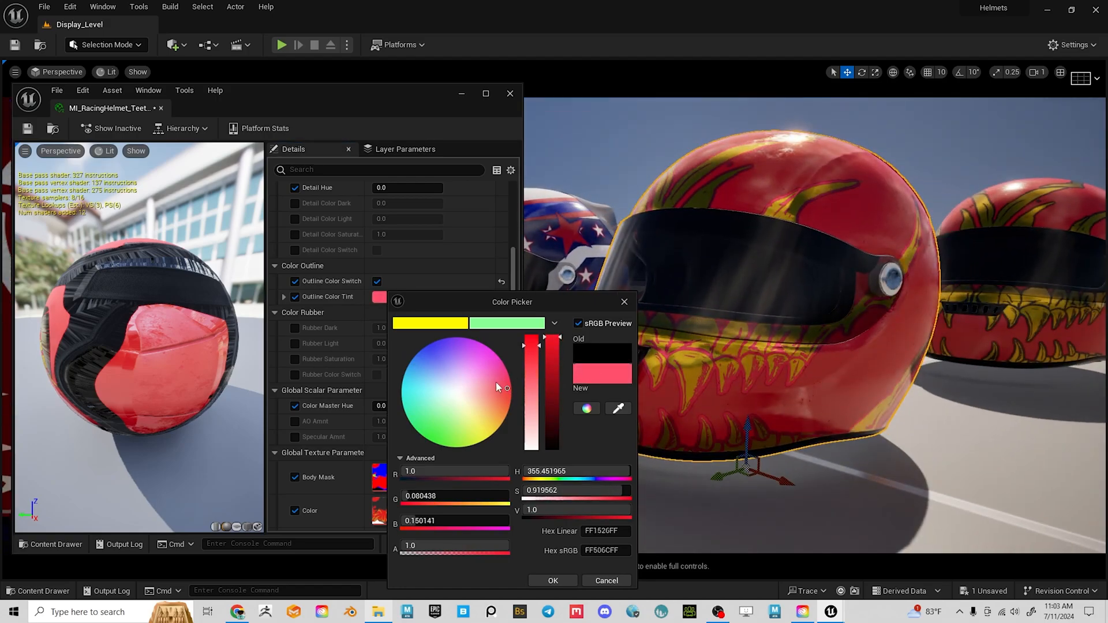
Try a bright green Outline Color Tint, sRGB 56FF00FF, and accept the tint as black, 000000FF.
drag(496, 382, 434, 442)
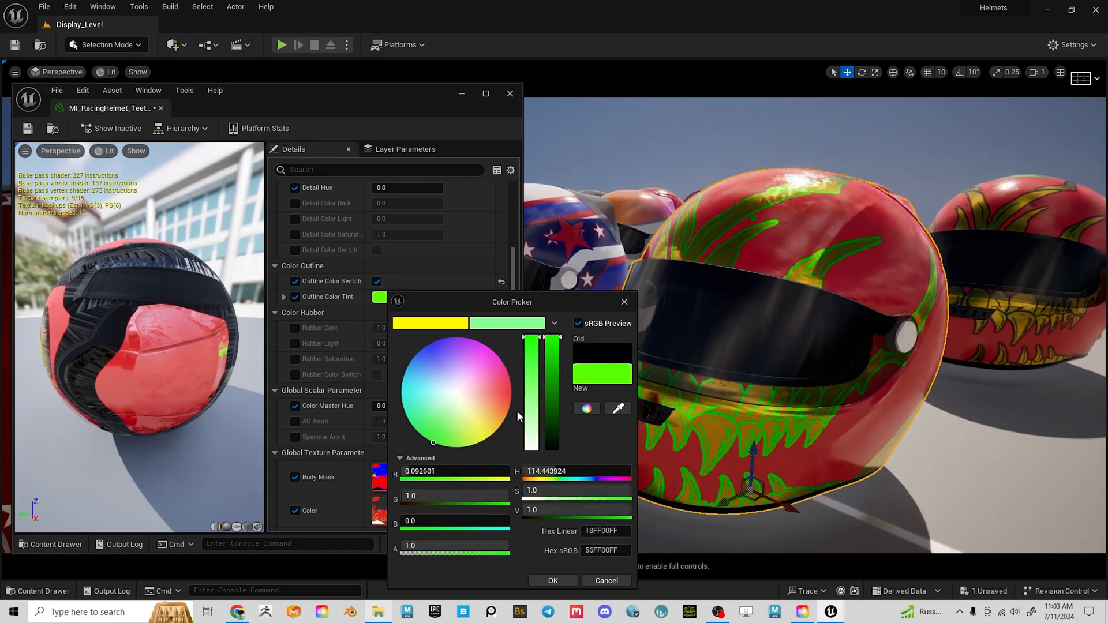
drag(531, 417, 556, 462)
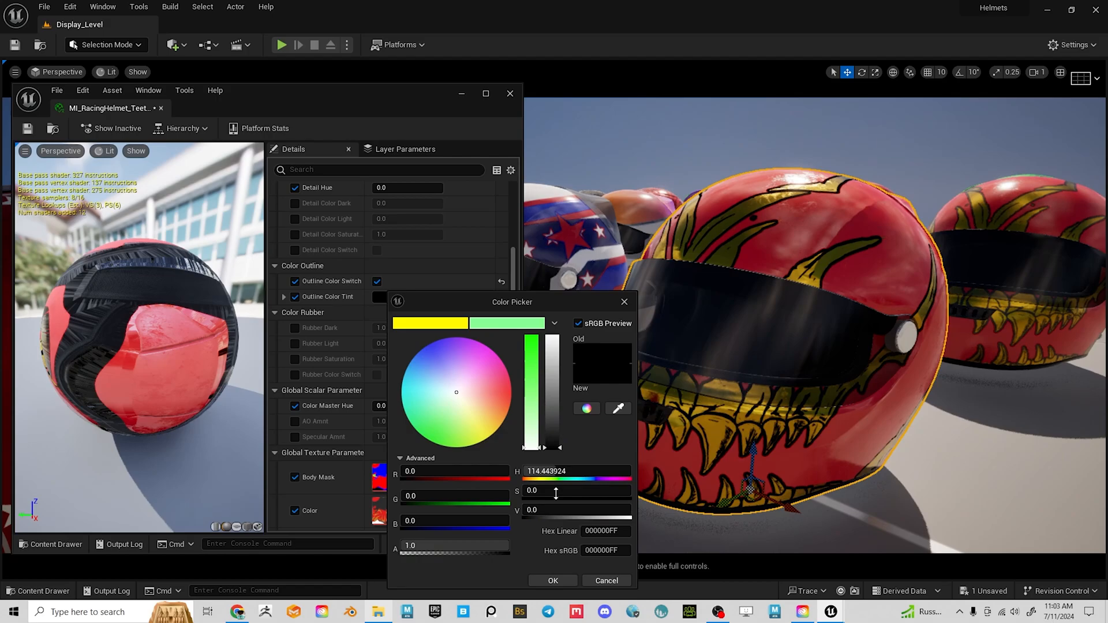
click(564, 580)
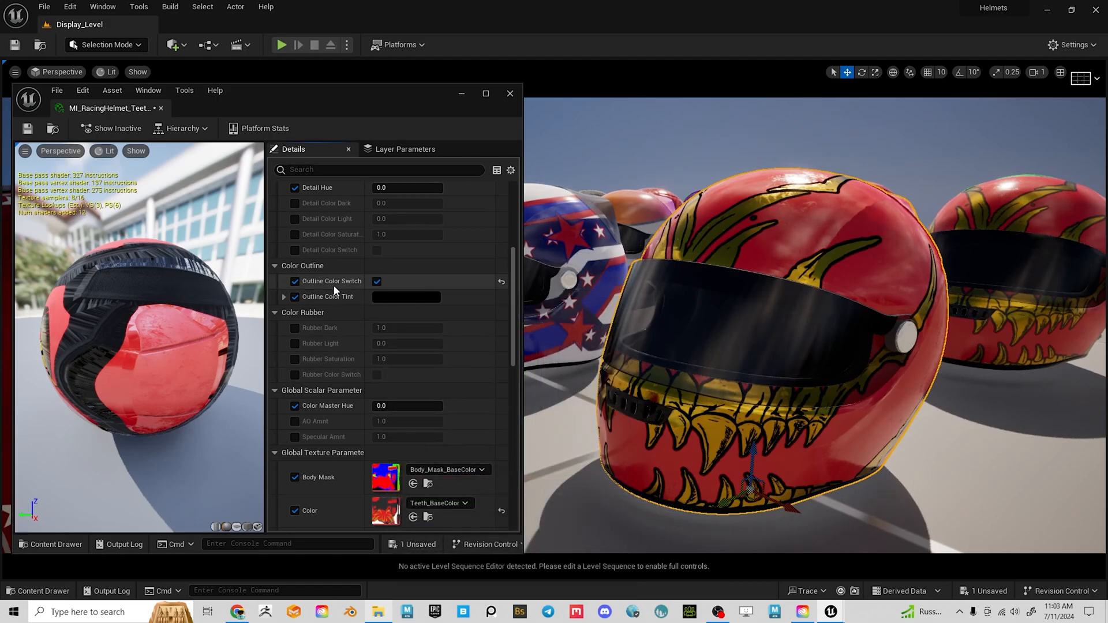
Remove the Outline Color Tint override and disable the Outline Color Switch.
click(295, 297)
click(377, 281)
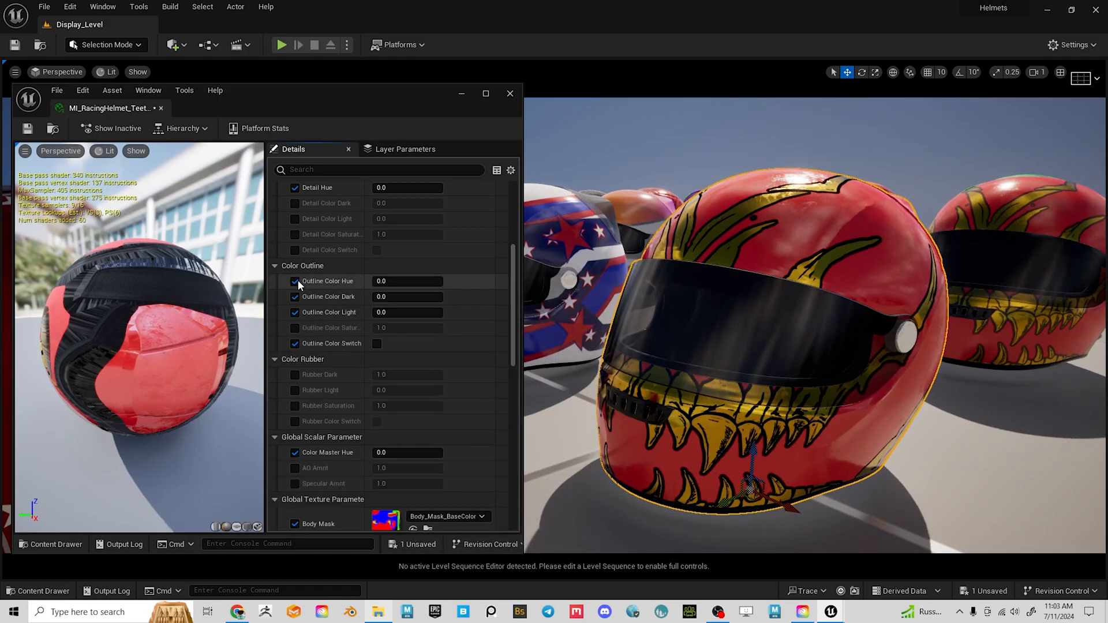
click(294, 343)
Try a Color Master Hue of 0.168 to shift all helmet colours together, and reset it to 0.
scroll(331, 358, down, 5)
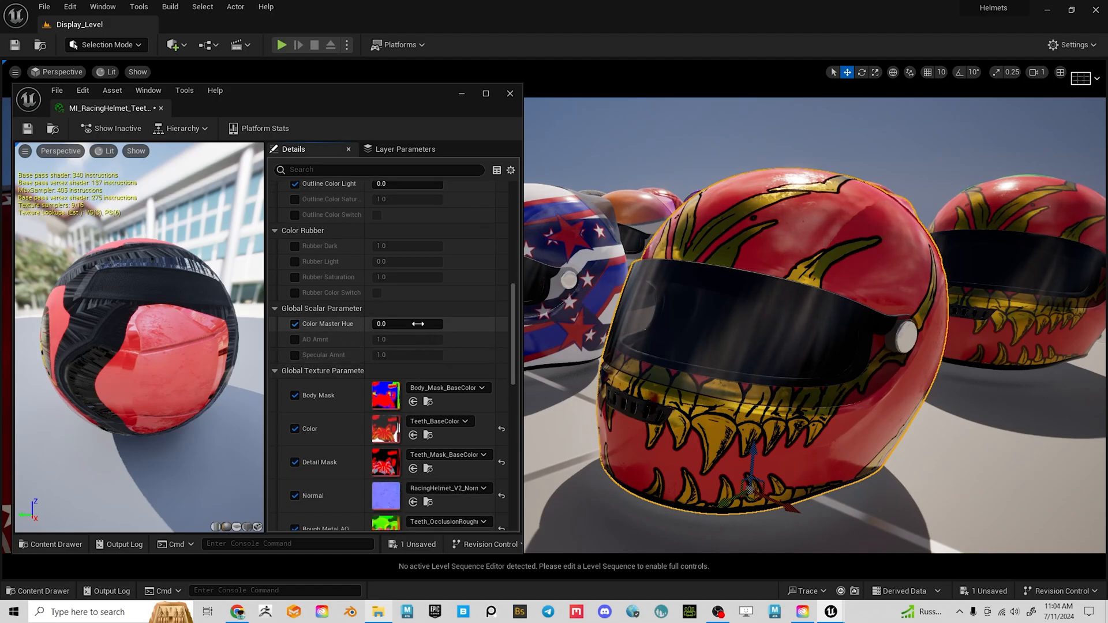
mouse_move(400, 324)
mouse_down()
mouse_move(459, 324)
mouse_move(409, 323)
mouse_up()
scroll(432, 377, down, 2)
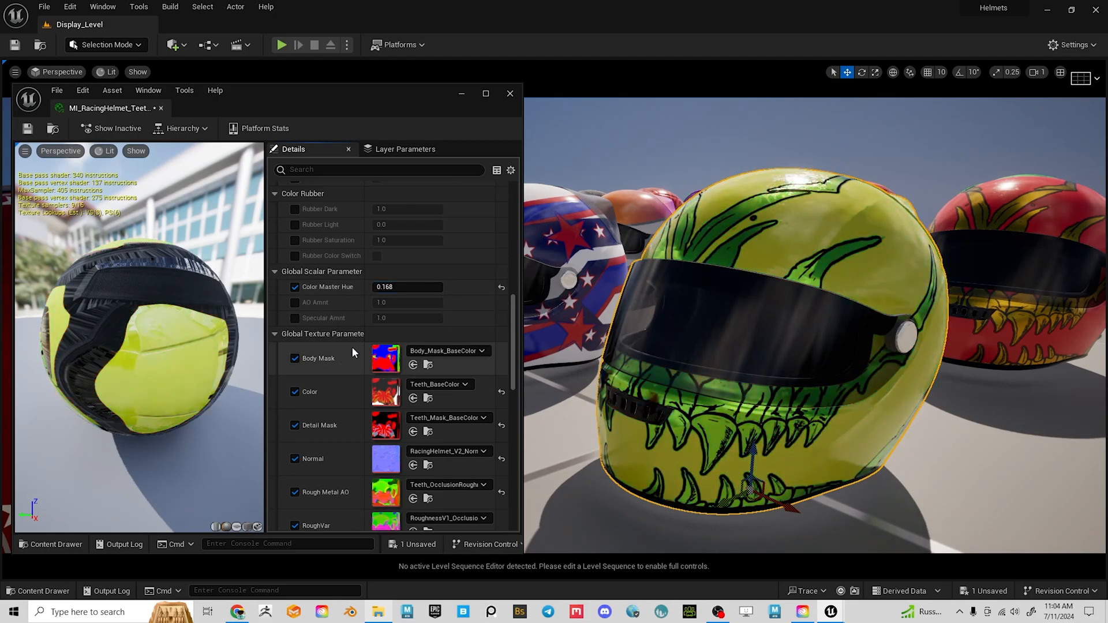
click(401, 287)
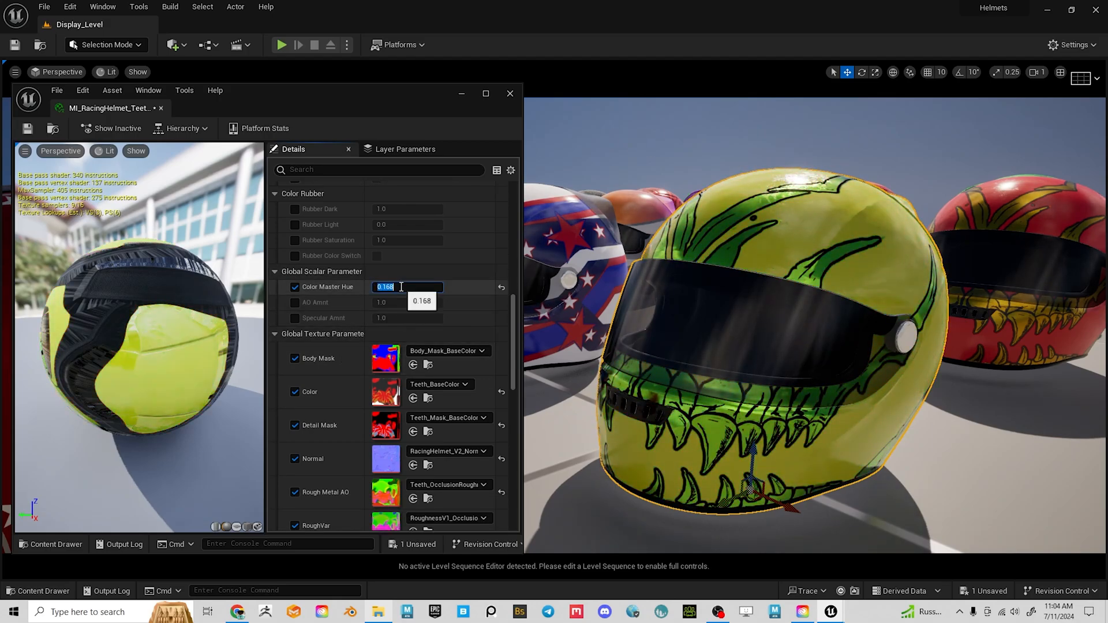
text(0)
key(Return)
Set the Detail Metallic Amnt to 0 to compare the markings without metal, and restore it to 1.
scroll(327, 379, down, 5)
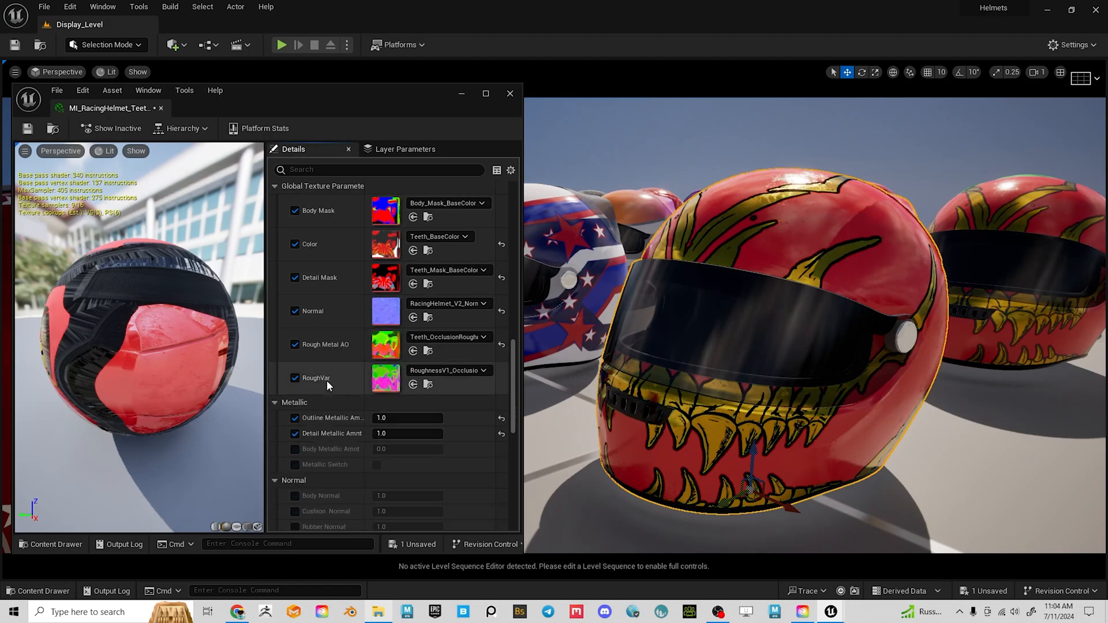
scroll(410, 346, up, 4)
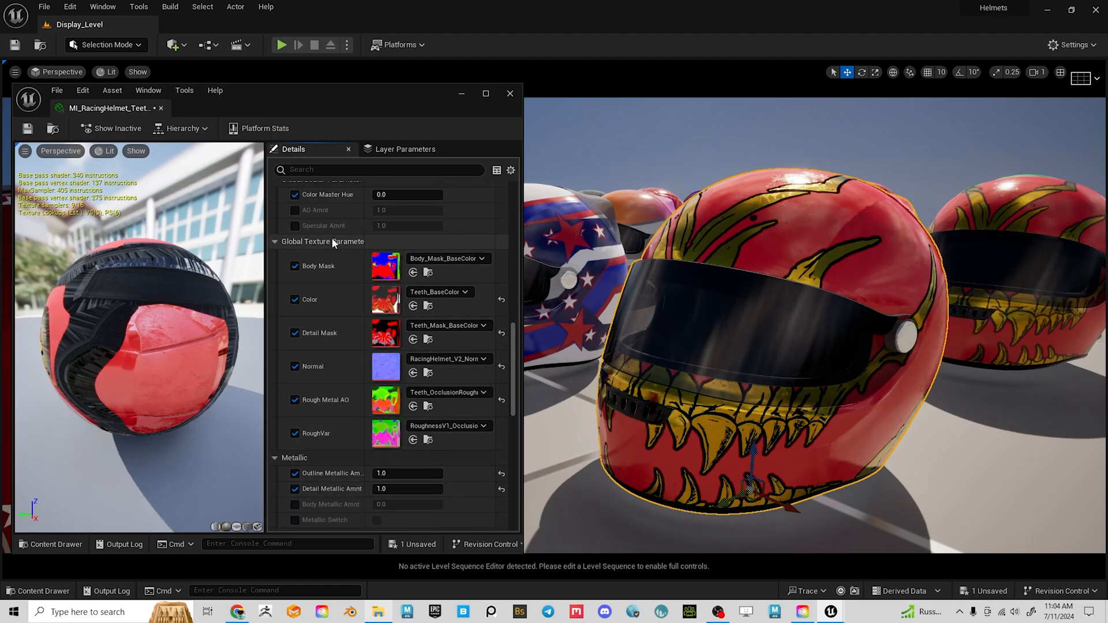
scroll(365, 364, down, 4)
scroll(364, 364, up, 2)
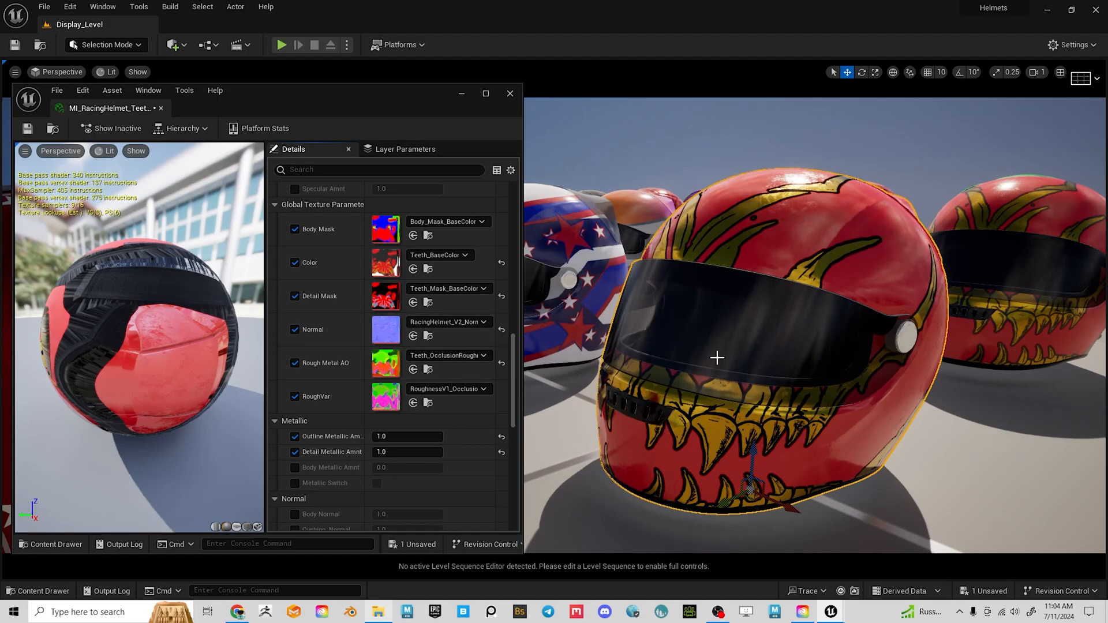
scroll(430, 397, down, 3)
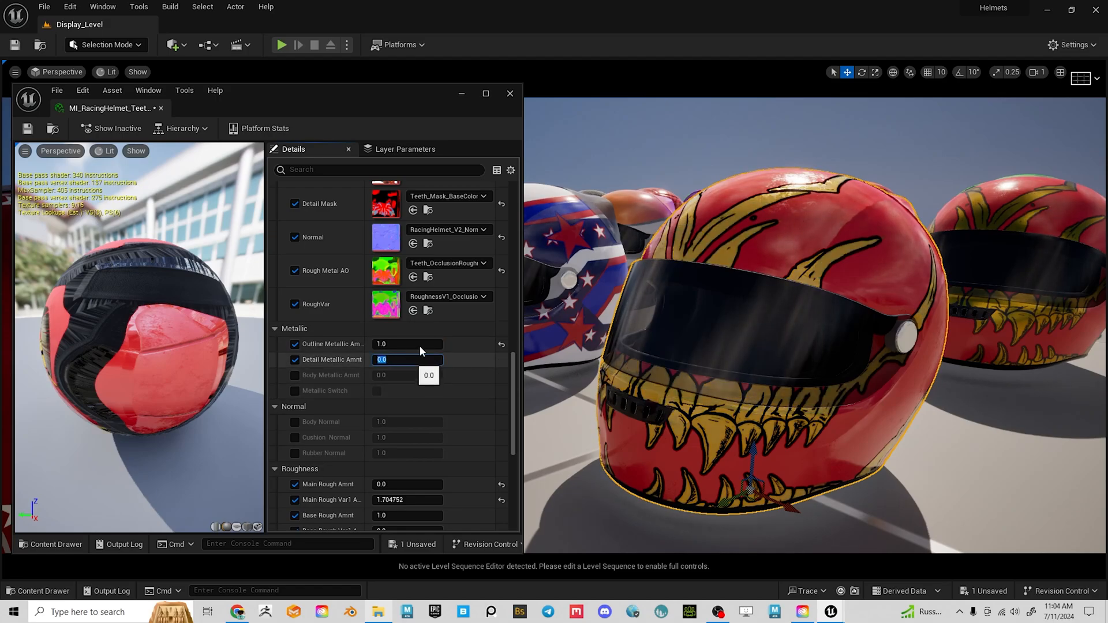
key(Return)
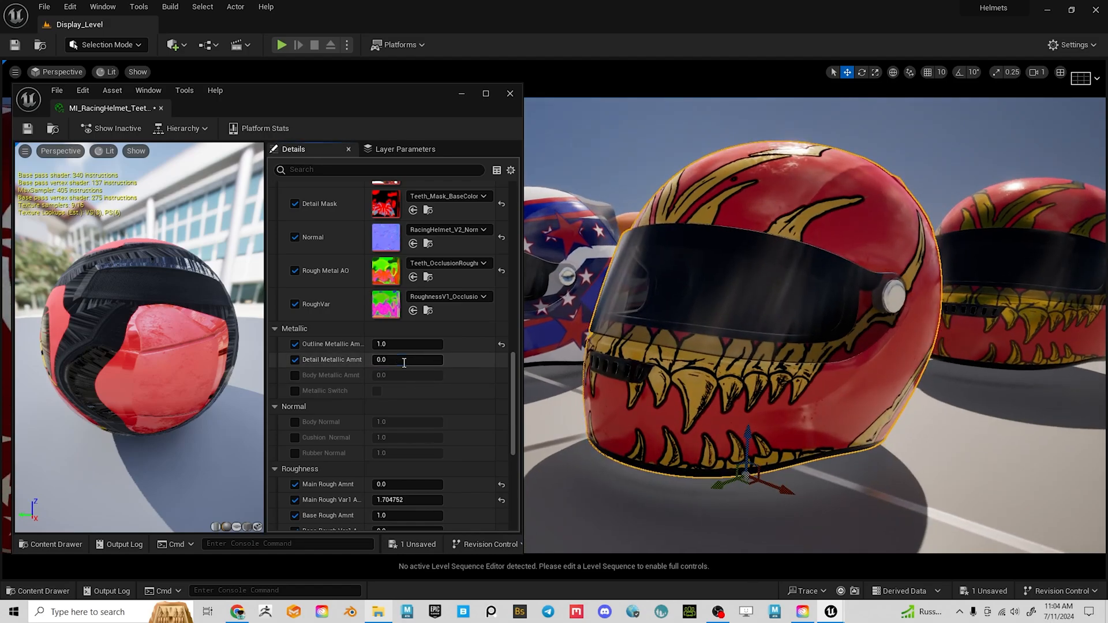
text(1)
key(Return)
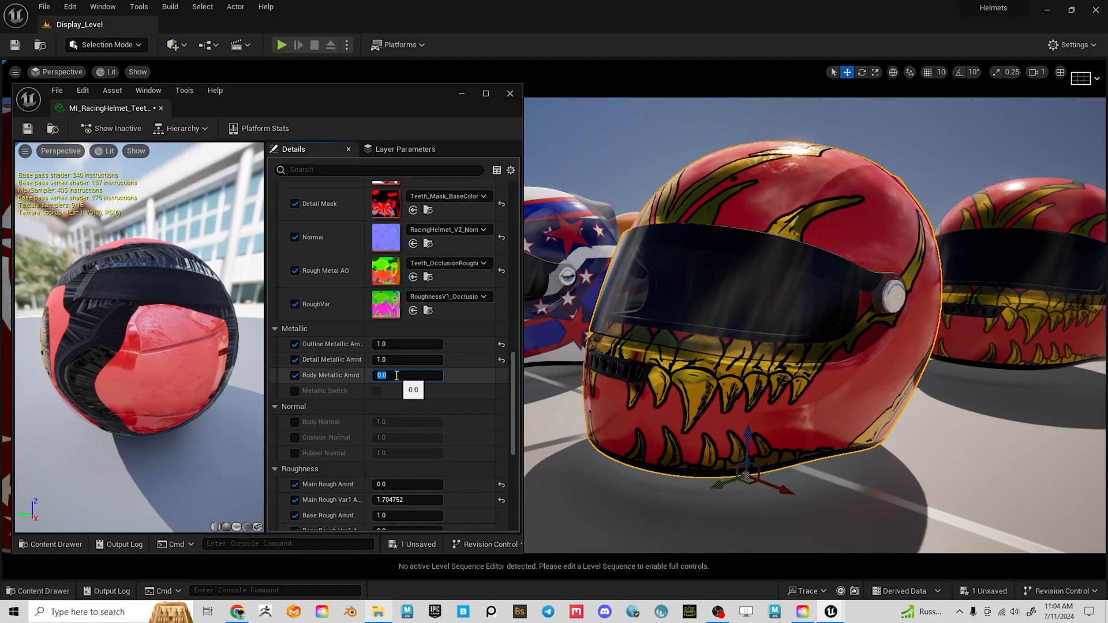
Set the overridden Body Metallic Amnt to 1.0 and inspect the metallic helmet shell from several angles.
key(Return)
alt+drag(791, 309, 862, 289)
scroll(821, 314, down, 3)
scroll(373, 277, up, 2)
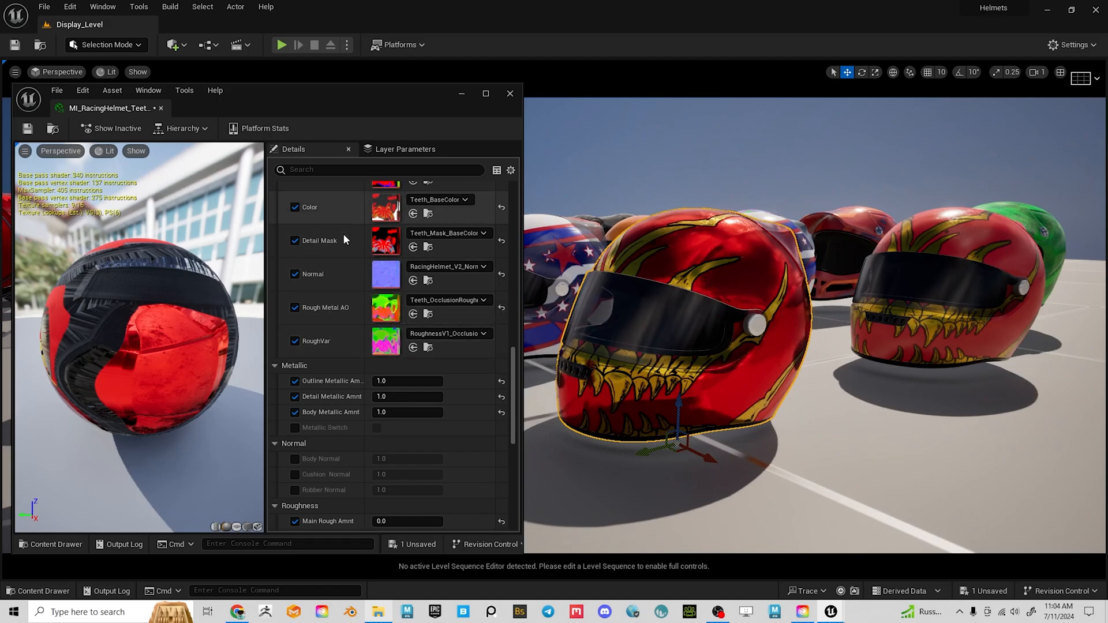
alt+drag(775, 243, 784, 277)
scroll(780, 264, up, 1)
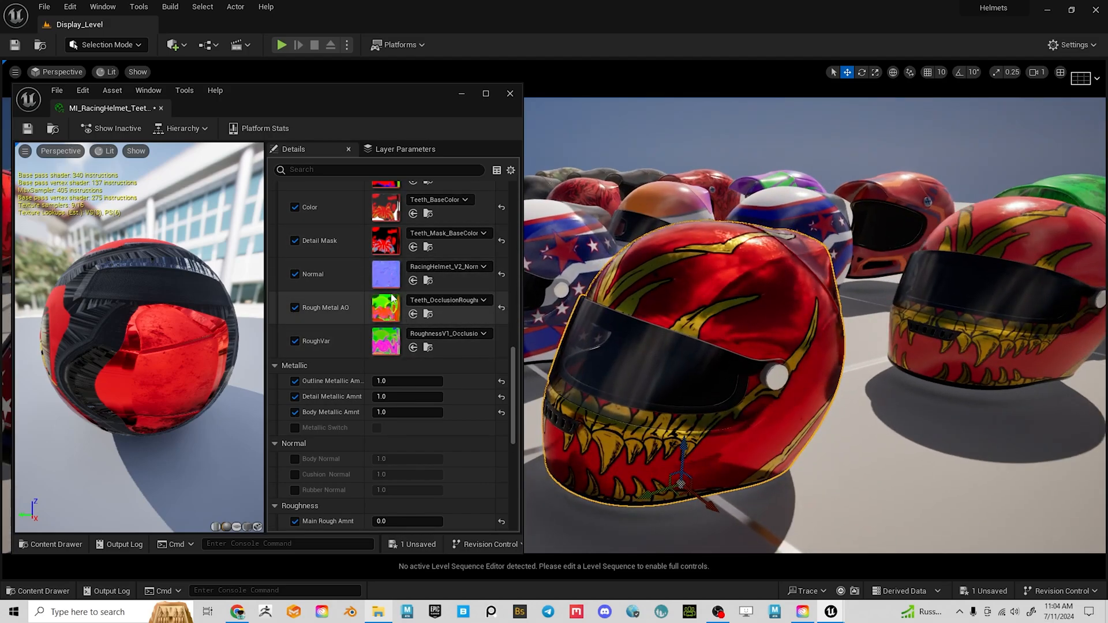
Move the material instance window up clear of the content drawer and widen it to show more of the texture names.
key(ctrl+space)
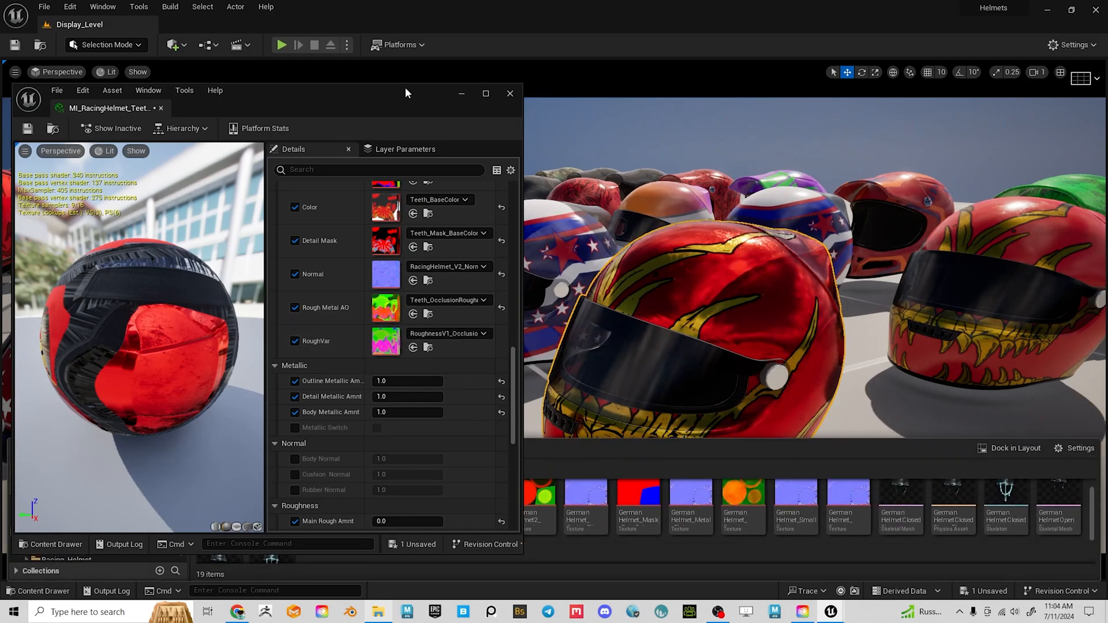
drag(406, 92, 399, 12)
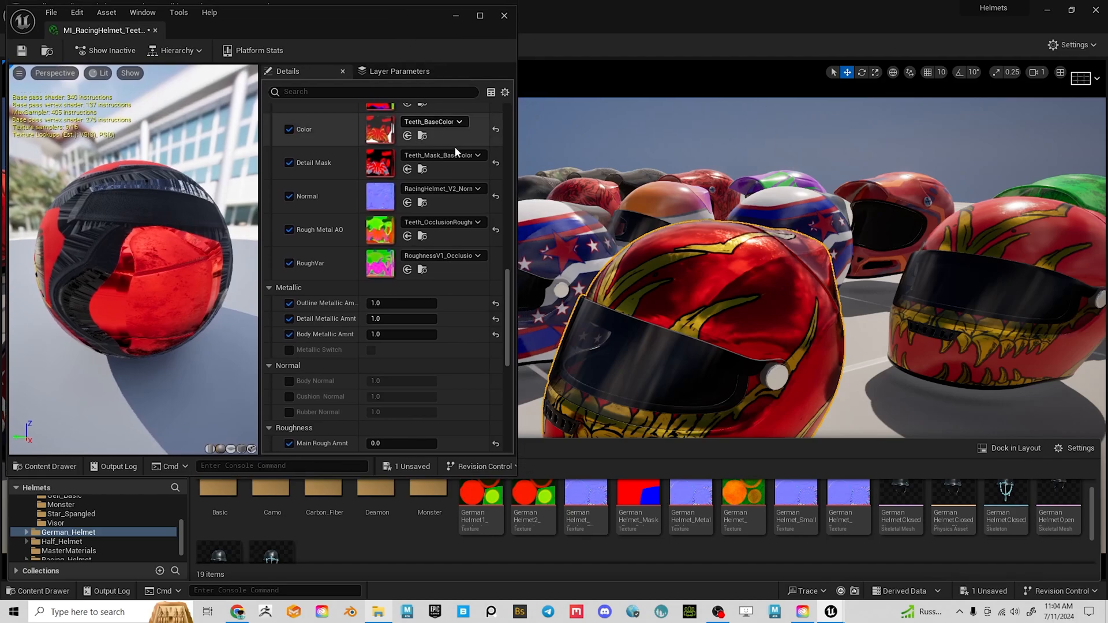
click(540, 188)
right_drag(540, 188, 555, 171)
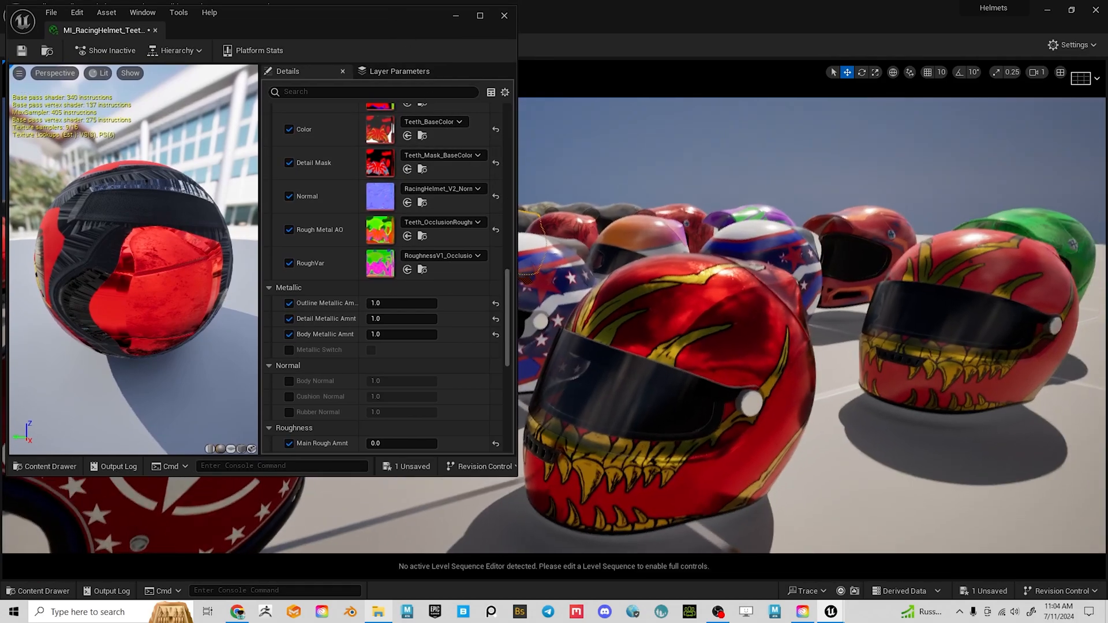
key(ctrl+space)
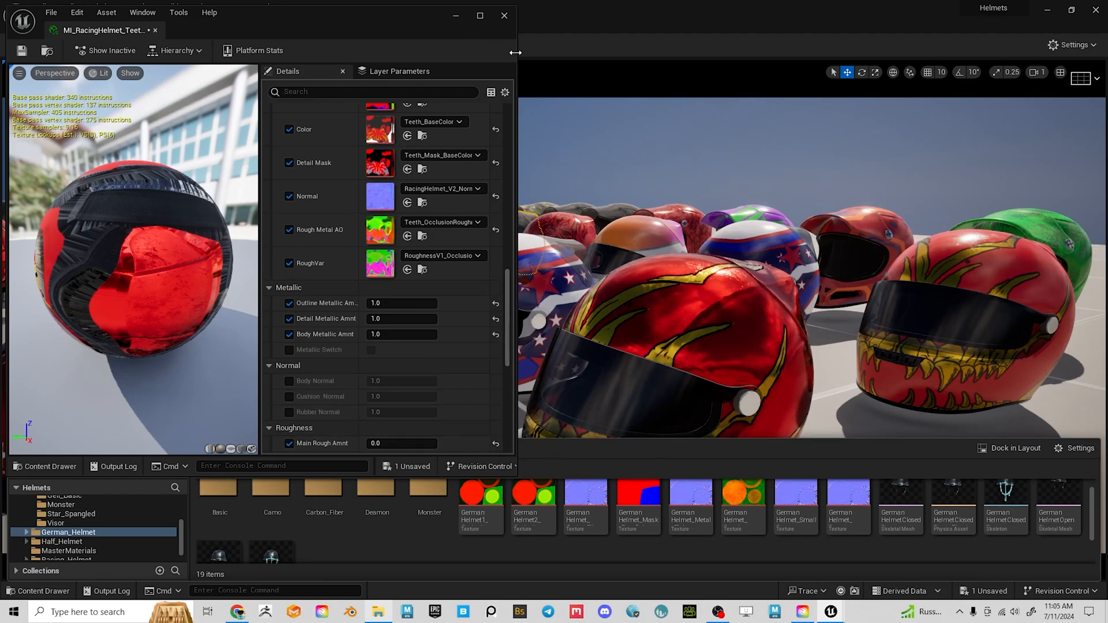
drag(515, 53, 586, 59)
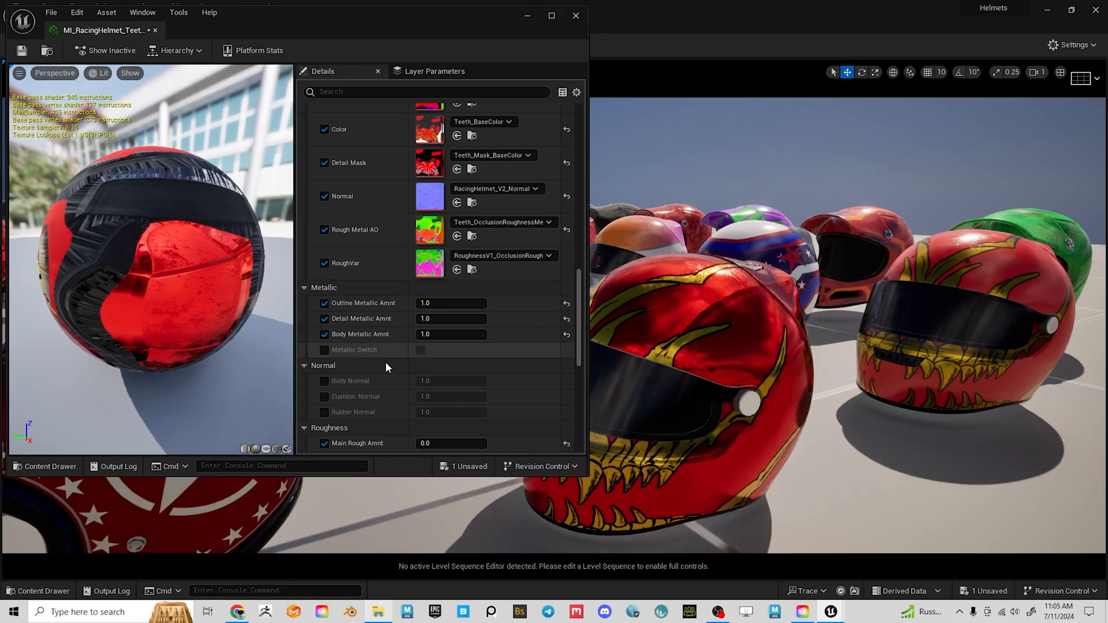
Enlarge the content drawer and browse from Content to the V2 folder inside Racing_Helmet to find its normal textures.
key(ctrl+space)
drag(364, 392, 366, 277)
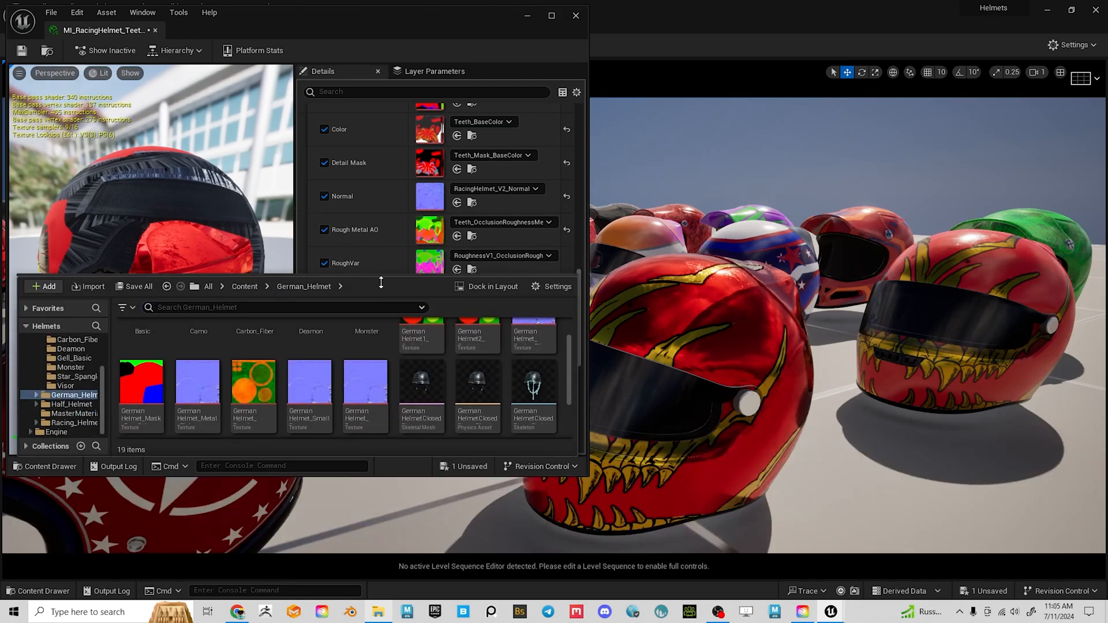
click(244, 287)
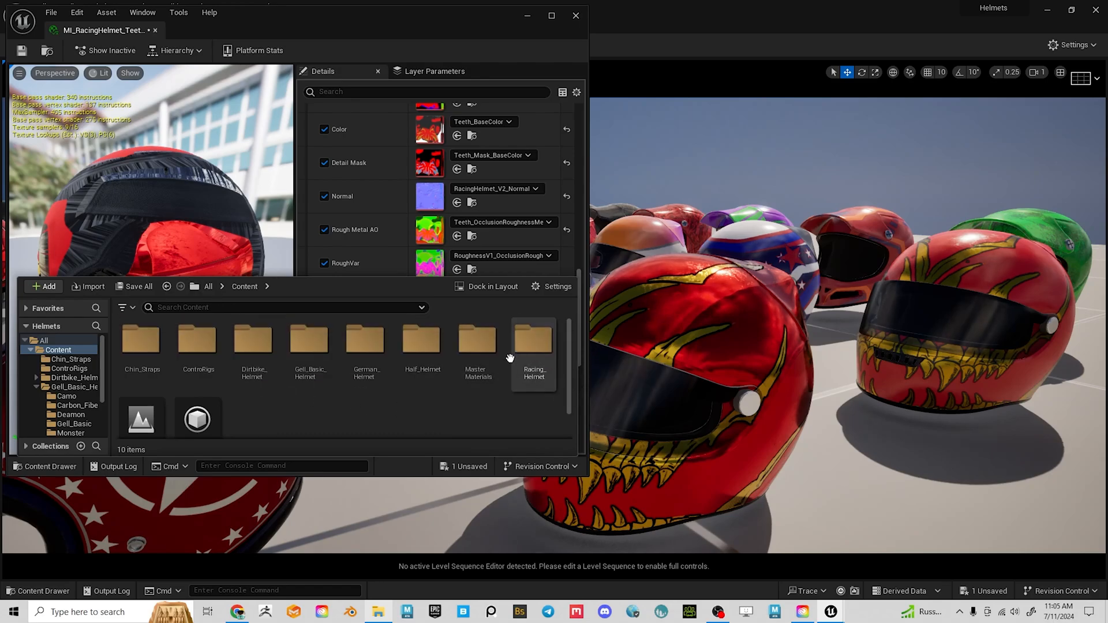
double_click(534, 342)
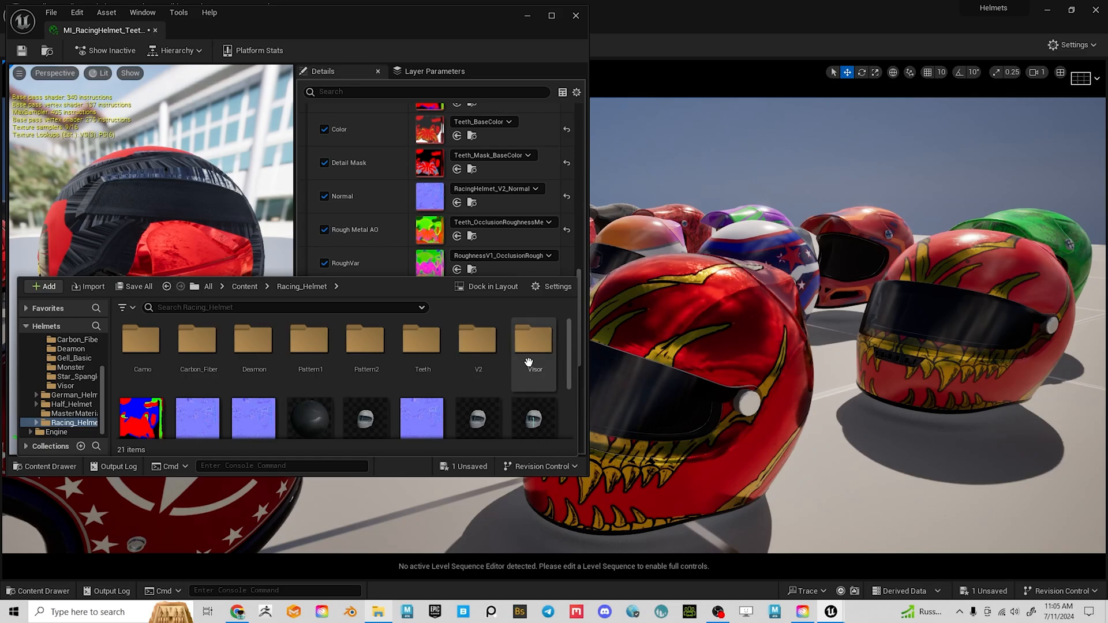
double_click(477, 347)
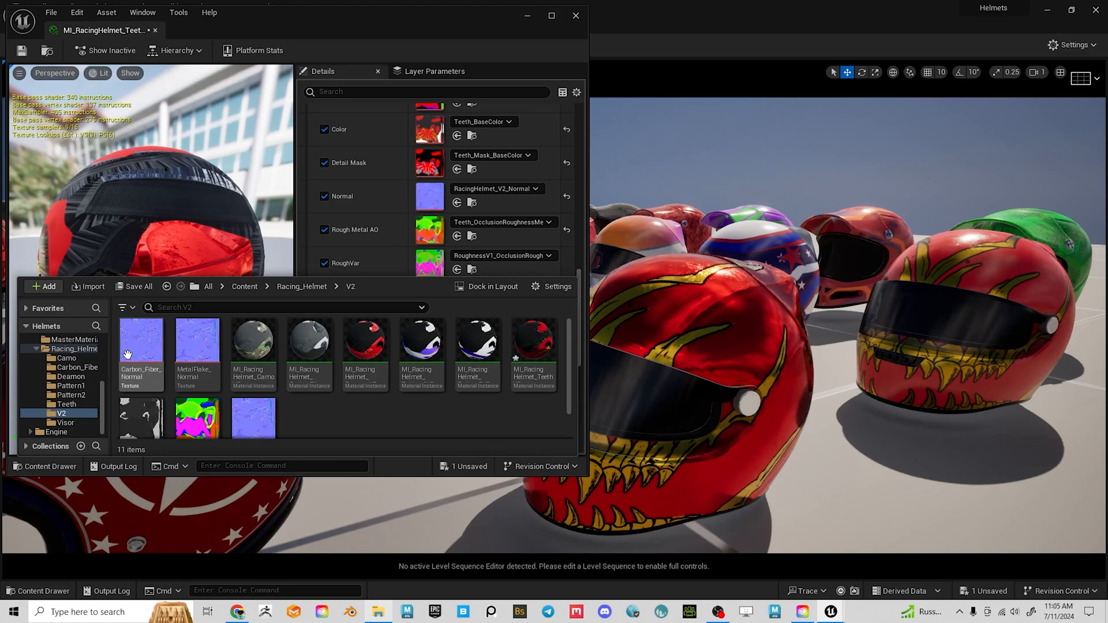
scroll(291, 408, down, 1)
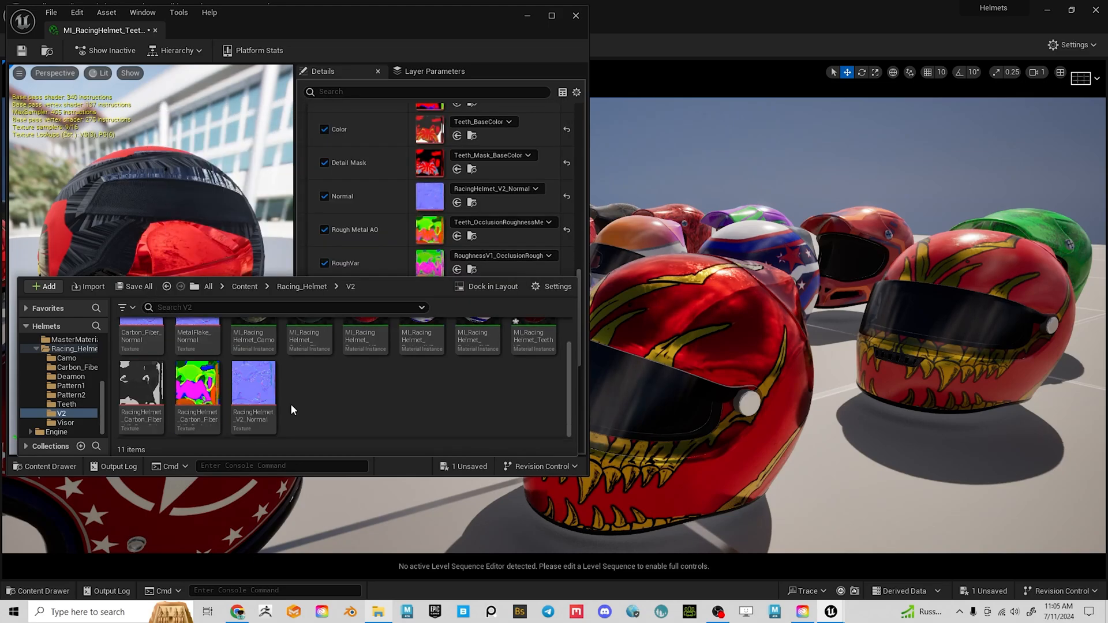
scroll(289, 410, up, 1)
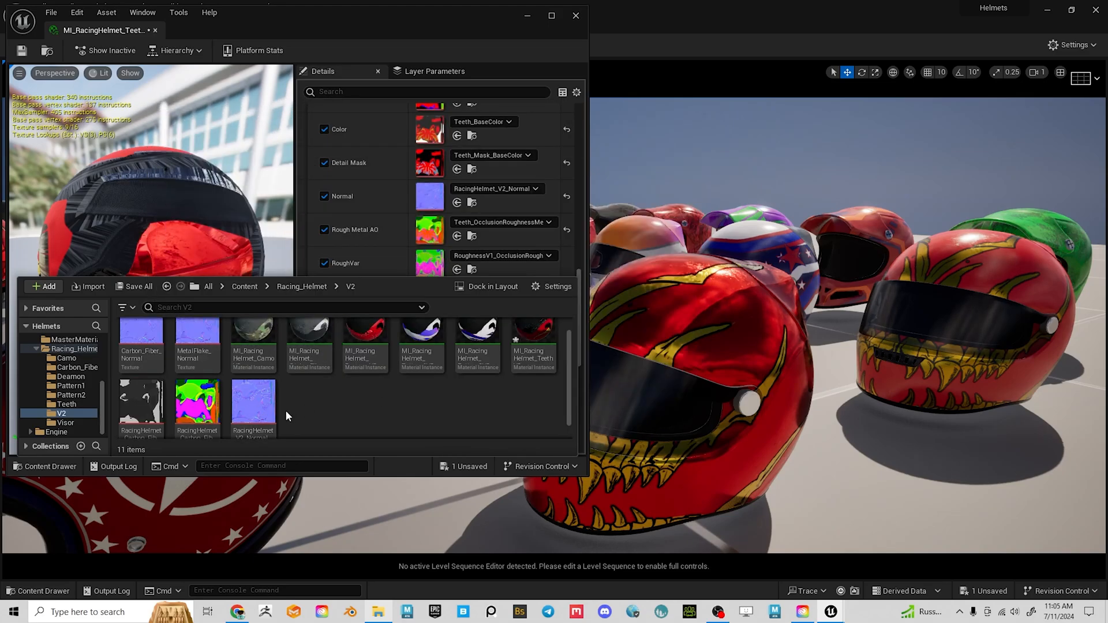
scroll(292, 411, up, 1)
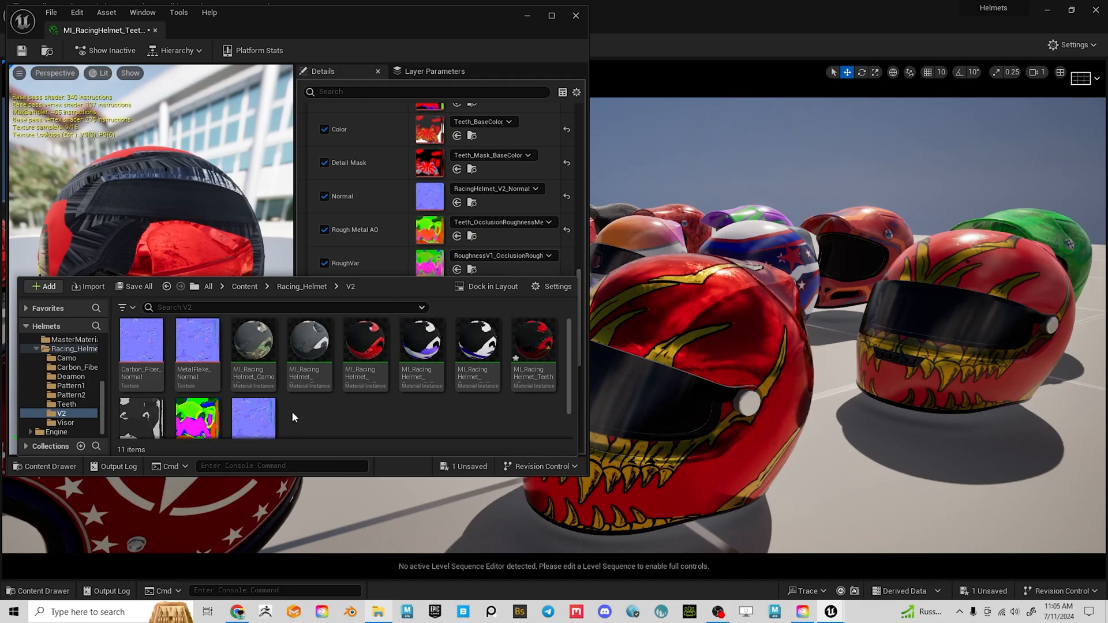
Try MetalFlake_Normal and Carbon_Fiber_Normal in turn as the material's Normal texture, inspecting the helmet surface with each.
drag(198, 353, 428, 197)
right_drag(808, 323, 813, 404)
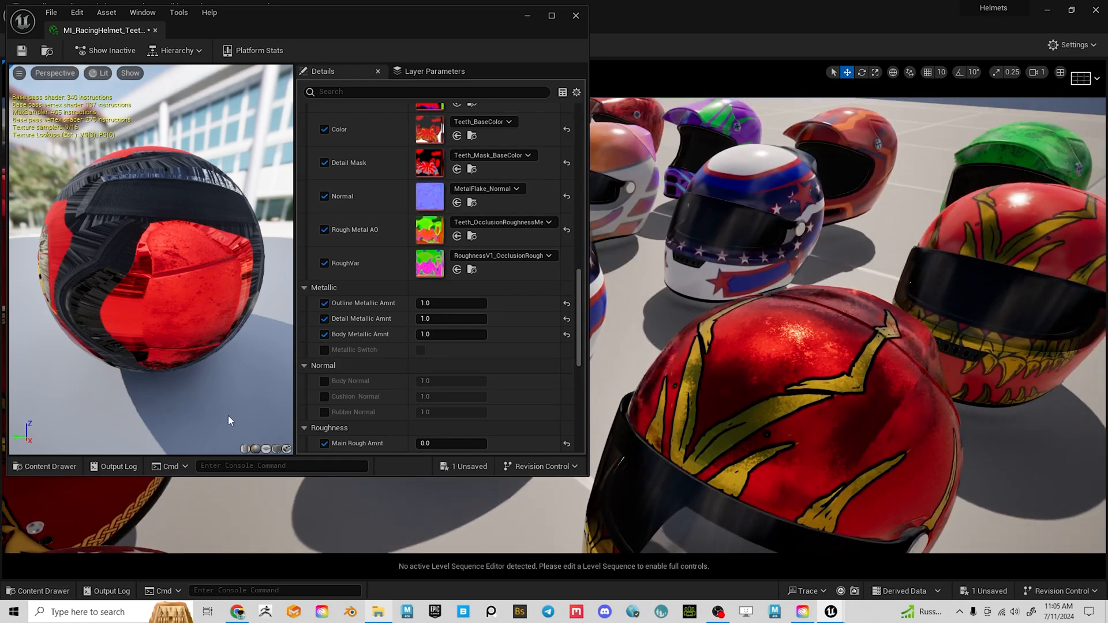
key(ctrl+space)
drag(139, 359, 425, 196)
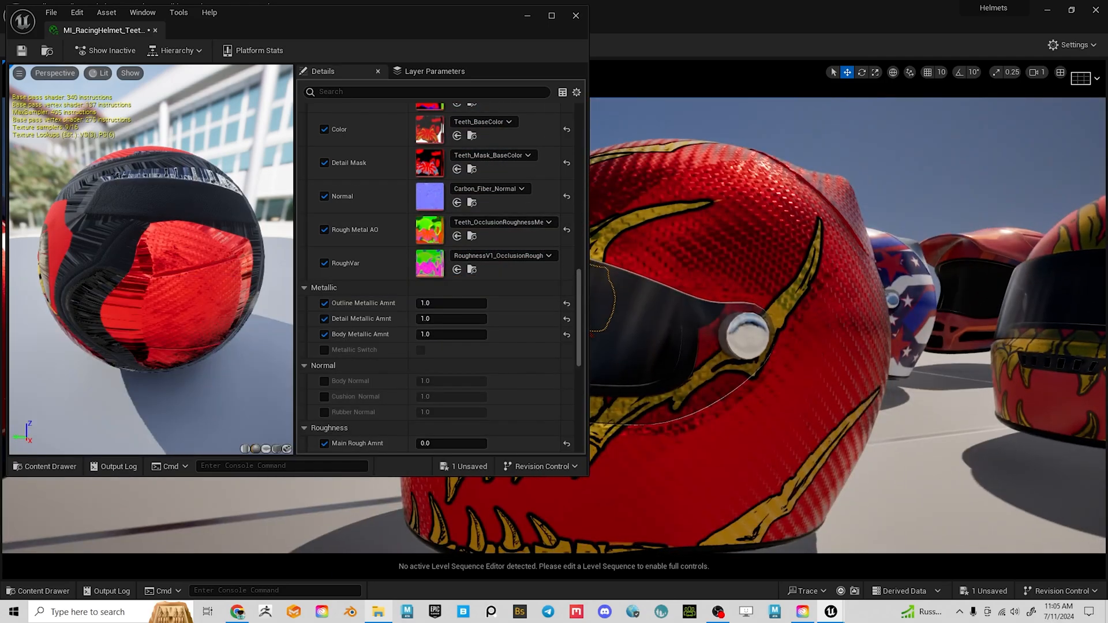
alt+drag(747, 335, 811, 367)
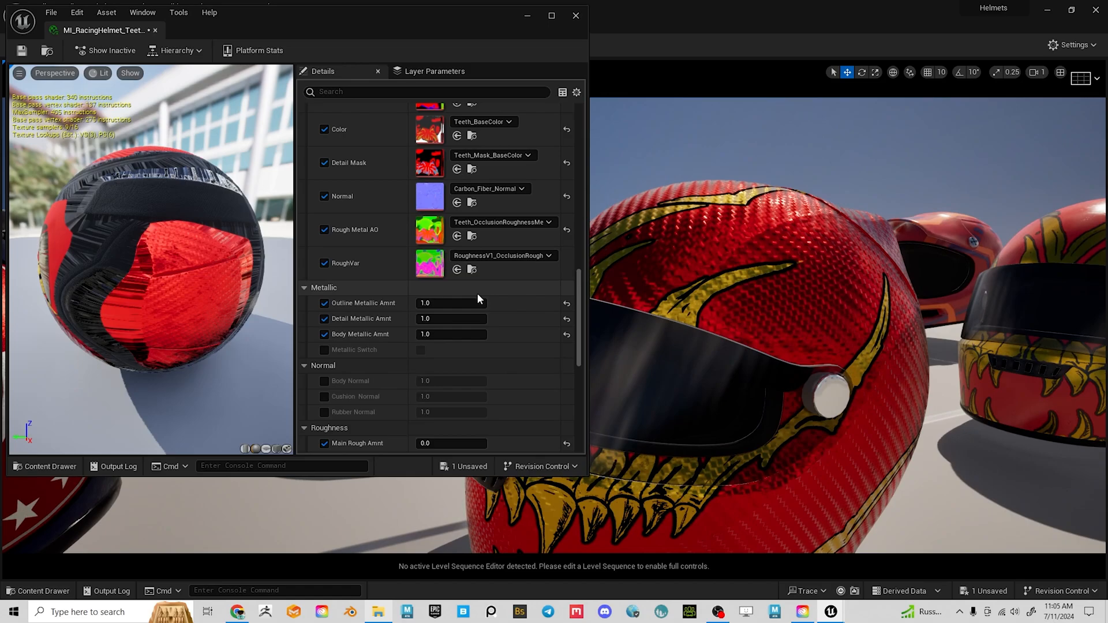
Restore RacingHelmet_V2_Normal from the V2 folder as the material's Normal texture and inspect the helmet.
key(ctrl+space)
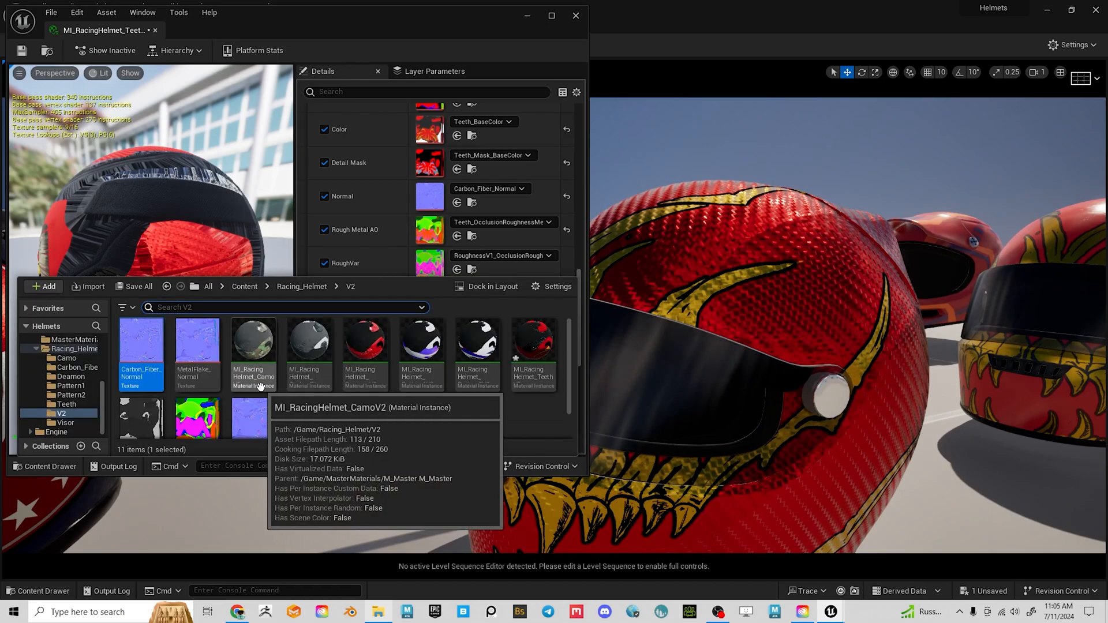
scroll(349, 404, down, 1)
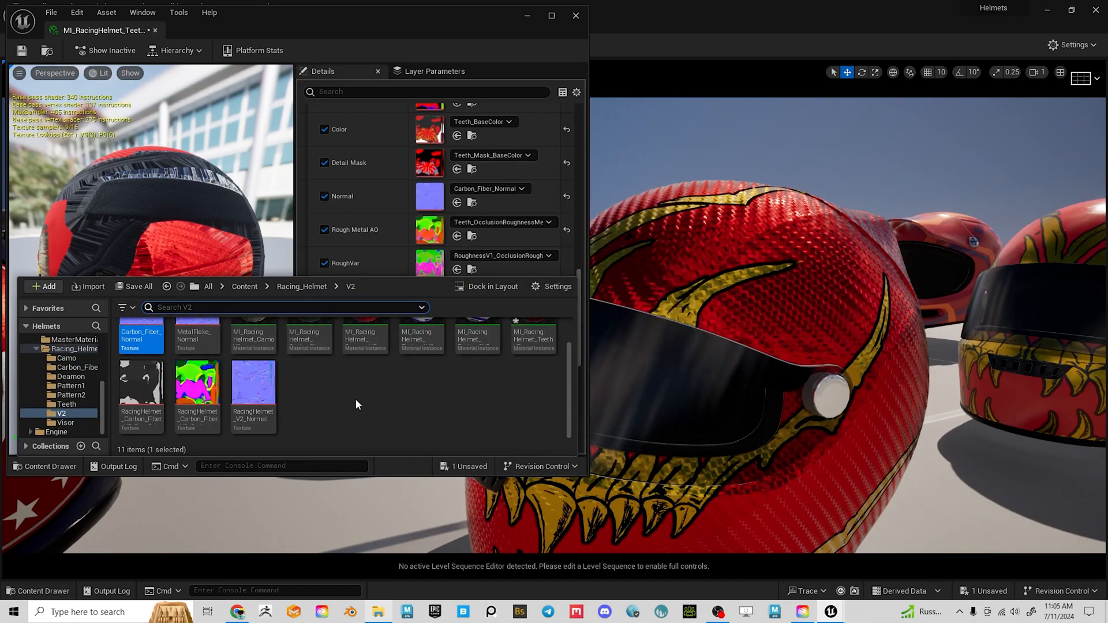
drag(249, 374, 433, 199)
scroll(816, 350, down, 3)
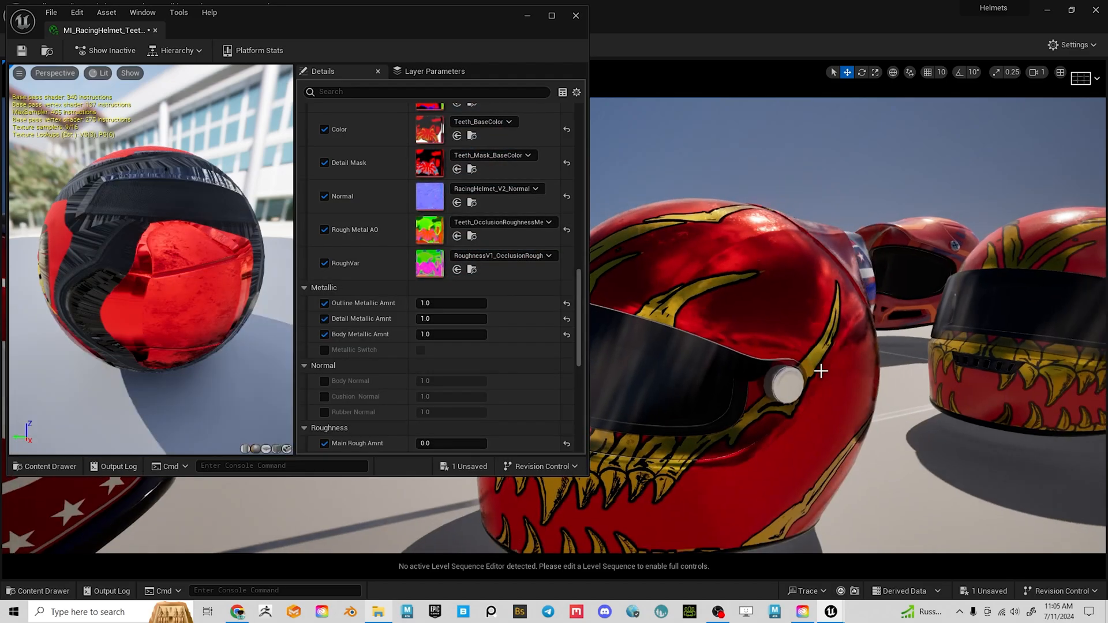
mouse_move(820, 371)
right_down()
mouse_move(837, 393)
mouse_move(866, 394)
mouse_move(827, 379)
right_up()
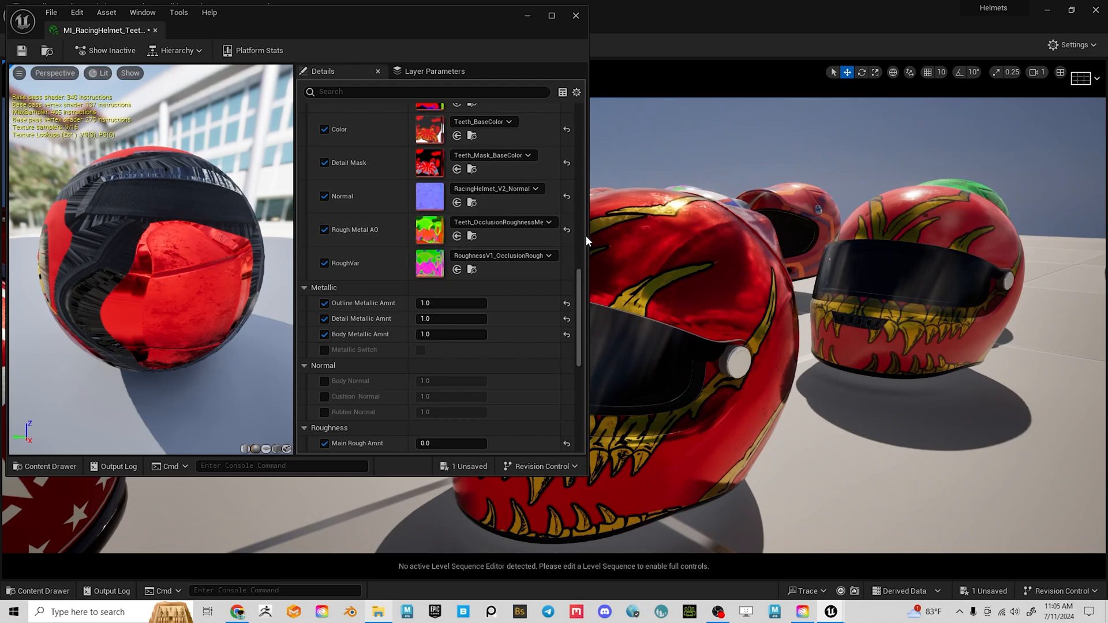
Narrow the material instance window to uncover more of the level viewport, and bring its Roughness parameters into view.
drag(588, 239, 515, 237)
scroll(342, 373, down, 2)
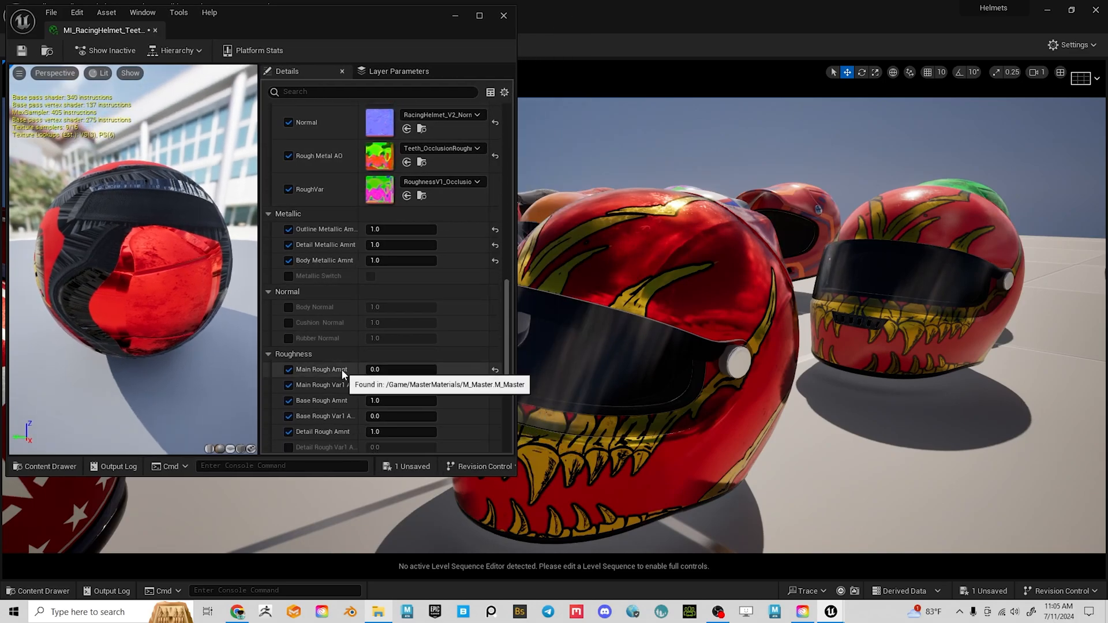
scroll(342, 374, down, 4)
Try a Main Rough Amnt of about 5.49 to see the helmet with a matte finish, and reset it to 0.
mouse_move(369, 274)
mouse_down()
mouse_move(398, 274)
mouse_move(367, 273)
mouse_up()
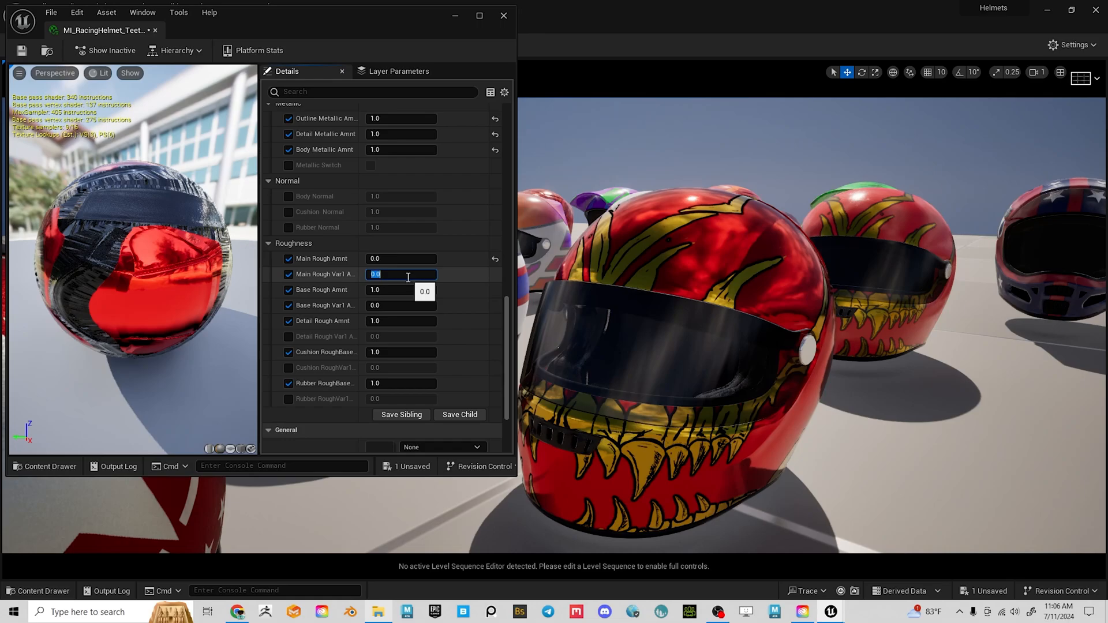
drag(393, 259, 467, 259)
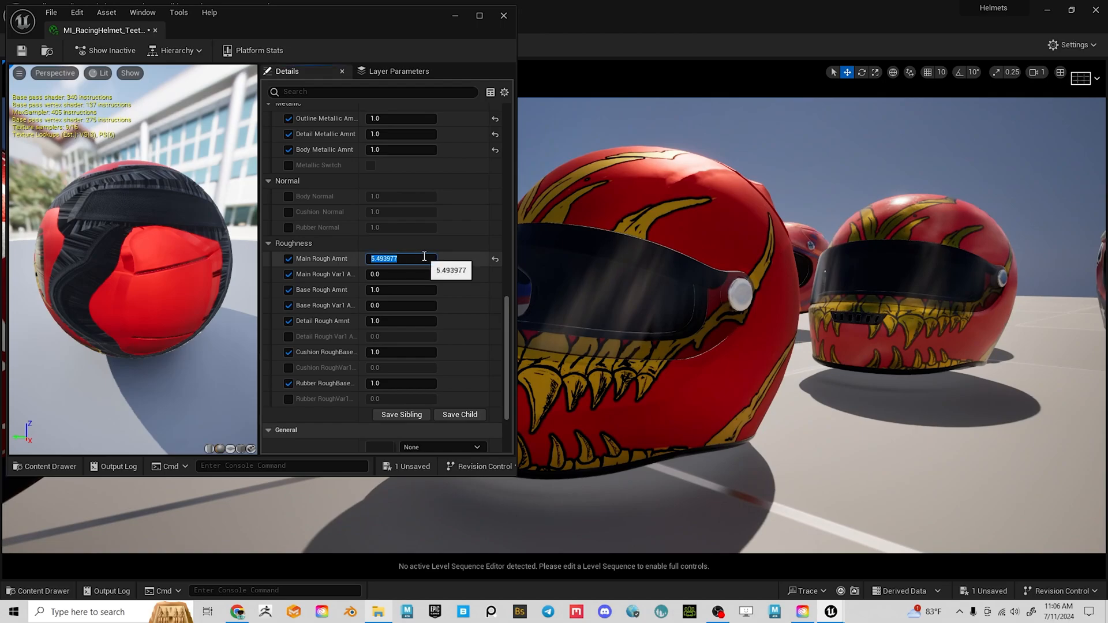
text(0)
key(Return)
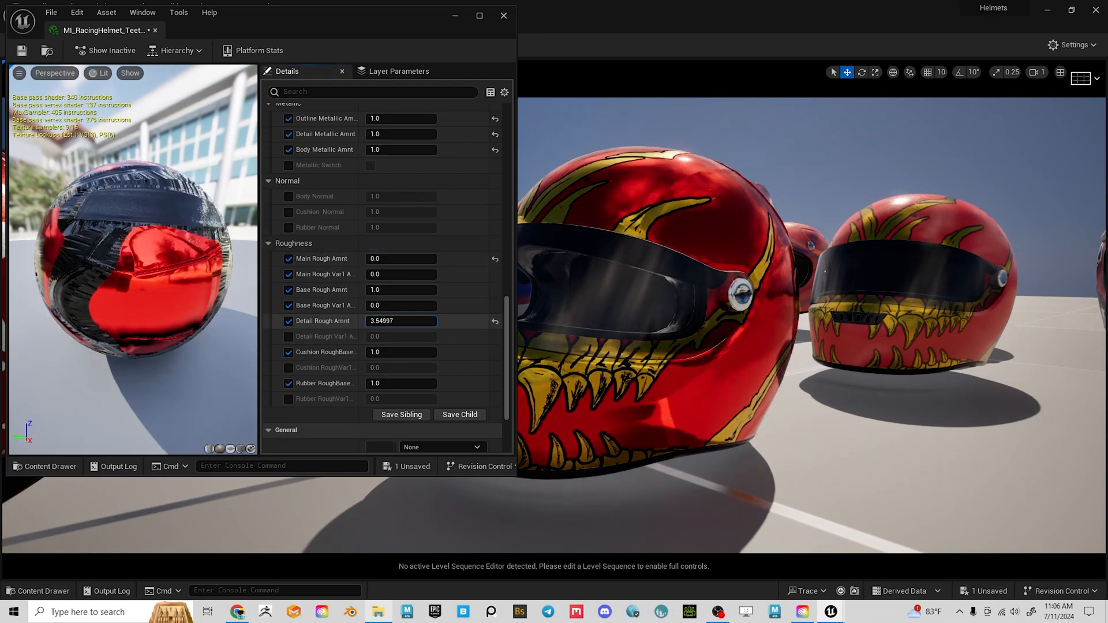
Raise the Detail Rough Amnt to about 5.0 to compare the markings' finish, and restore it to 1.0.
mouse_move(401, 321)
mouse_down()
mouse_move(421, 321)
mouse_move(410, 321)
mouse_up()
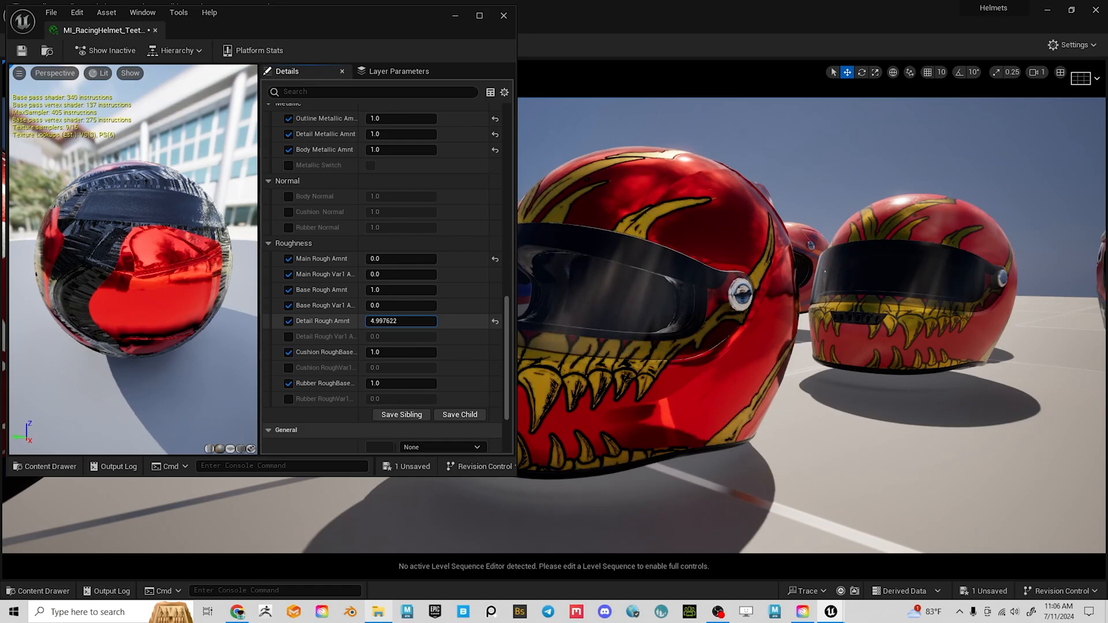
text(0)
key(Return)
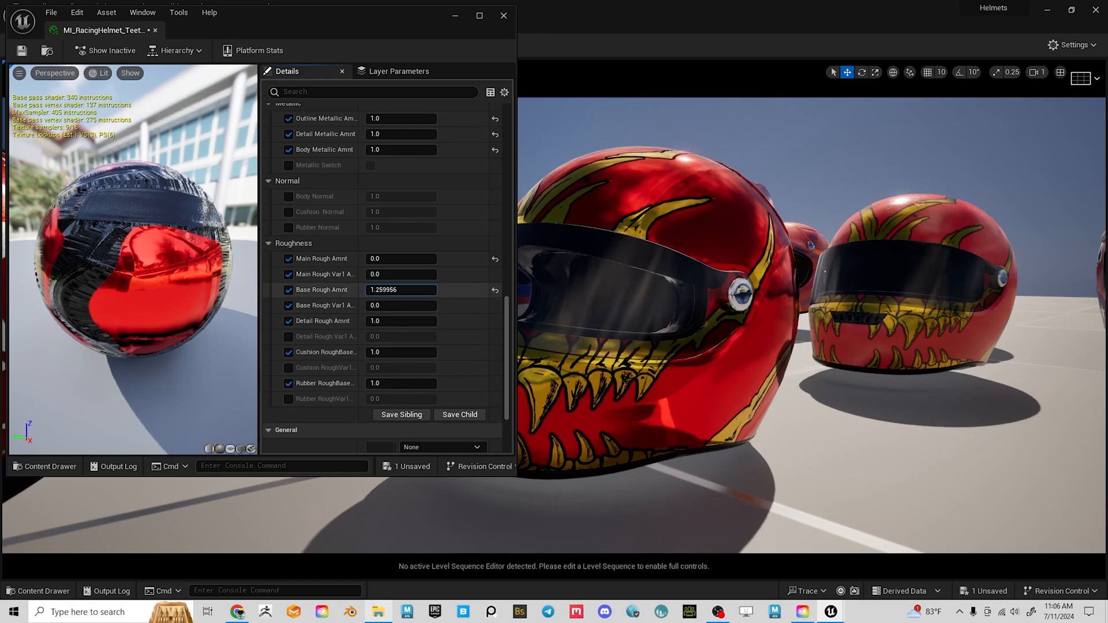
Try a Base Rough Amnt of about 5.24, inspect the matte helmet shell, and restore the value to 1.0.
drag(401, 290, 438, 290)
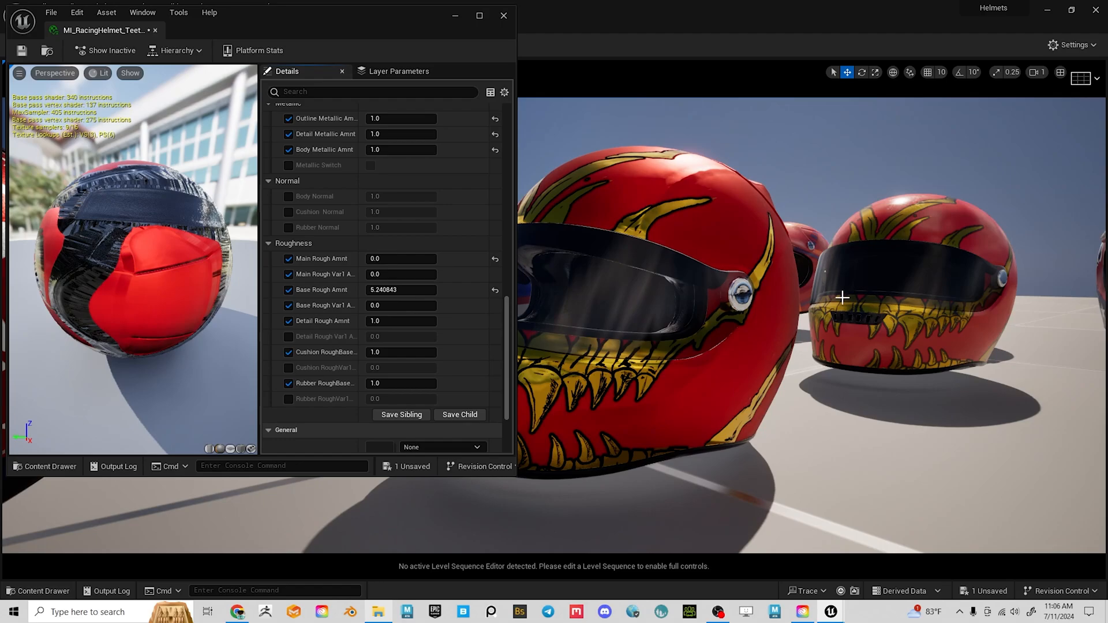
alt+drag(842, 298, 794, 283)
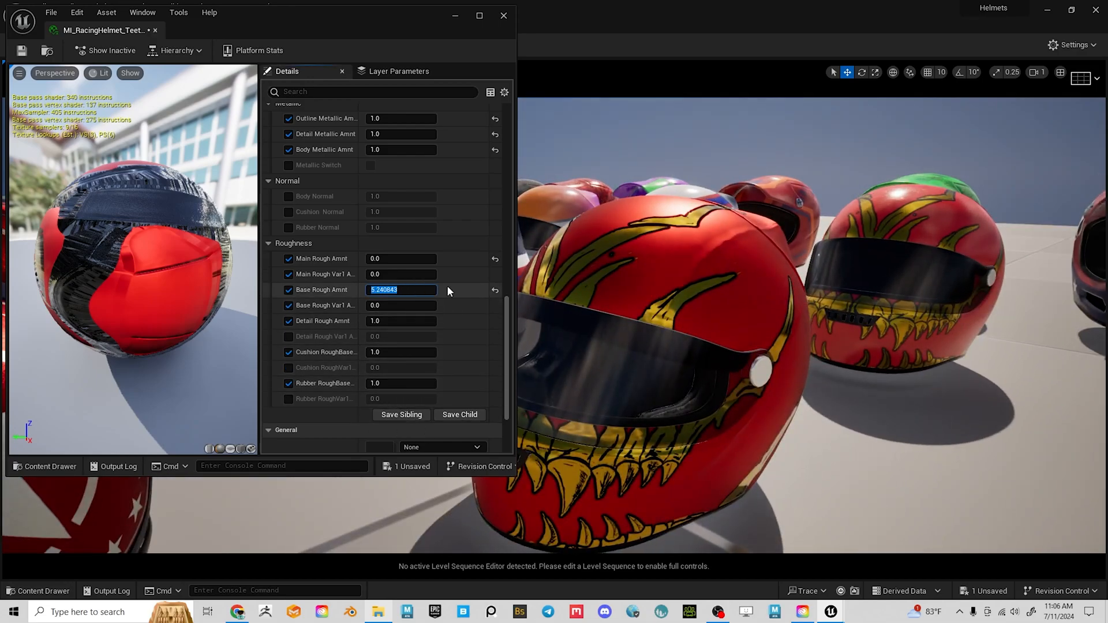
key(Return)
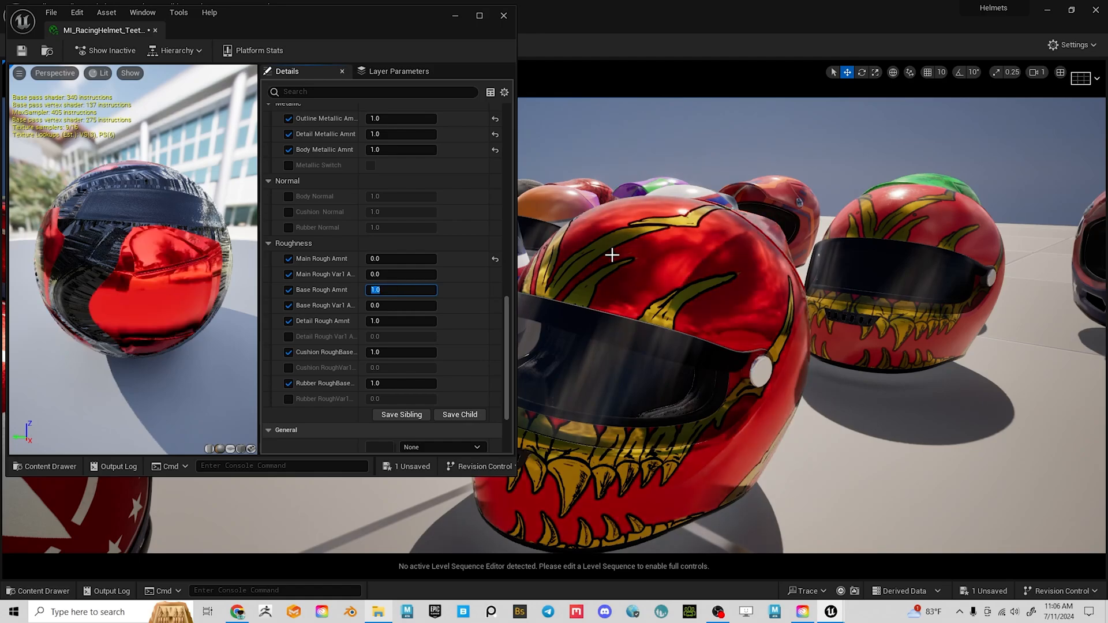
scroll(701, 295, down, 5)
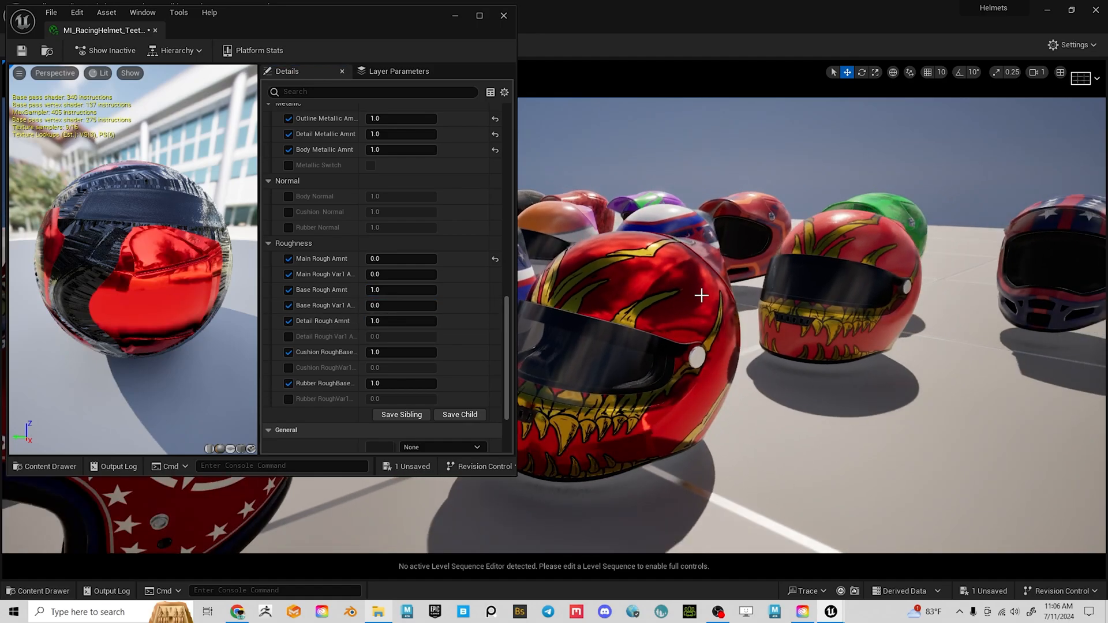
Assign the Rainbow_BaseColor texture from the Racing_Helmet folder to the material's Color parameter and inspect the helmet up close.
scroll(331, 314, up, 10)
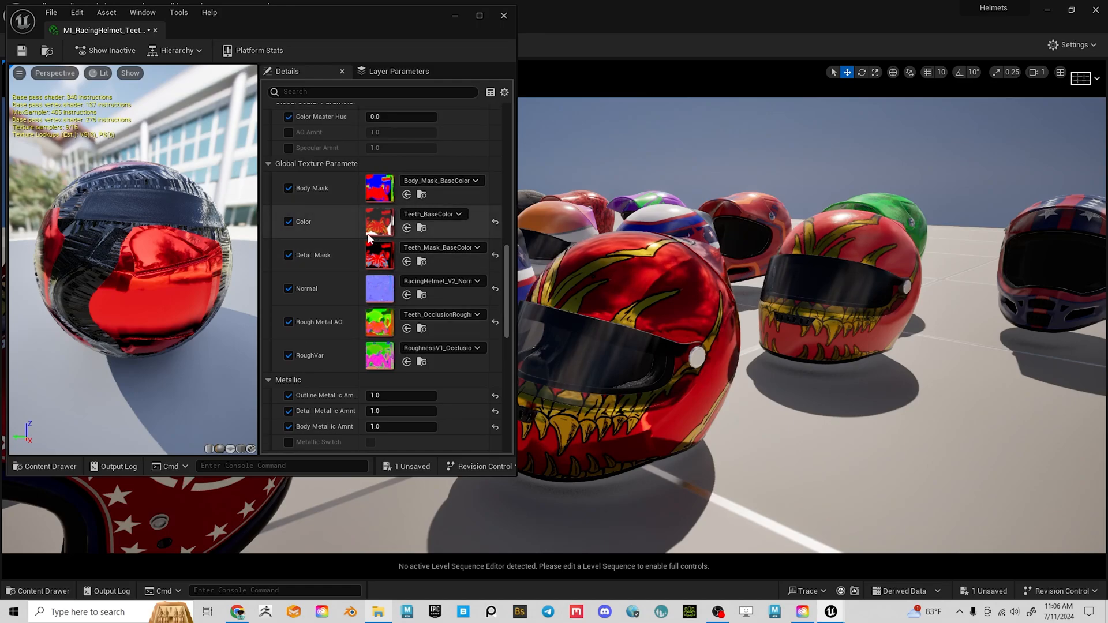
click(422, 295)
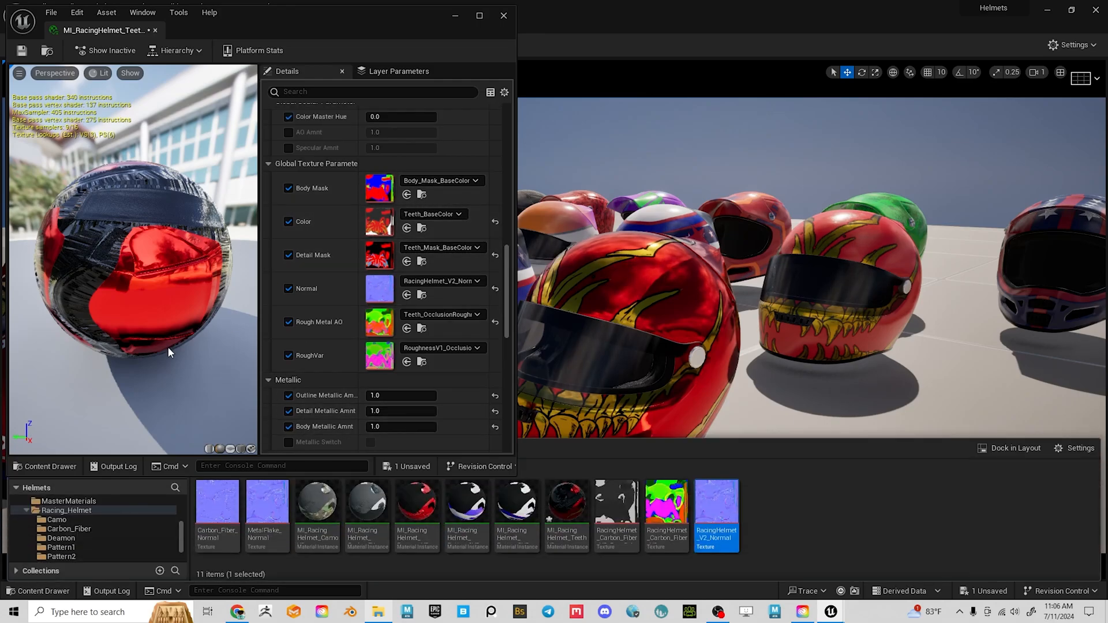
click(193, 380)
key(ctrl+space)
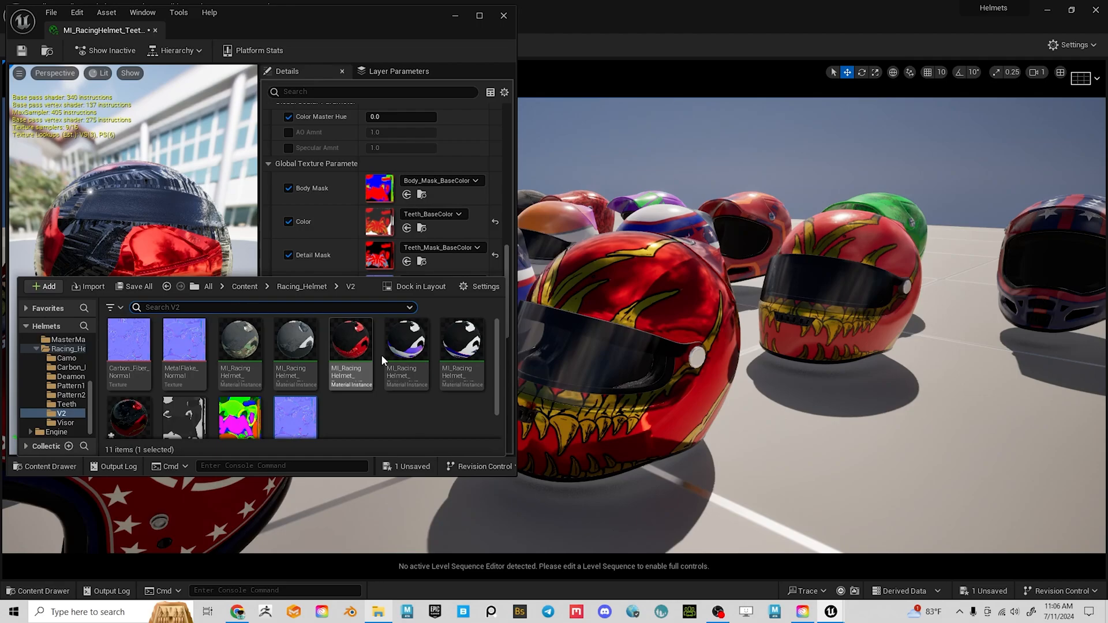
click(301, 287)
scroll(416, 372, down, 3)
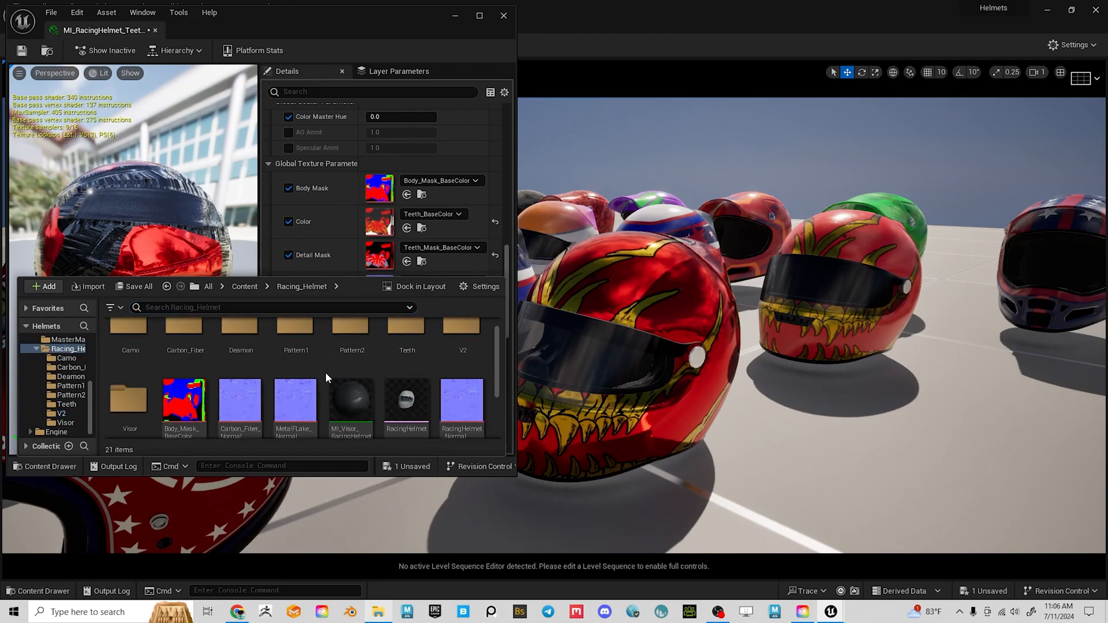
drag(350, 384, 378, 223)
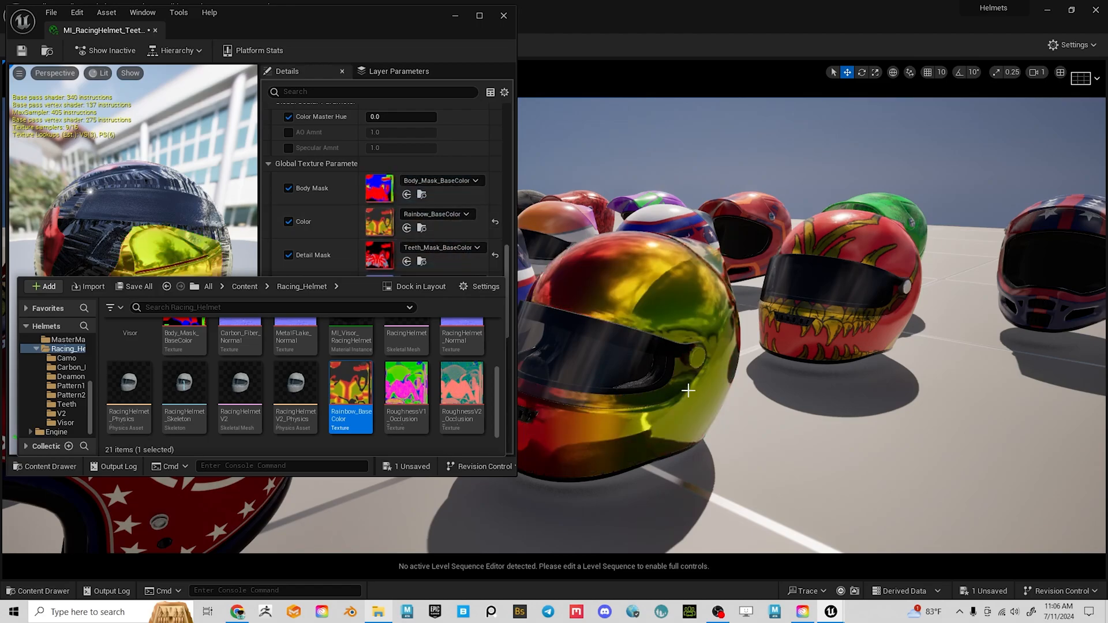
alt+drag(705, 403, 735, 402)
alt+right_drag(706, 403, 765, 403)
alt+right_drag(670, 285, 669, 286)
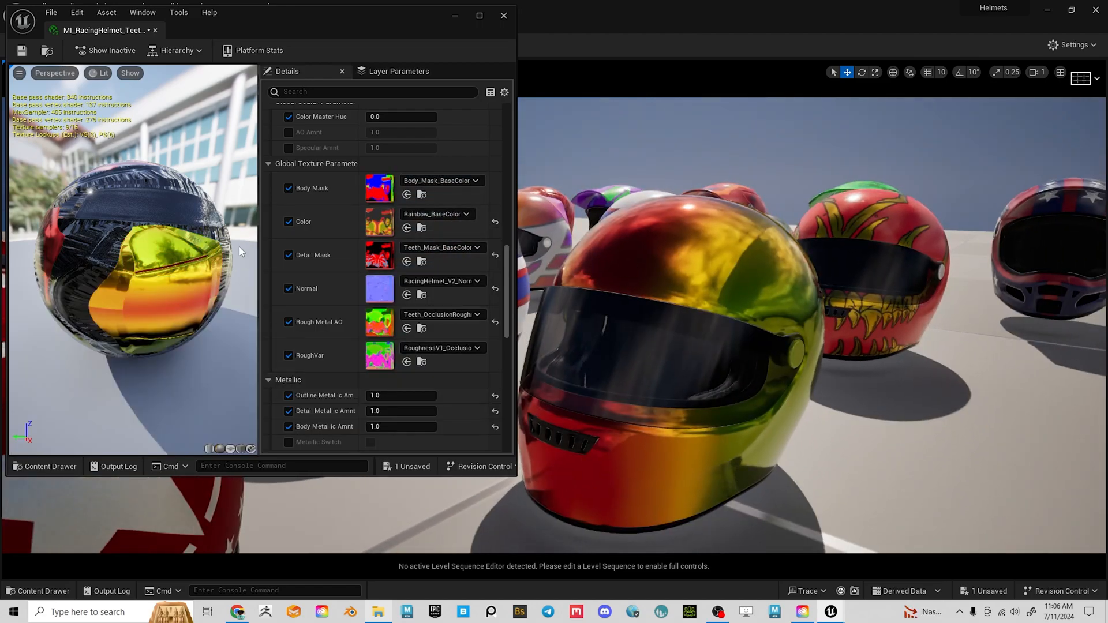
Set the Detail Hue to 0.6 to recolour the teeth markings over the rainbow shell, and view the helmet from a lower angle.
scroll(238, 247, down, 3)
scroll(360, 292, up, 10)
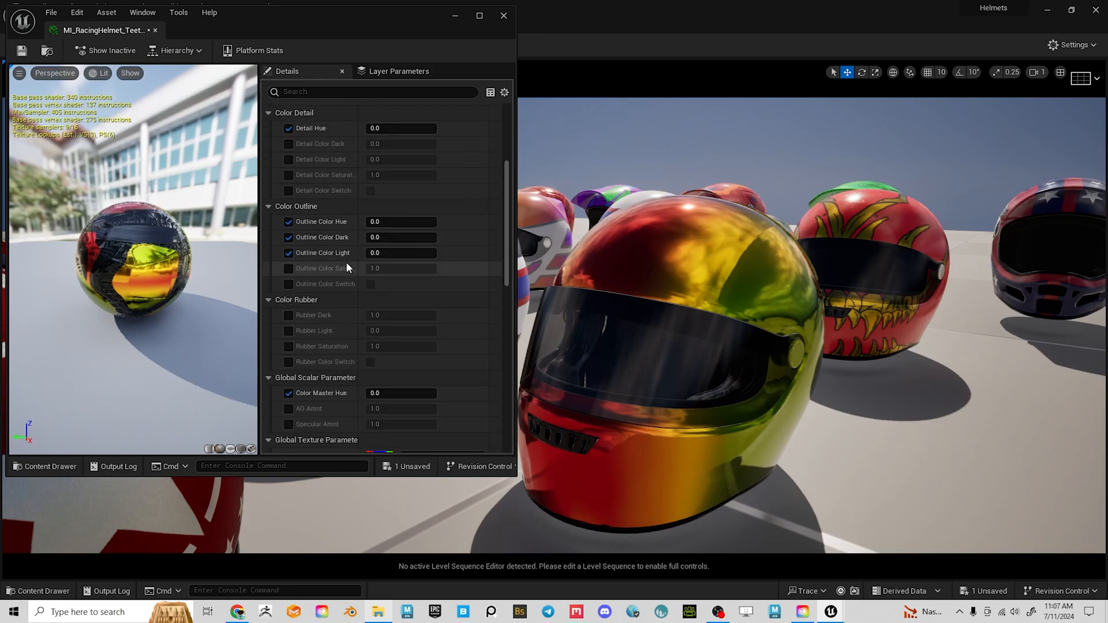
scroll(346, 268, up, 5)
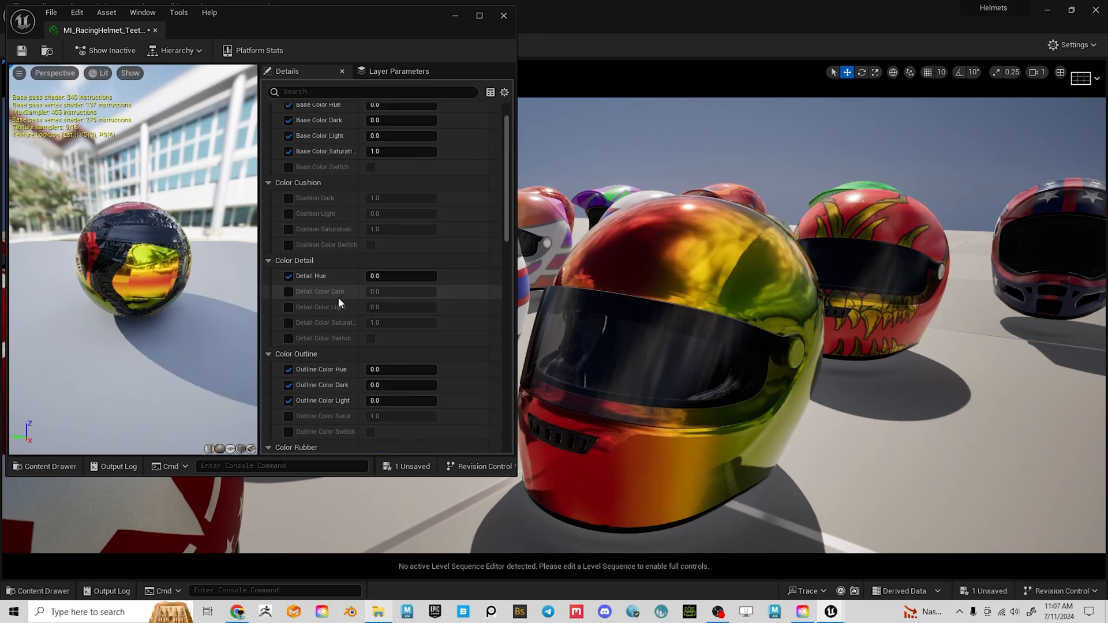
scroll(338, 297, up, 2)
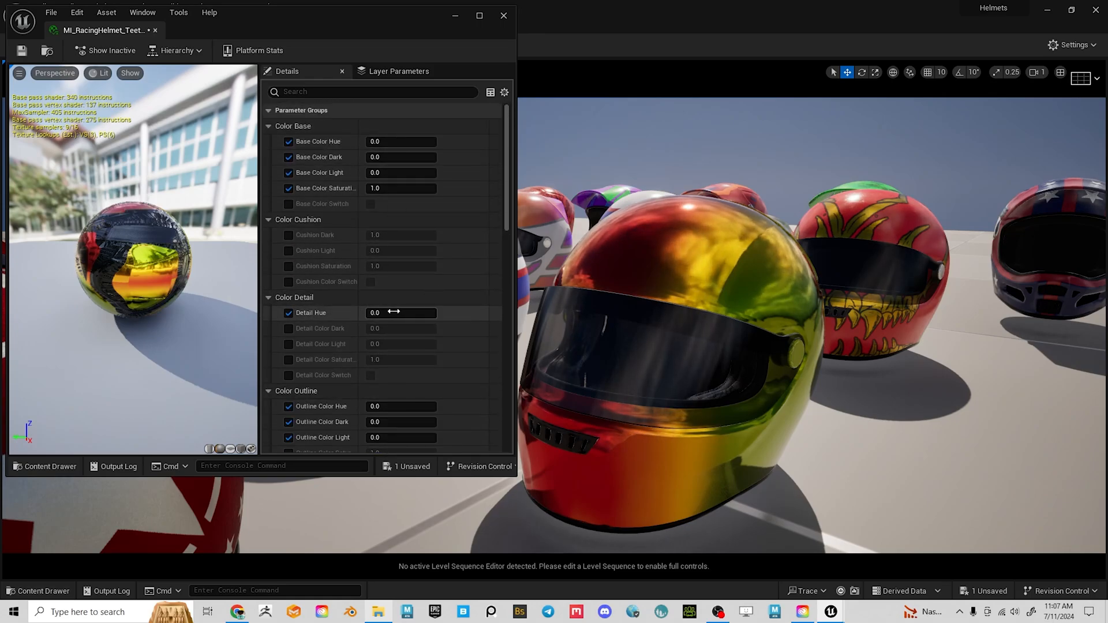
drag(390, 311, 404, 312)
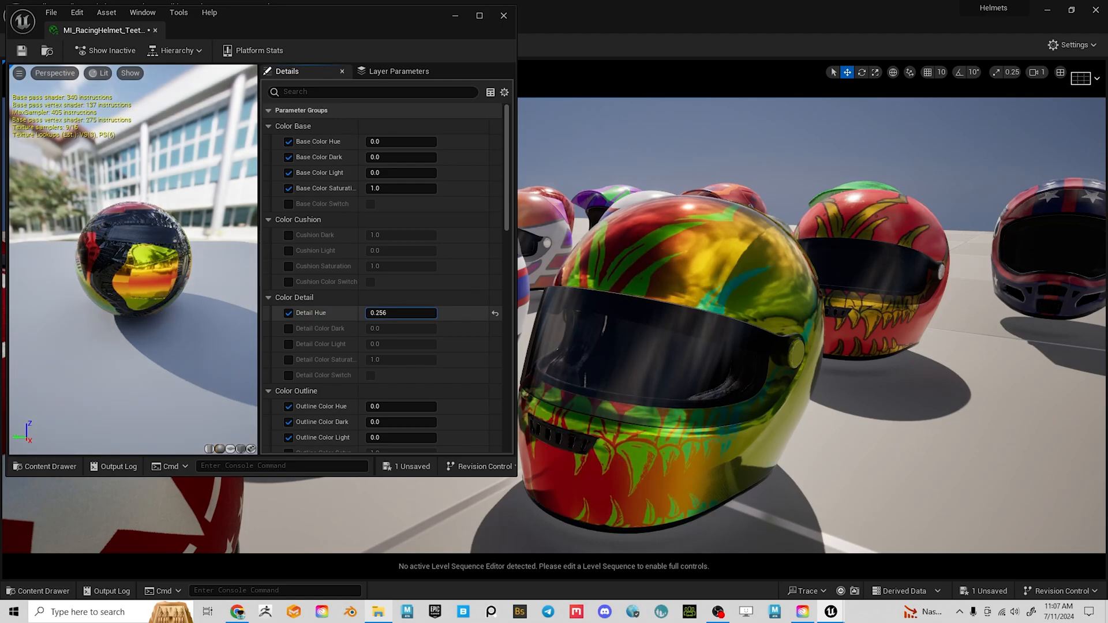
drag(423, 313, 434, 312)
alt+drag(777, 418, 778, 358)
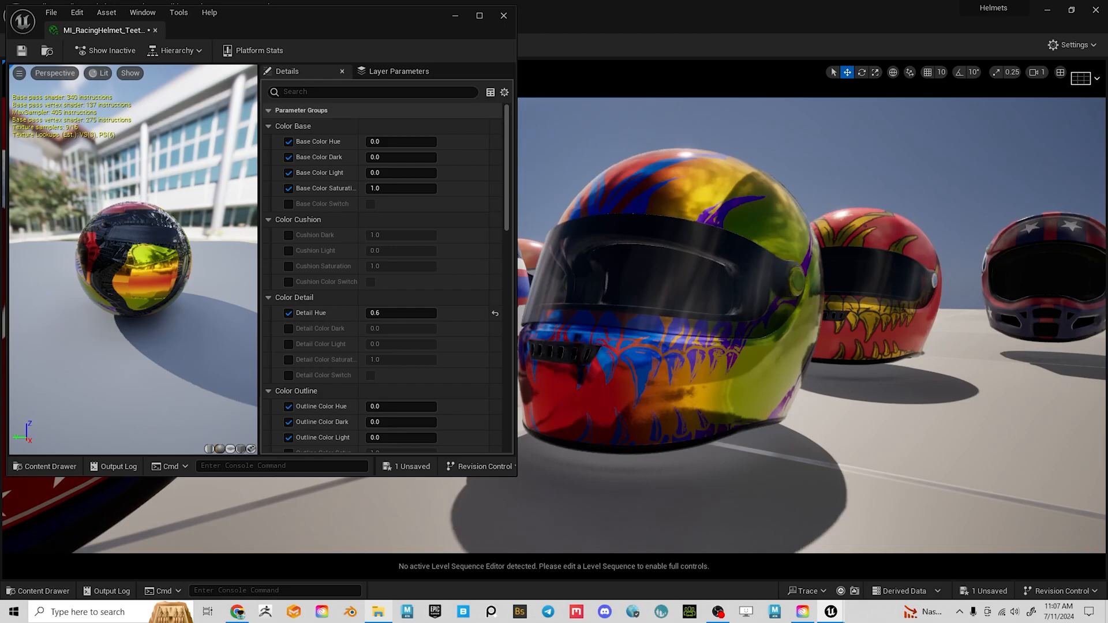
Set the Outline Color Hue to about 0.424 and view the helmet markings from another side.
drag(407, 406, 430, 406)
alt+drag(752, 392, 569, 339)
Set the Body Metallic Amnt to 0 and view the rainbow helmet from farther away among the rest of the collection.
scroll(425, 390, down, 3)
scroll(426, 395, down, 15)
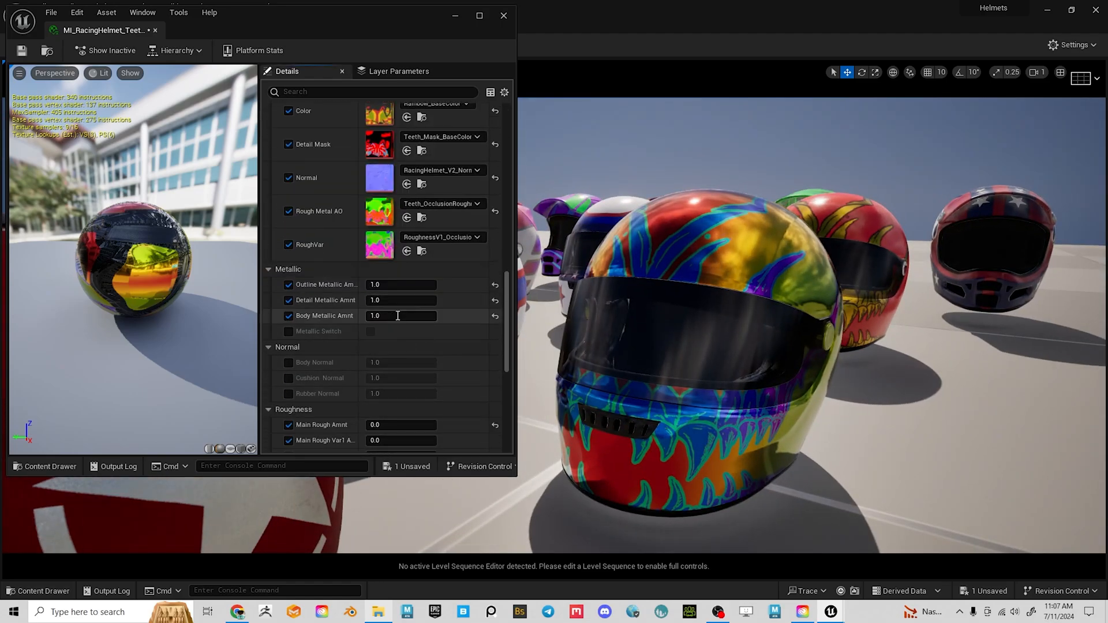
text(0)
key(Return)
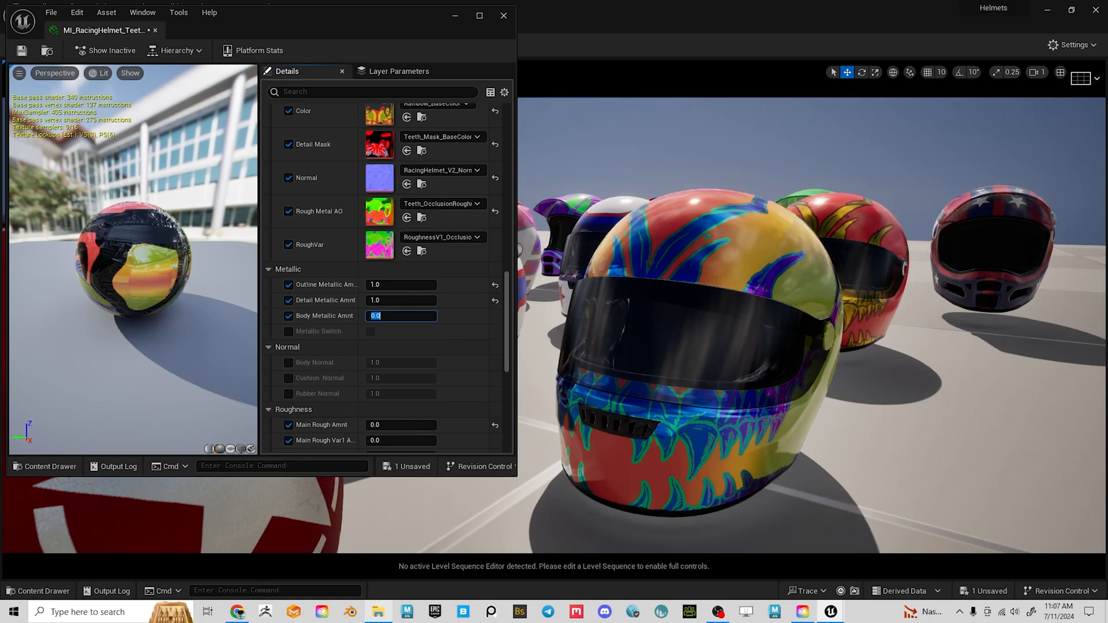
alt+drag(692, 347, 601, 270)
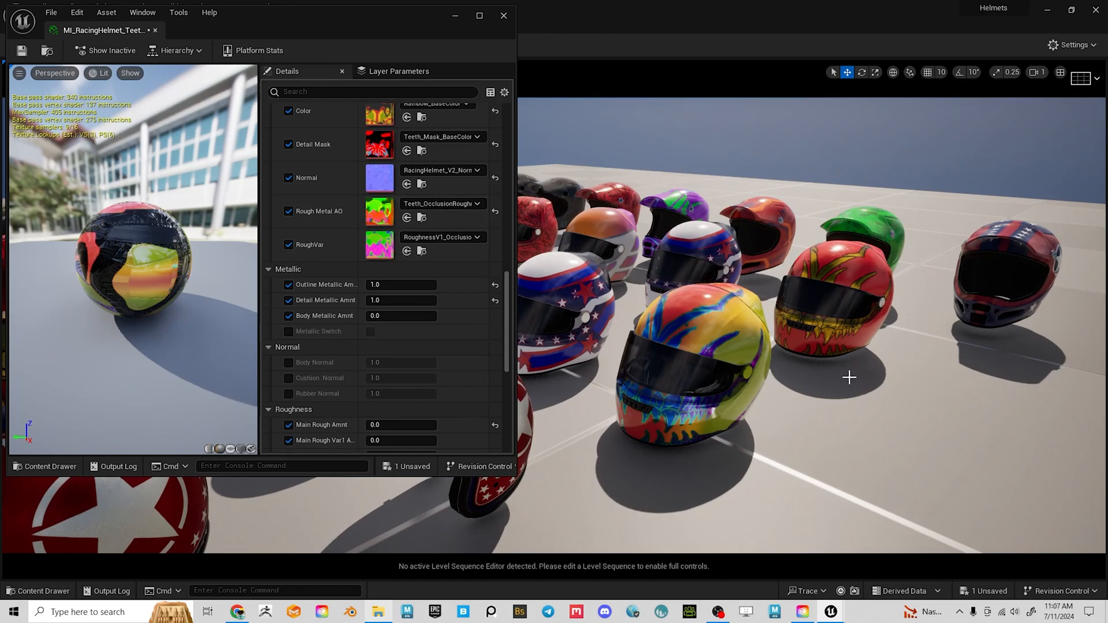
scroll(849, 377, up, 1)
drag(849, 378, 790, 392)
drag(833, 338, 839, 375)
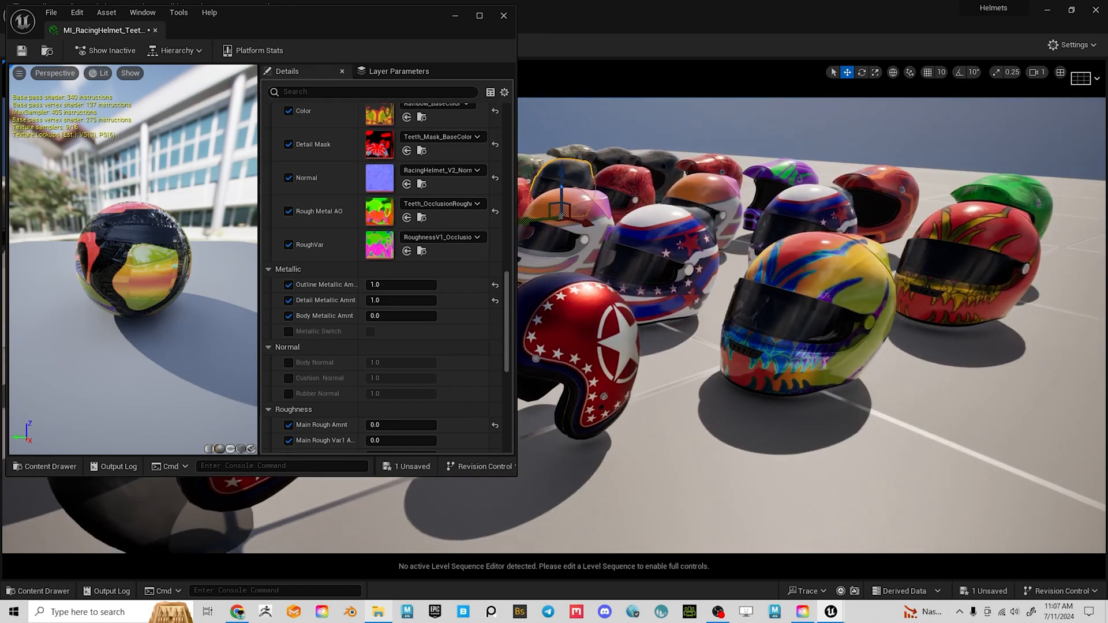
middle_drag(840, 375, 791, 272)
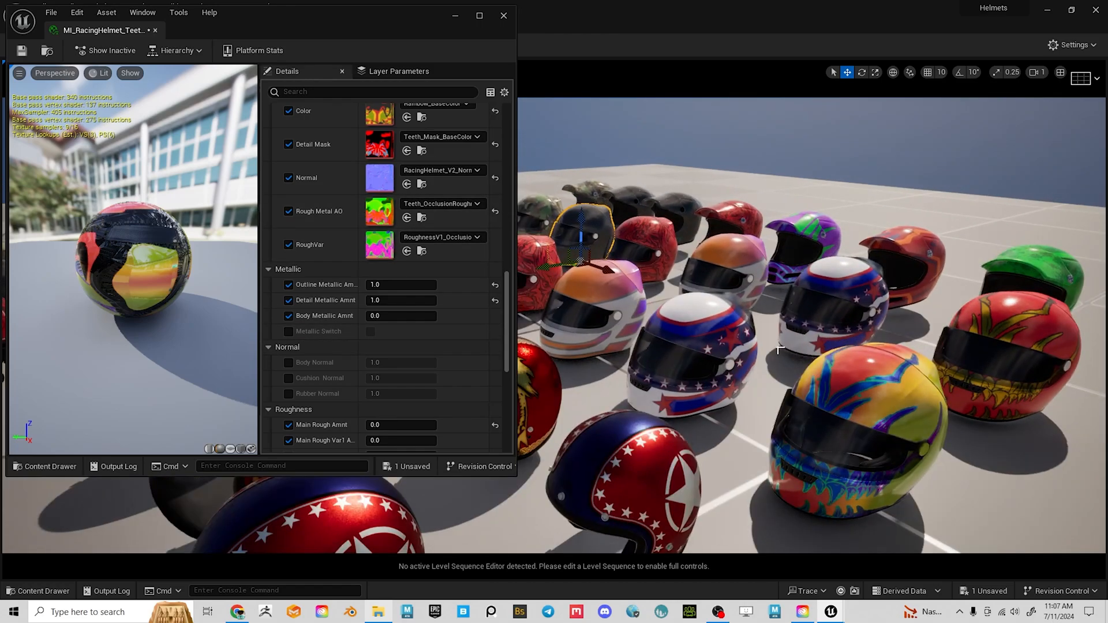
Reset the material's Color texture and assign Teeth_BaseColor from the Teeth folder in its place.
scroll(427, 175, up, 2)
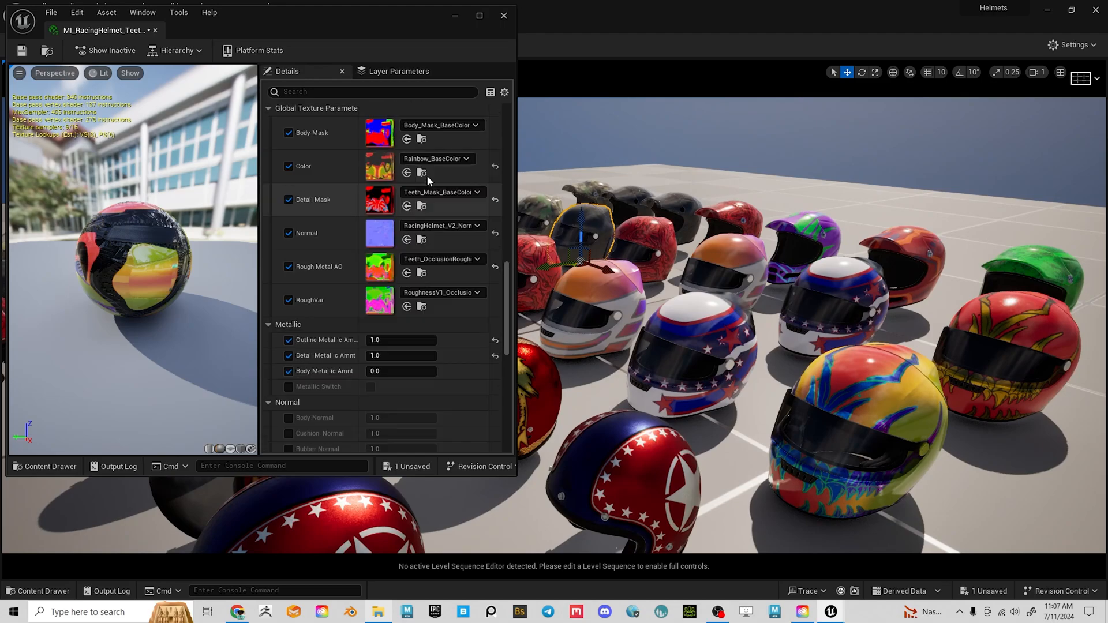
click(495, 168)
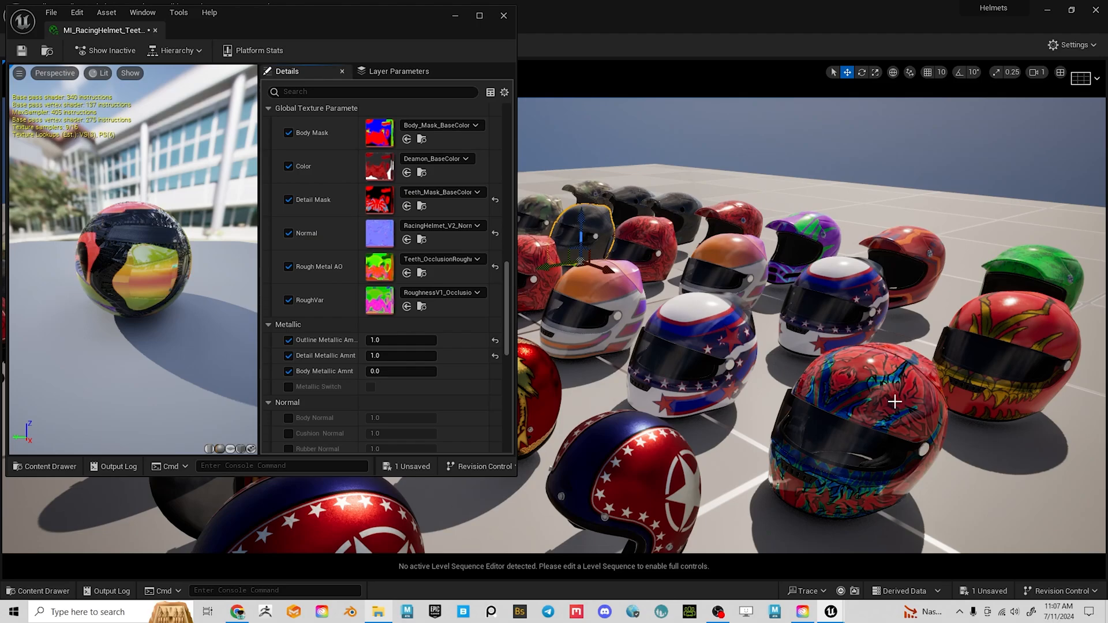
key(ctrl+space)
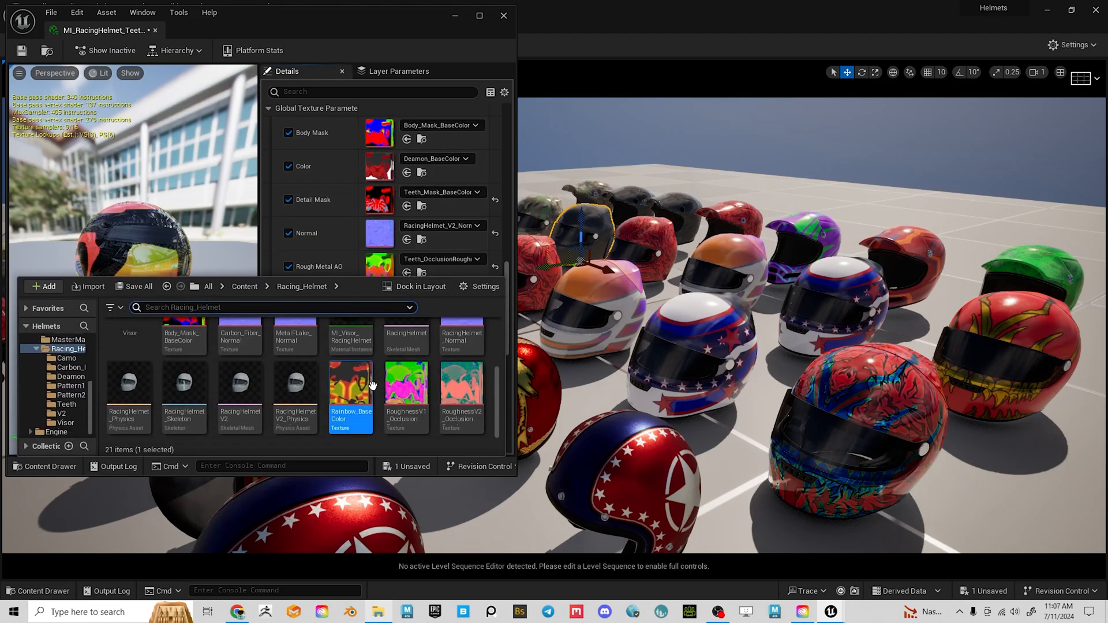
scroll(390, 385, up, 3)
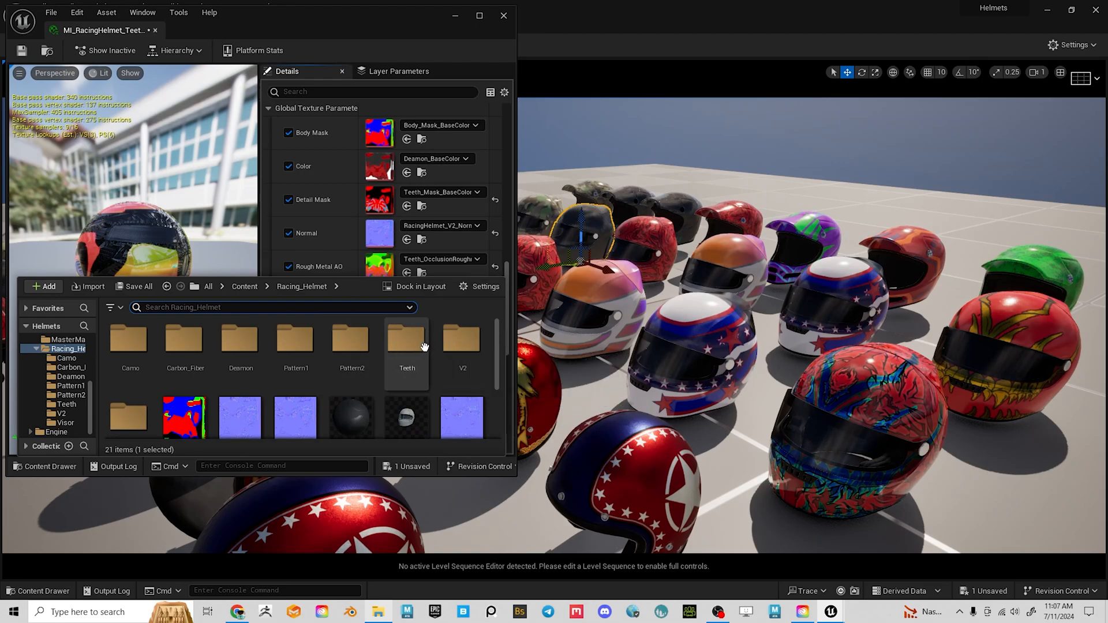
double_click(406, 341)
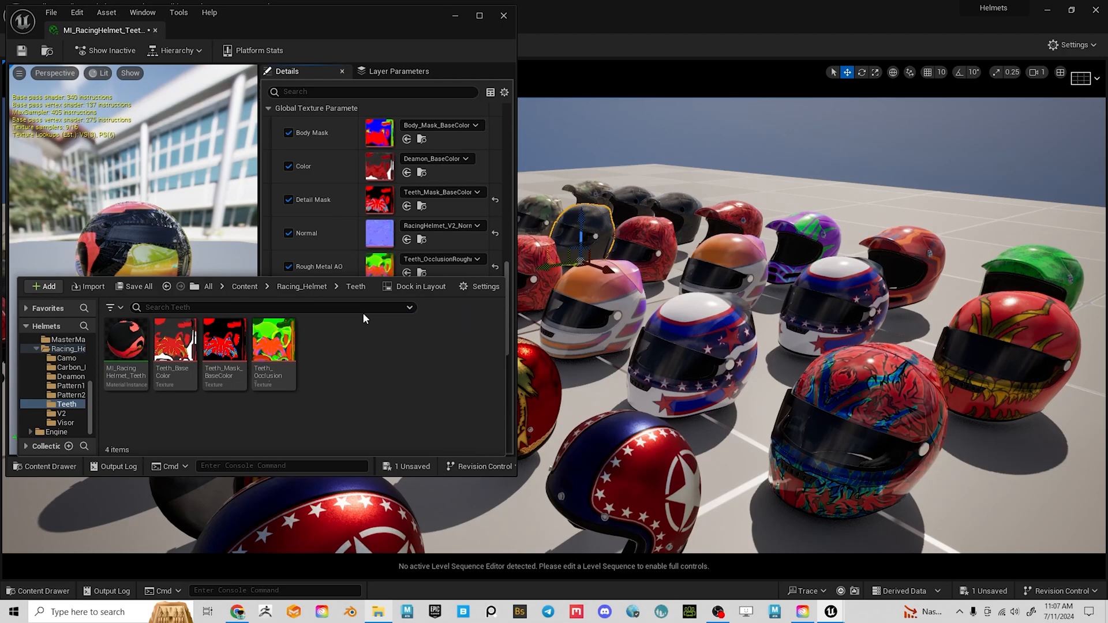
drag(175, 346, 372, 173)
right_drag(877, 457, 878, 404)
Set the Outline Color Hue and the Detail Hue to 0, and inspect the teeth helmet up close.
scroll(346, 243, up, 12)
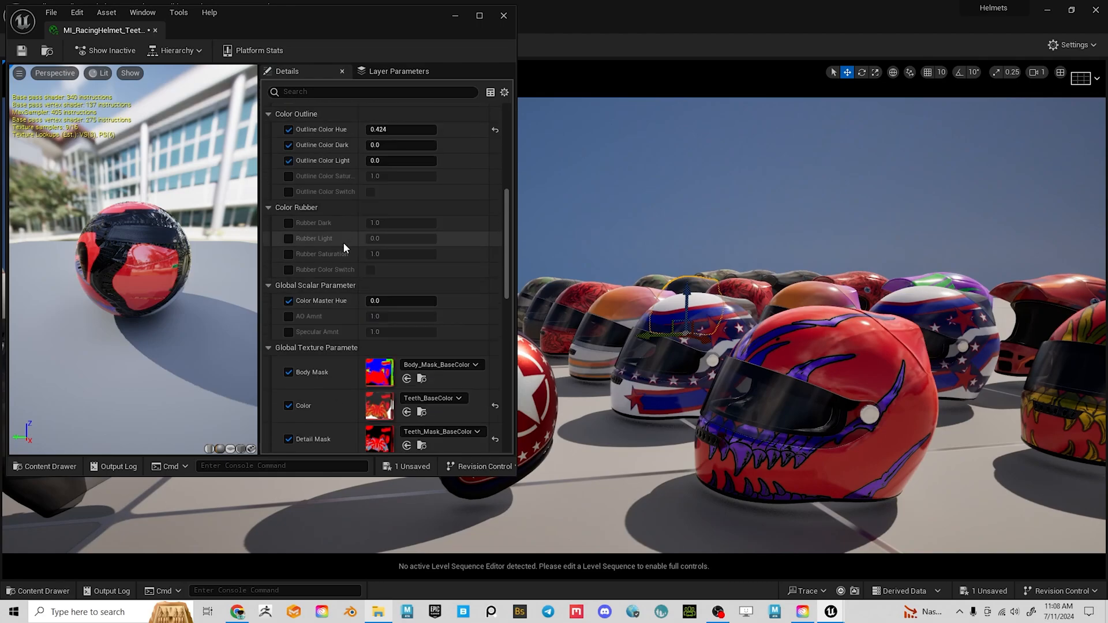
text(0)
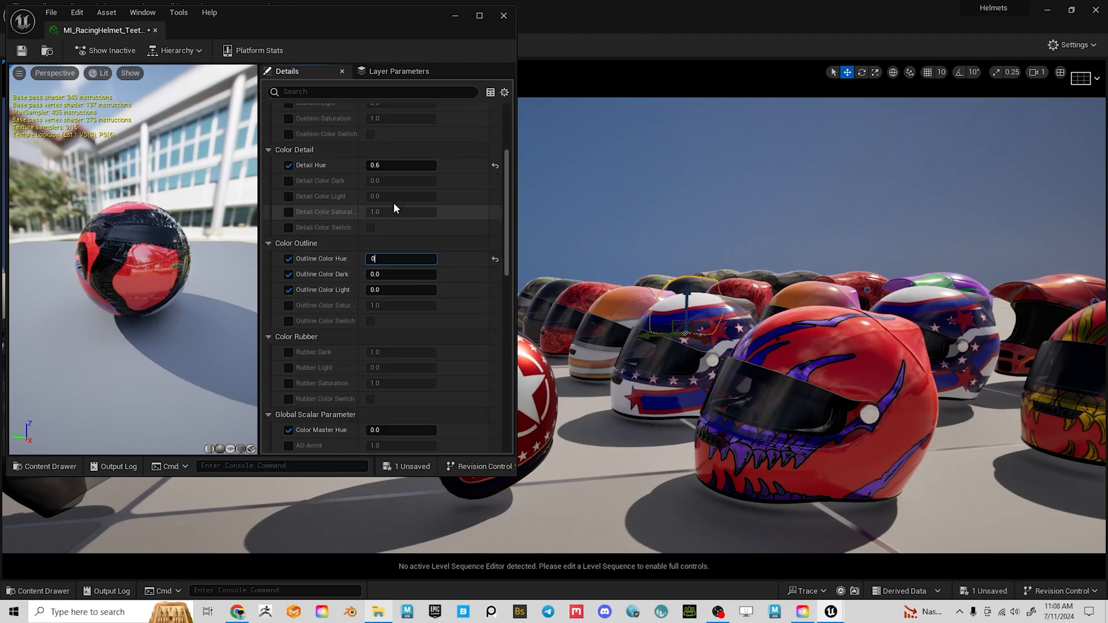
scroll(399, 199, up, 3)
scroll(399, 236, up, 3)
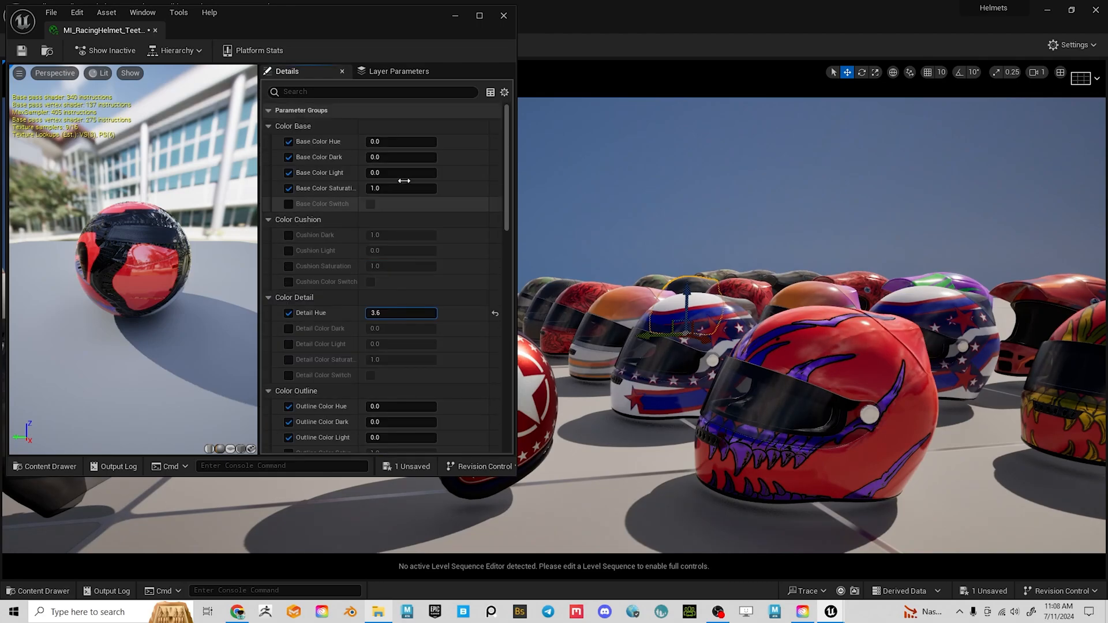
scroll(417, 213, down, 9)
scroll(442, 275, up, 7)
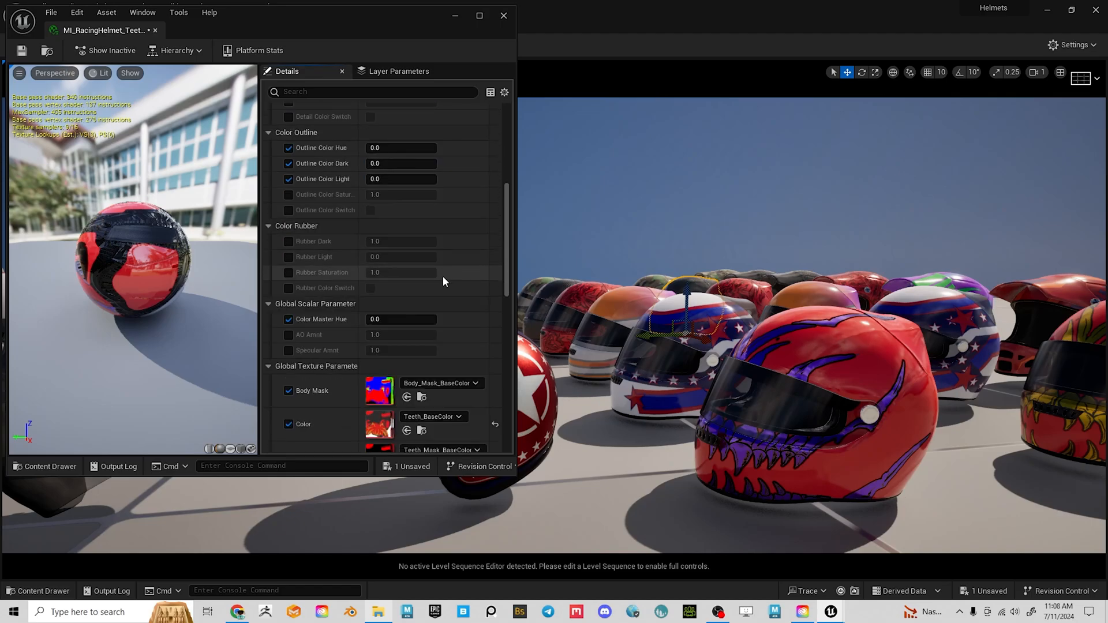
click(413, 255)
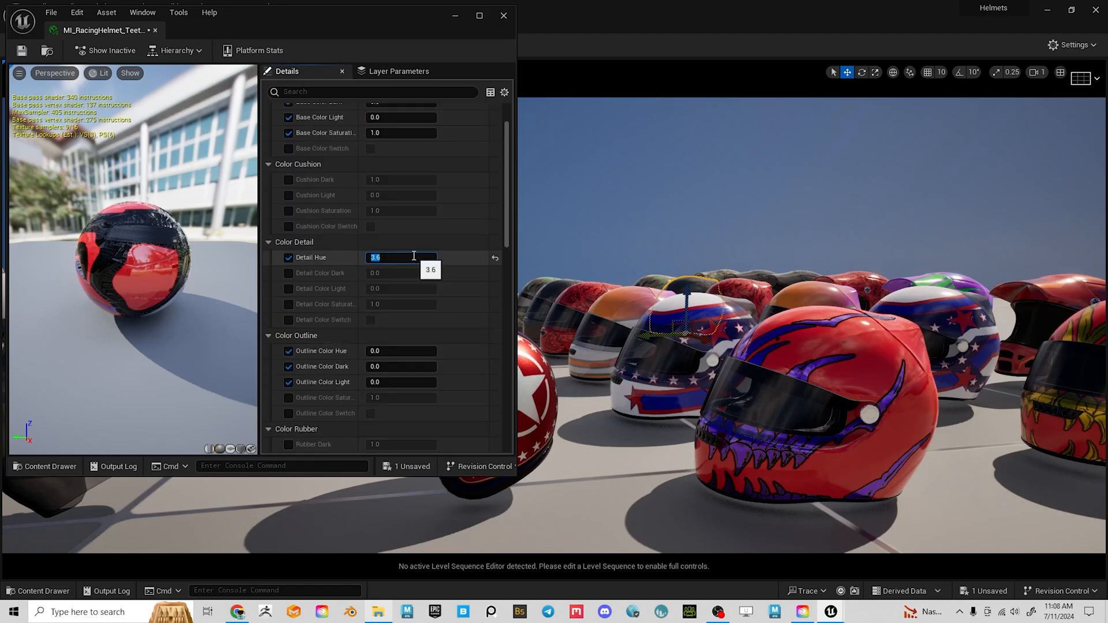
text(0)
key(Return)
scroll(446, 327, down, 4)
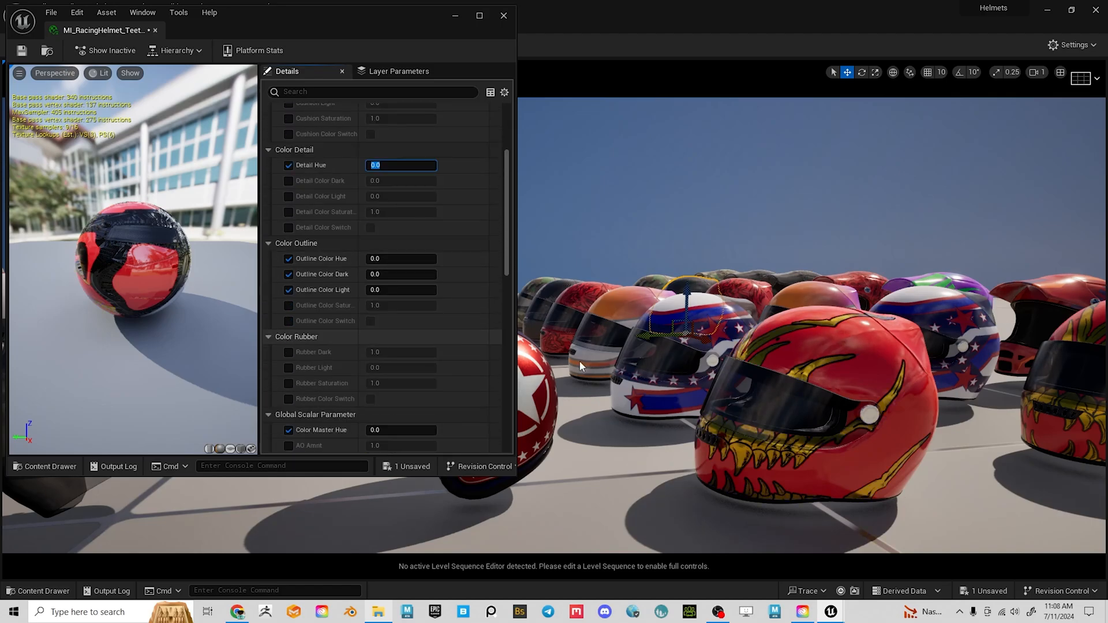
alt+drag(750, 392, 861, 418)
scroll(861, 417, up, 5)
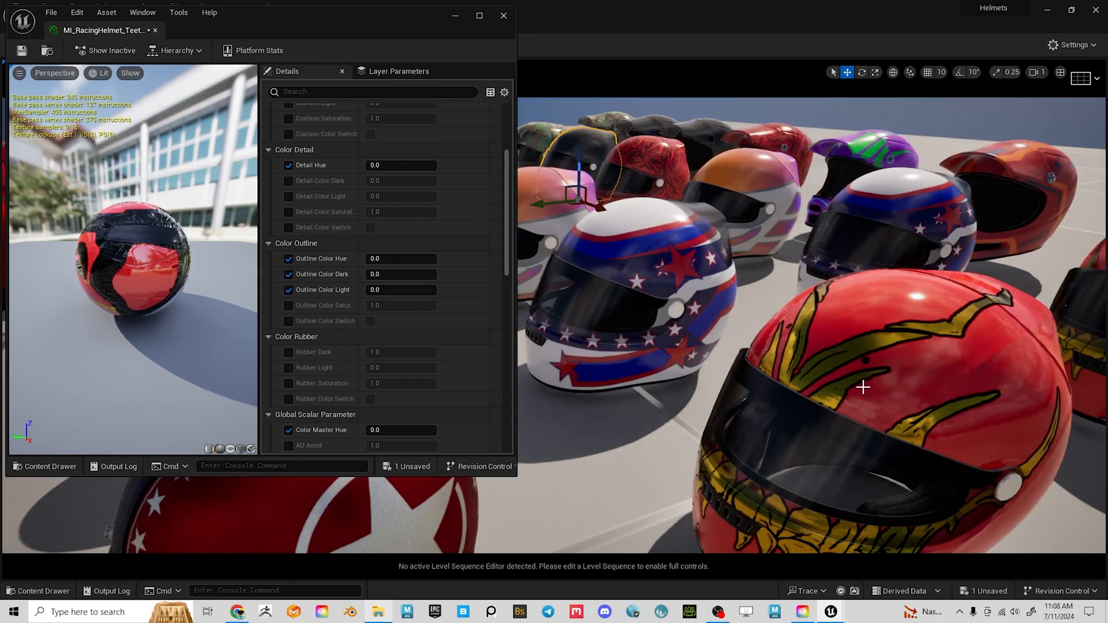
alt+middle_drag(864, 387, 731, 279)
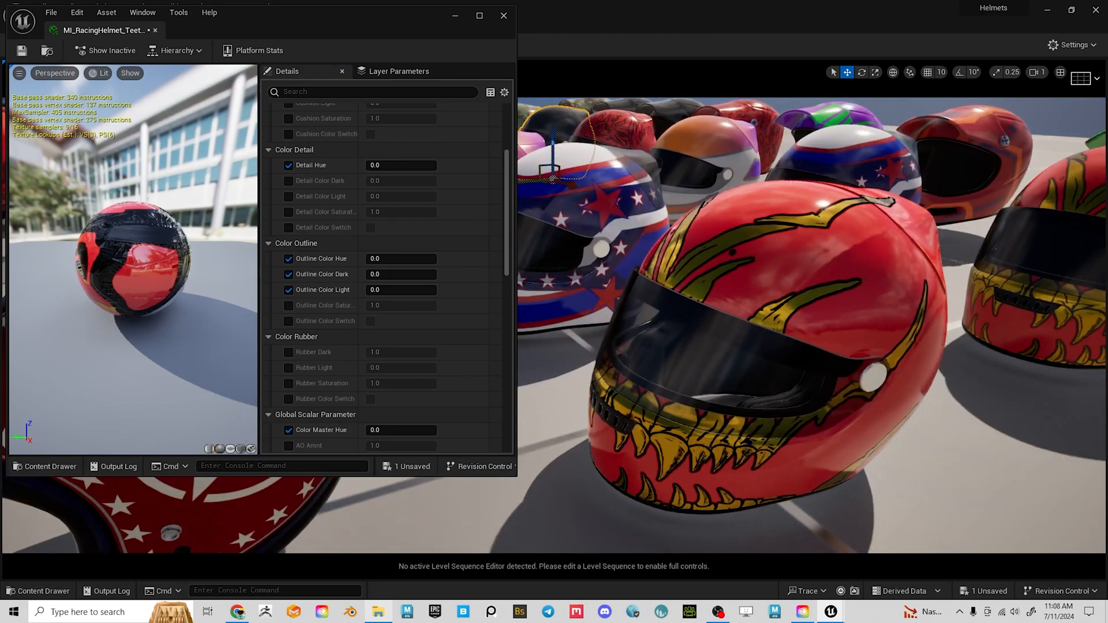
Select the teeth helmet, open its MI_Visor_RacingHelmet material instance and raise the Metallic value to about 1.09.
click(731, 280)
scroll(411, 310, down, 8)
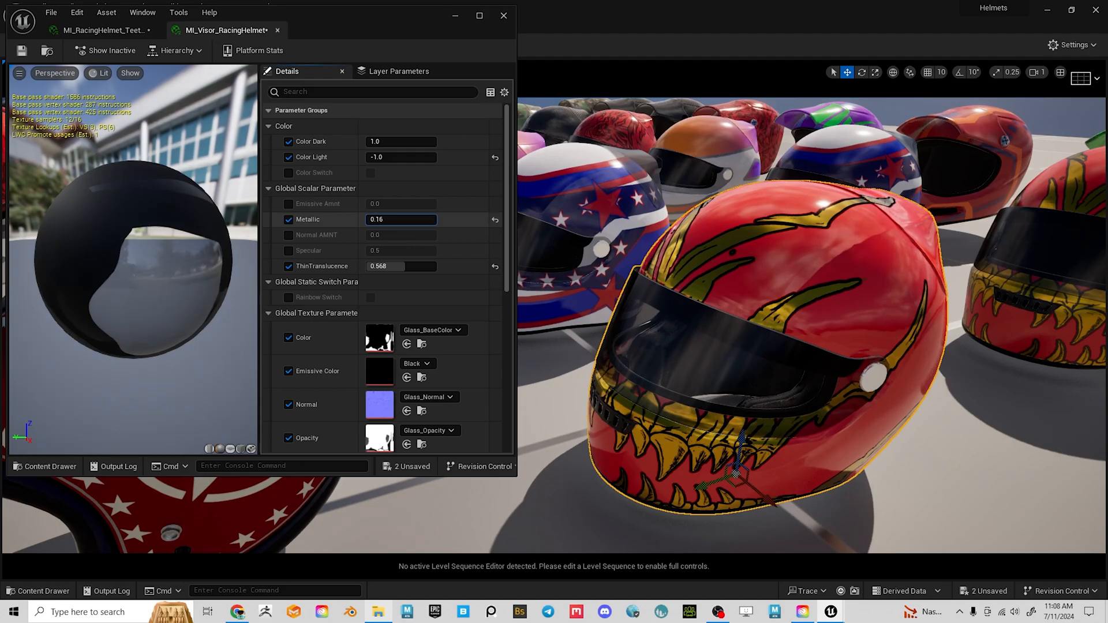
drag(385, 219, 434, 219)
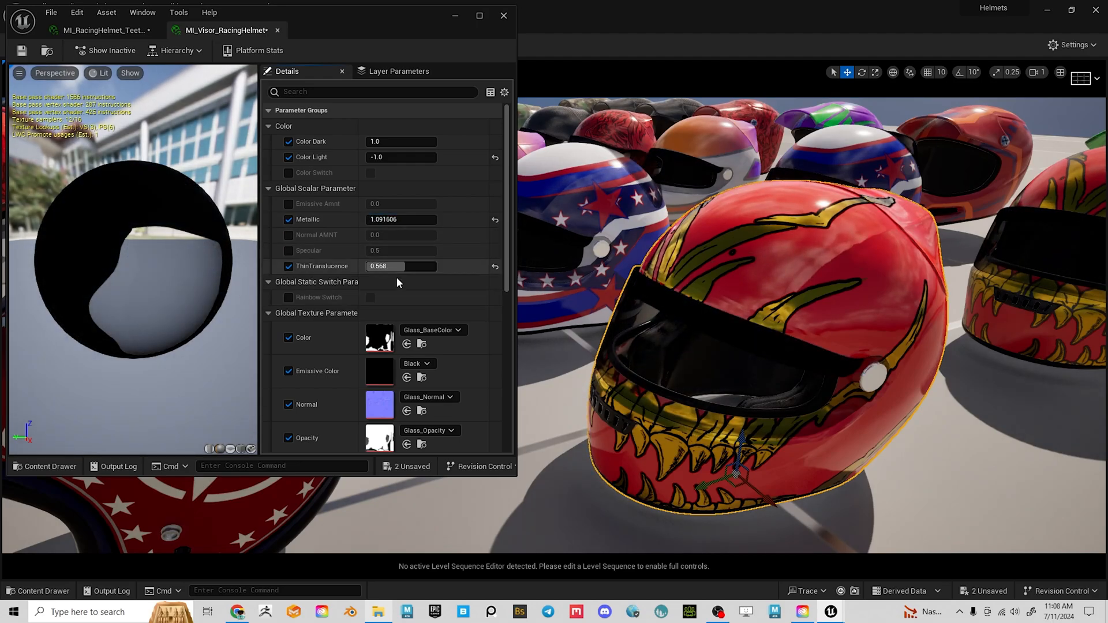
Enable the visor material's Rainbow Switch and inspect the tinted visor from several angles.
click(370, 297)
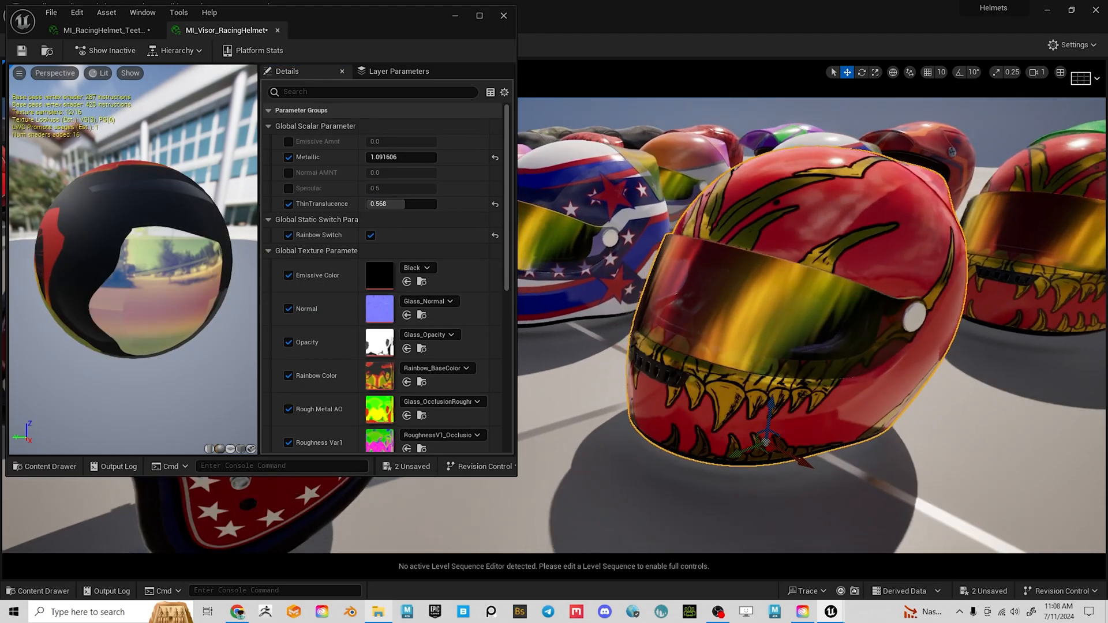
alt+drag(750, 323, 710, 308)
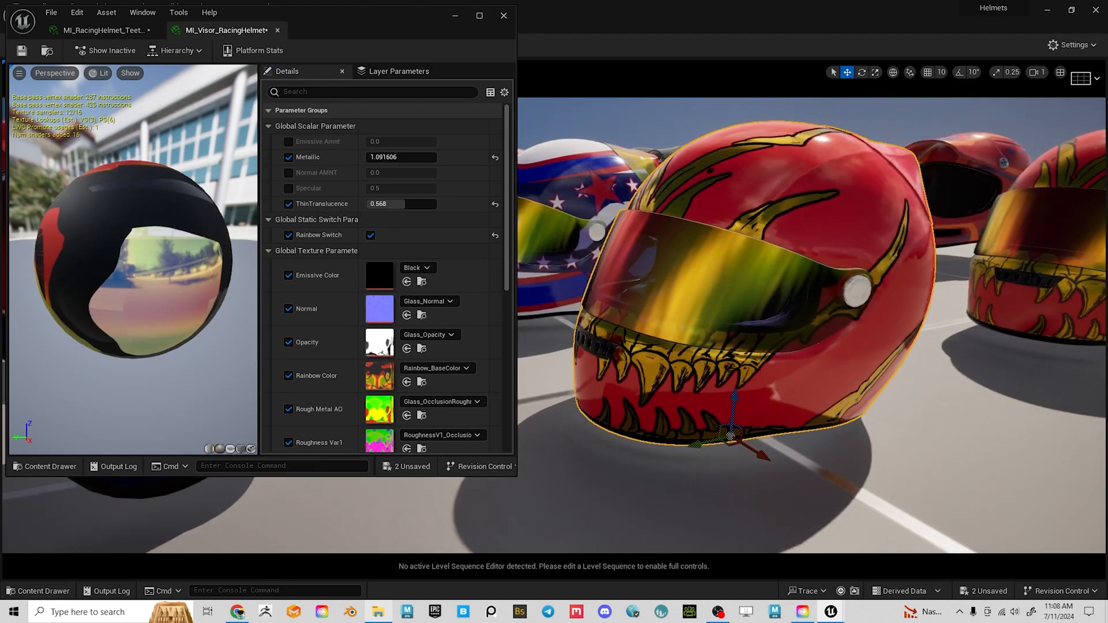
alt+drag(809, 323, 946, 362)
Turn off the Rainbow Switch override and look through the visor material's texture, opacity and roughness parameters.
click(288, 234)
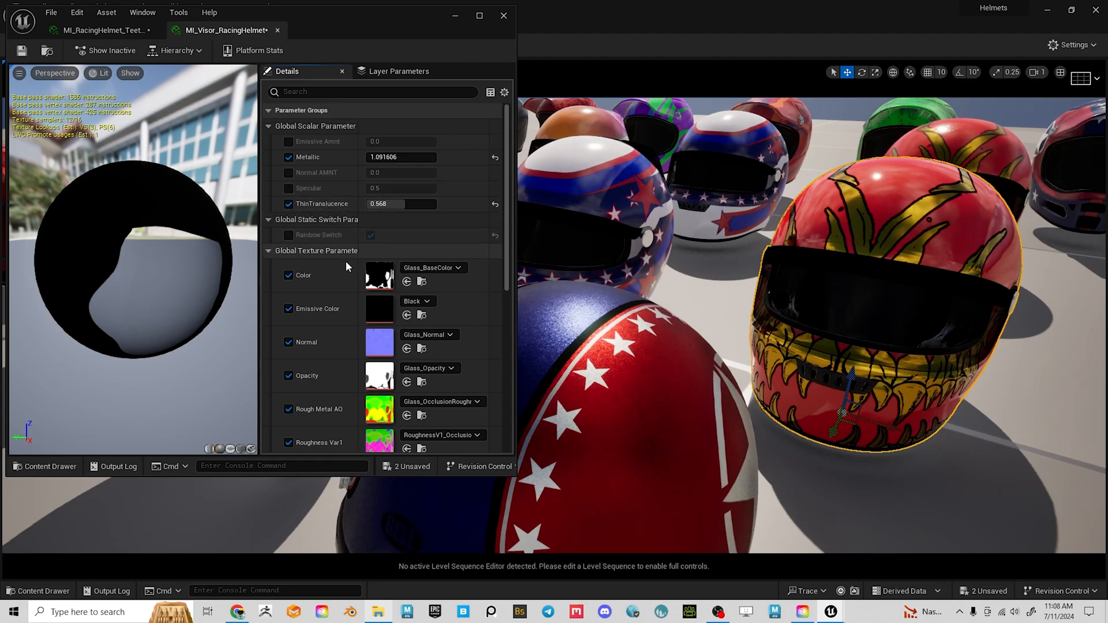
scroll(346, 266, down, 5)
scroll(348, 276, down, 3)
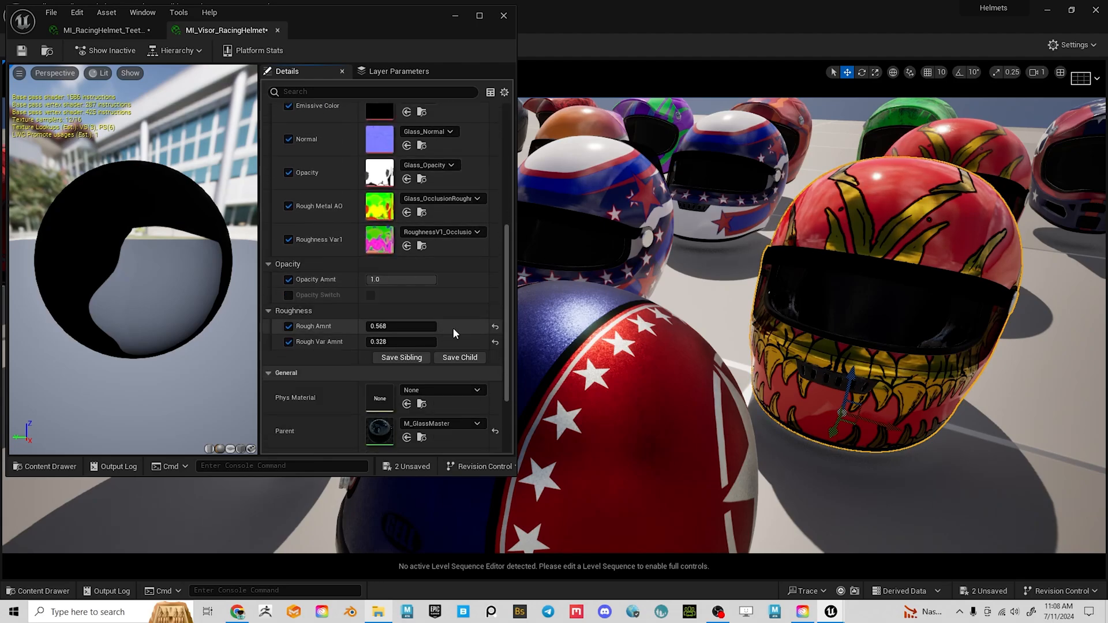
scroll(463, 302, up, 8)
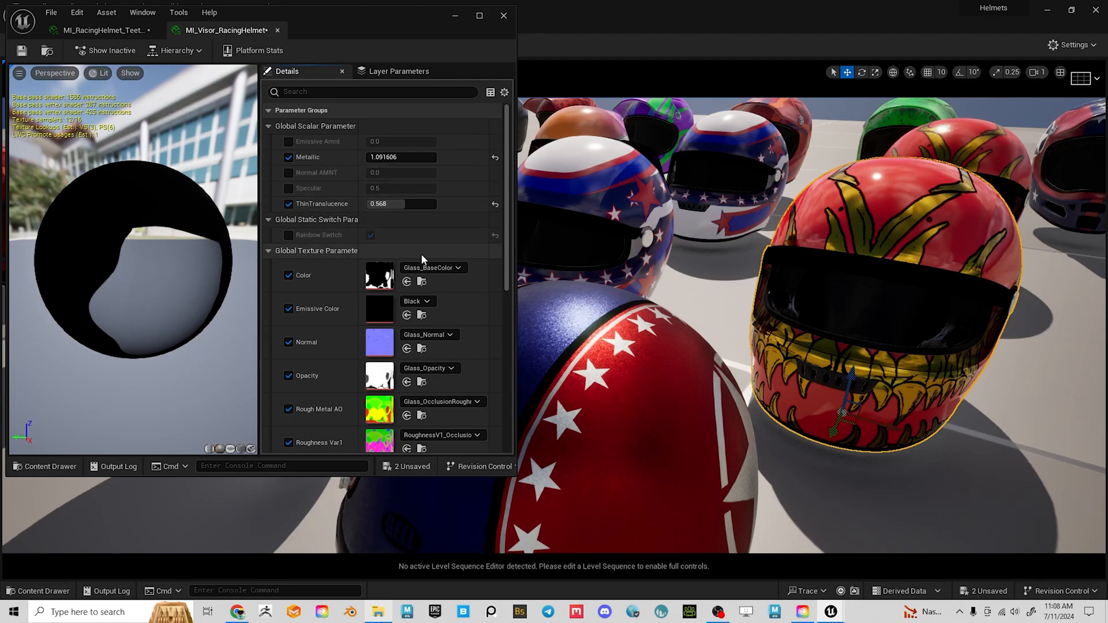
scroll(420, 255, down, 2)
scroll(298, 273, down, 3)
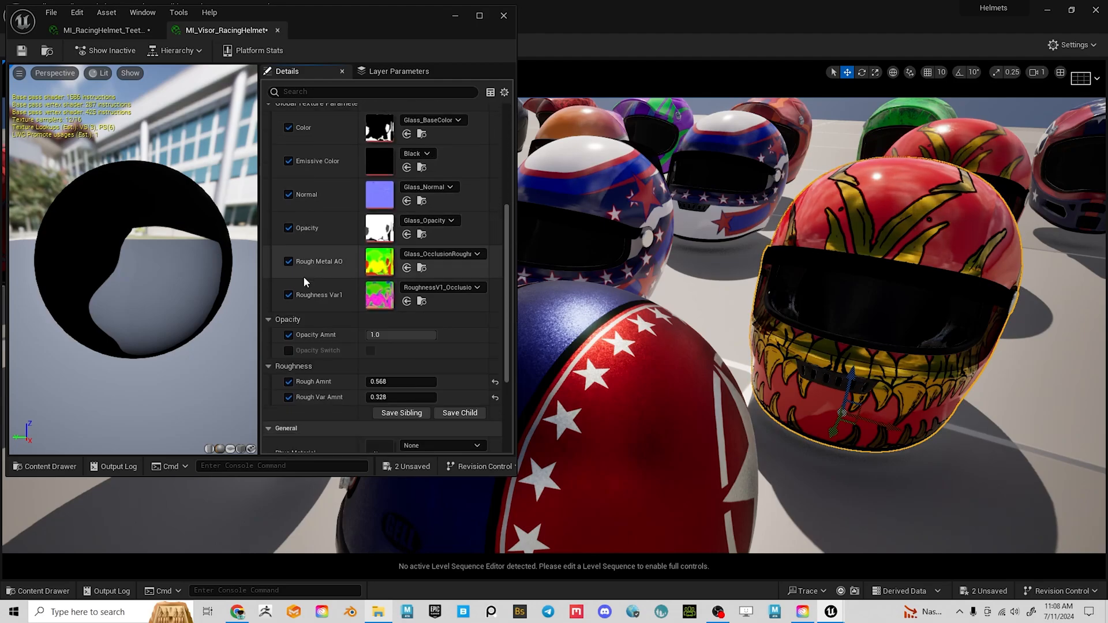
scroll(304, 281, down, 3)
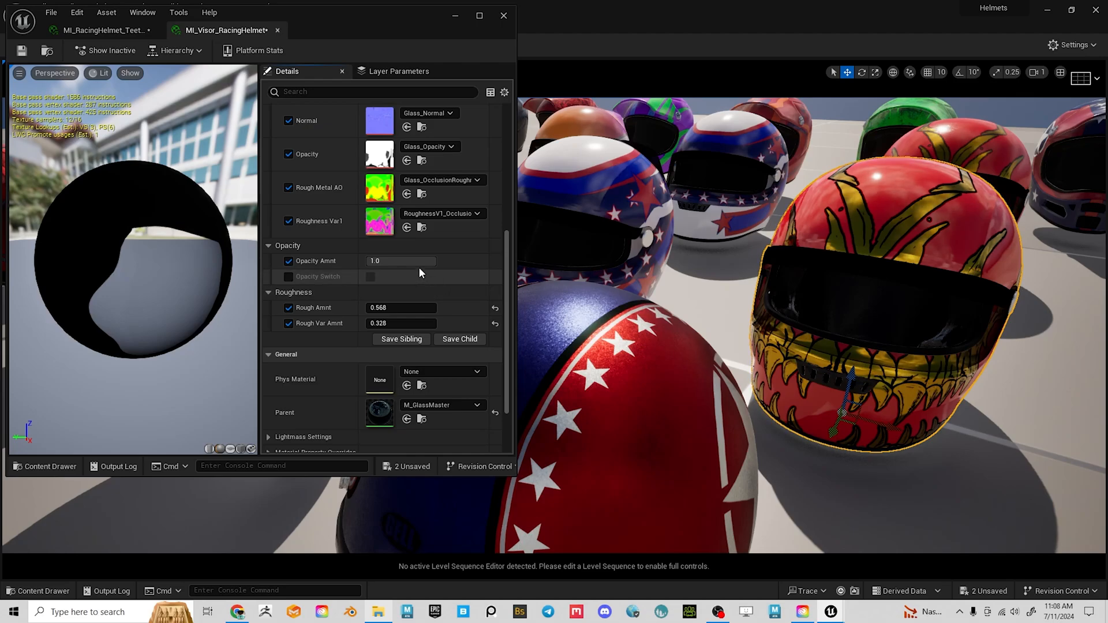
scroll(393, 262, up, 9)
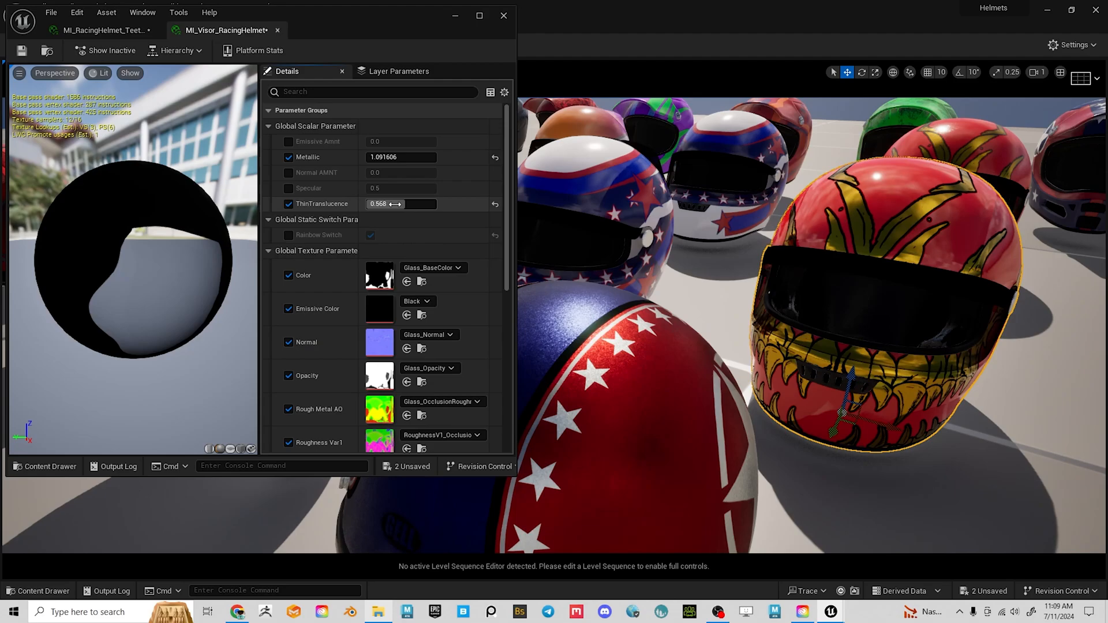
Try a ThinTranslucence of 1.0 on the visor, and set the value to 0.5.
drag(394, 203, 427, 204)
click(395, 204)
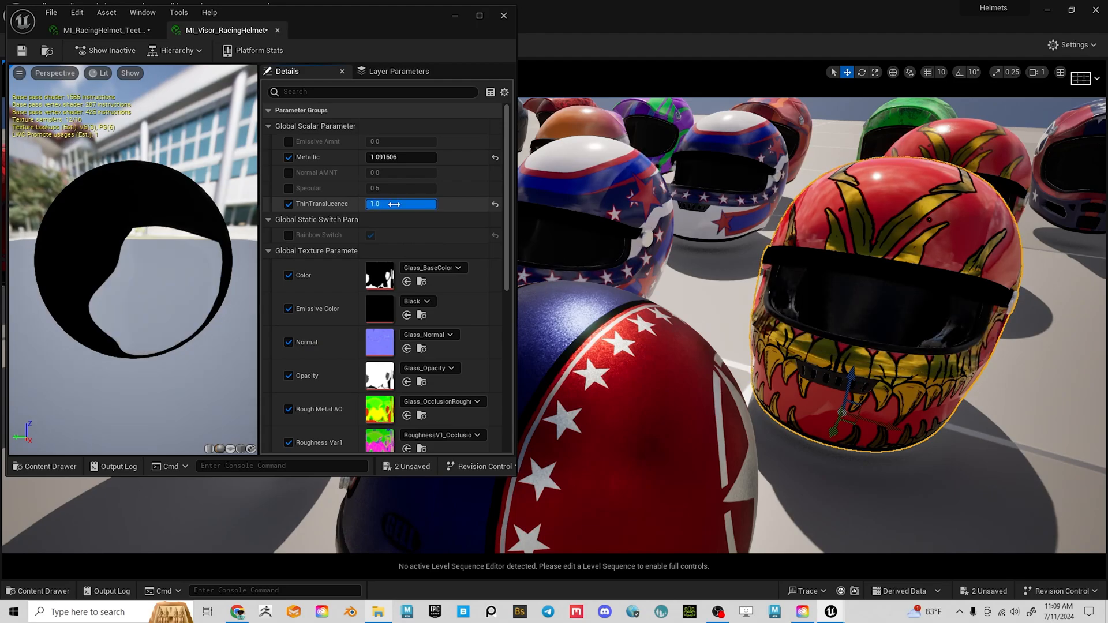
click(394, 204)
text(.5)
key(Return)
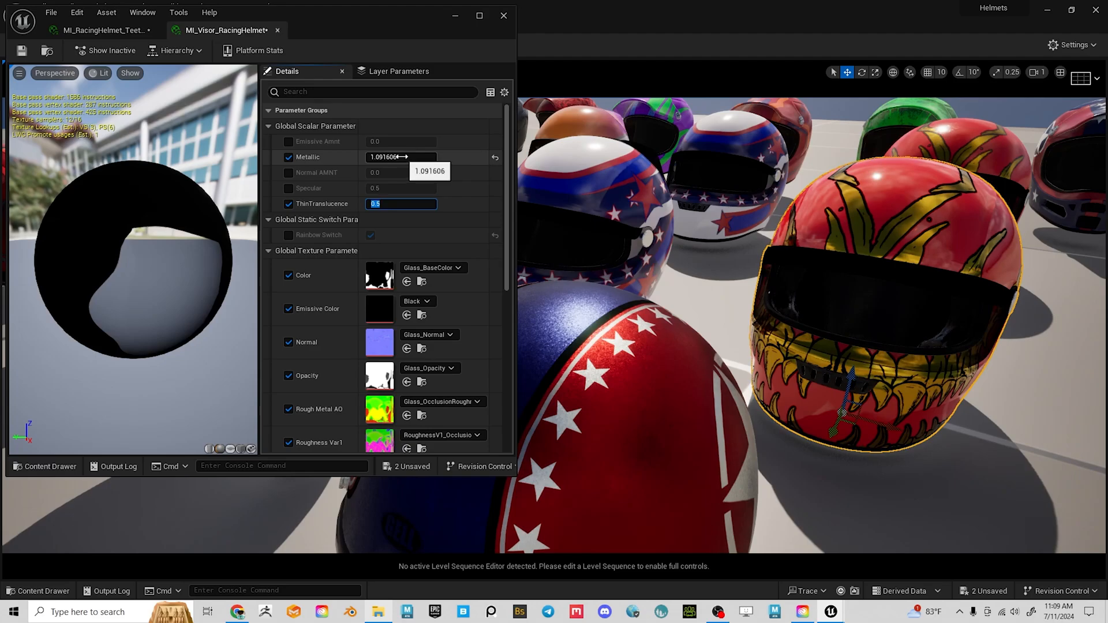
Review the visor's roughness and general settings, and turn the Rainbow Switch override back on.
scroll(359, 242, down, 1)
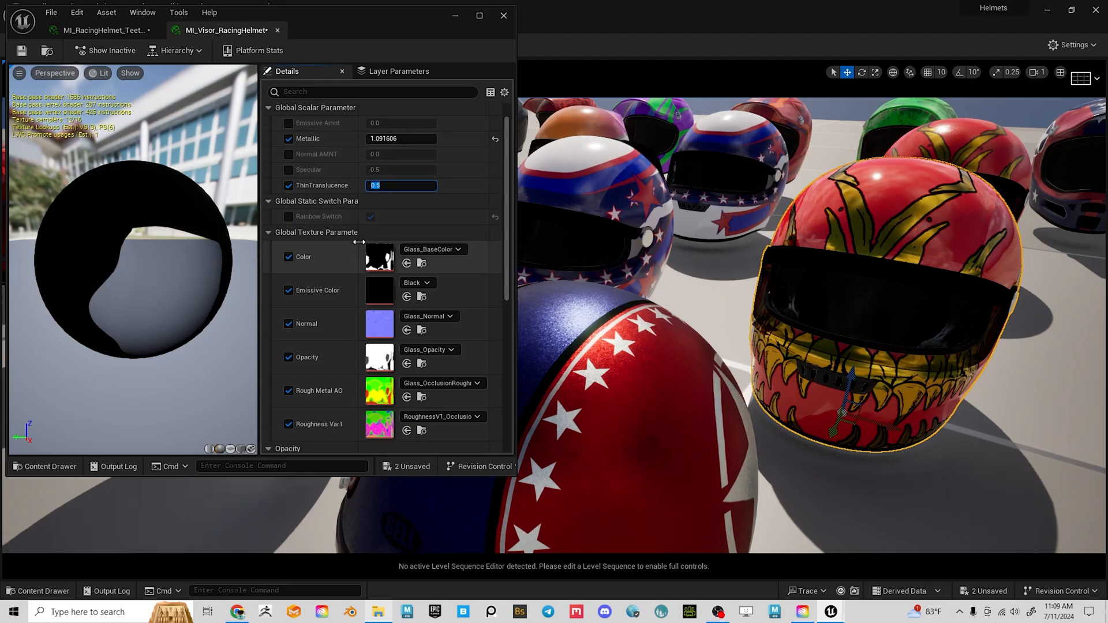
scroll(359, 241, down, 8)
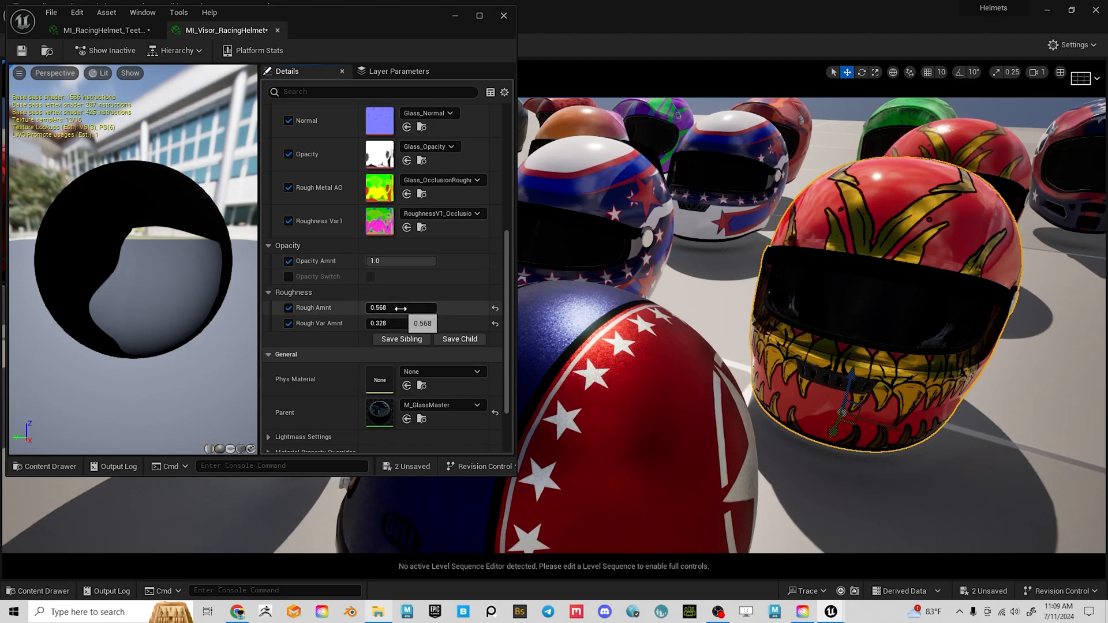
scroll(385, 307, down, 3)
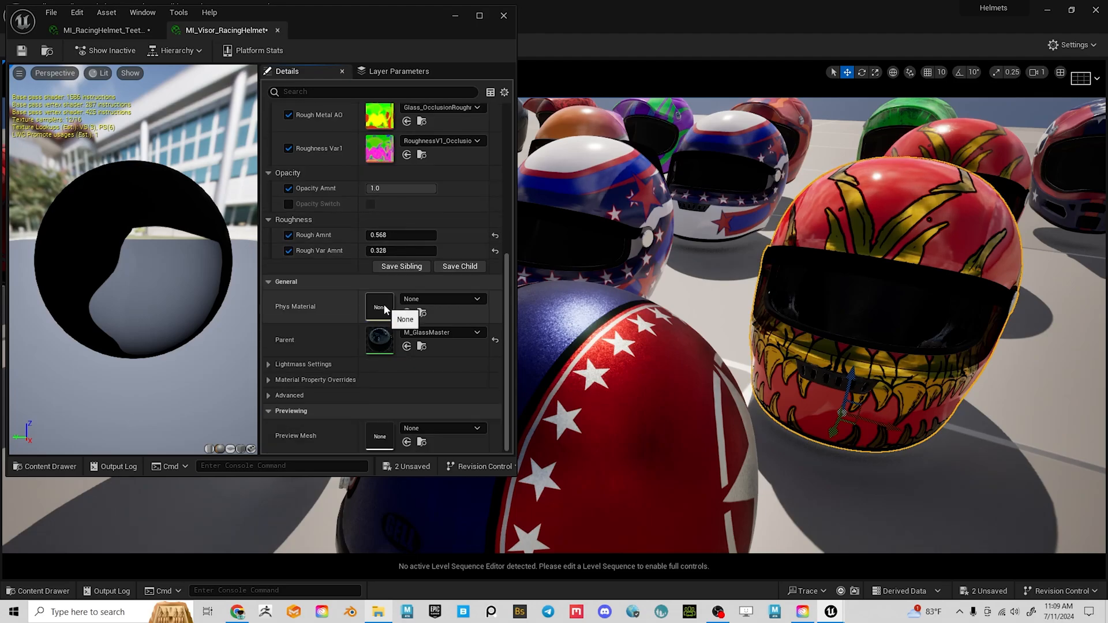
scroll(386, 305, up, 12)
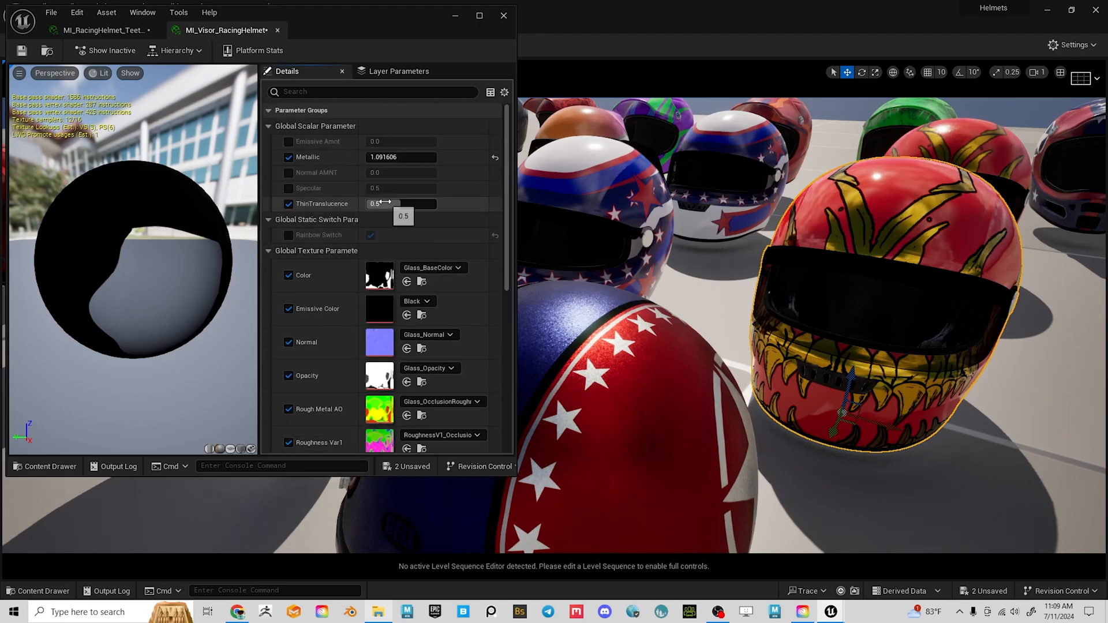
click(288, 234)
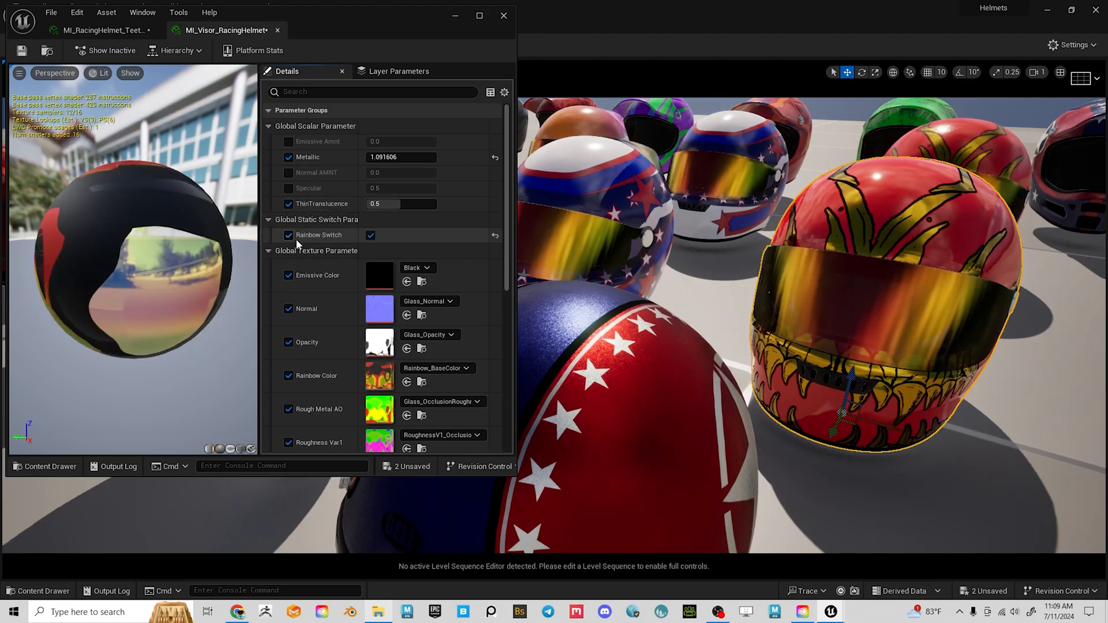
Try a ThinTranslucence of 1.0 on the rainbow visor, view it from several angles, and restore the value to 0.5.
right_drag(776, 315, 910, 318)
alt+drag(909, 318, 909, 355)
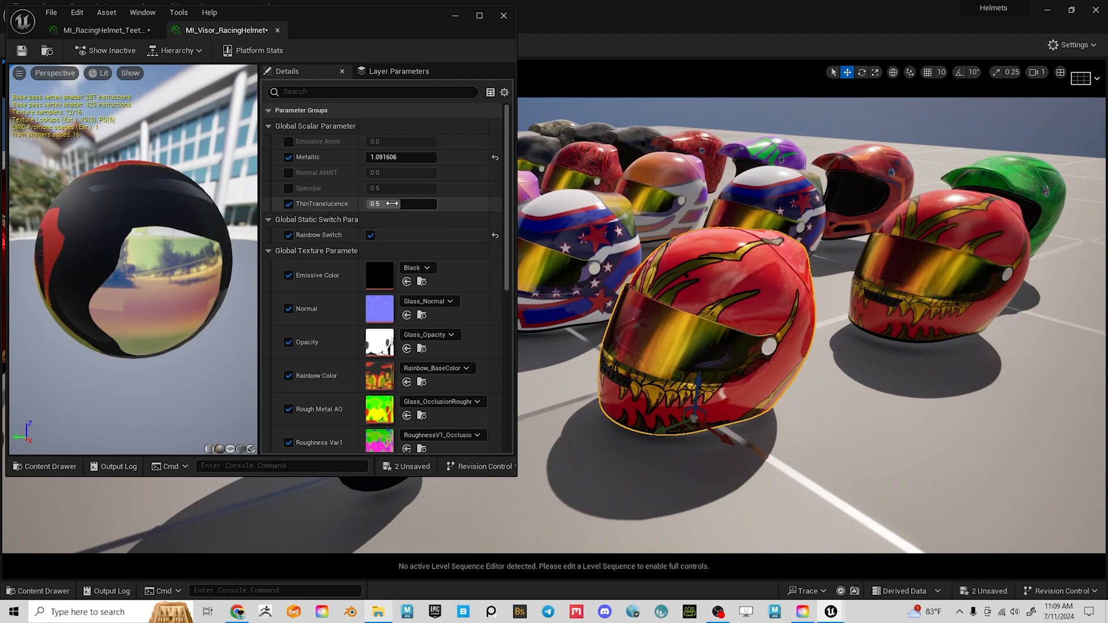
drag(395, 203, 433, 204)
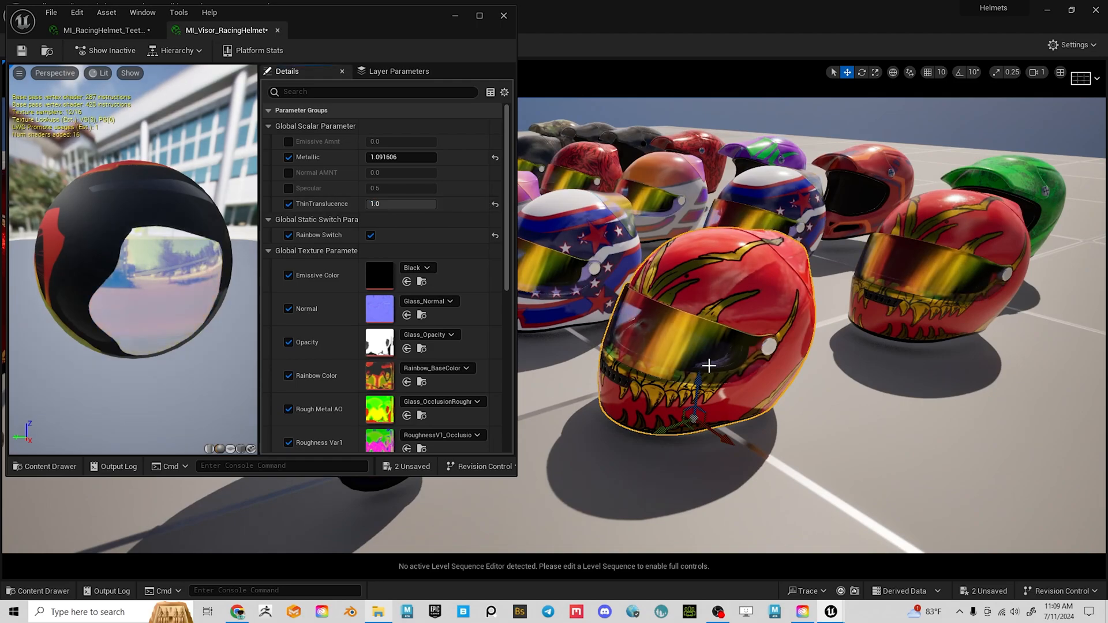
alt+drag(710, 366, 866, 340)
right_drag(800, 358, 834, 316)
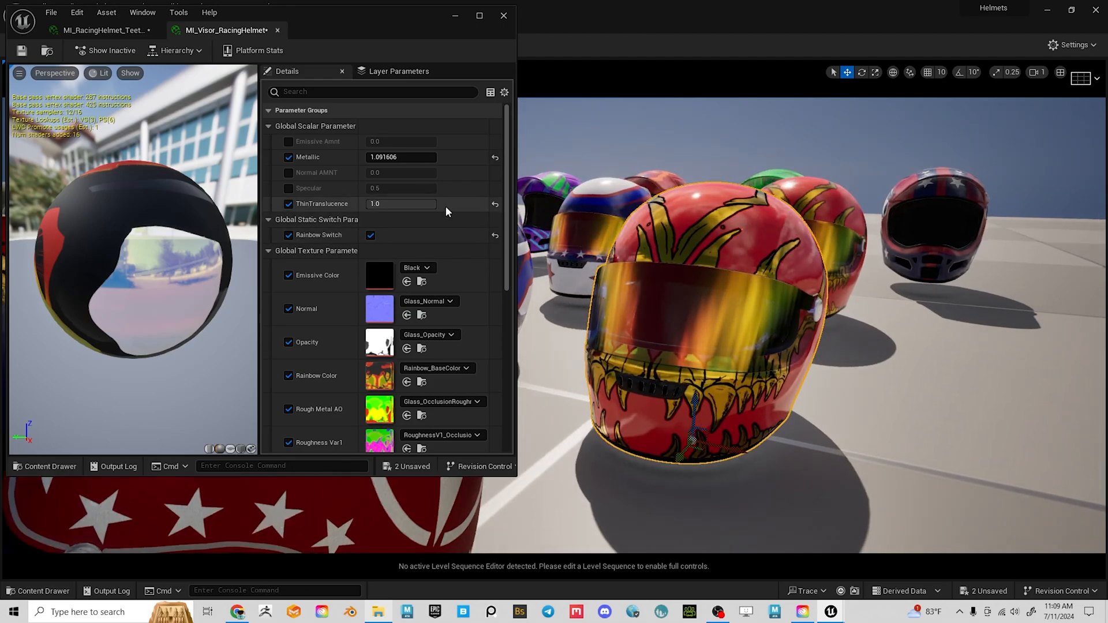
click(410, 205)
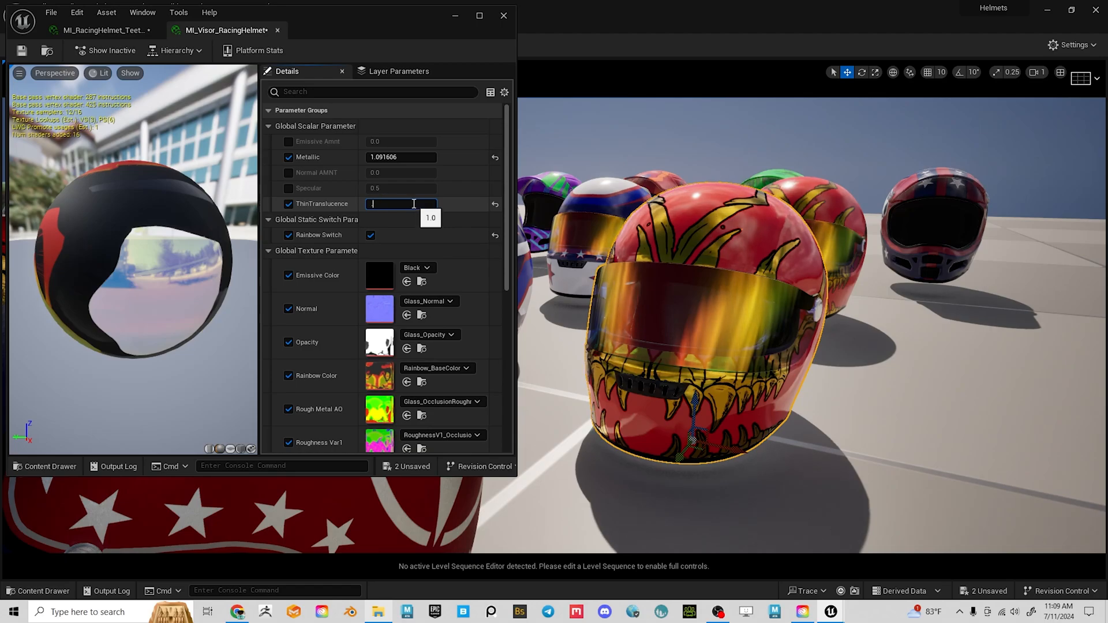
text(0.5)
key(Return)
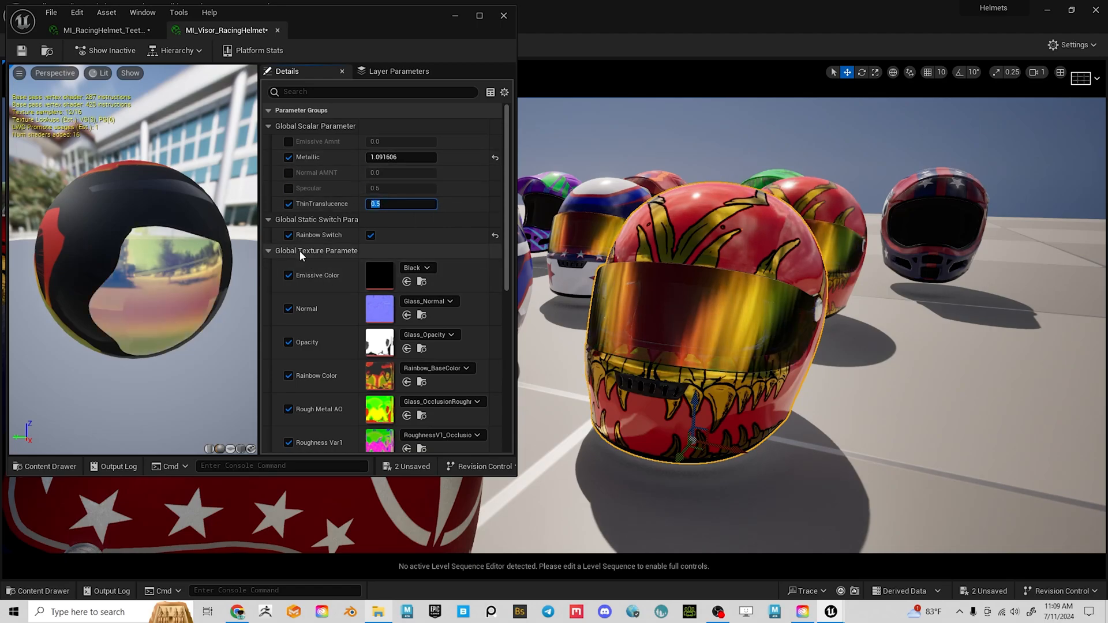
Remove the visor's Rainbow Switch override and look through its opacity, roughness and general parameters.
click(288, 234)
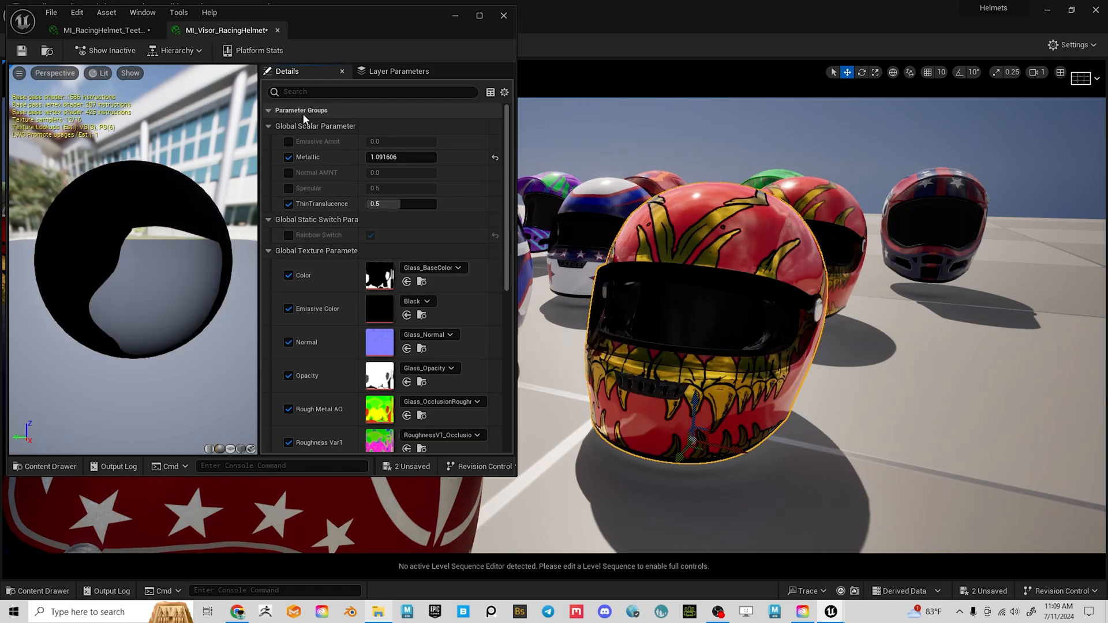
scroll(392, 320, down, 3)
scroll(402, 321, down, 3)
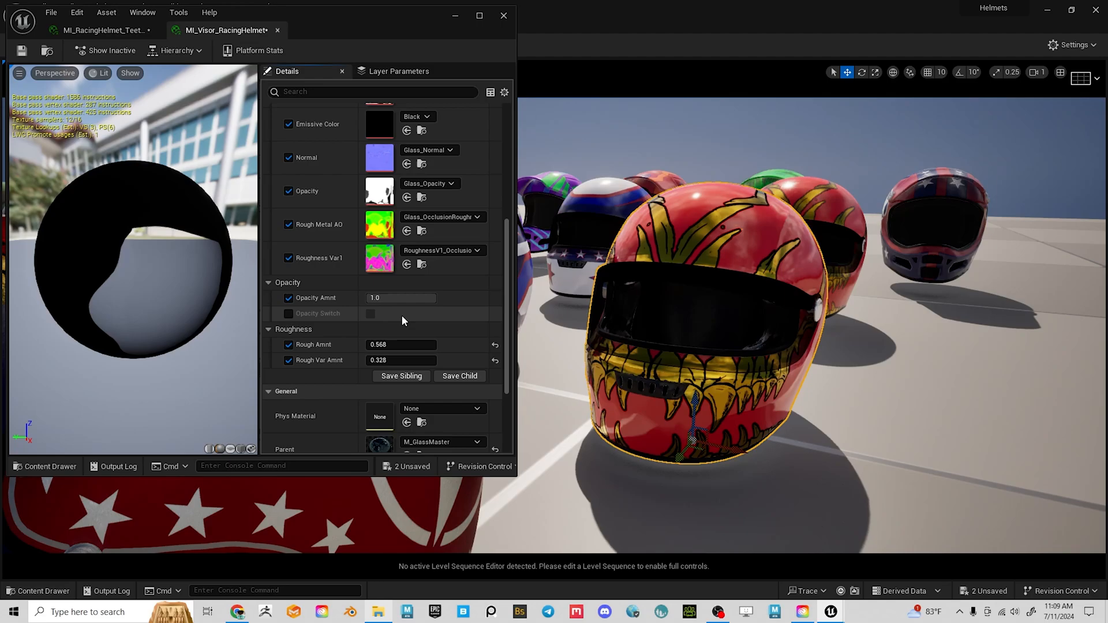
scroll(401, 316, down, 3)
scroll(413, 312, up, 5)
scroll(438, 242, up, 3)
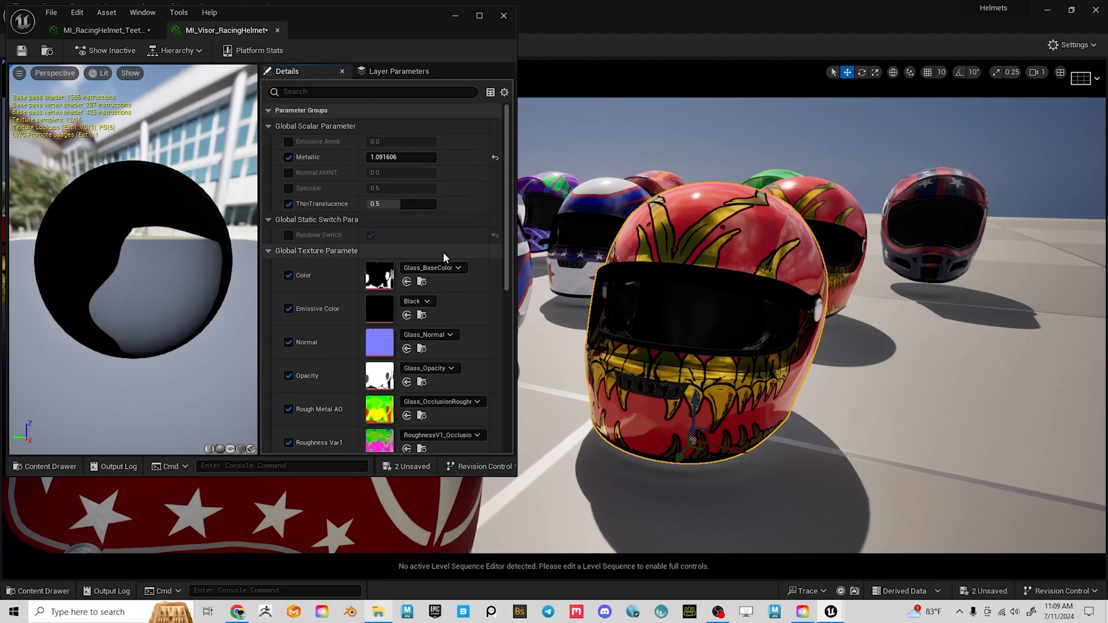
Set the visor material's Metallic to 0 and override its Specular with 1.0.
click(397, 158)
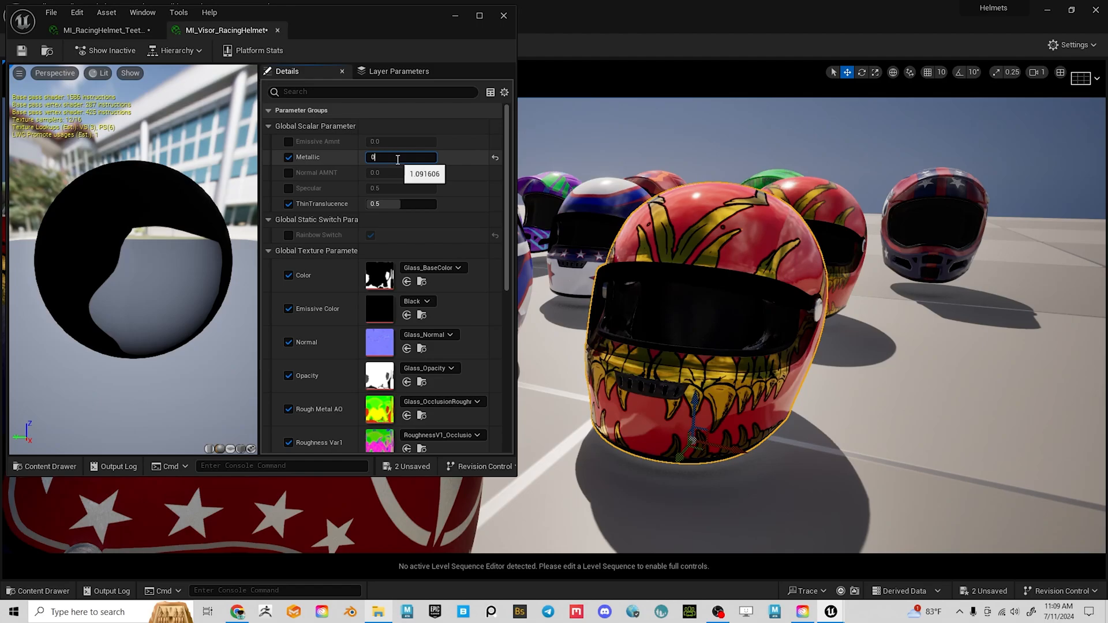
key(Return)
alt+drag(796, 317, 773, 323)
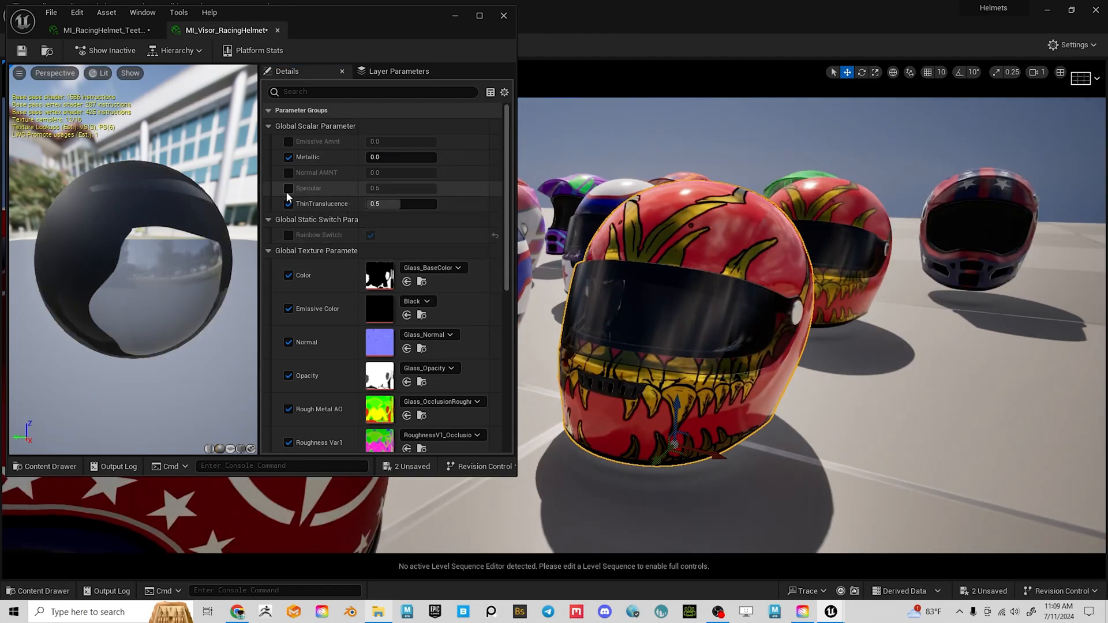
text(1)
key(Return)
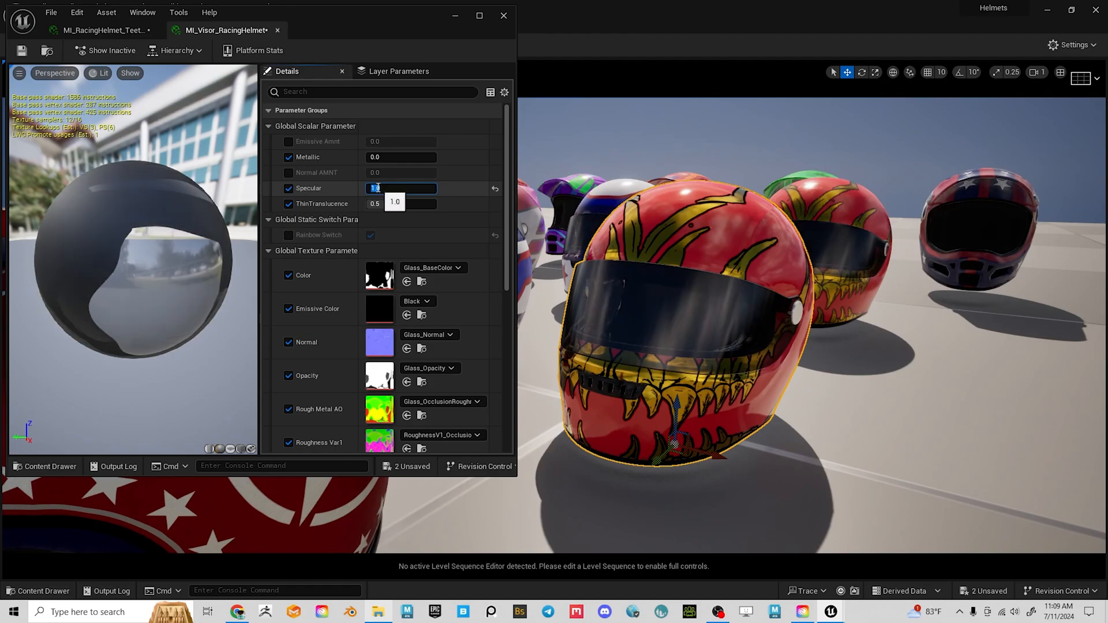
Try stronger visor roughness with Rough Amnt at about 3.63 and Rough Var Amnt at about 2.2, and inspect the visor.
scroll(404, 280, down, 5)
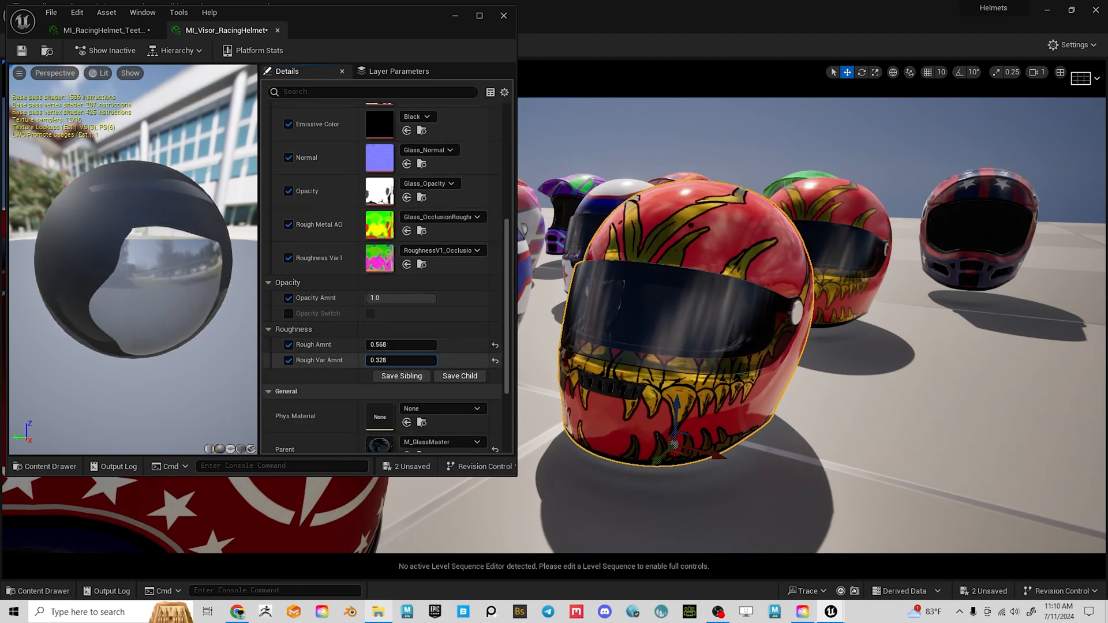
drag(401, 360, 427, 360)
scroll(669, 260, up, 6)
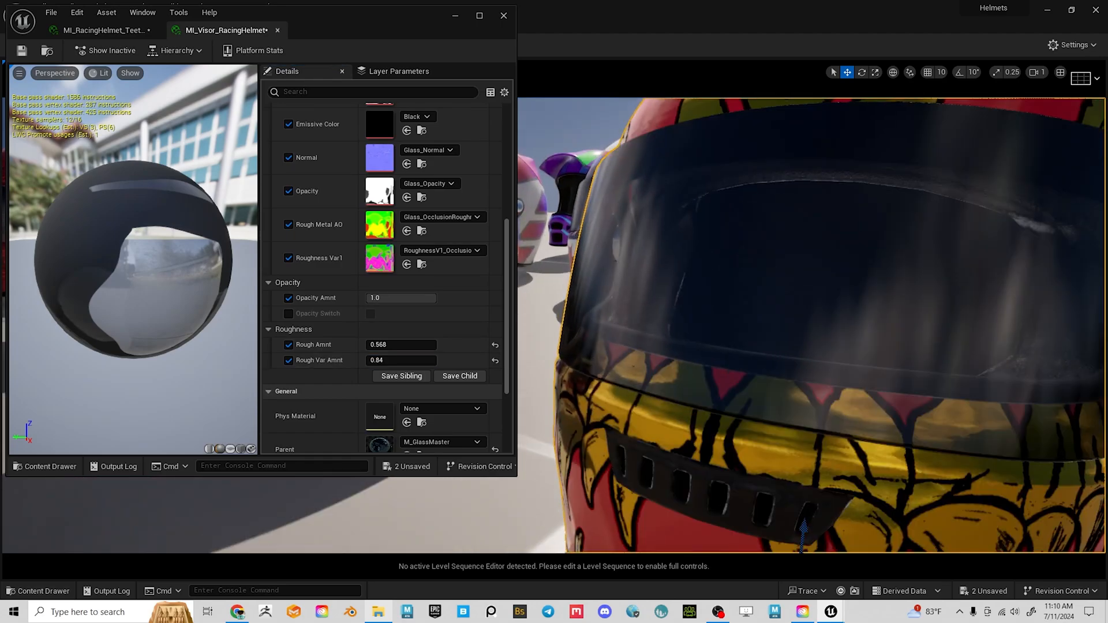
scroll(669, 261, down, 3)
scroll(673, 277, down, 4)
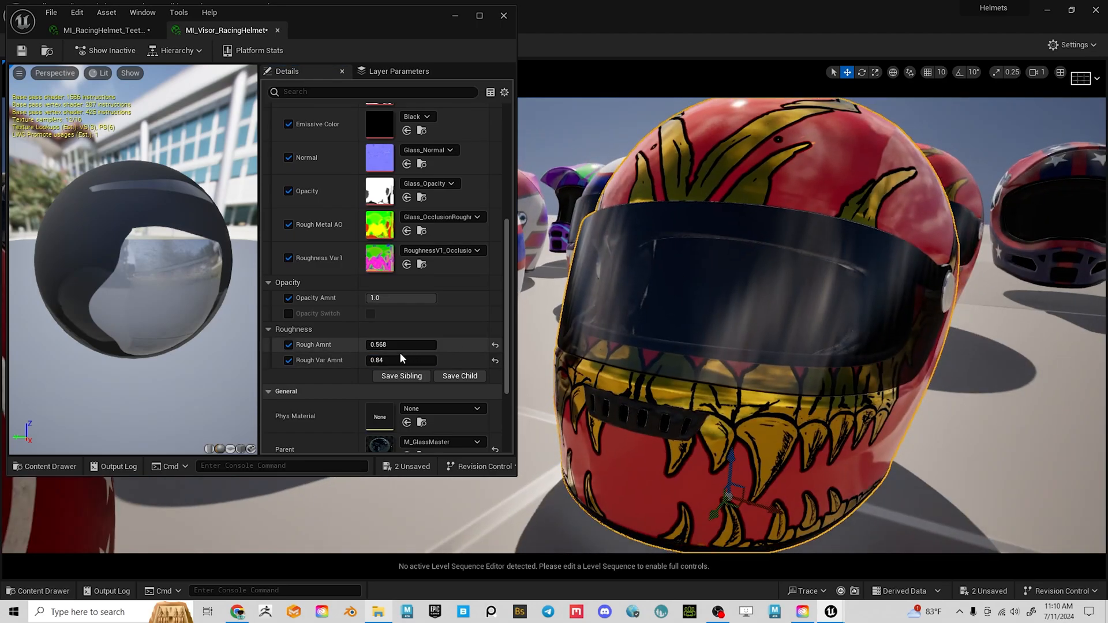
mouse_move(386, 344)
mouse_down()
mouse_move(412, 344)
mouse_move(390, 362)
mouse_up()
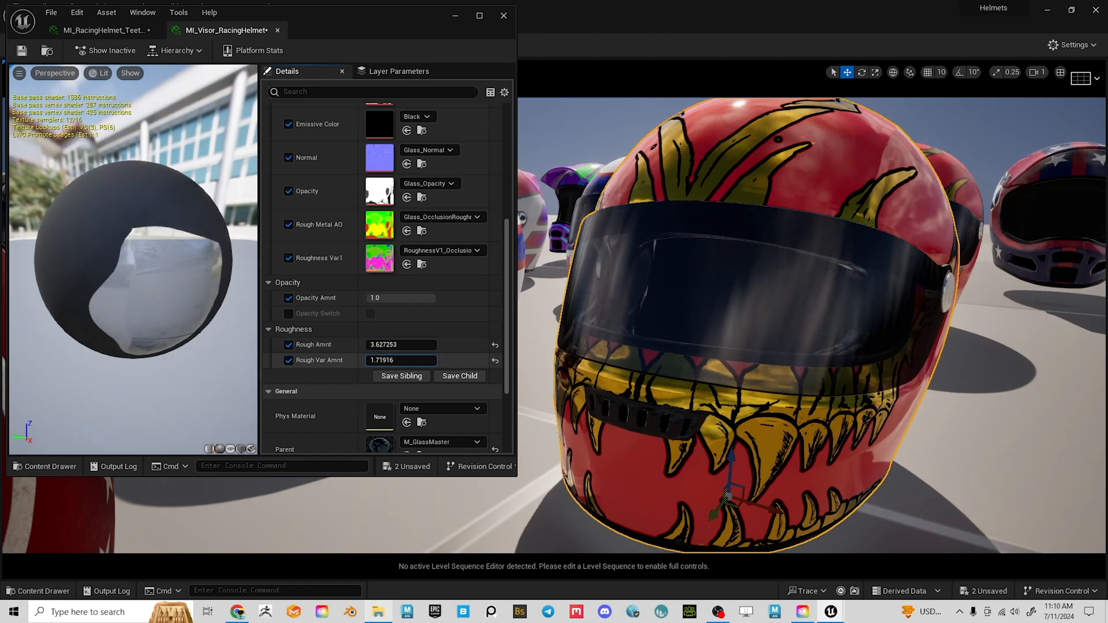
alt+drag(709, 256, 827, 252)
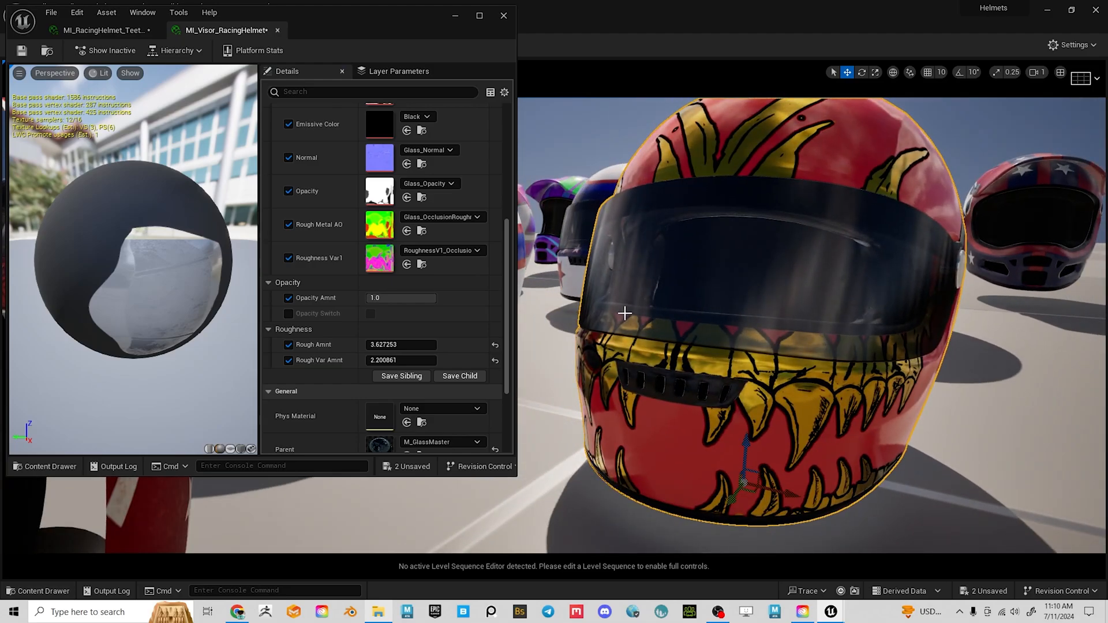
Set the visor's Rough Var Amnt to 0 and its Rough Amnt to 1.0.
click(404, 361)
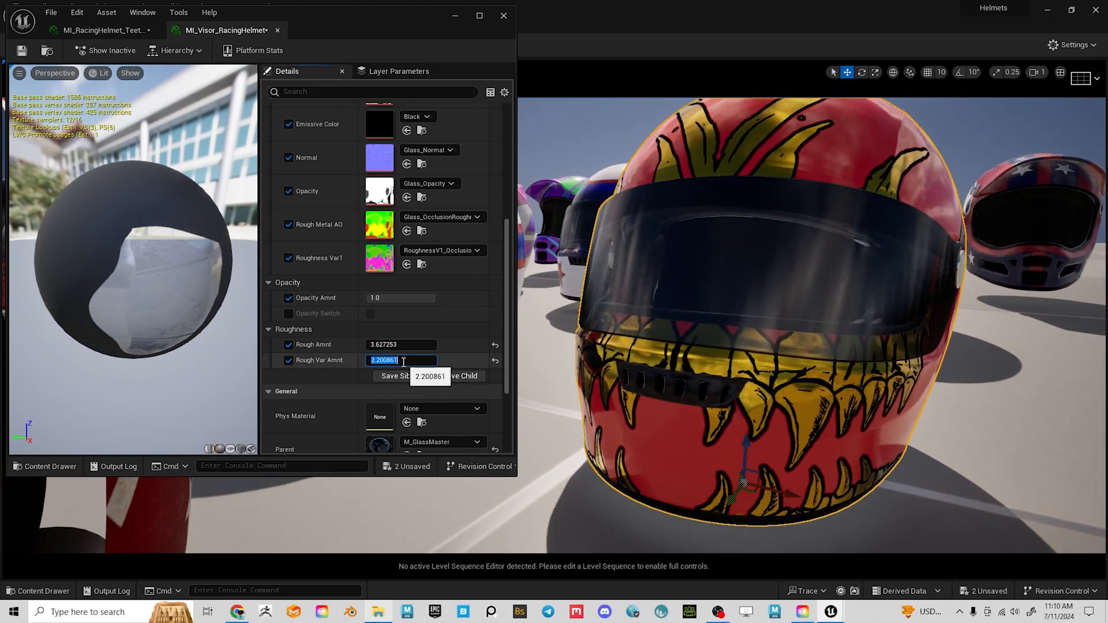
key(Return)
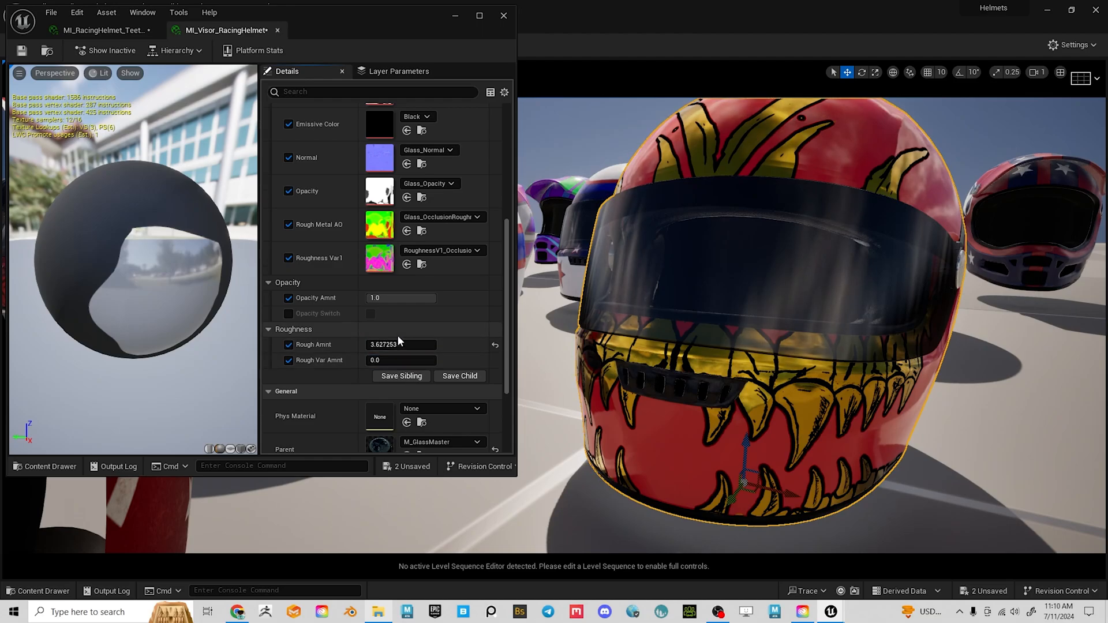
click(397, 344)
text(1)
key(Return)
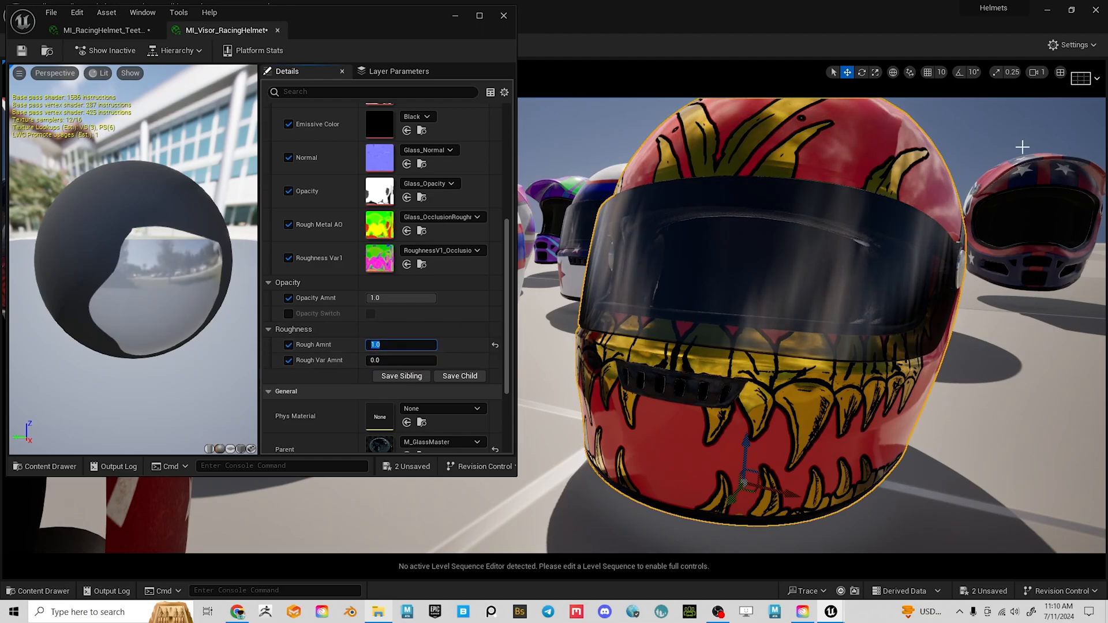
Select the red open-face helmet with the demon design and open its MI_Gell_Deamon material instance.
right_drag(750, 323, 664, 370)
right_drag(866, 359, 986, 368)
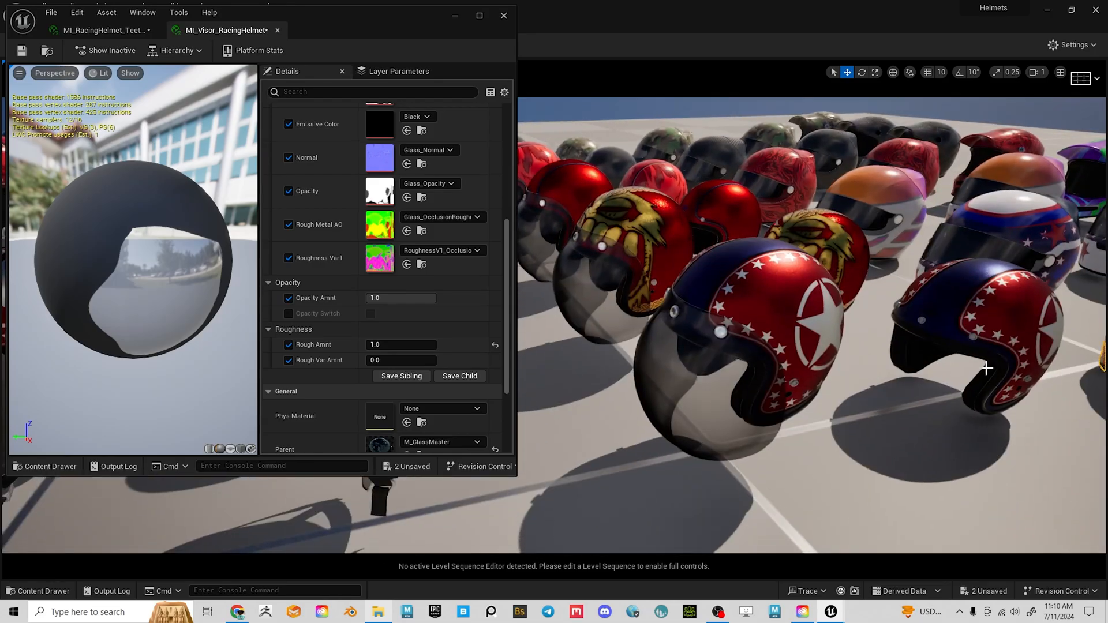
right_drag(913, 315, 881, 276)
right_drag(707, 194, 842, 262)
click(789, 319)
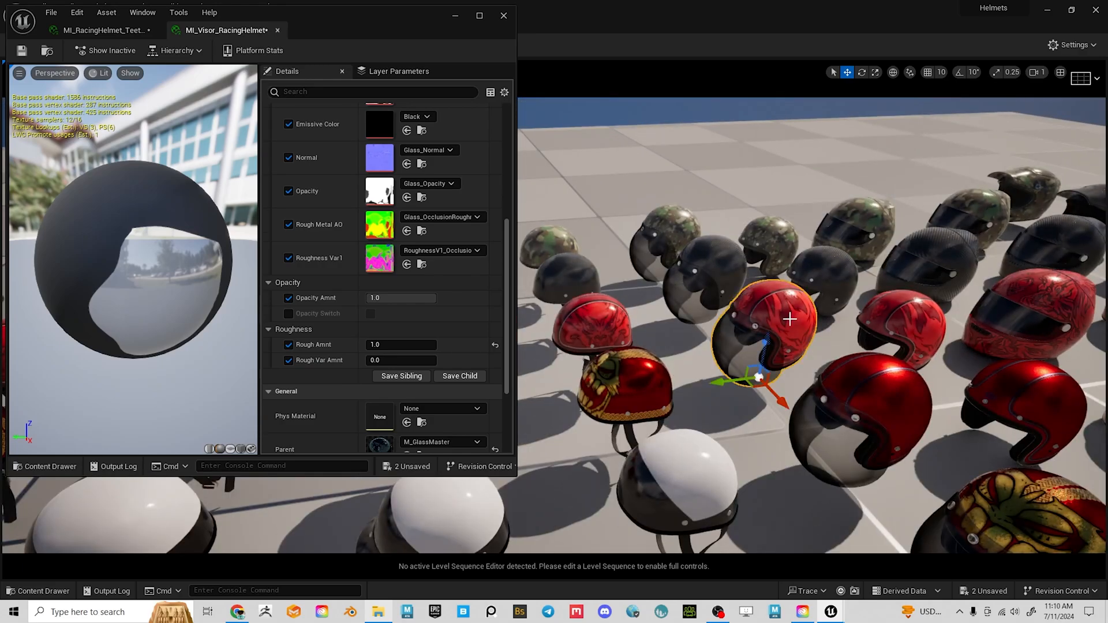
key(f)
right_drag(687, 298, 799, 296)
right_drag(698, 278, 698, 270)
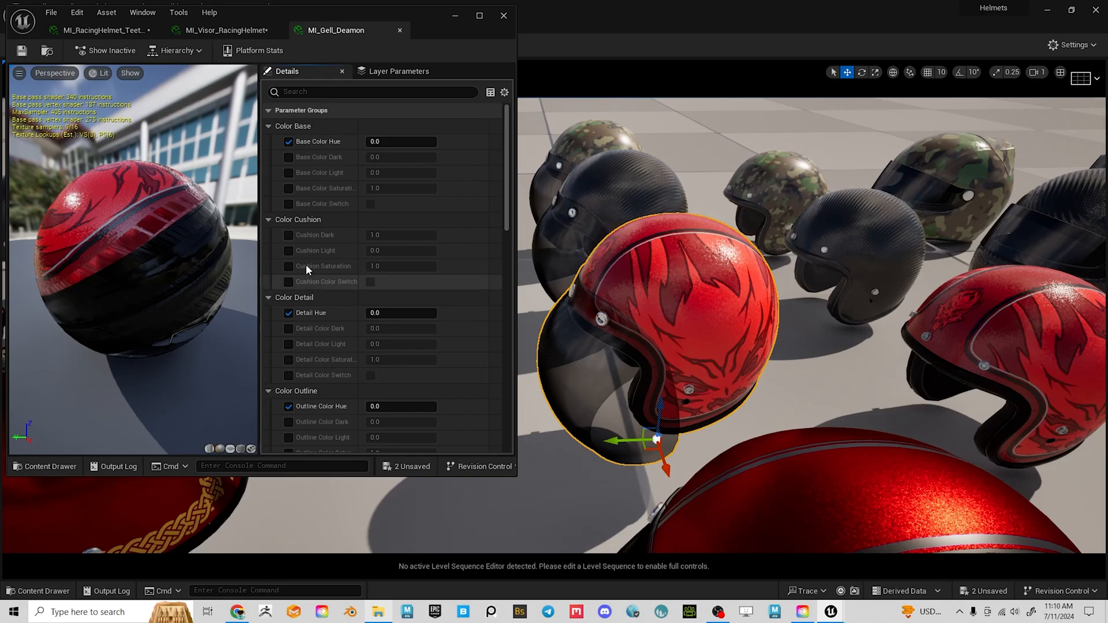
Set the demon helmet's Base Color Hue to 0.44 to turn the shell green.
scroll(343, 314, down, 3)
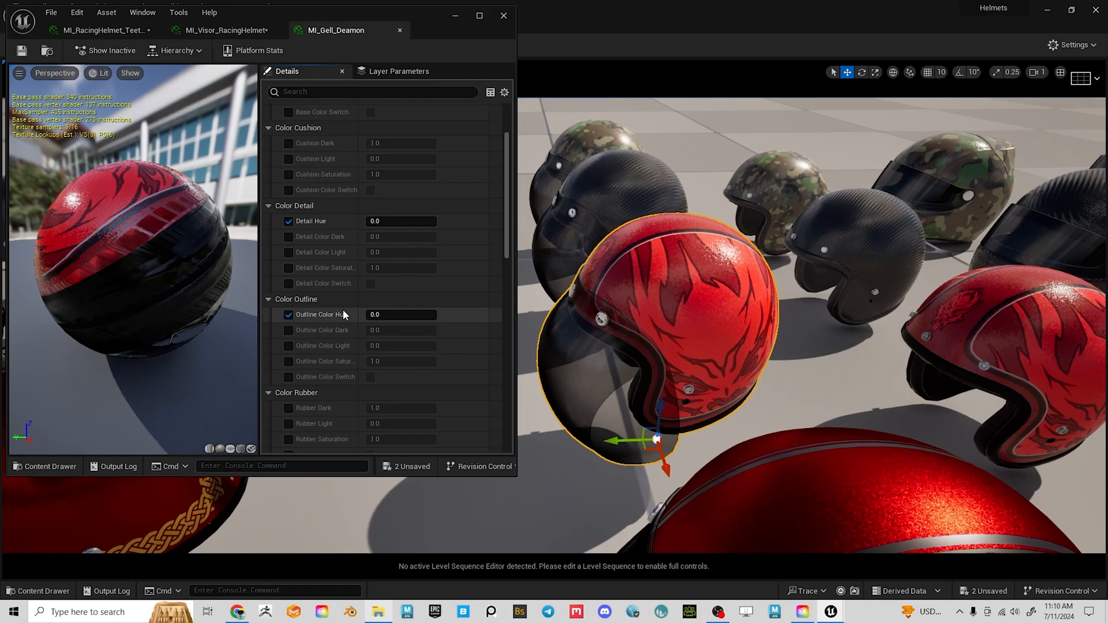
scroll(404, 266, up, 3)
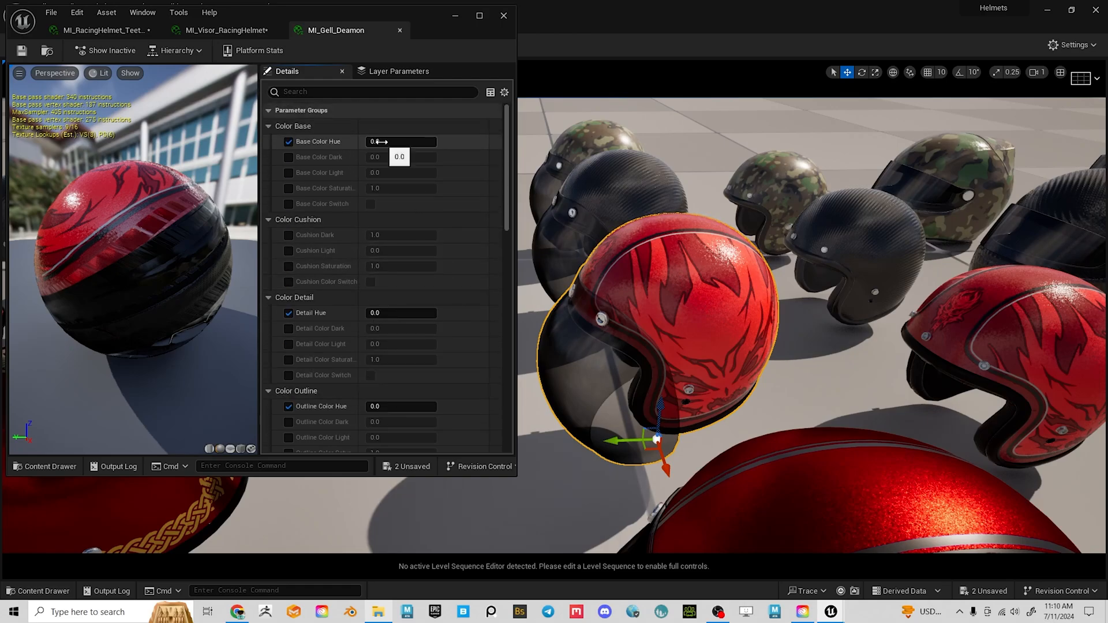
drag(378, 141, 410, 141)
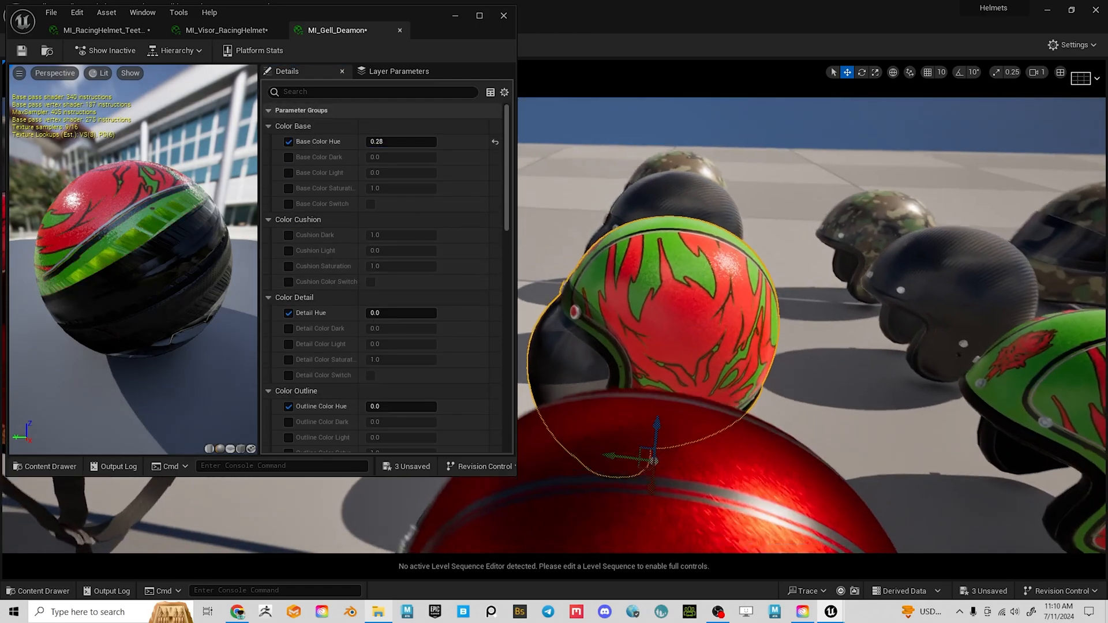
mouse_move(716, 271)
right_down()
mouse_move(716, 295)
mouse_move(718, 277)
right_up()
drag(404, 143, 426, 143)
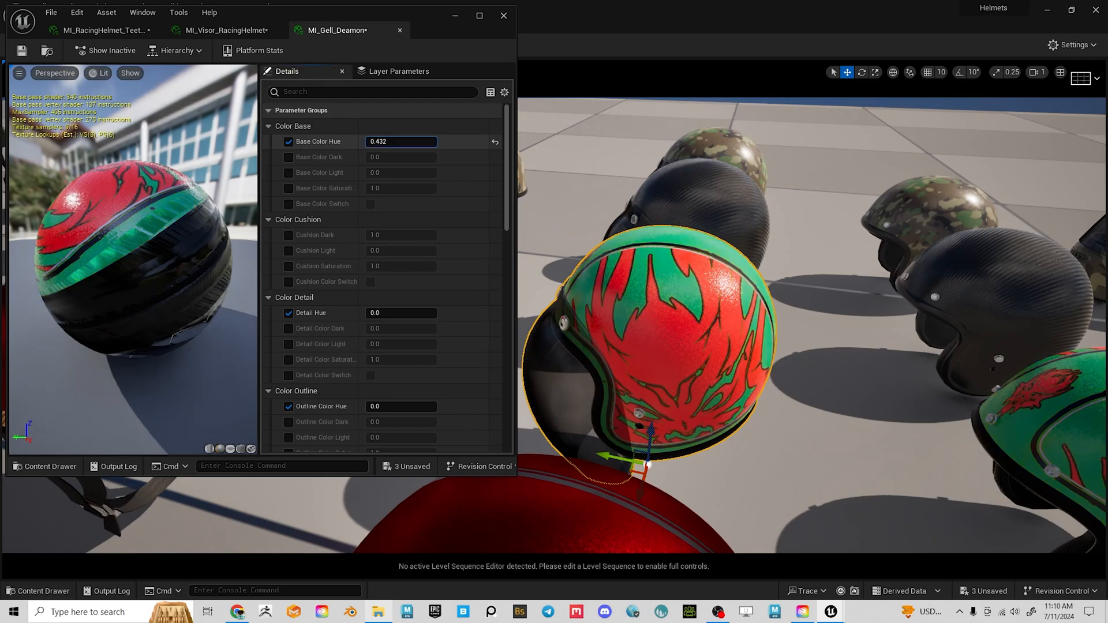
Set the demon helmet's Detail Hue to 0.216 and Outline Color Hue to 0.464.
drag(378, 313, 410, 313)
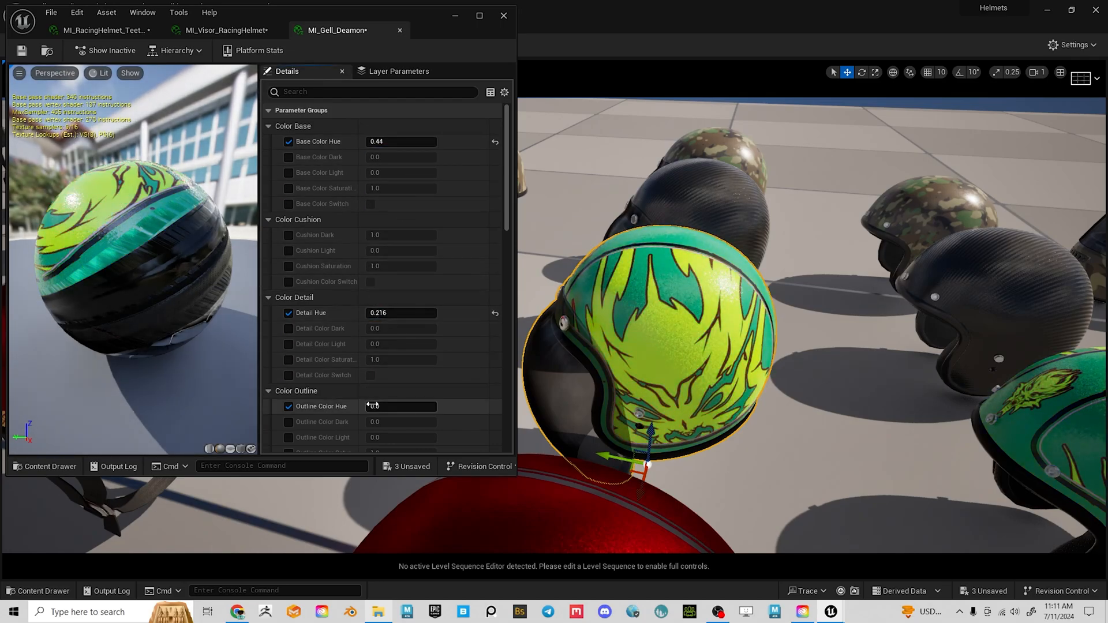
drag(406, 406, 436, 406)
scroll(655, 330, up, 3)
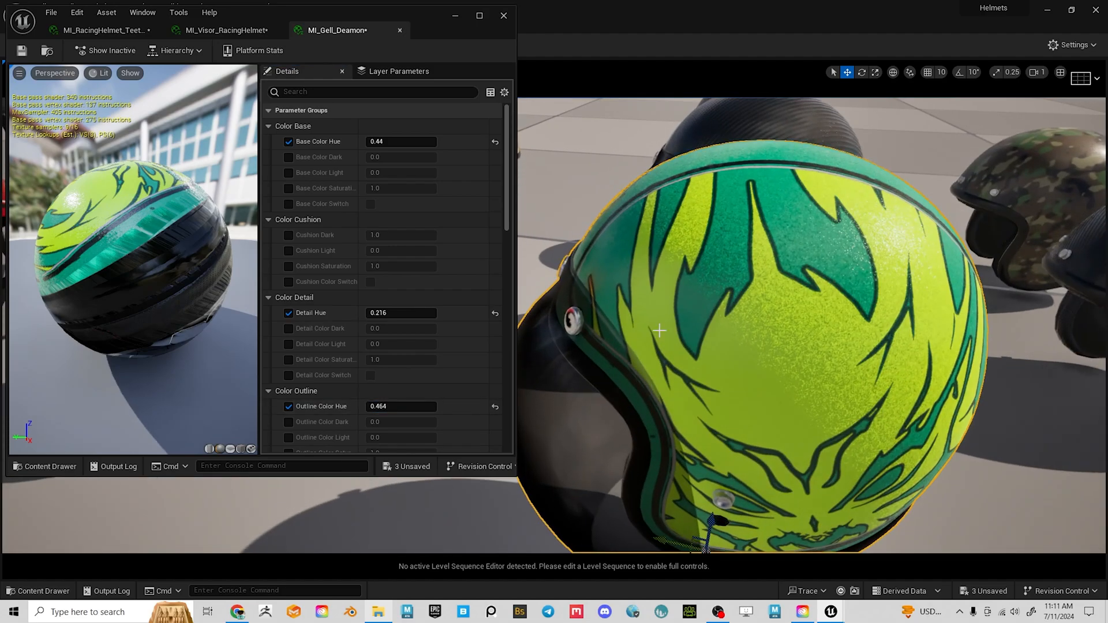
Try the Detail Color Switch on the demon helmet, and turn the switch and its override back off.
click(288, 376)
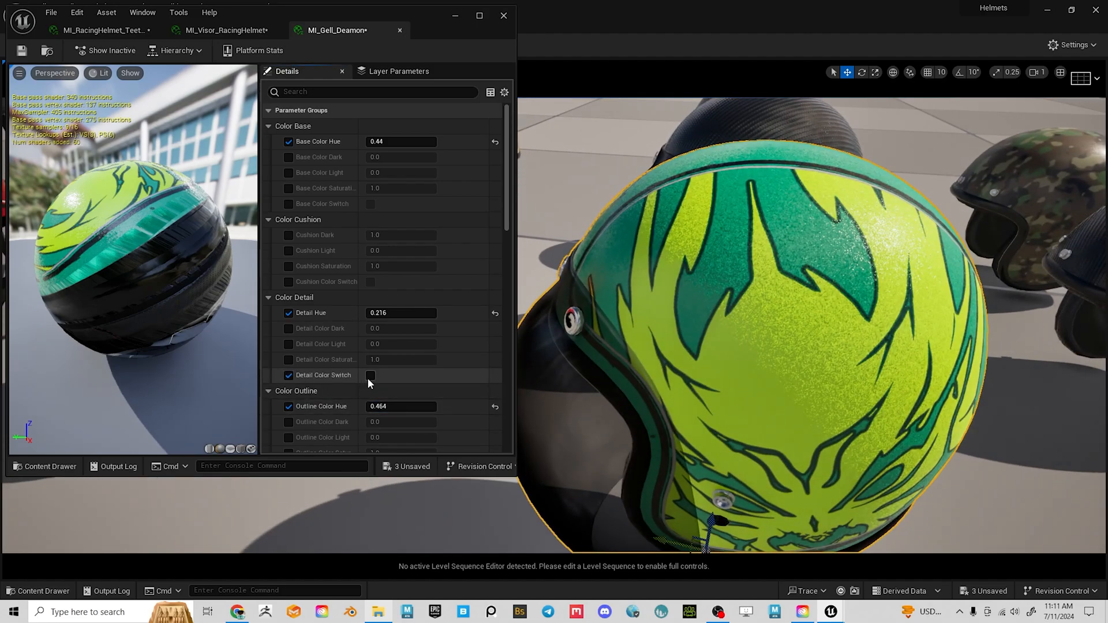
click(370, 375)
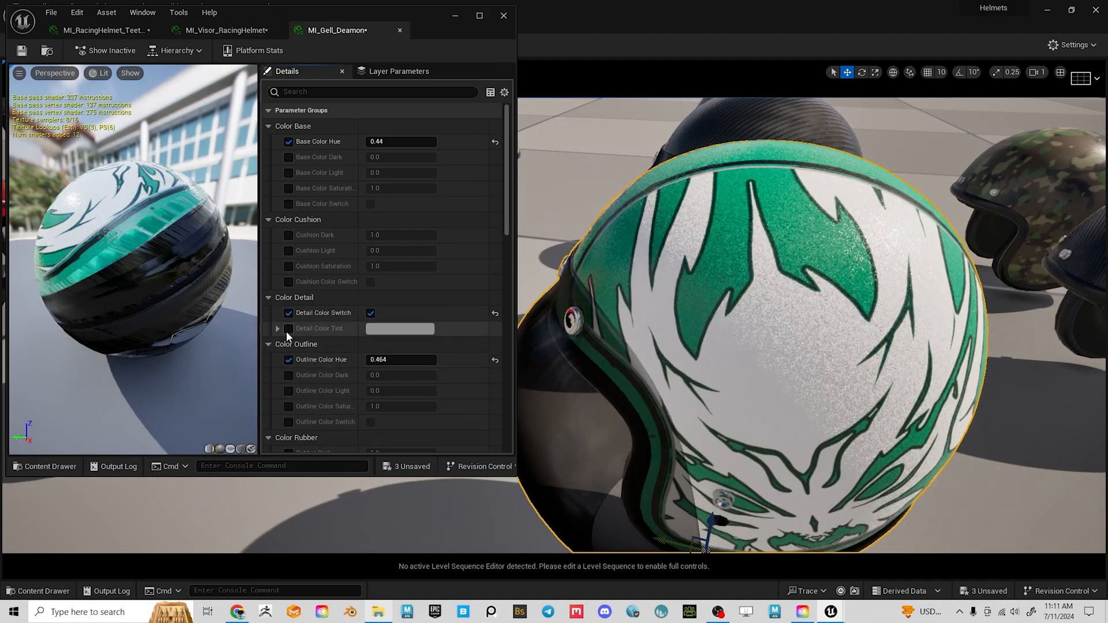
click(370, 318)
click(288, 375)
Enable the demon helmet's Outline Color Switch and override its Outline Color Tint with pink, hex sRGB FF67F9FF.
scroll(402, 363, down, 2)
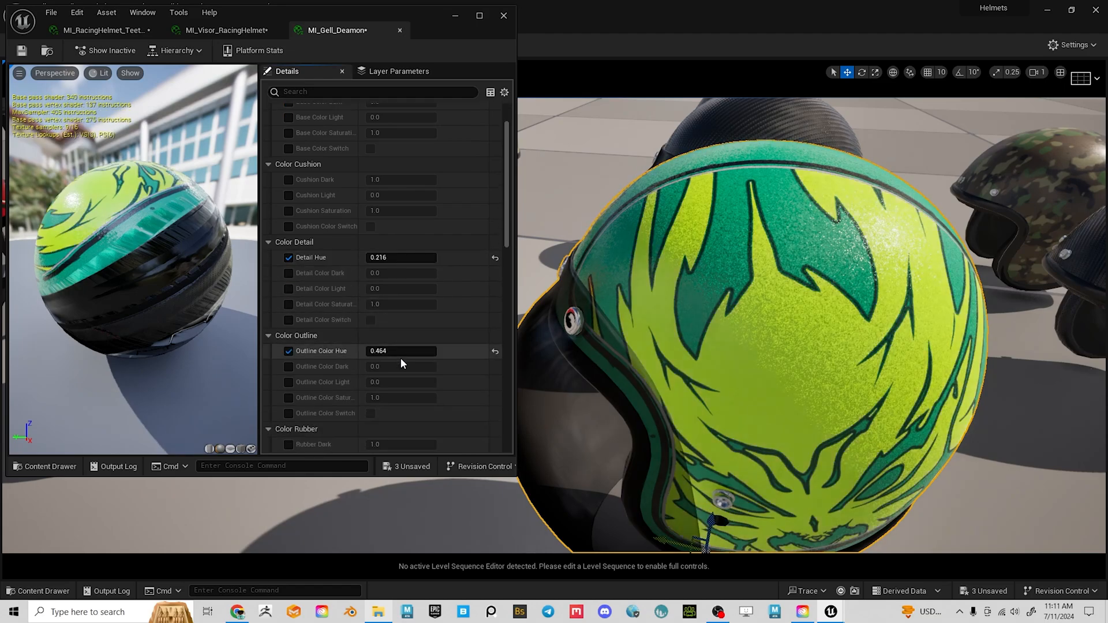
click(370, 415)
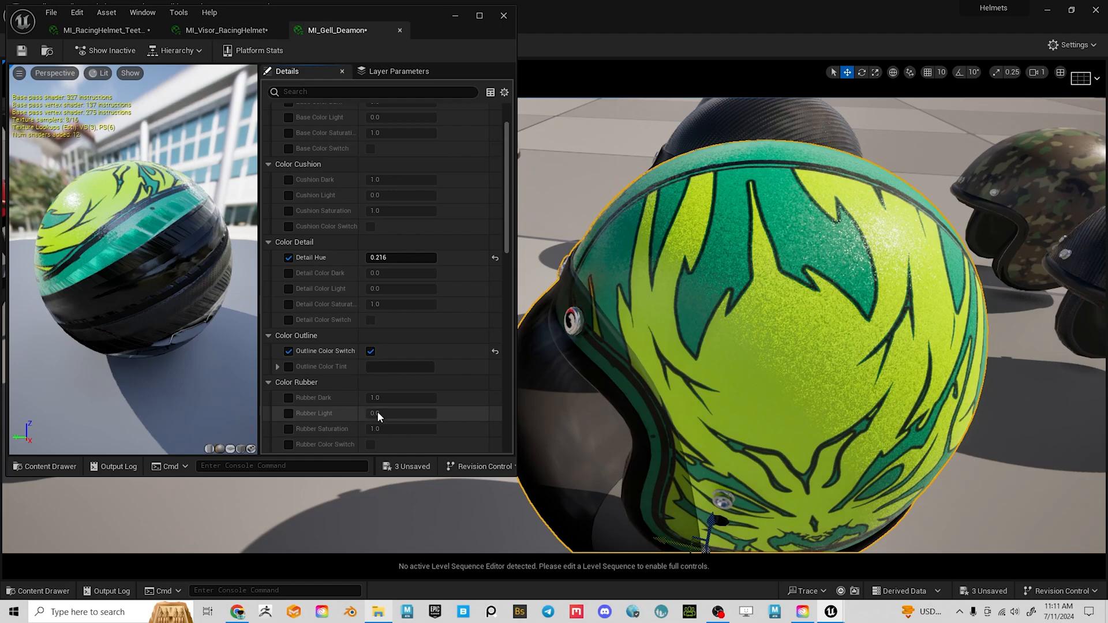
click(288, 367)
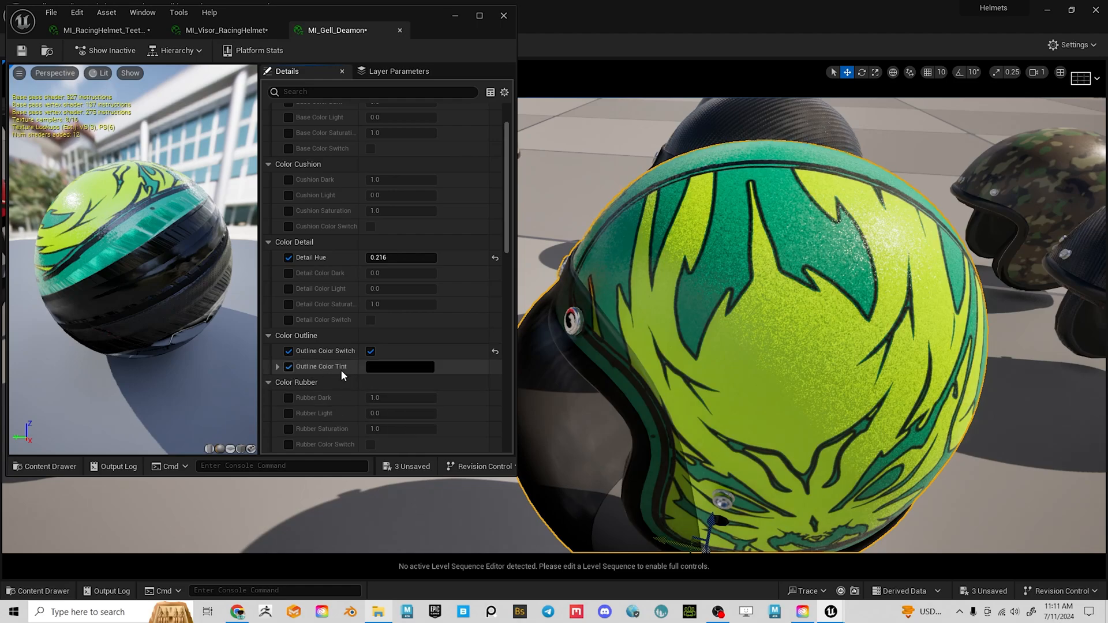
click(393, 368)
click(490, 353)
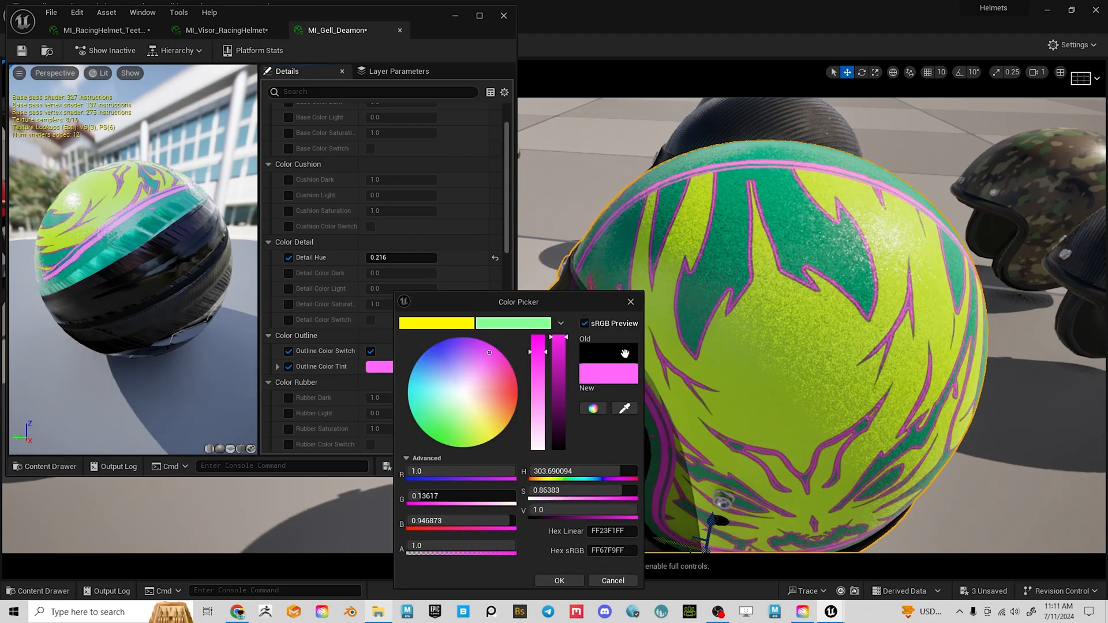
right_drag(794, 376, 964, 323)
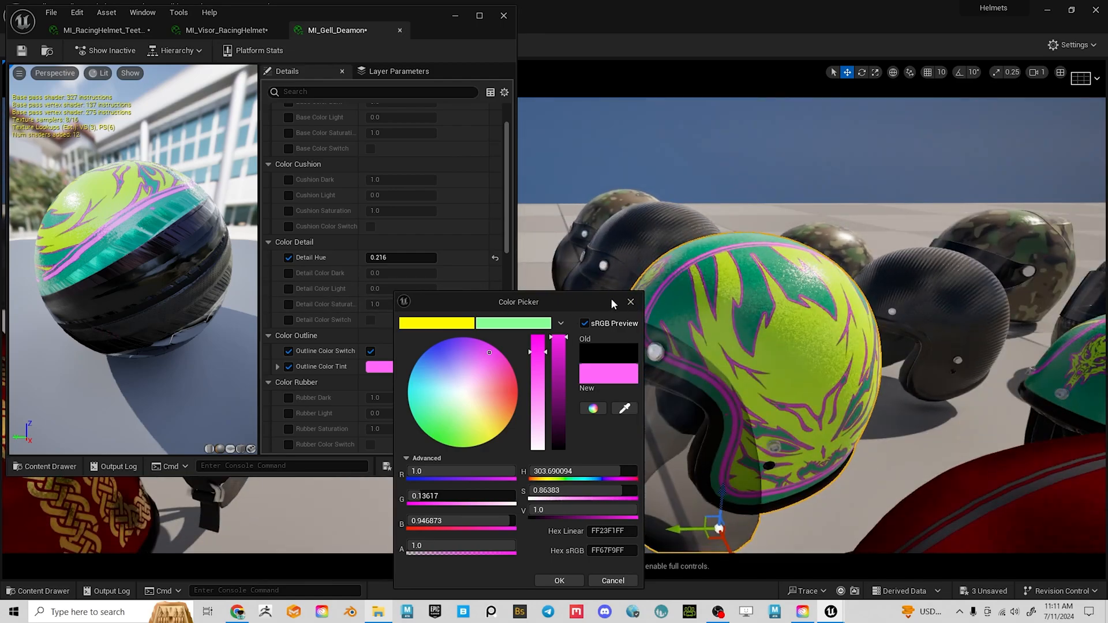
click(631, 301)
Override the demon helmet's Body Normal, trying 0.32 and settling on 0.0 to smooth out the shell's metal flake.
scroll(364, 323, down, 10)
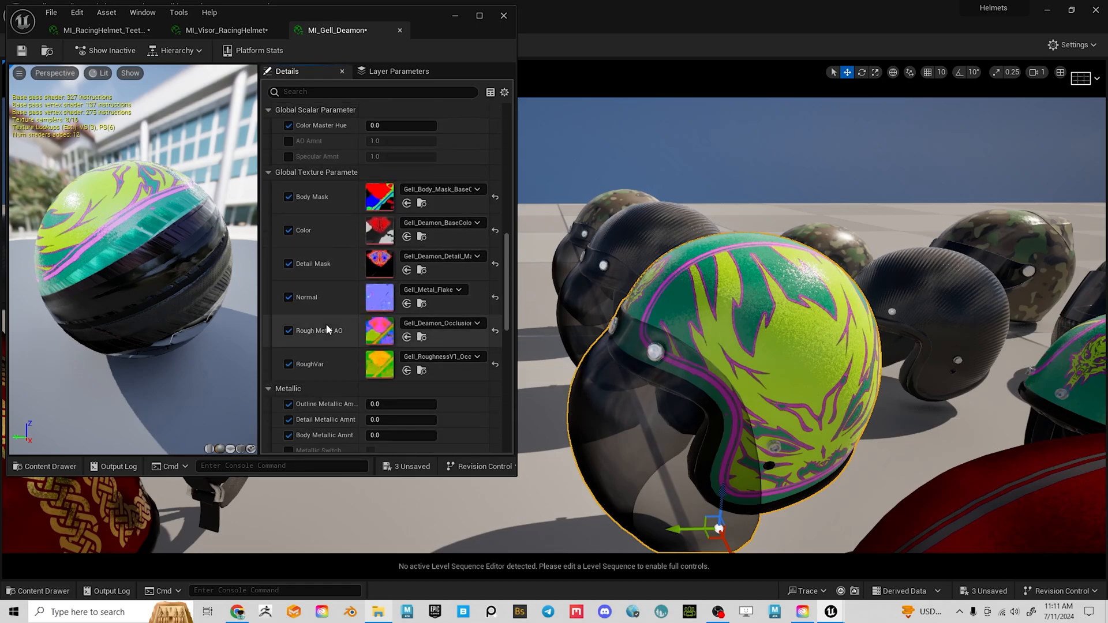
scroll(330, 327, down, 4)
scroll(370, 294, down, 3)
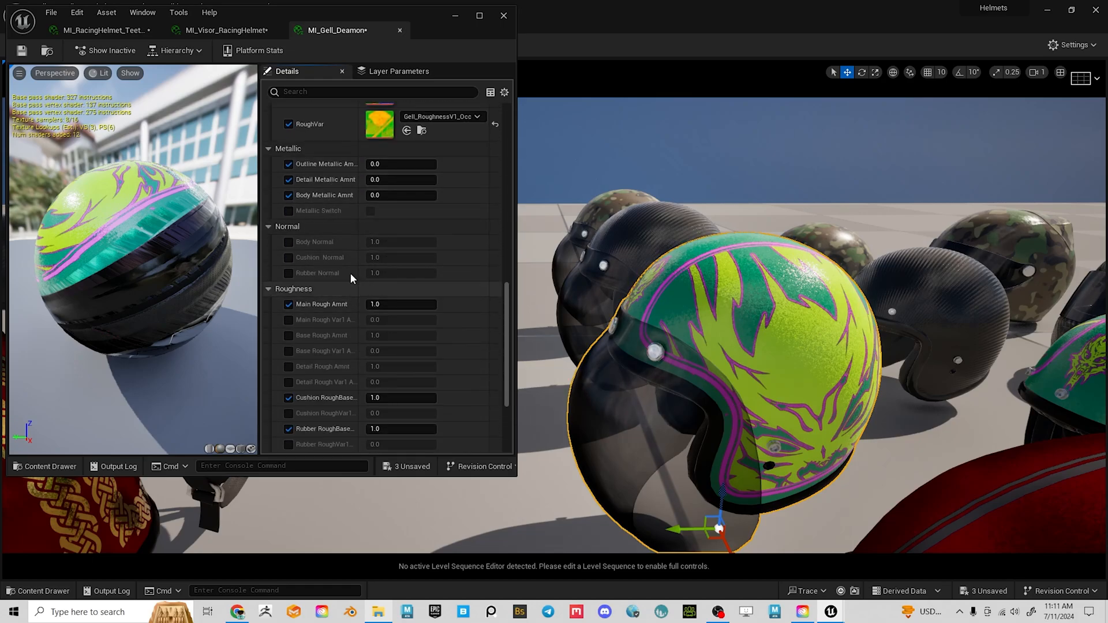
click(289, 242)
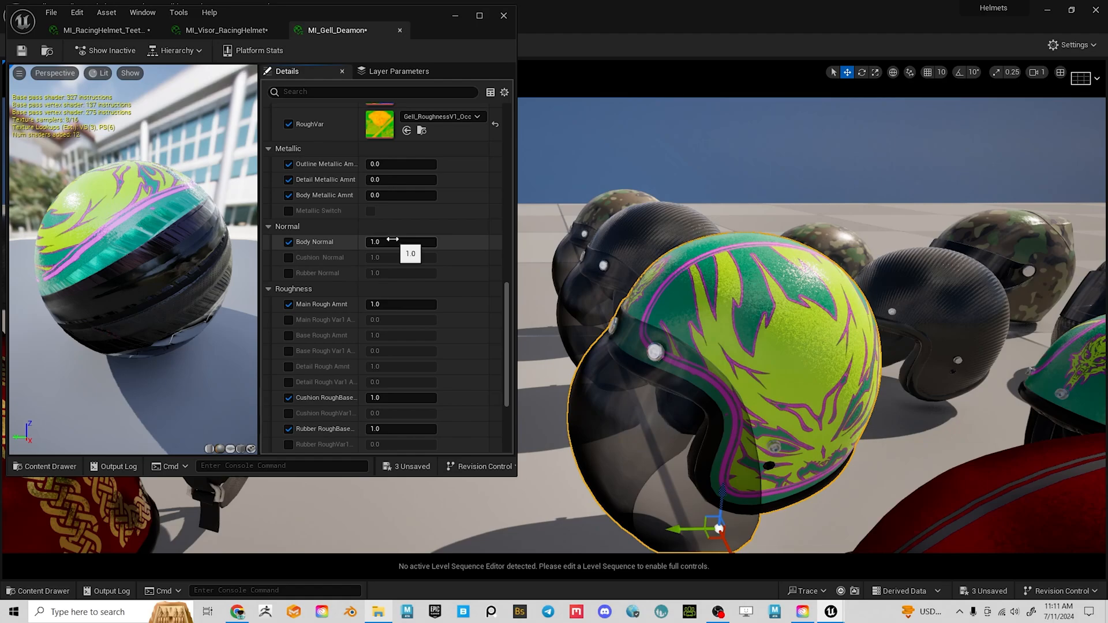
drag(401, 241, 378, 241)
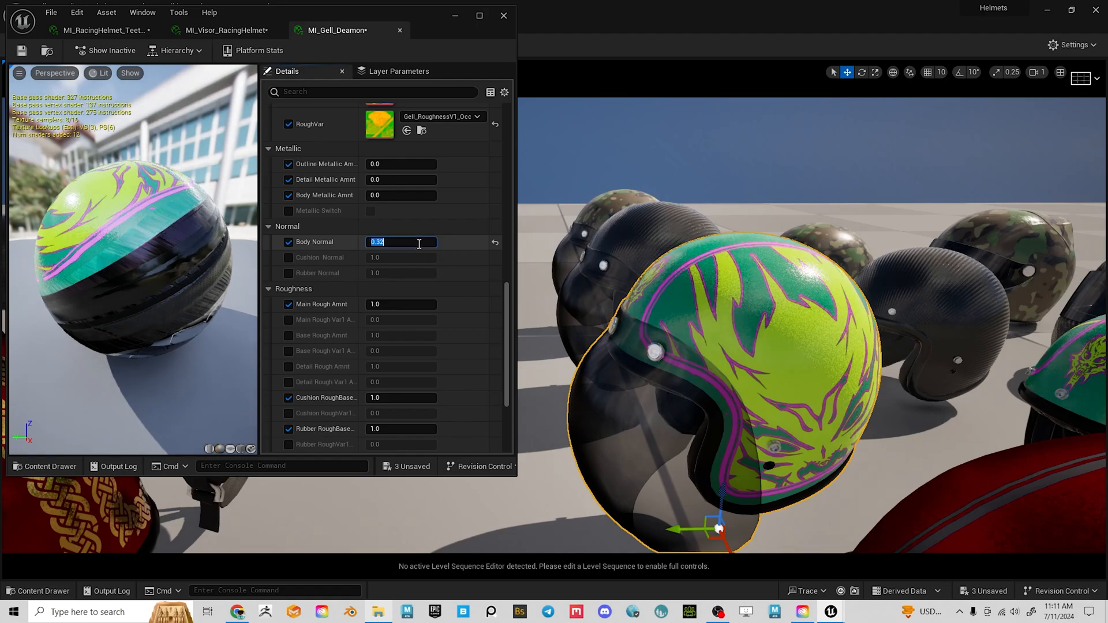
mouse_move(869, 349)
alt+right_down()
mouse_move(834, 349)
mouse_move(869, 349)
alt+right_up()
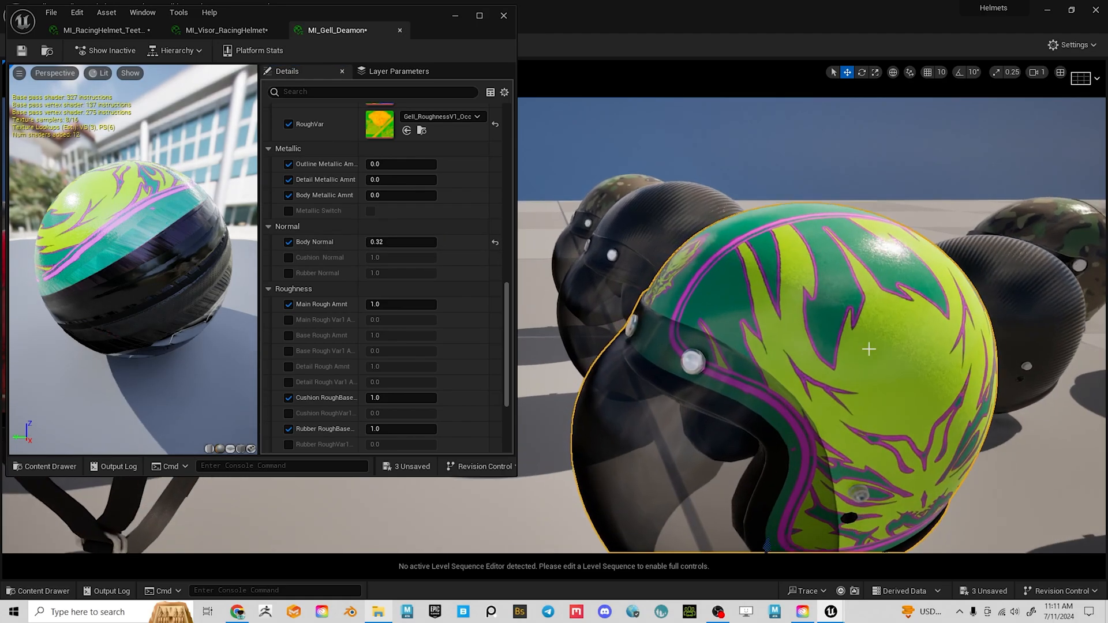
alt+drag(900, 368, 819, 369)
mouse_move(895, 372)
alt+mouse_down()
mouse_move(866, 372)
mouse_move(906, 355)
alt+mouse_up()
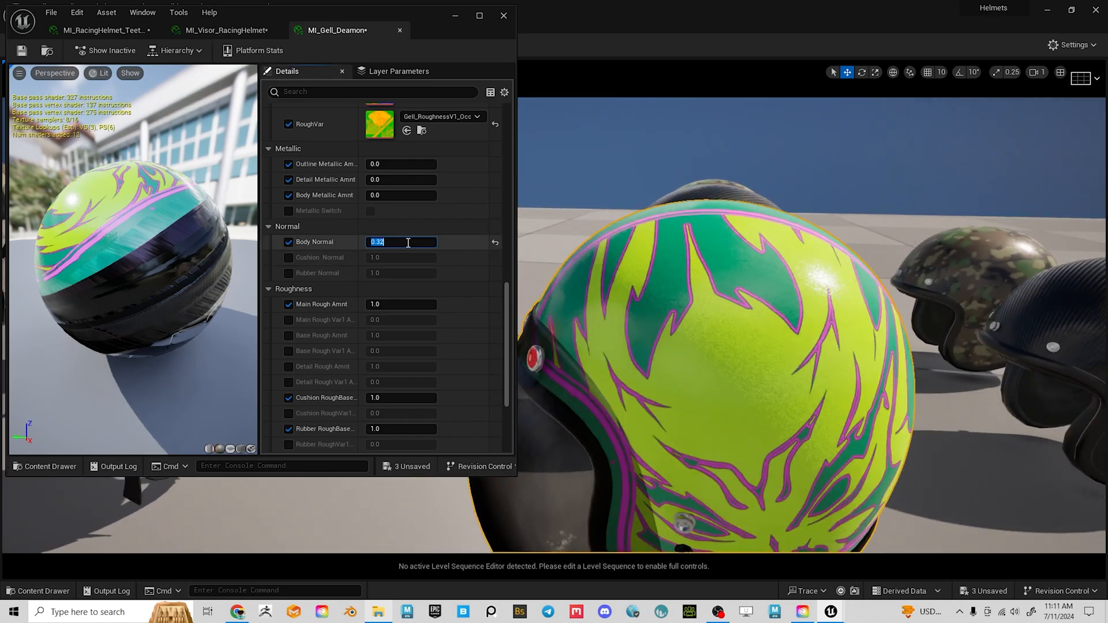
key(Return)
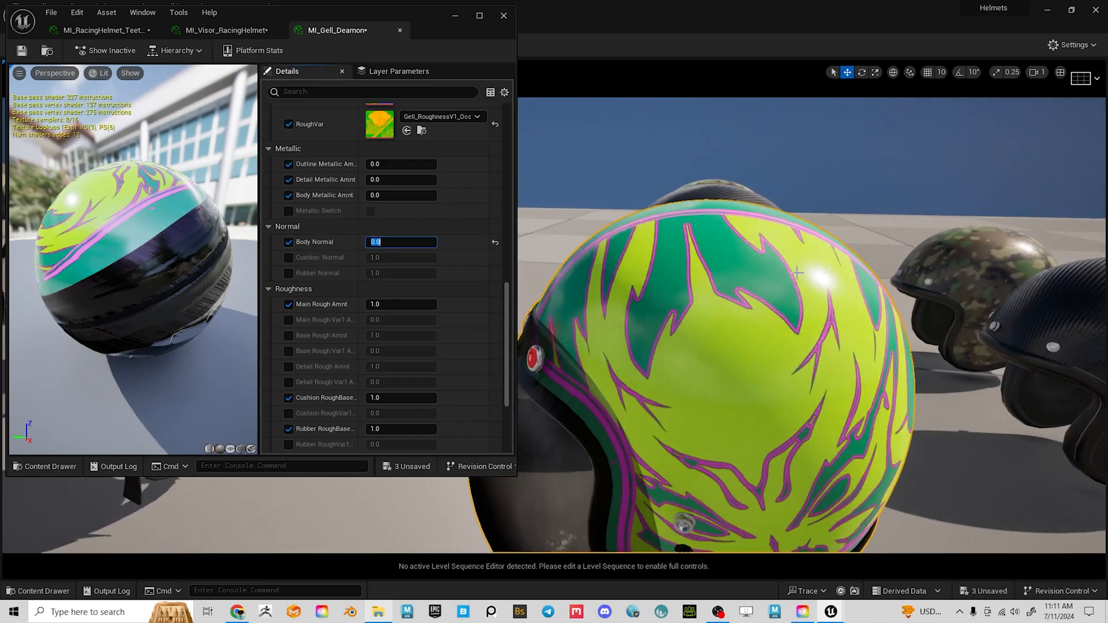
mouse_move(802, 349)
alt+mouse_down()
mouse_move(681, 349)
mouse_move(744, 349)
alt+mouse_up()
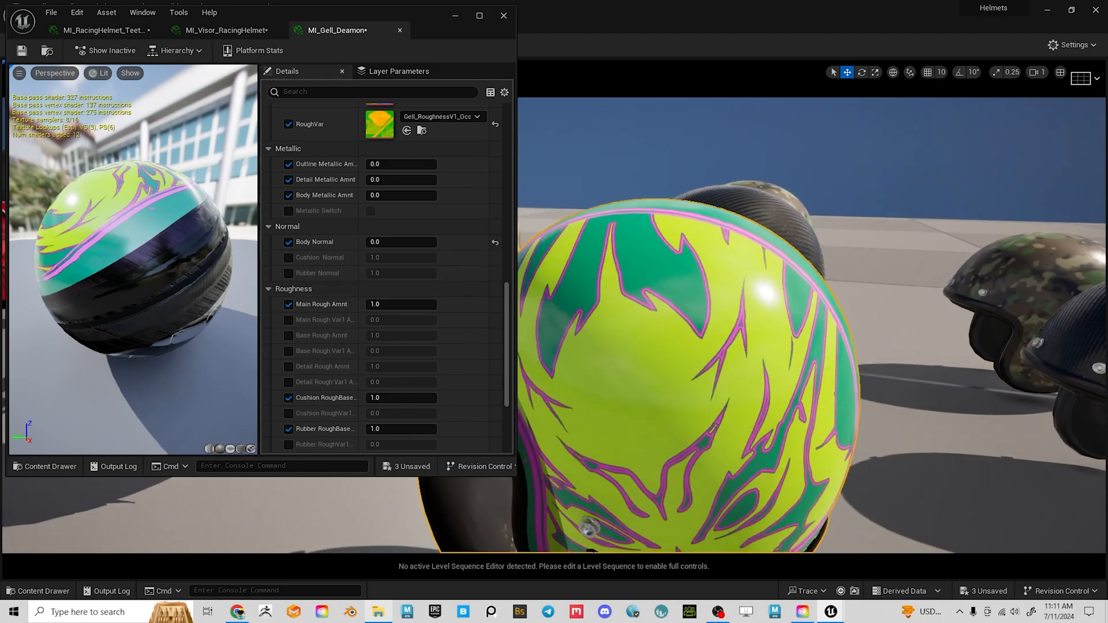
Select the neighbouring demon helmet without a visor and frame it in the viewport.
scroll(912, 376, down, 5)
right_drag(912, 376, 981, 375)
scroll(935, 428, up, 3)
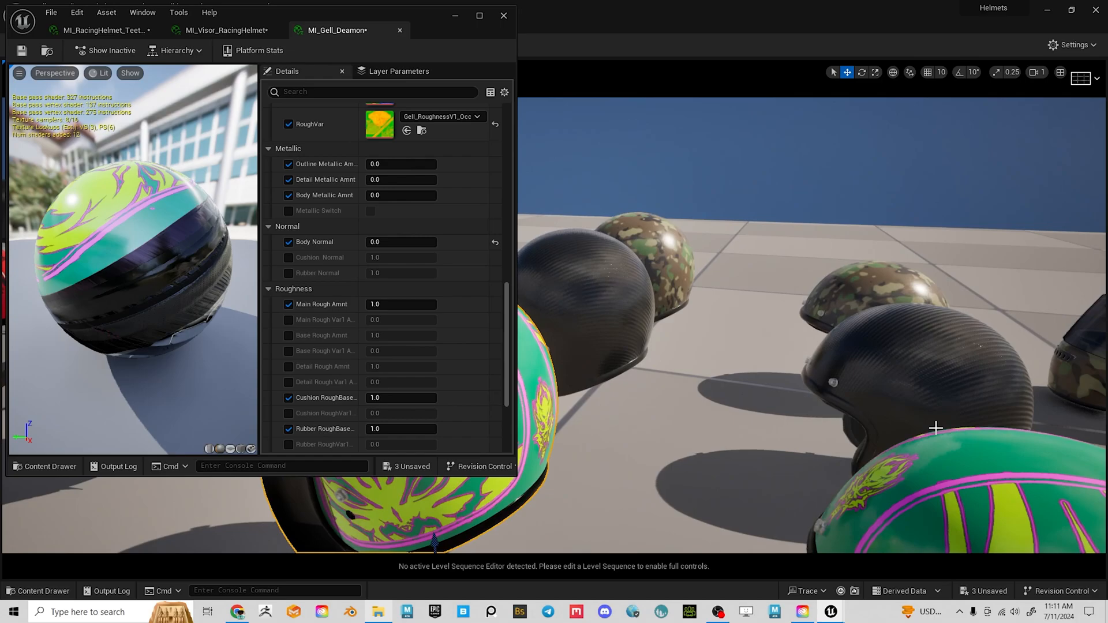
click(1003, 480)
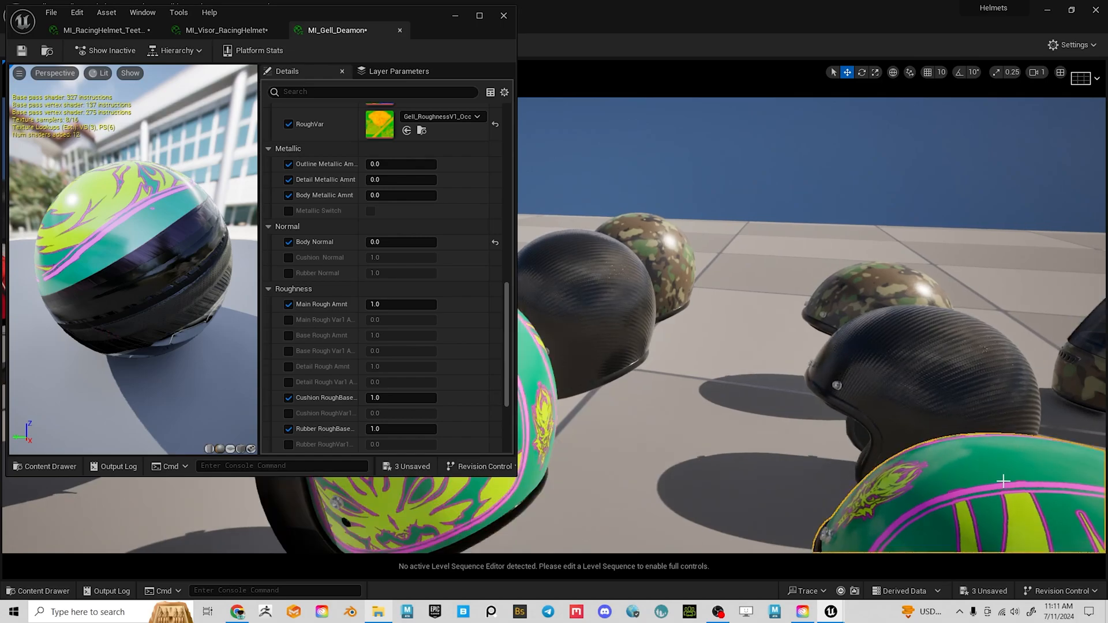
key(f)
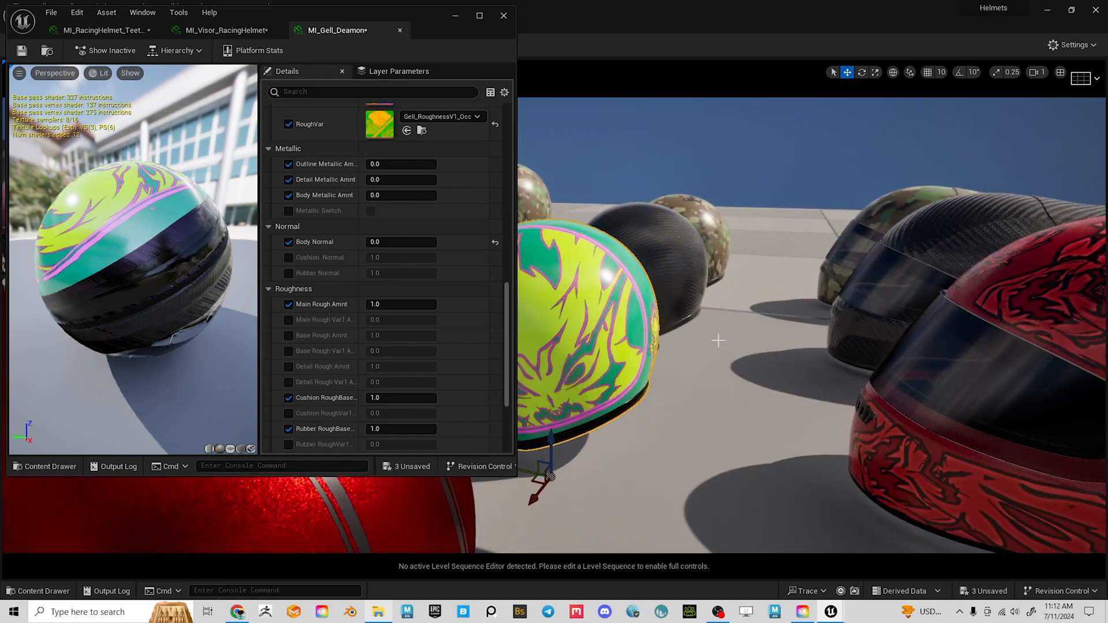
middle_drag(717, 338, 772, 399)
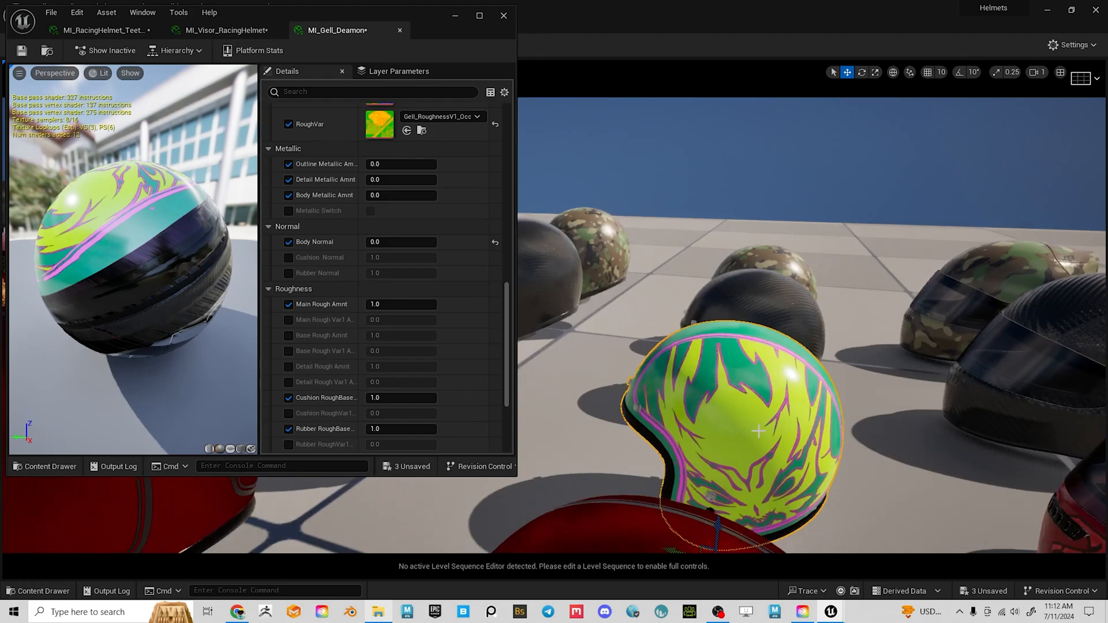
Lift the visorless demon helmet off the ground and rotate it upside down to expose its interior cushion.
drag(722, 524, 739, 258)
key(e)
key(w)
key(e)
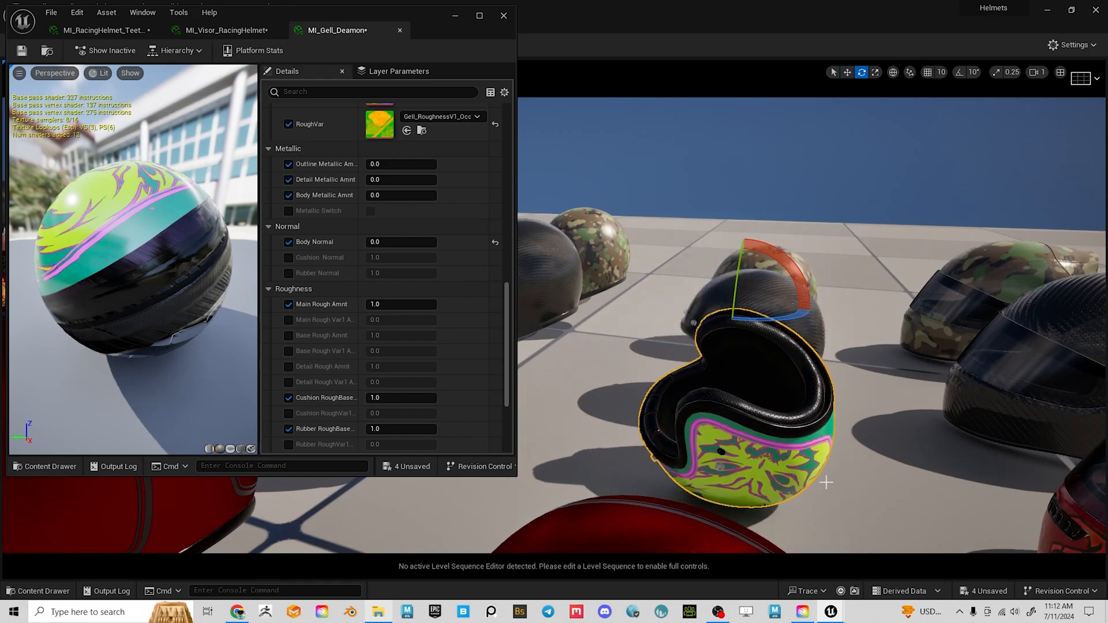
Enable the Cushion Normal override and set it to 0.0 to flatten the cushion's perforated texture.
scroll(826, 482, up, 3)
alt+drag(826, 482, 863, 493)
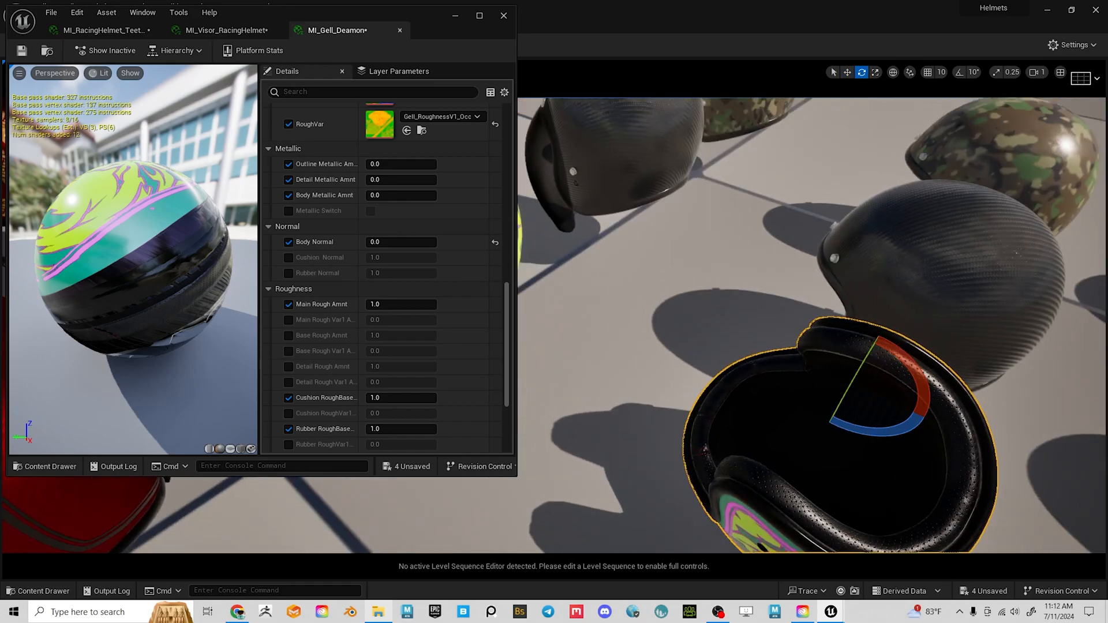
middle_drag(864, 492, 863, 499)
scroll(864, 499, up, 2)
click(289, 258)
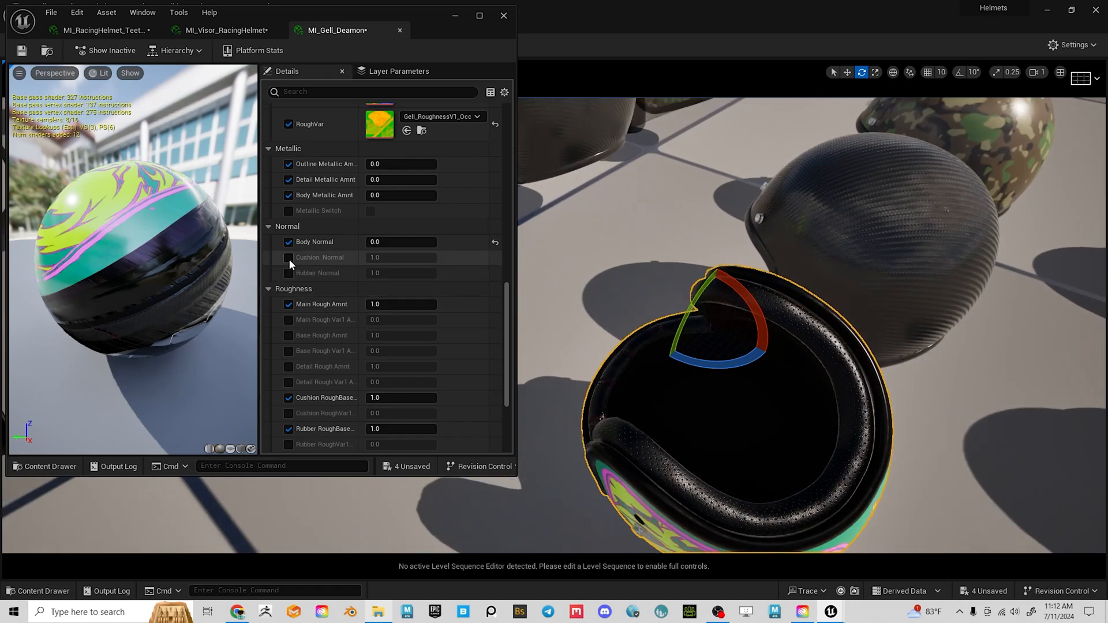
click(384, 258)
drag(384, 258, 369, 258)
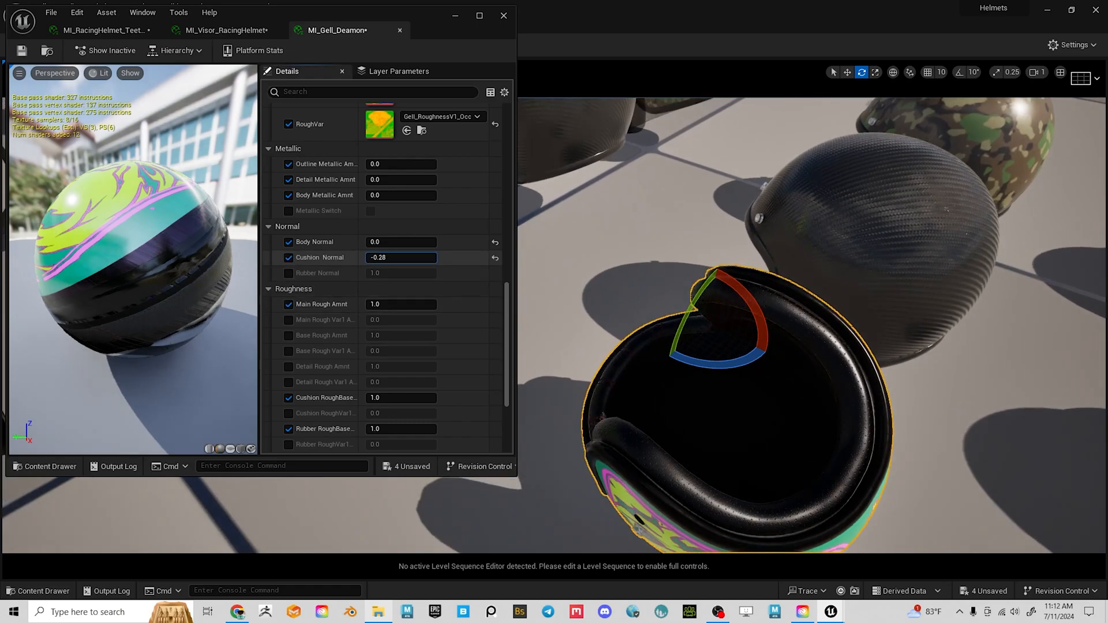
click(421, 260)
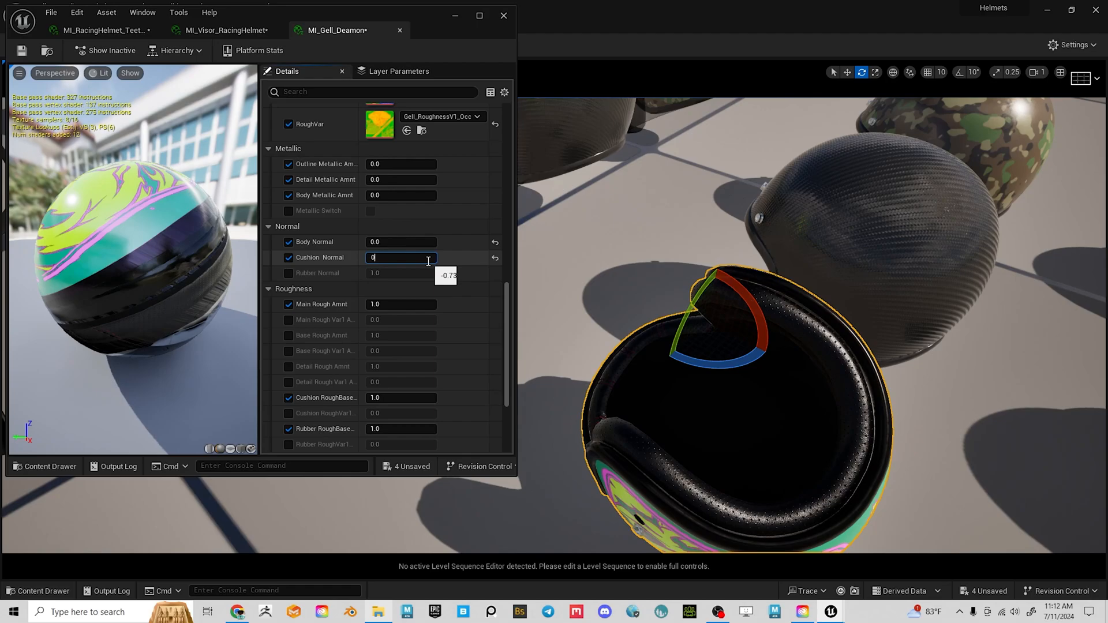
key(Return)
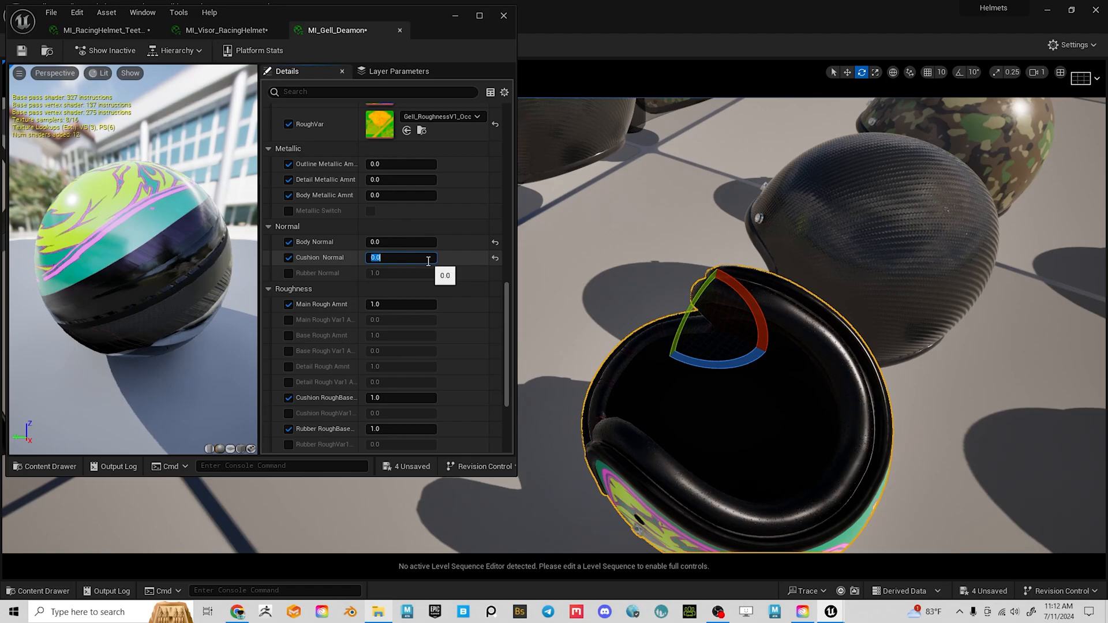
Try a Cushion Normal of 2 on the helmet interior, and set it back to 1.0.
text(2)
key(Return)
text(1)
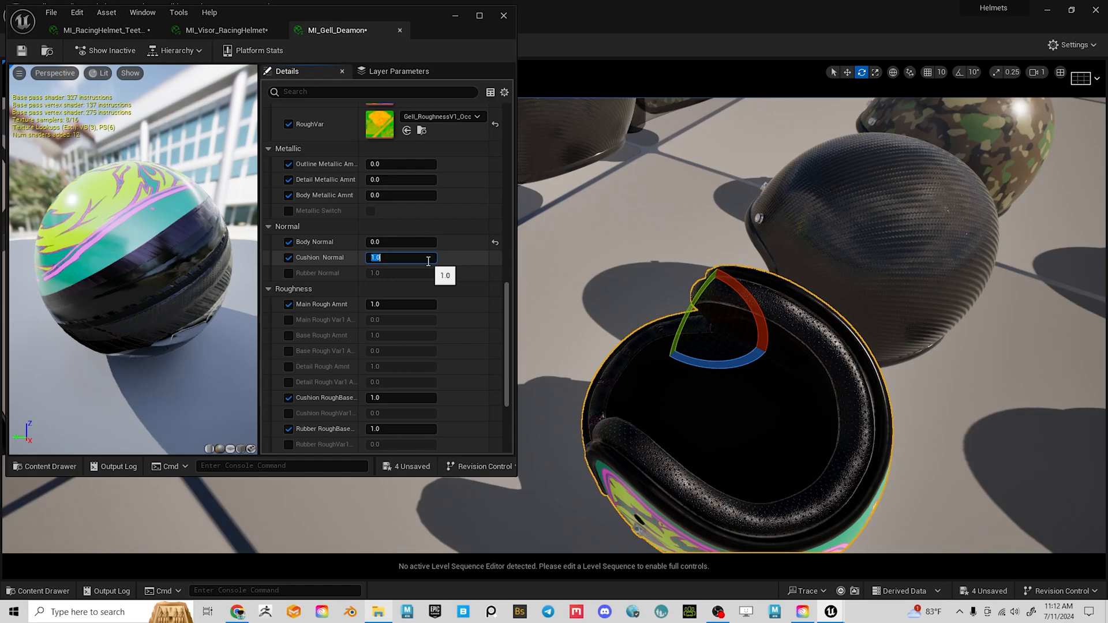
key(Return)
Raise the cushion's base roughness to 7.099191 and Main Rough Amnt to 1.832316 to make the padding more matte.
scroll(369, 337, down, 3)
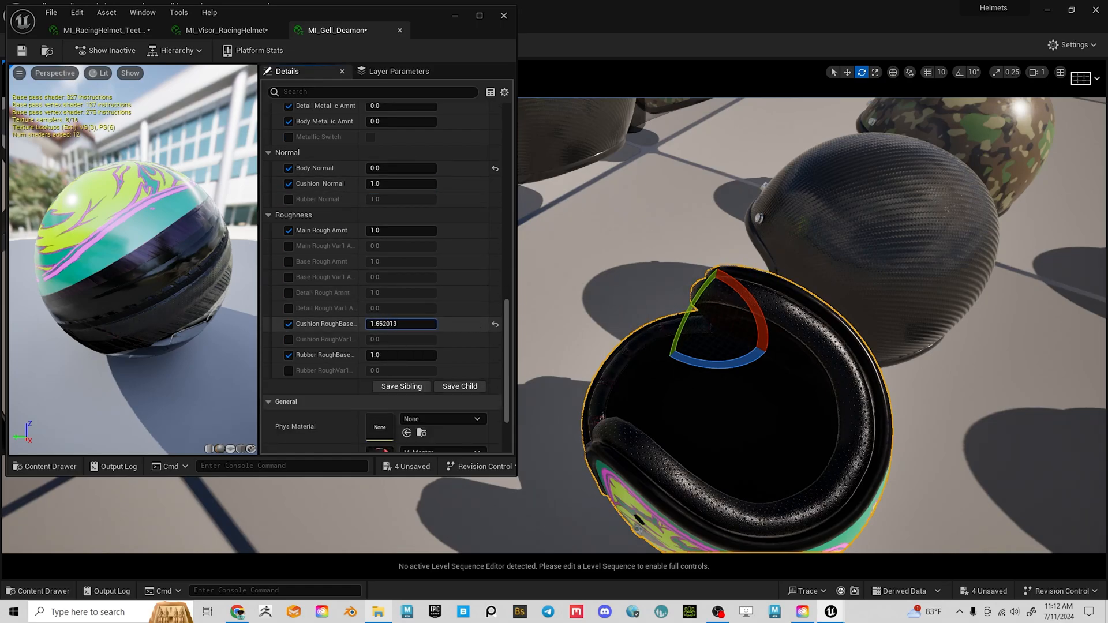
drag(401, 324, 404, 323)
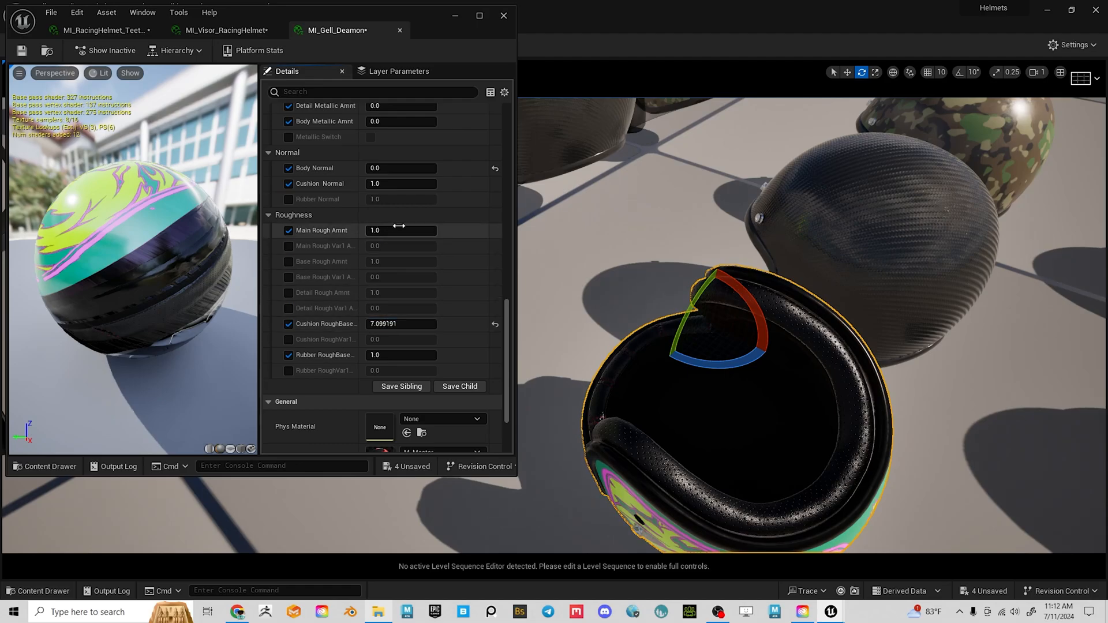
drag(393, 227, 420, 230)
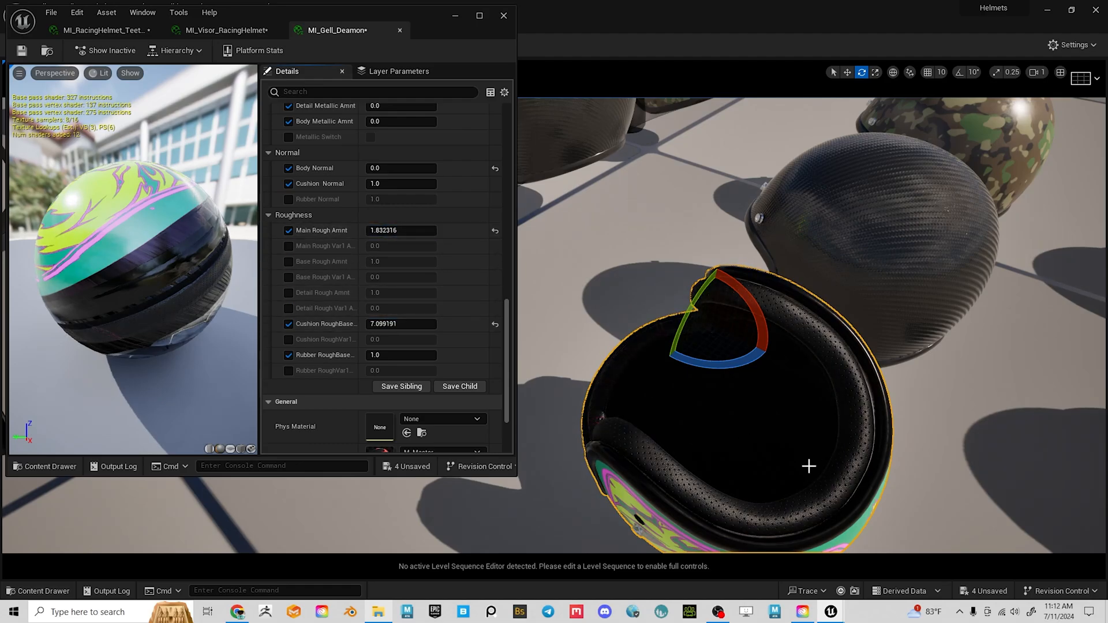
alt+right_drag(808, 465, 843, 465)
alt+middle_drag(824, 460, 923, 540)
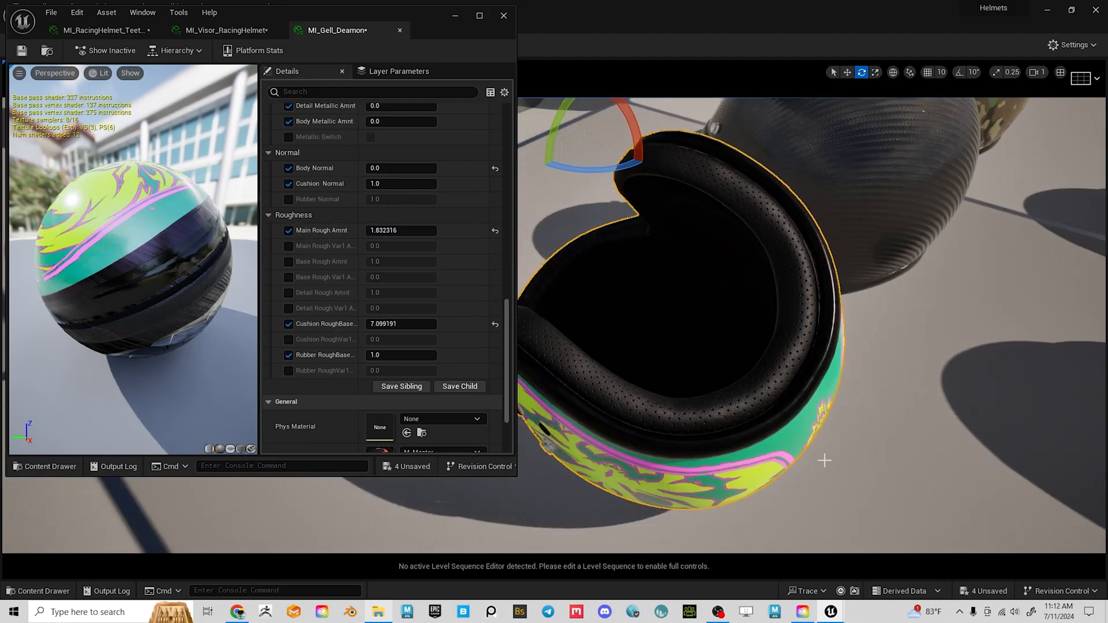
alt+right_drag(824, 460, 764, 463)
alt+drag(809, 463, 823, 431)
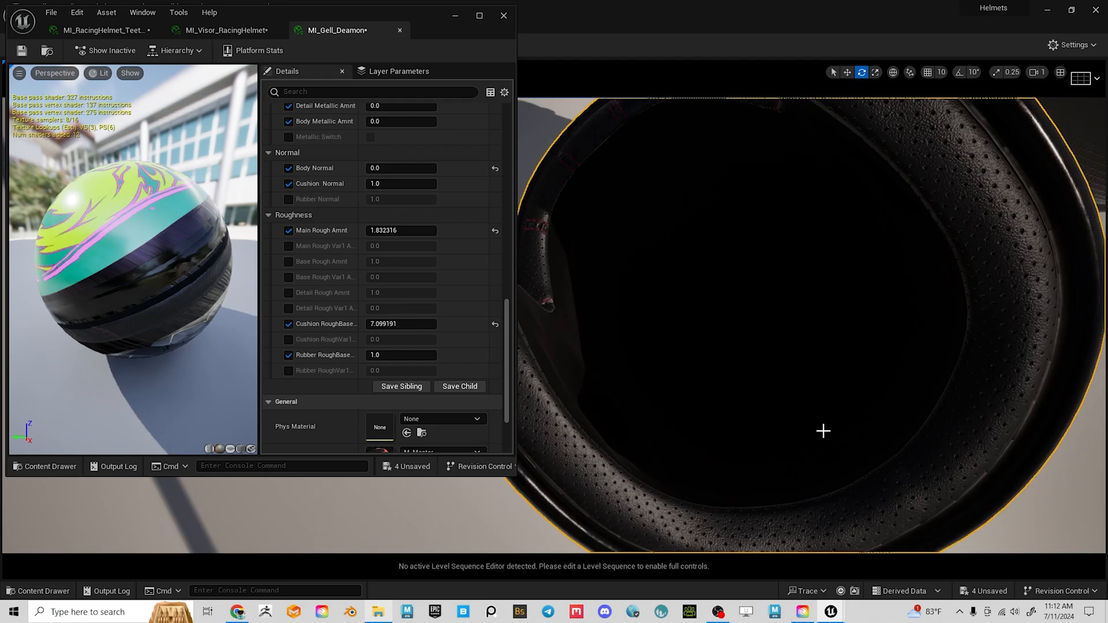
Undo the roughness and Cushion Normal value changes, along with the visorless demon helmet's rotation and lift.
mouse_move(823, 431)
alt+right_down()
mouse_move(751, 430)
mouse_move(820, 430)
alt+right_up()
alt+middle_drag(699, 355, 845, 382)
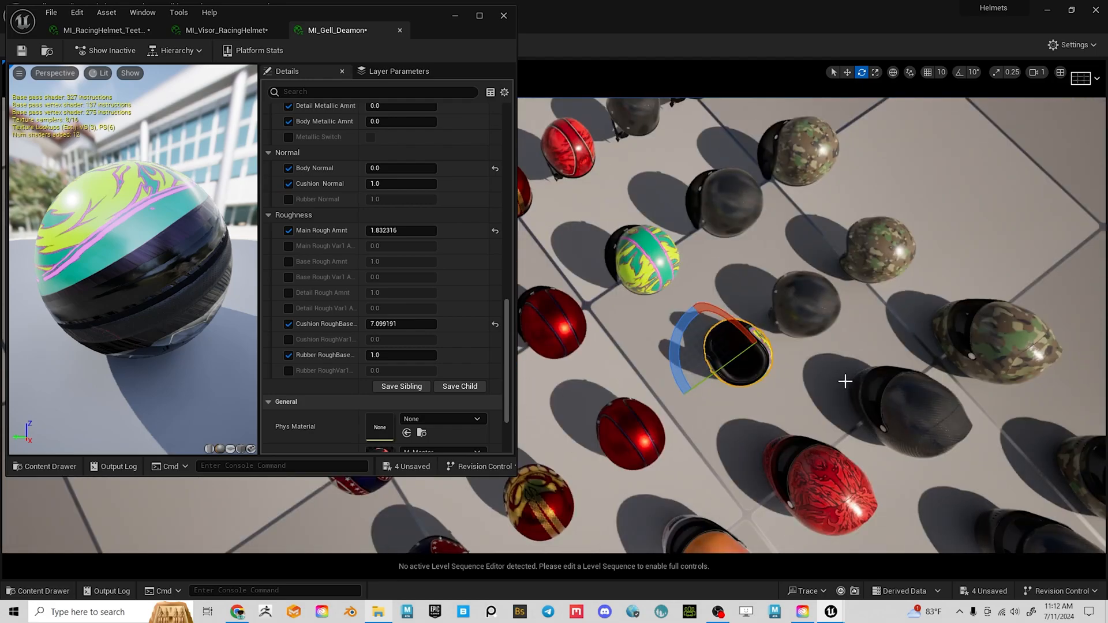
key(ctrl+z)
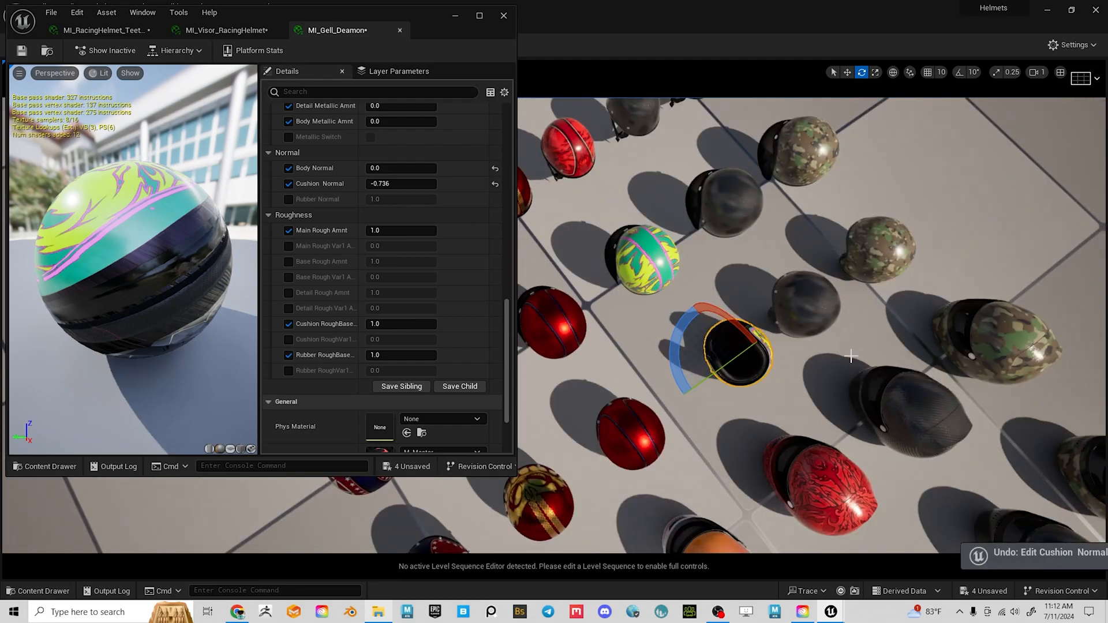
key(ctrl+z)
key(ctrl+z)
key(ctrl+z)
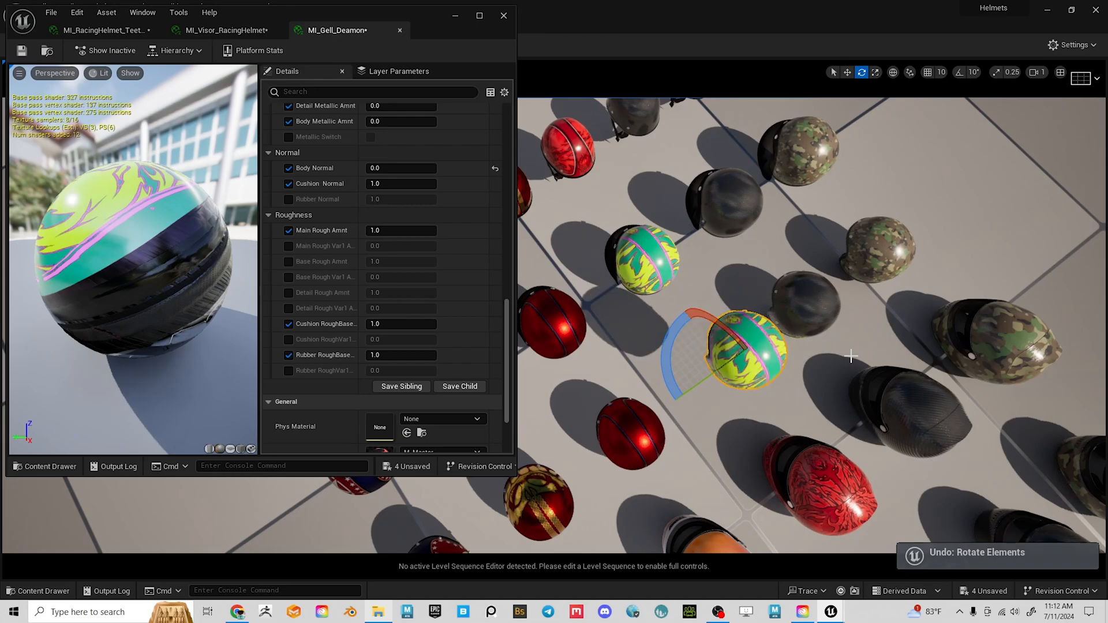
key(ctrl+z)
alt+drag(851, 356, 792, 317)
scroll(793, 316, up, 3)
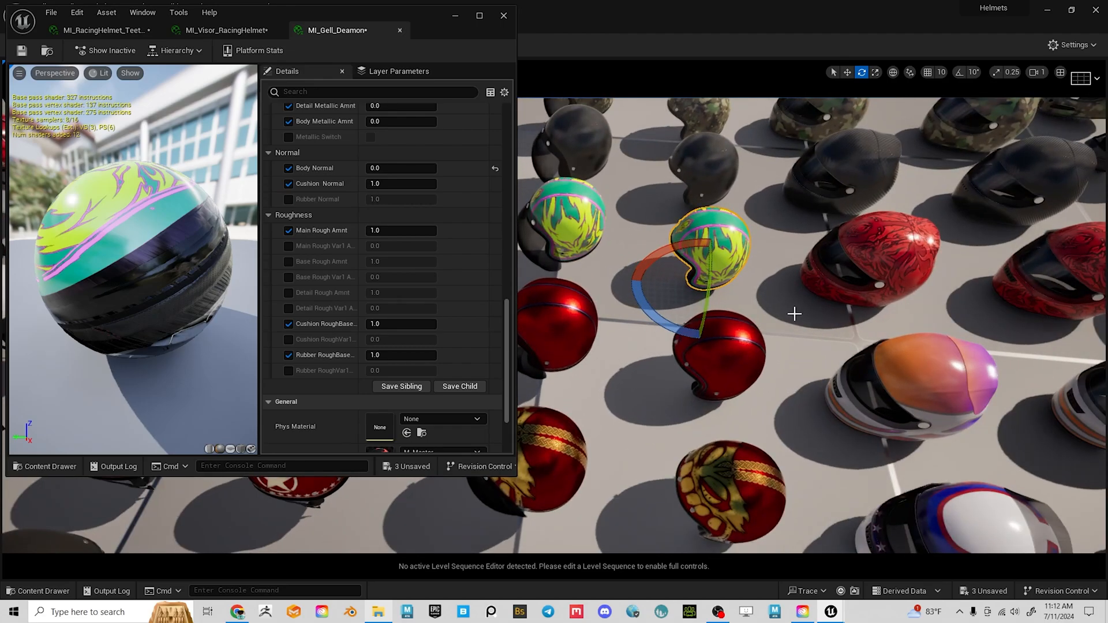
scroll(346, 236, down, 2)
scroll(383, 302, down, 3)
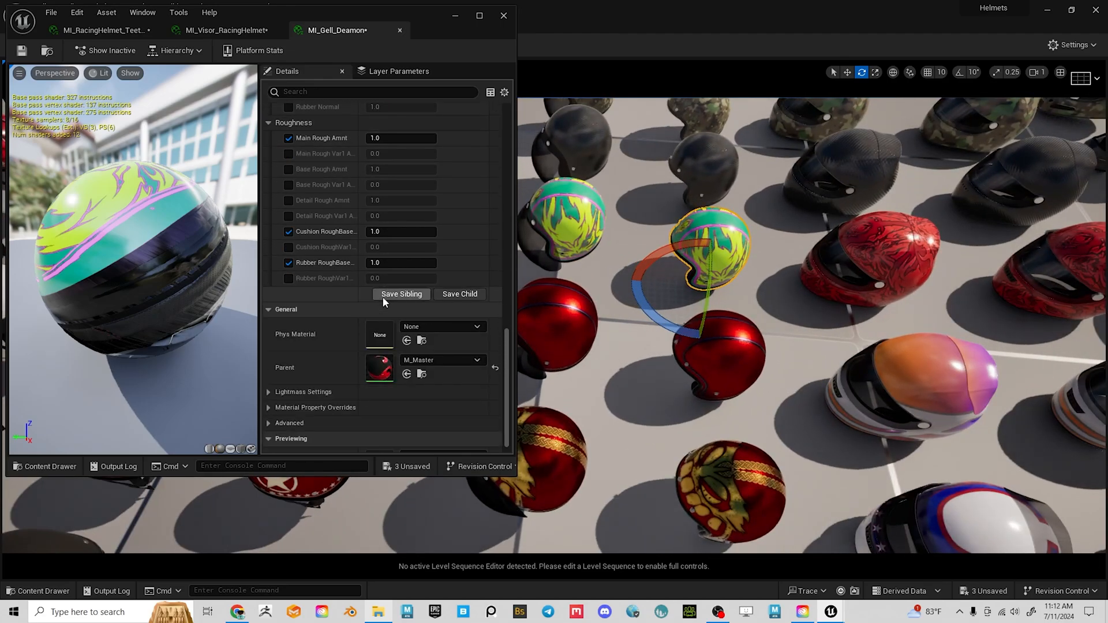
scroll(382, 306, up, 6)
scroll(389, 306, up, 3)
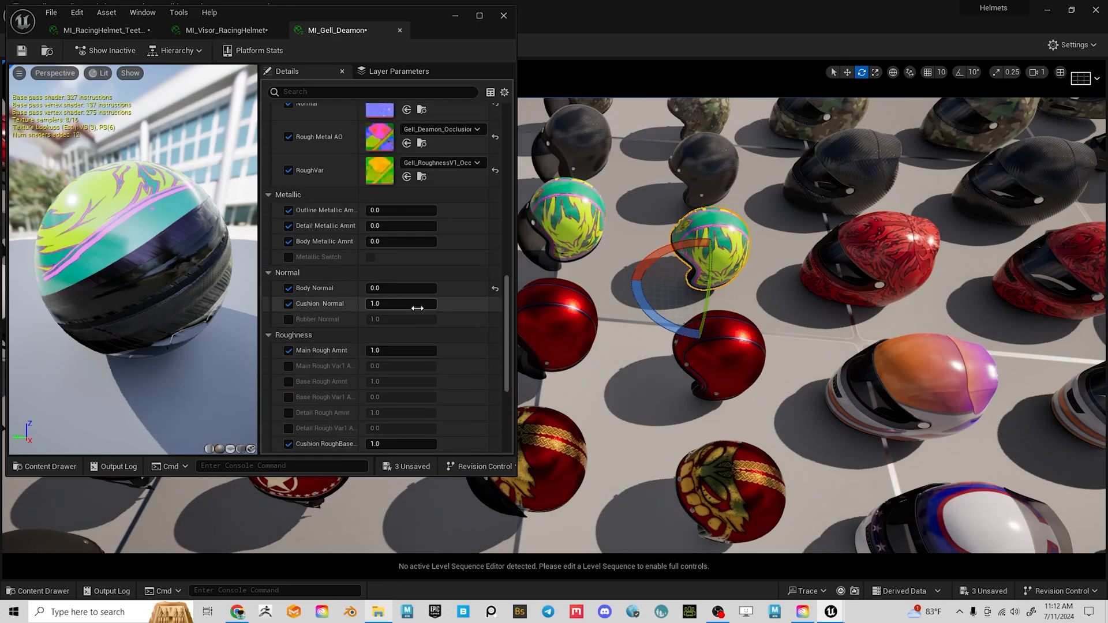
Turn on the demon helmet material's Metallic Switch and set Overall Metallic to 1, inspecting the metallic shell up close.
scroll(436, 324, up, 1)
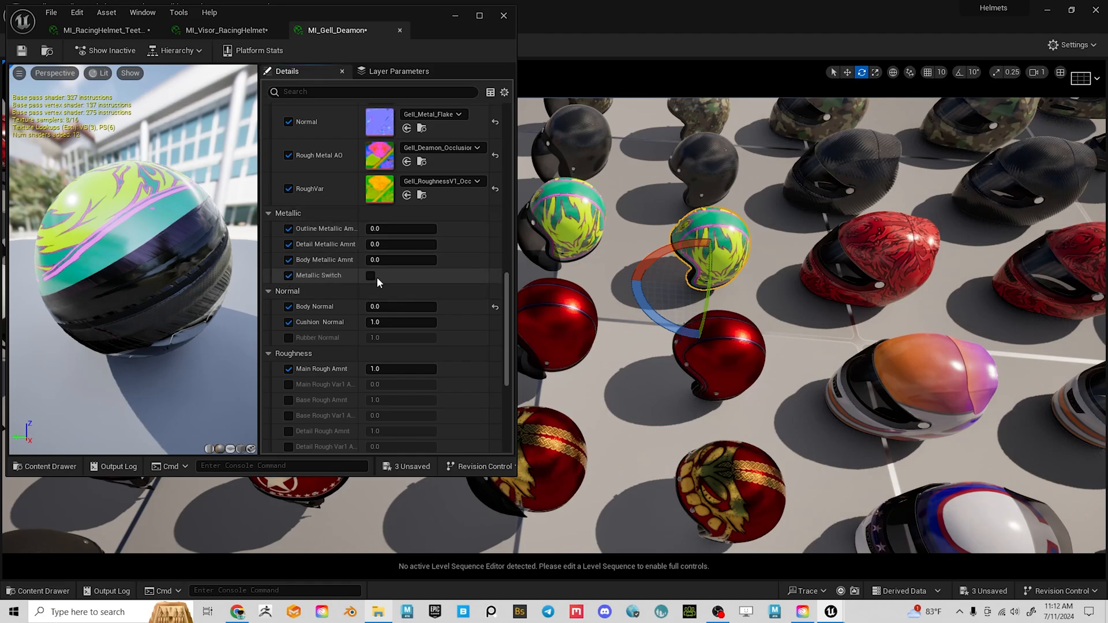
click(370, 276)
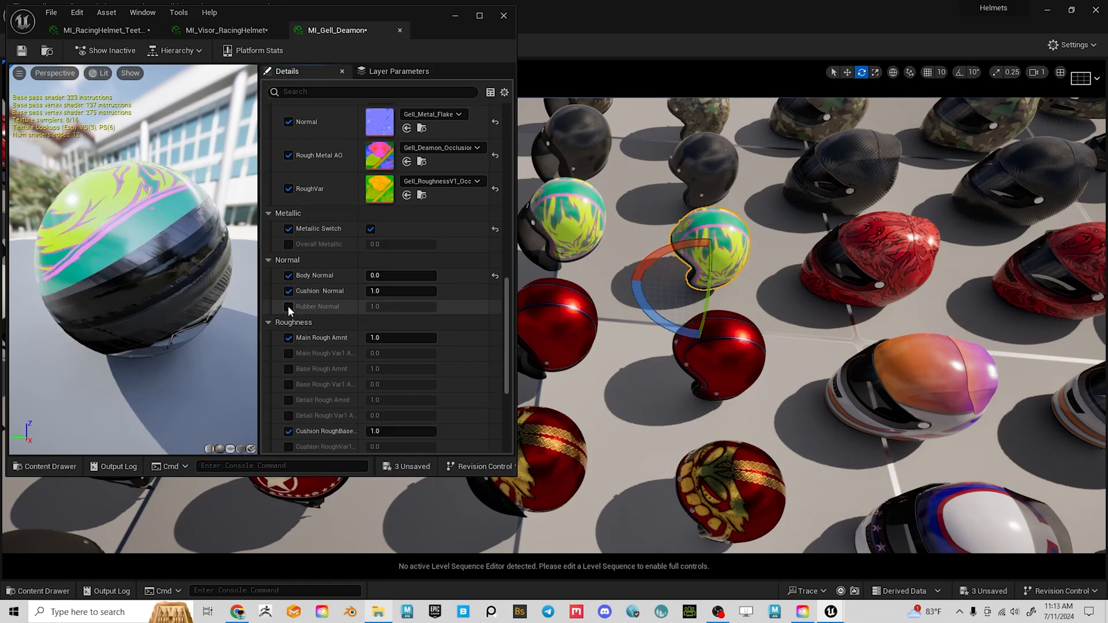
click(288, 244)
click(399, 244)
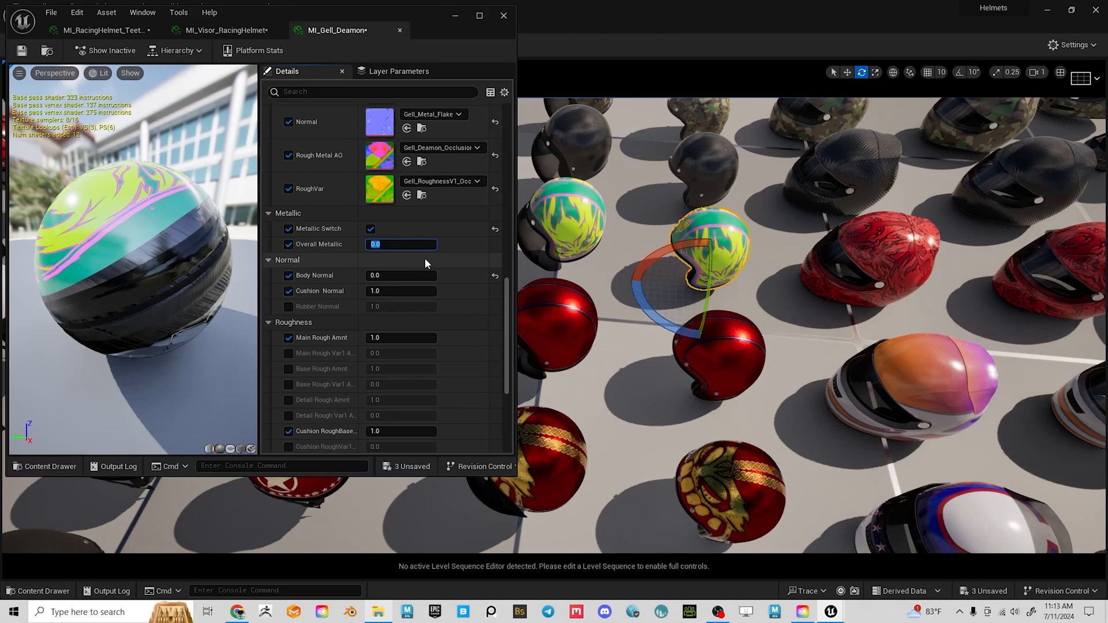
text(1)
key(Return)
scroll(849, 279, up, 3)
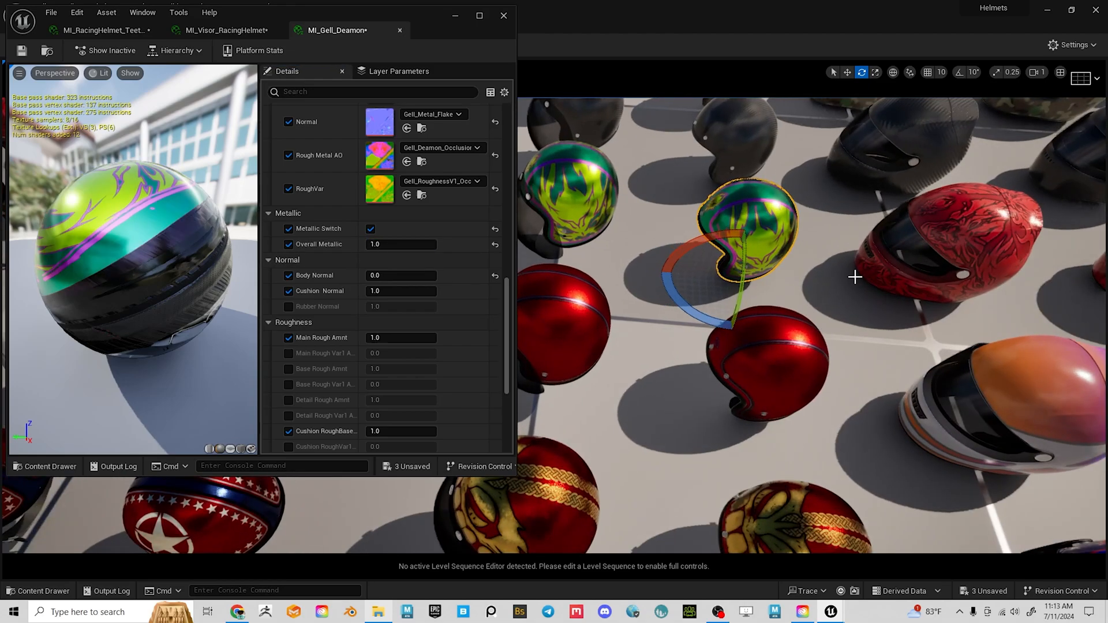
middle_drag(854, 277, 973, 192)
scroll(806, 292, up, 4)
middle_drag(806, 292, 834, 200)
alt+drag(833, 199, 805, 356)
alt+drag(767, 395, 790, 372)
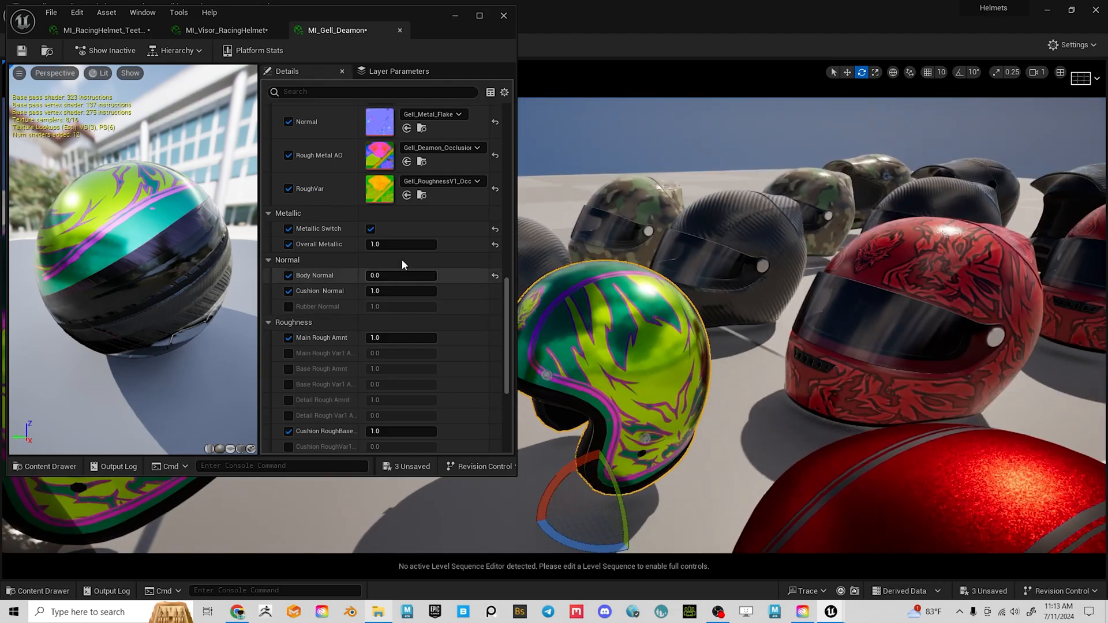
Set Body Normal to 1 and inspect the metal-flake texture on the demon helmet's shell.
click(397, 275)
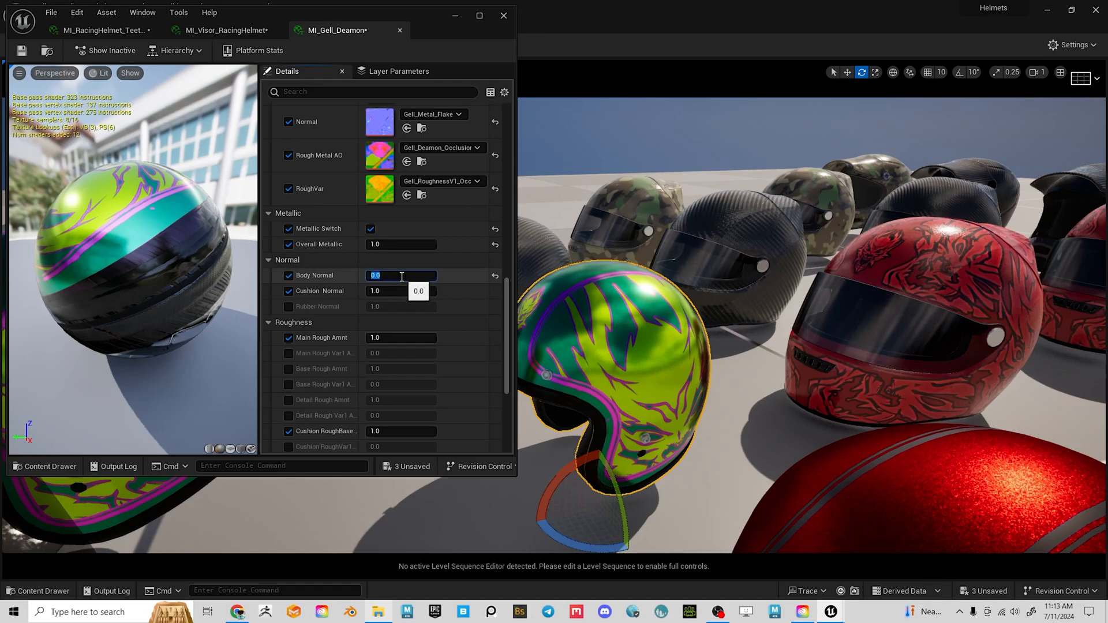
text(1)
key(Return)
alt+drag(695, 348, 519, 372)
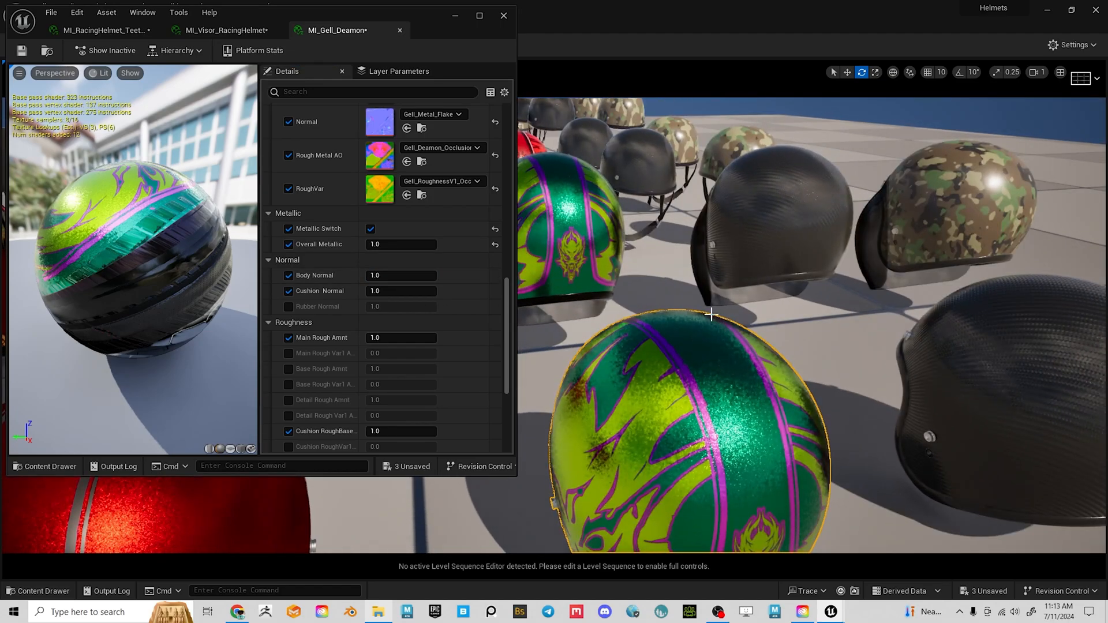
Remove the Outline Color Tint and Outline Color Switch overrides, and set Outline Color Hue to 3.
scroll(396, 244, up, 5)
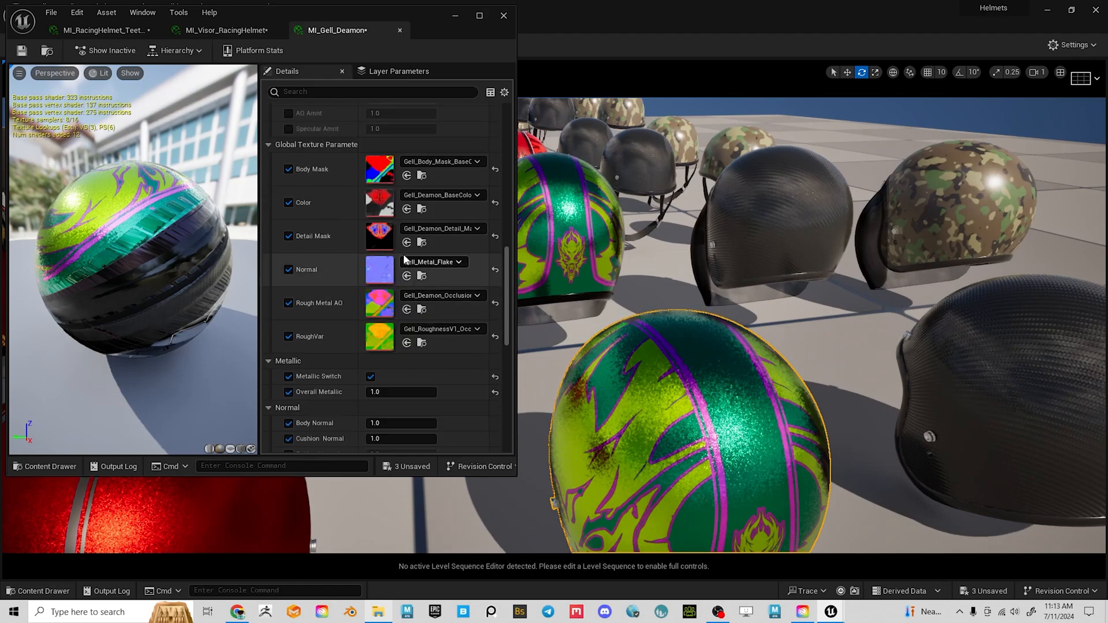
scroll(404, 260, up, 8)
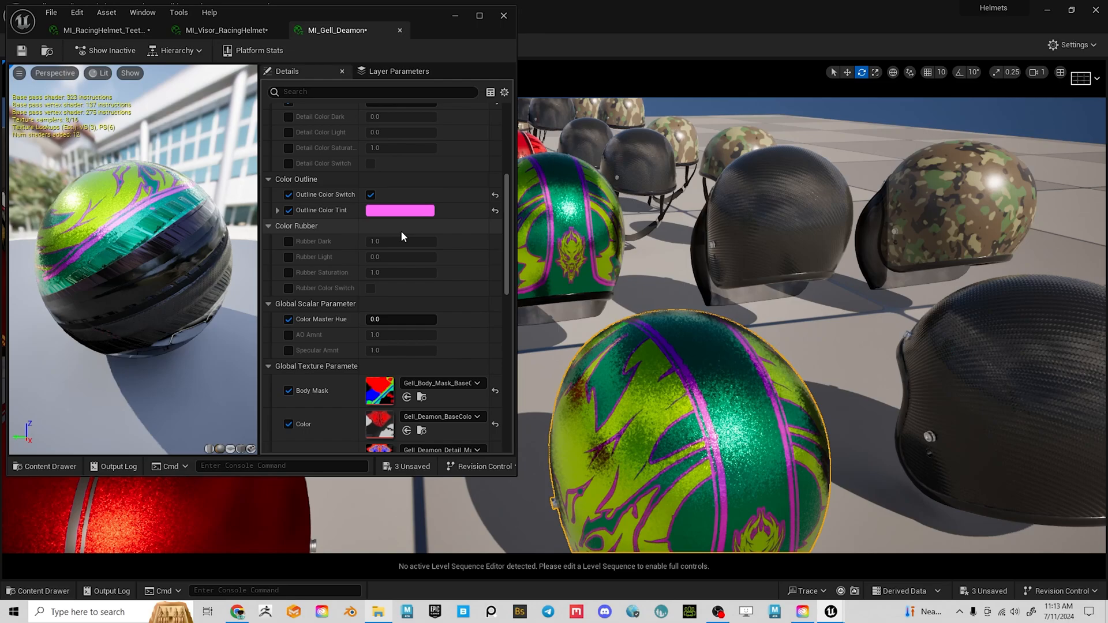
scroll(388, 194, up, 3)
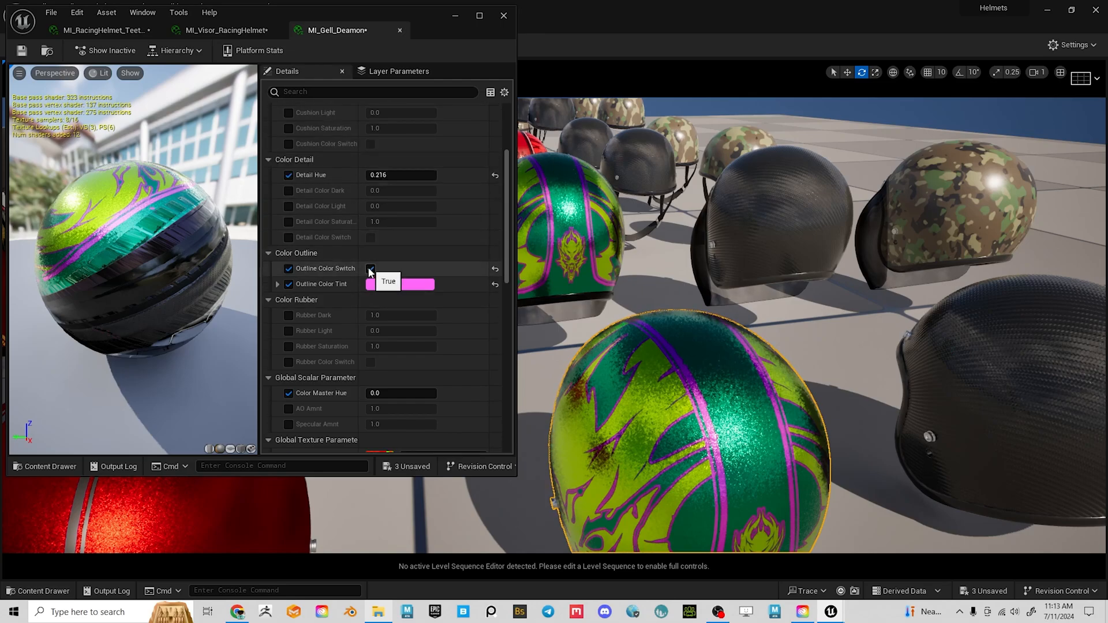
click(288, 284)
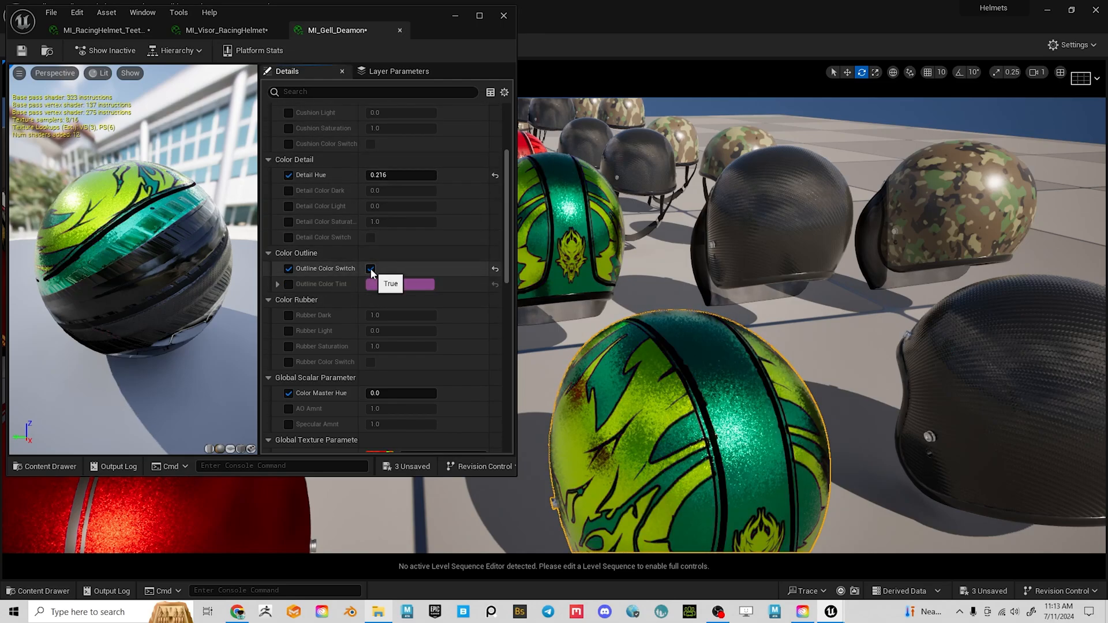
click(370, 268)
click(288, 269)
click(288, 331)
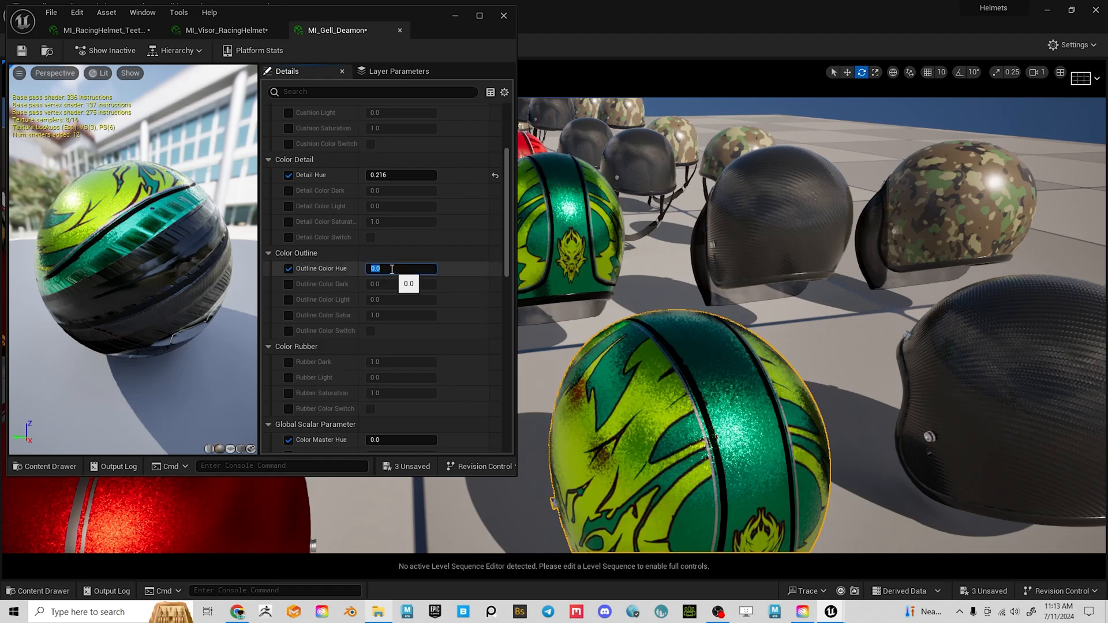
text(3)
Set both the Detail Hue and the Base Color Hue of the demon helmet to 0.
click(398, 175)
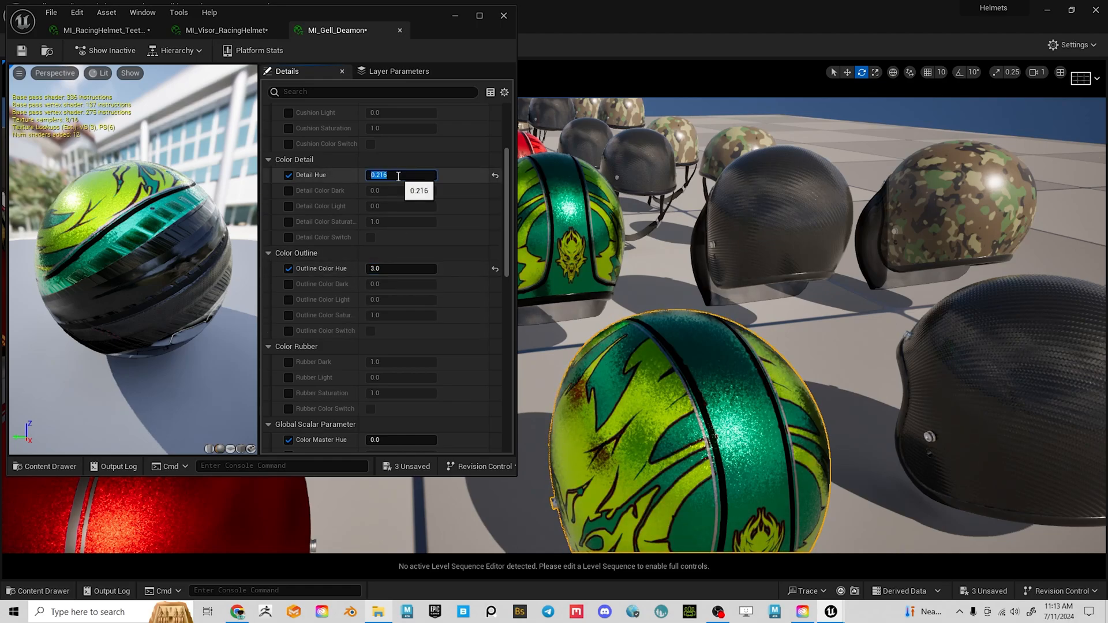
text(0)
key(Return)
alt+drag(656, 364, 768, 384)
scroll(418, 205, up, 5)
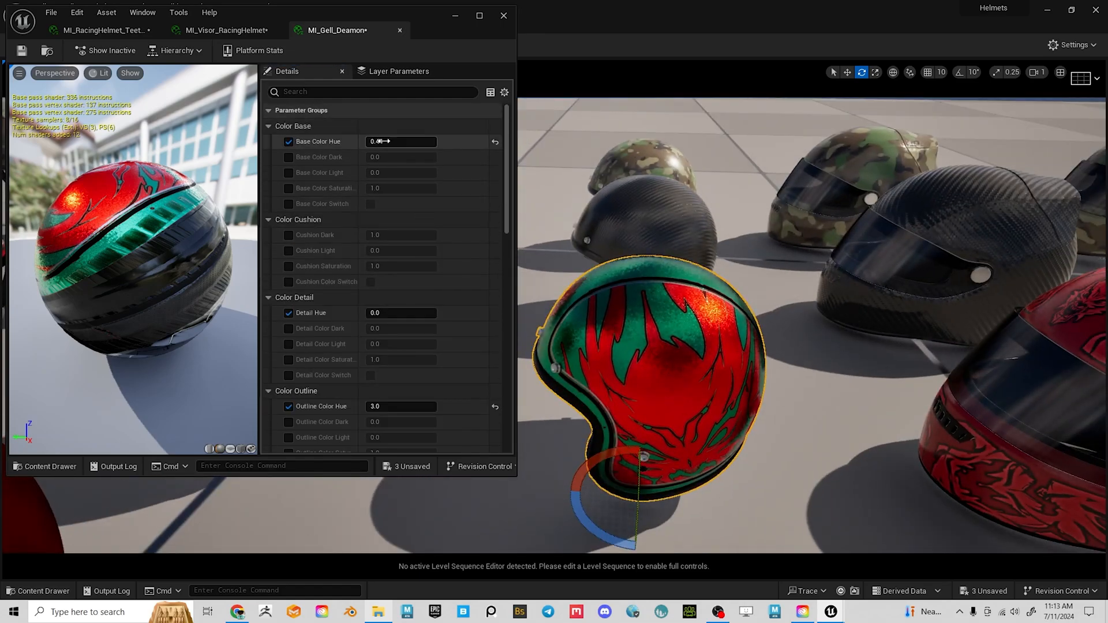
text(0)
key(Return)
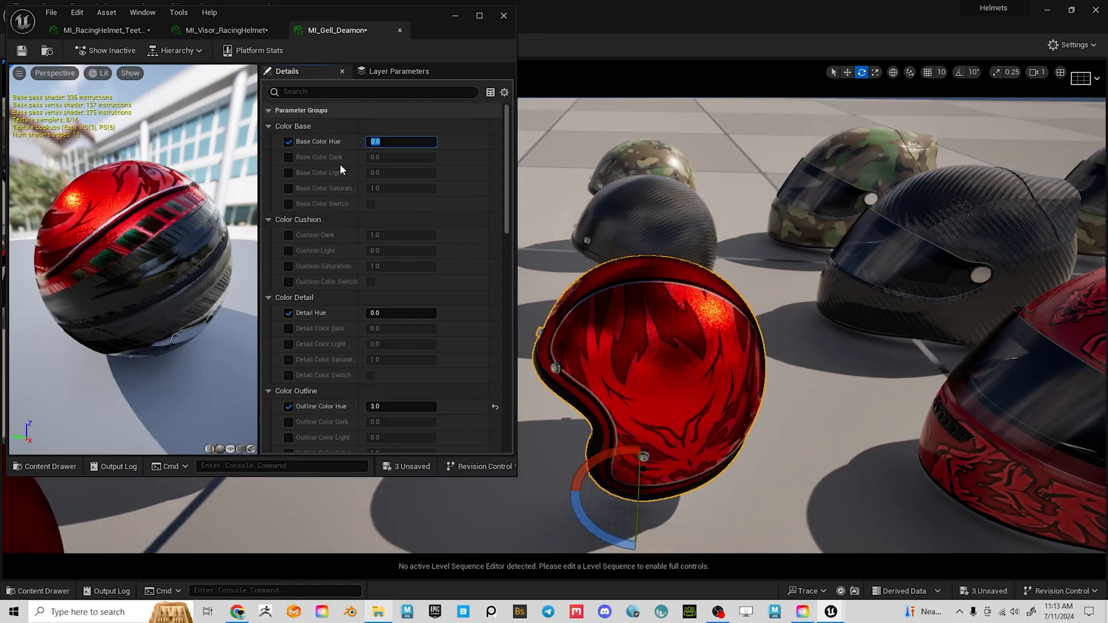
Disable the Overall Metallic and Metallic Switch overrides on the demon helmet material.
scroll(417, 344, down, 5)
scroll(393, 341, down, 10)
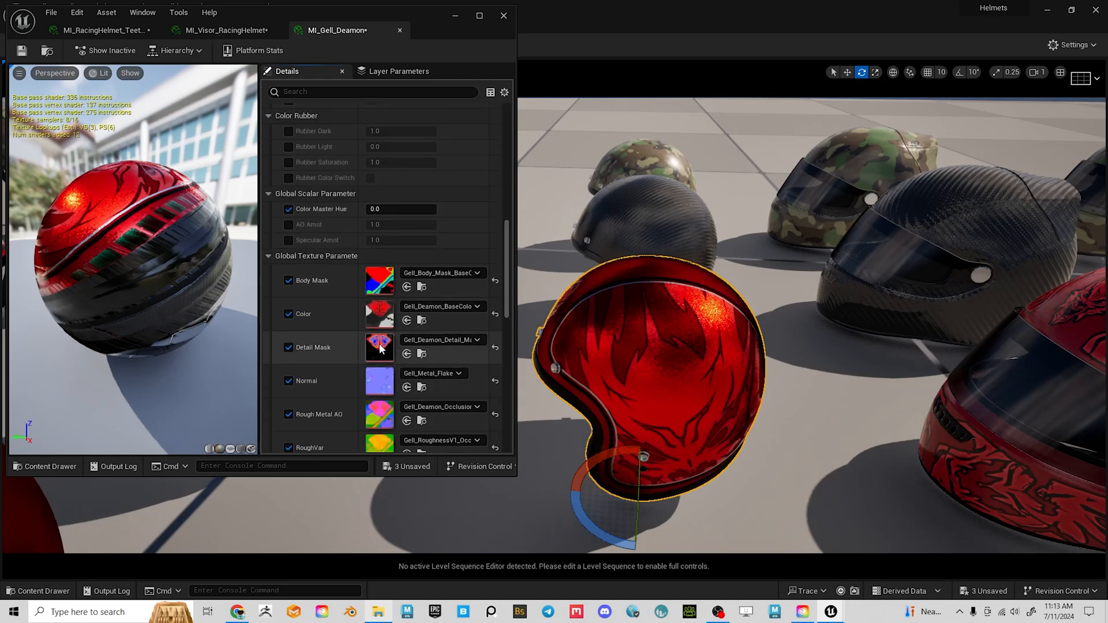
scroll(367, 360, down, 2)
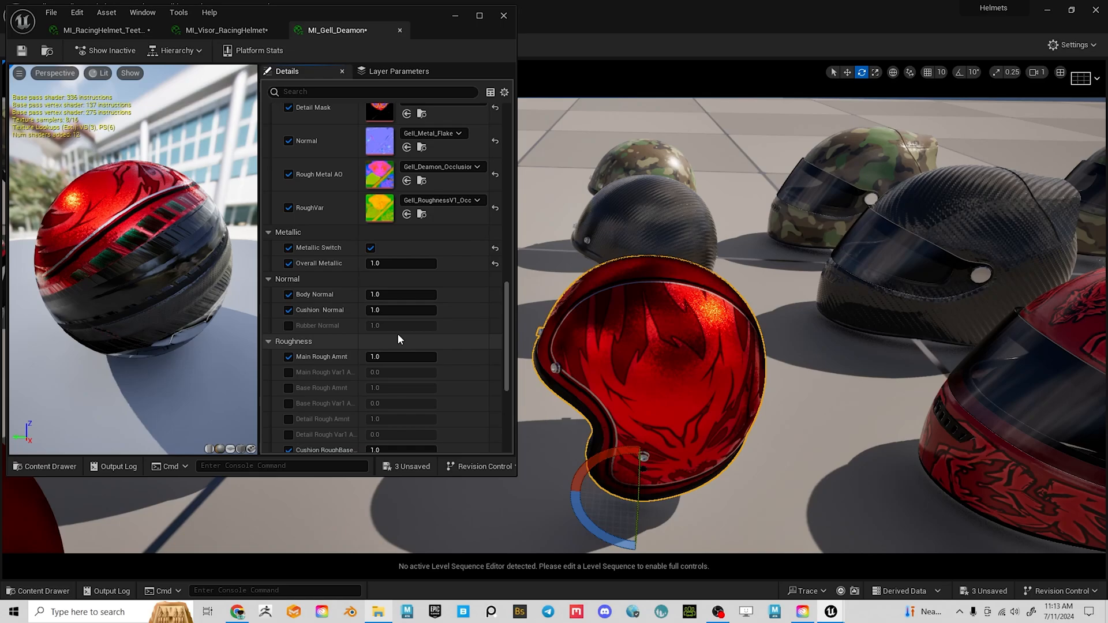
click(288, 264)
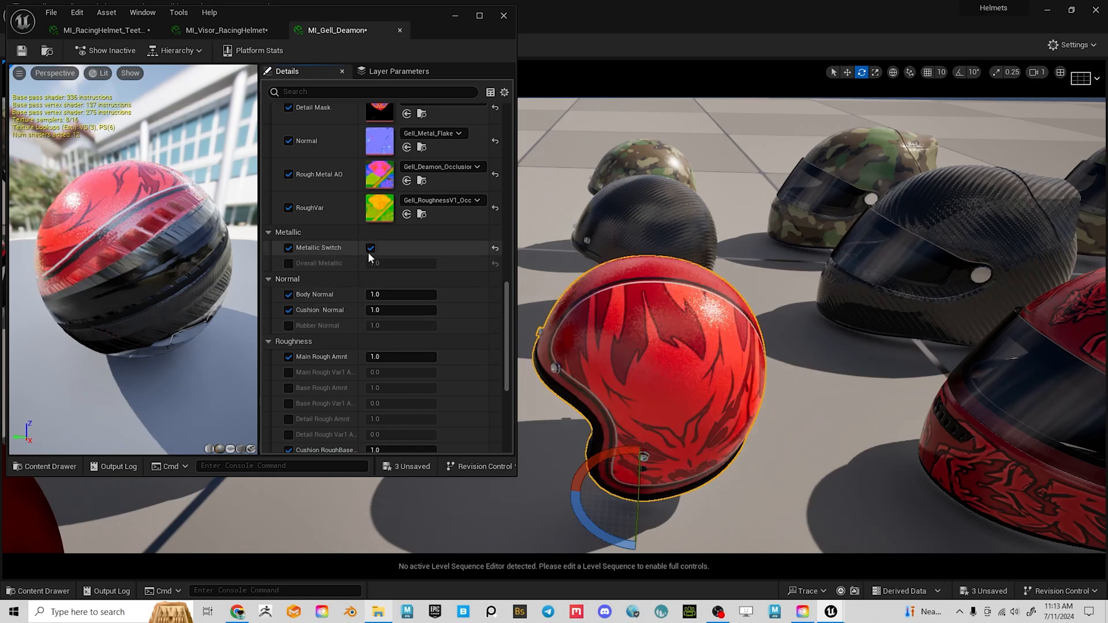
click(288, 247)
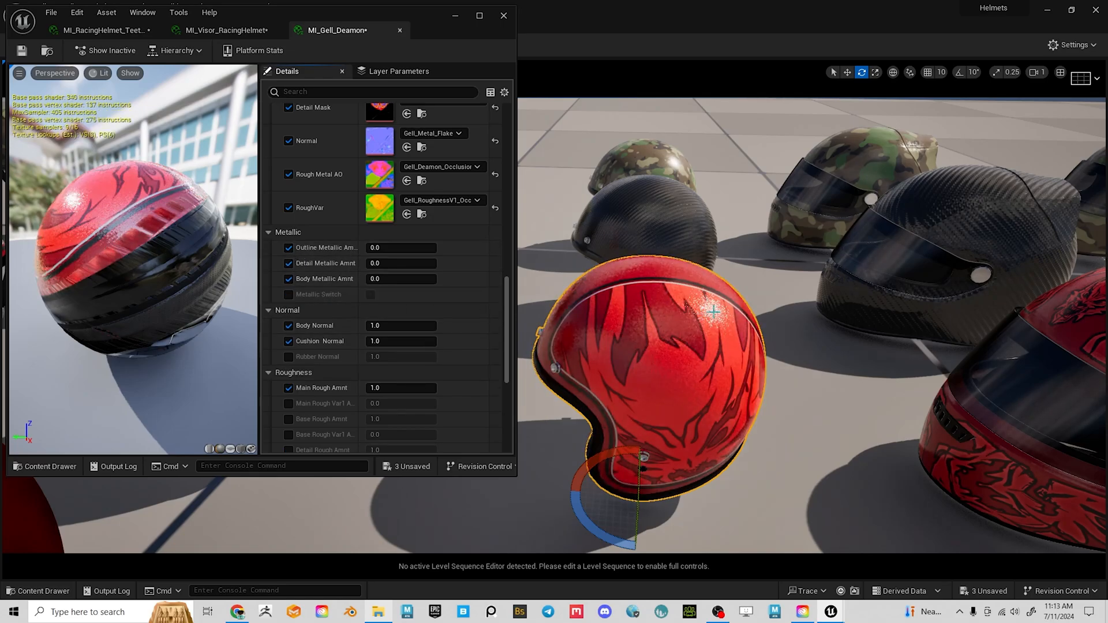
Select the demon helmet with the visor and open its visor material instance, MI_GellVisor.
alt+drag(692, 346, 565, 364)
alt+drag(1027, 315, 888, 323)
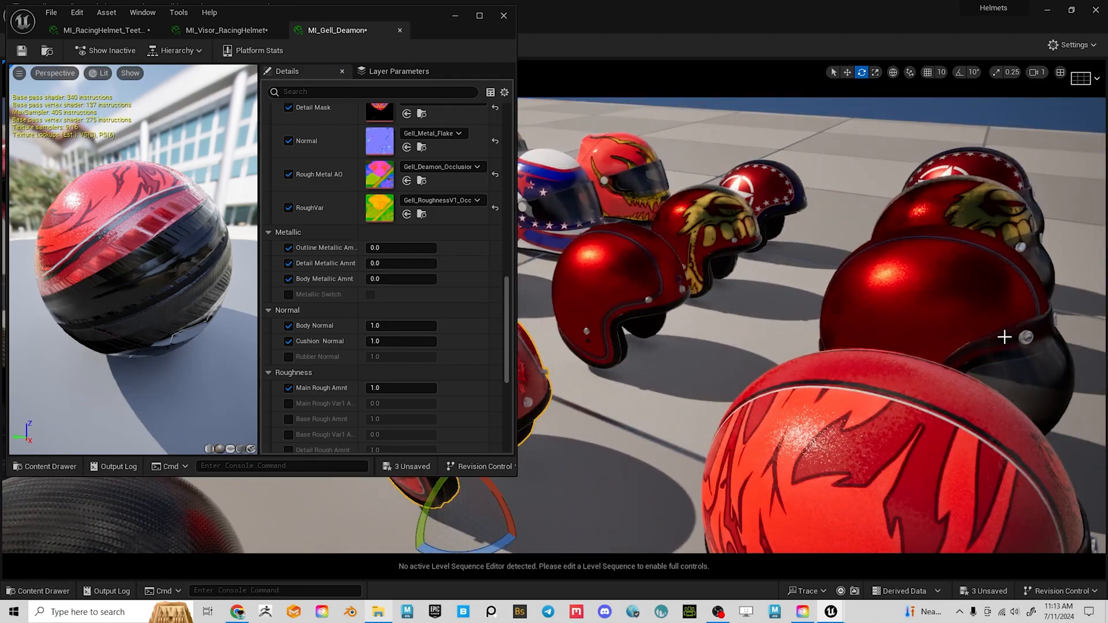
mouse_move(1004, 336)
alt+mouse_down()
mouse_move(981, 340)
mouse_move(1016, 352)
mouse_move(999, 344)
alt+mouse_up()
drag(932, 321, 970, 375)
alt+drag(837, 317, 819, 299)
click(837, 309)
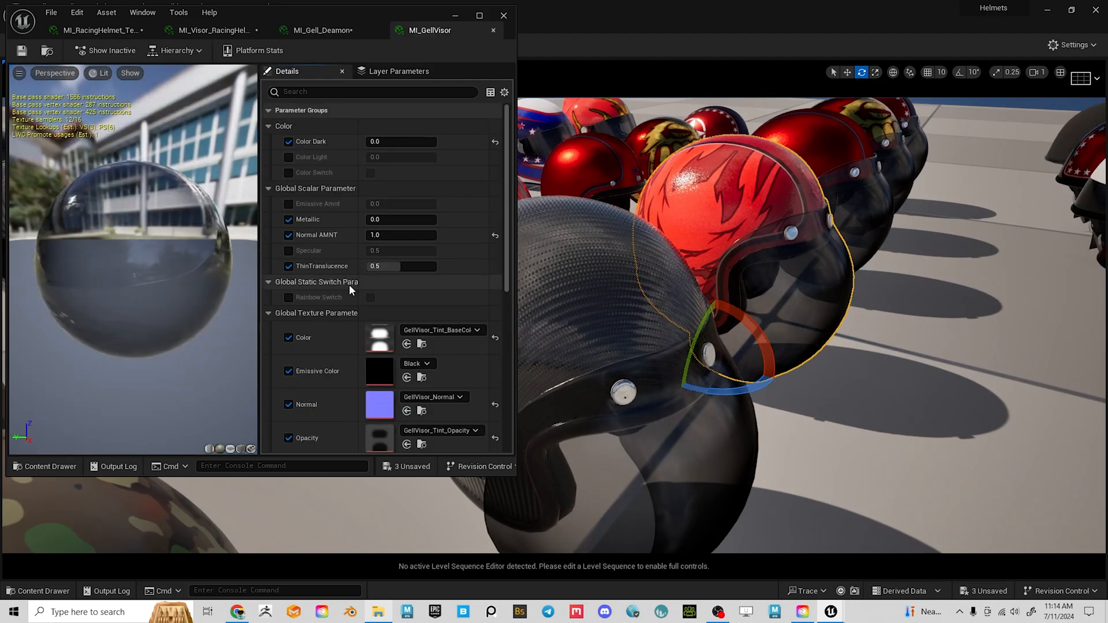
Enable the visor's Rainbow Switch, set its Metallic to 0.92, and examine the rainbow visors across the helmets.
click(288, 297)
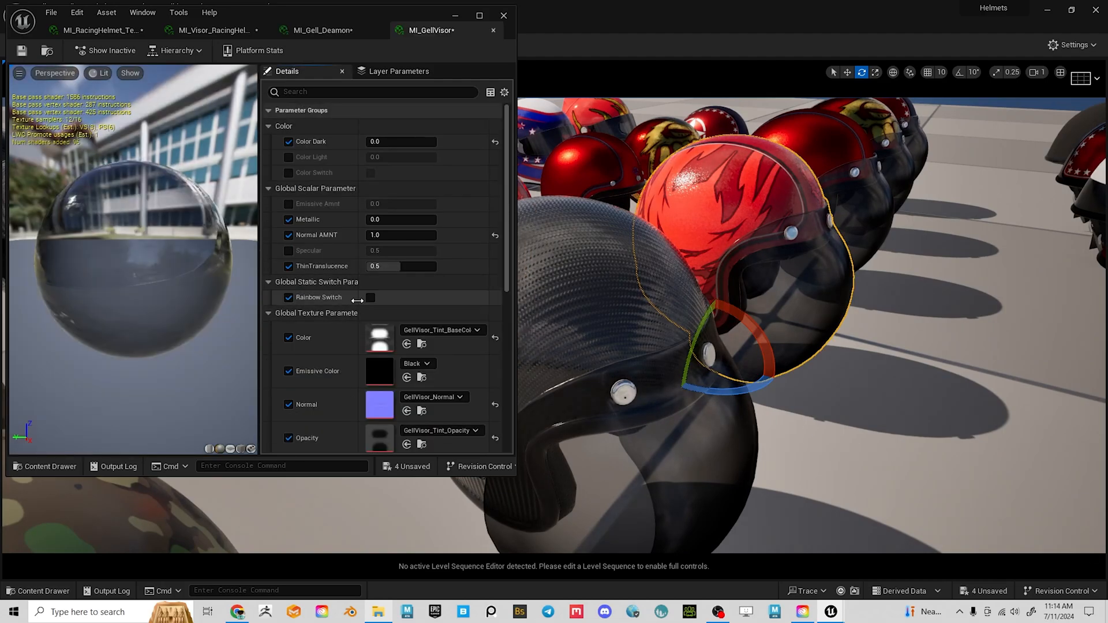
click(370, 298)
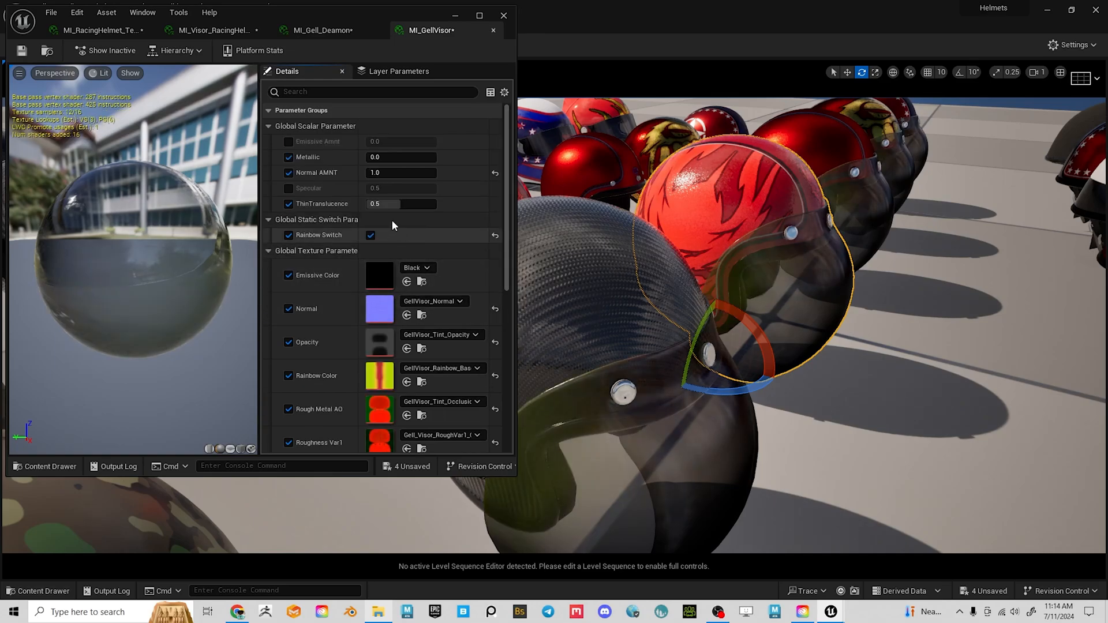
drag(383, 156, 427, 157)
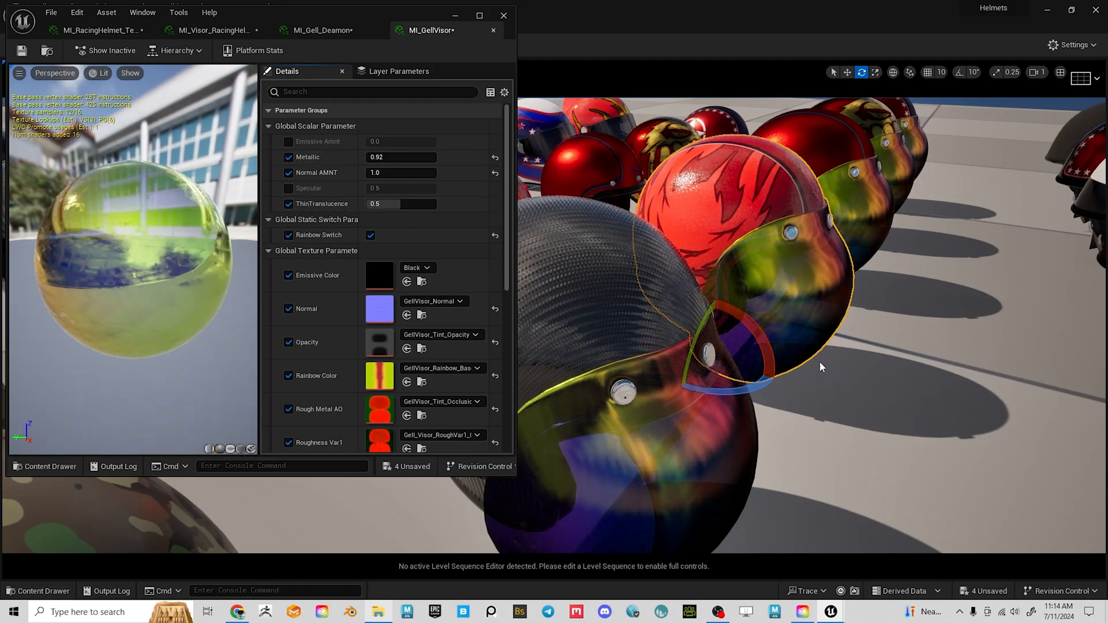
mouse_move(822, 368)
right_down()
mouse_move(822, 323)
mouse_move(850, 374)
mouse_move(834, 357)
right_up()
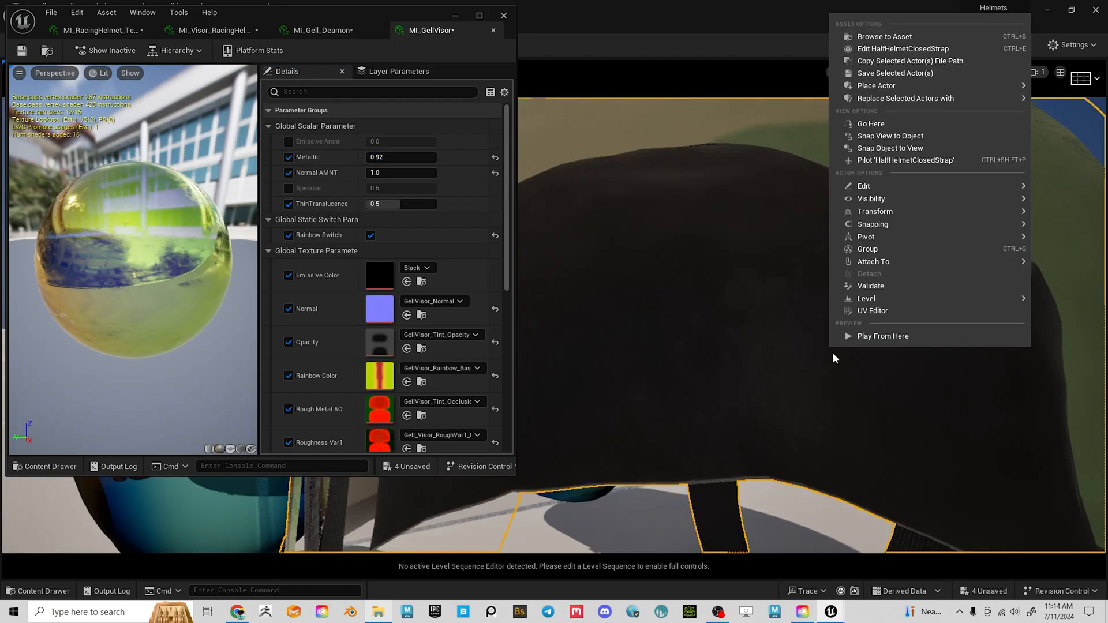
text(f)
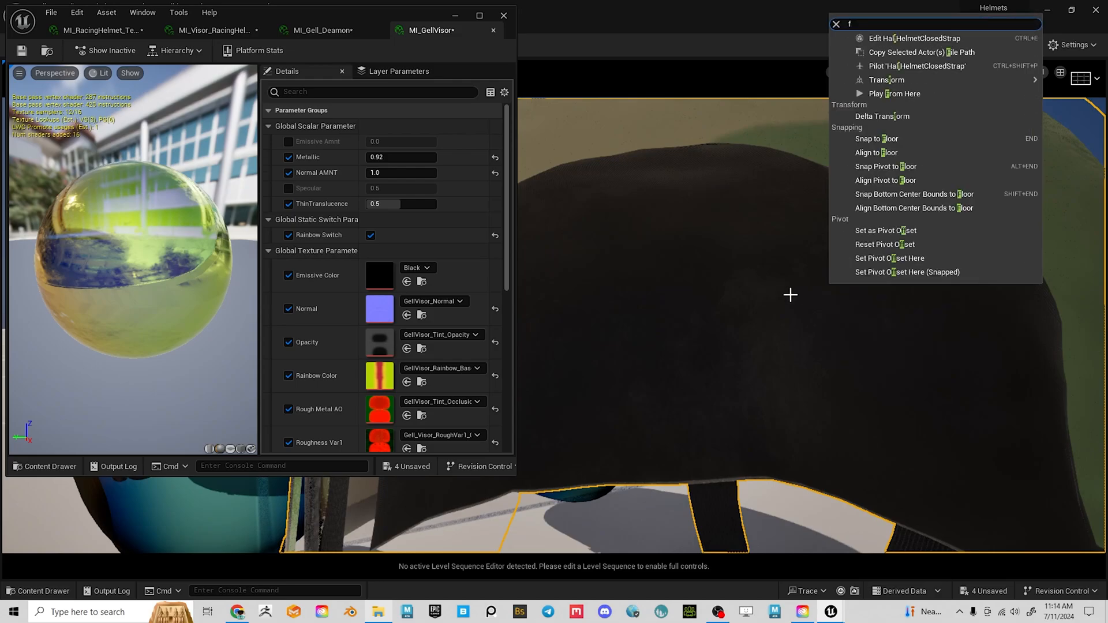
click(735, 298)
key(f)
right_drag(771, 338, 811, 336)
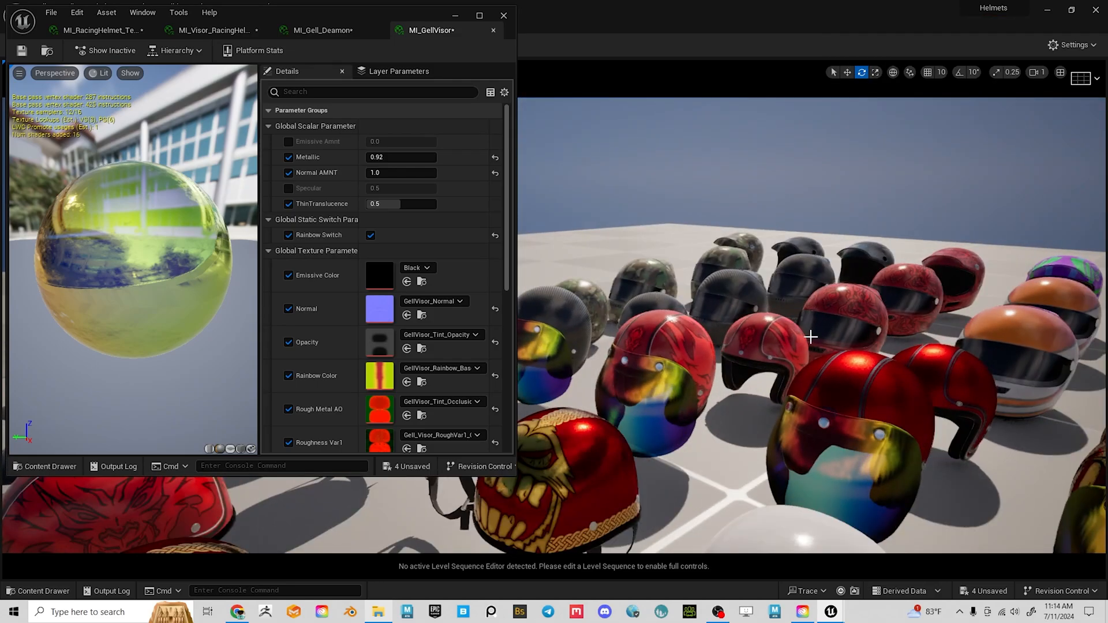
right_drag(868, 365, 769, 333)
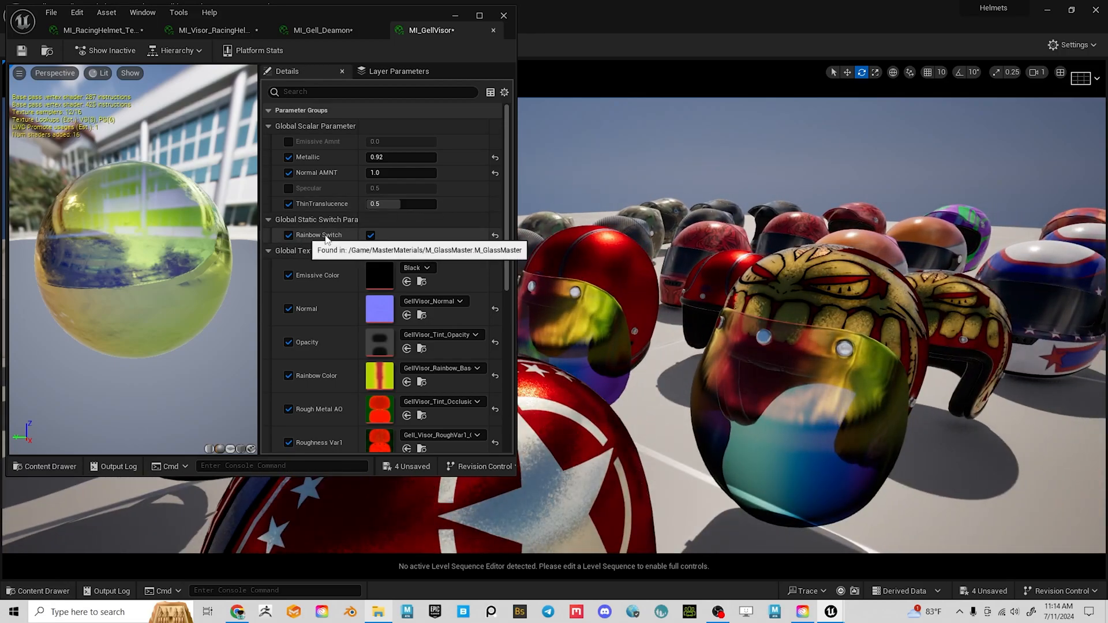
Replace the visor's rainbow effect and ThinTranslucence override with the Color Switch and a white Color Tint.
click(371, 235)
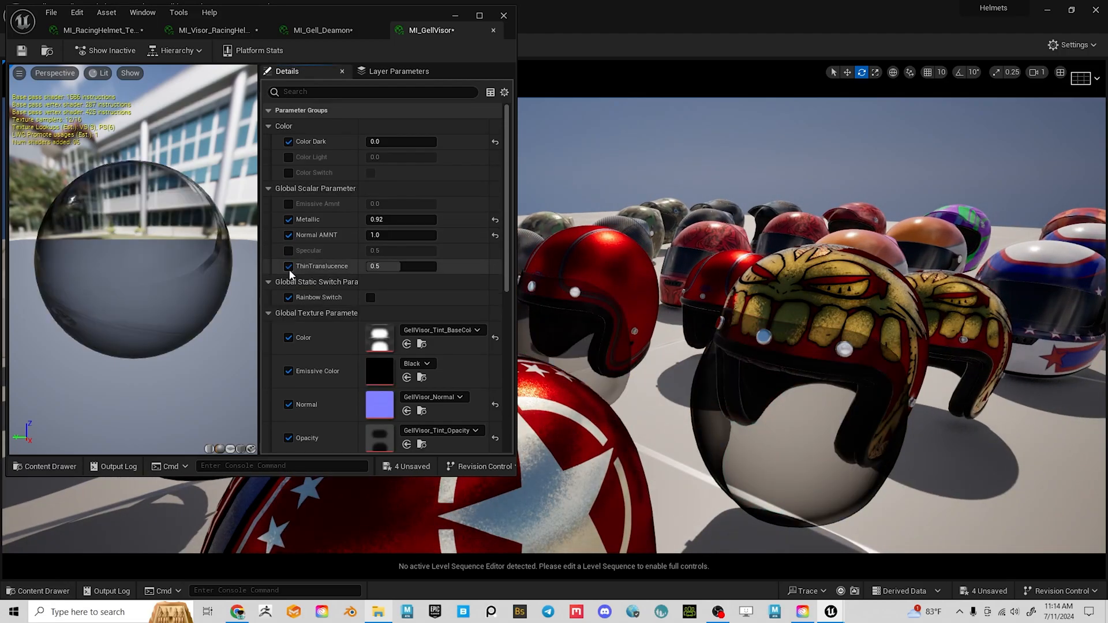
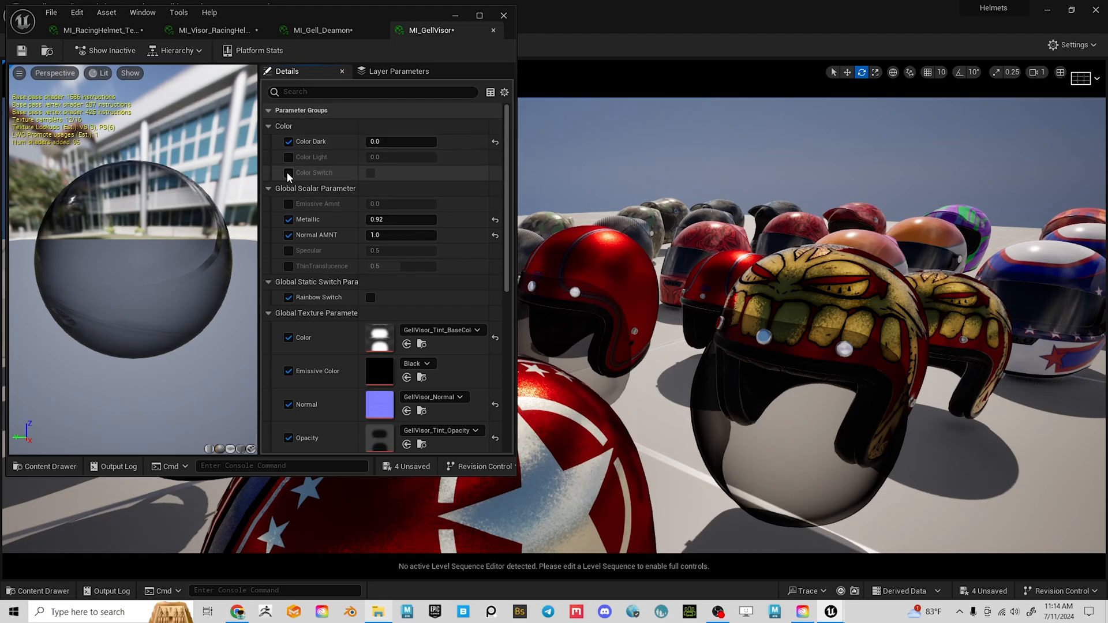
click(370, 173)
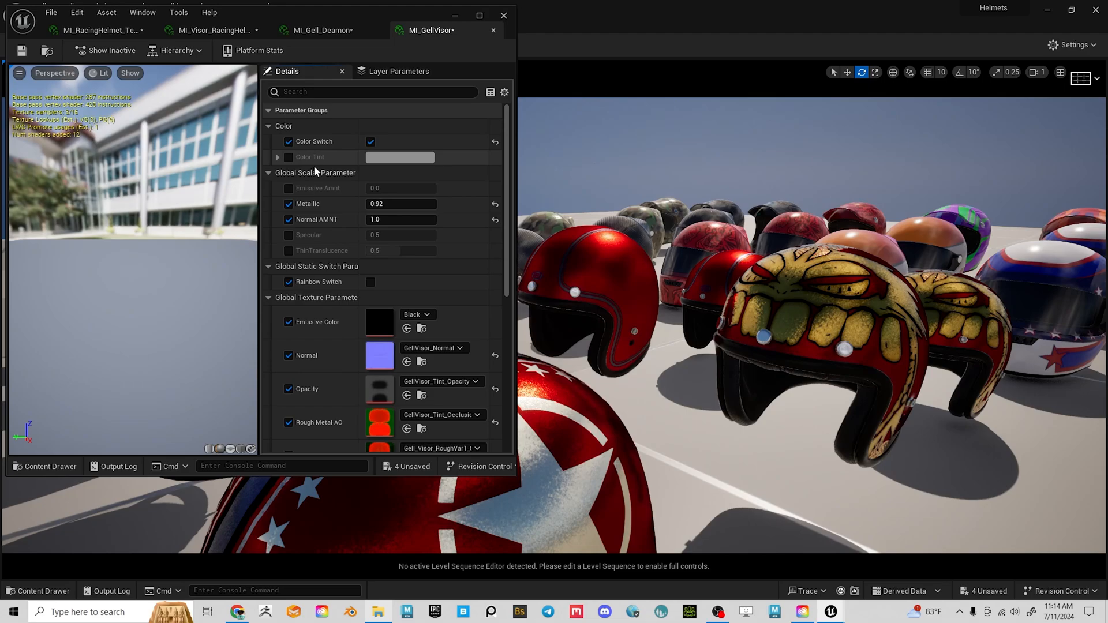
click(288, 158)
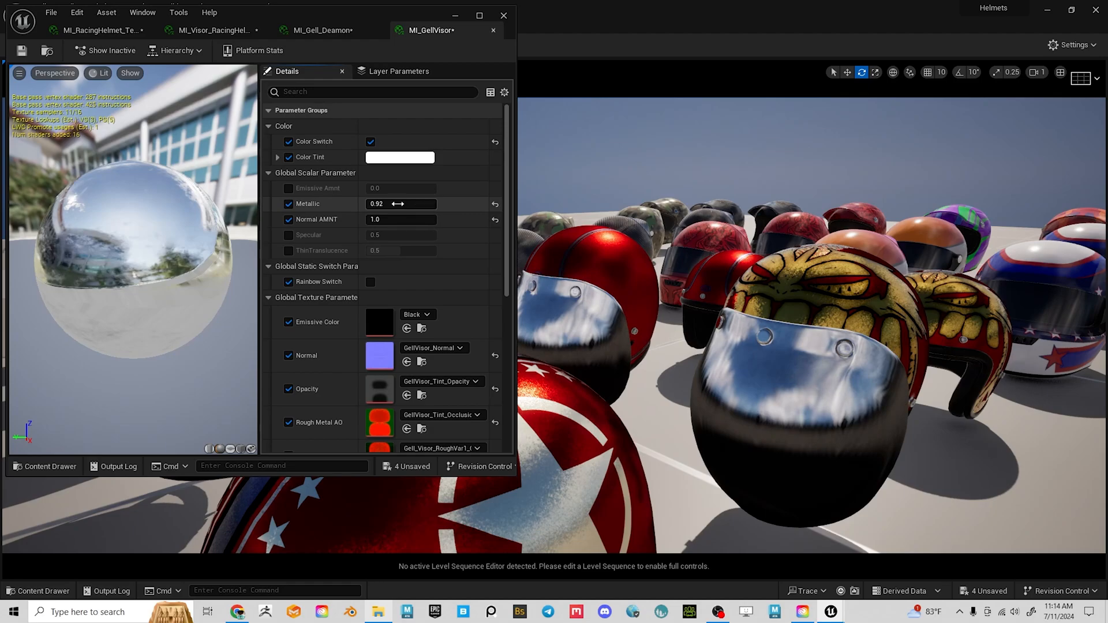
Lower the visor's Metallic to 0.56, override ThinTranslucence with 1.0, and inspect the visors in the level.
drag(398, 203, 375, 204)
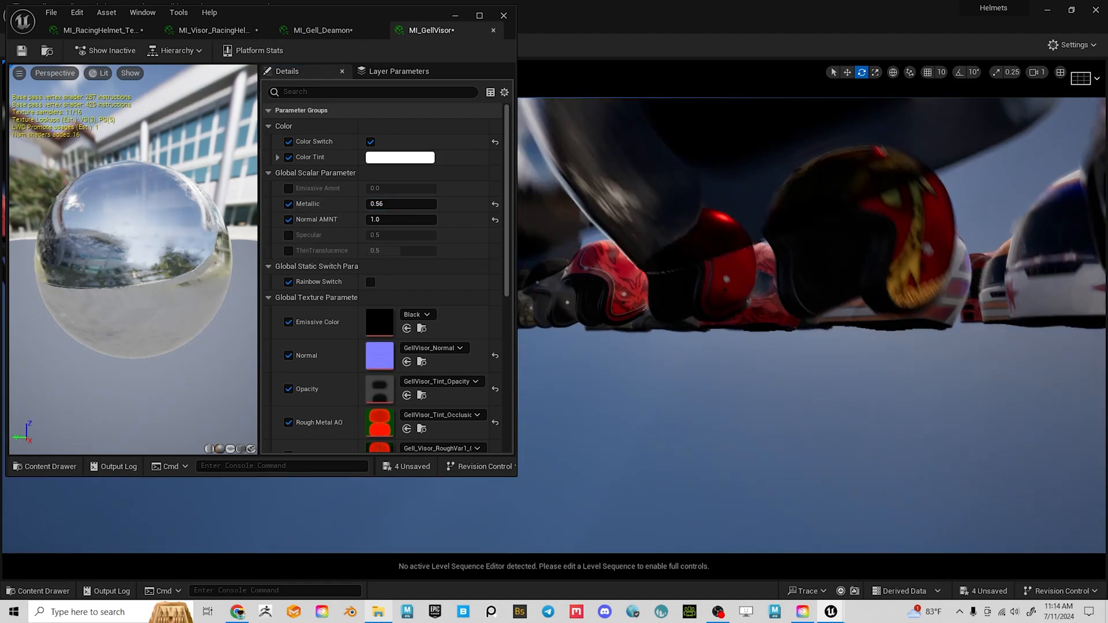
right_drag(808, 323, 779, 373)
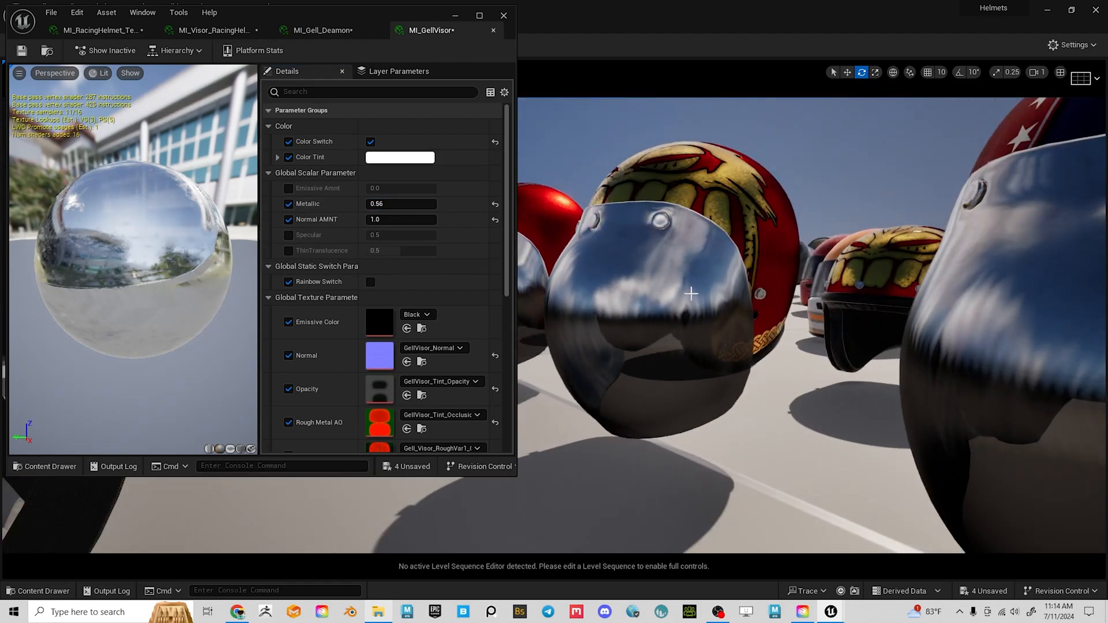
click(289, 250)
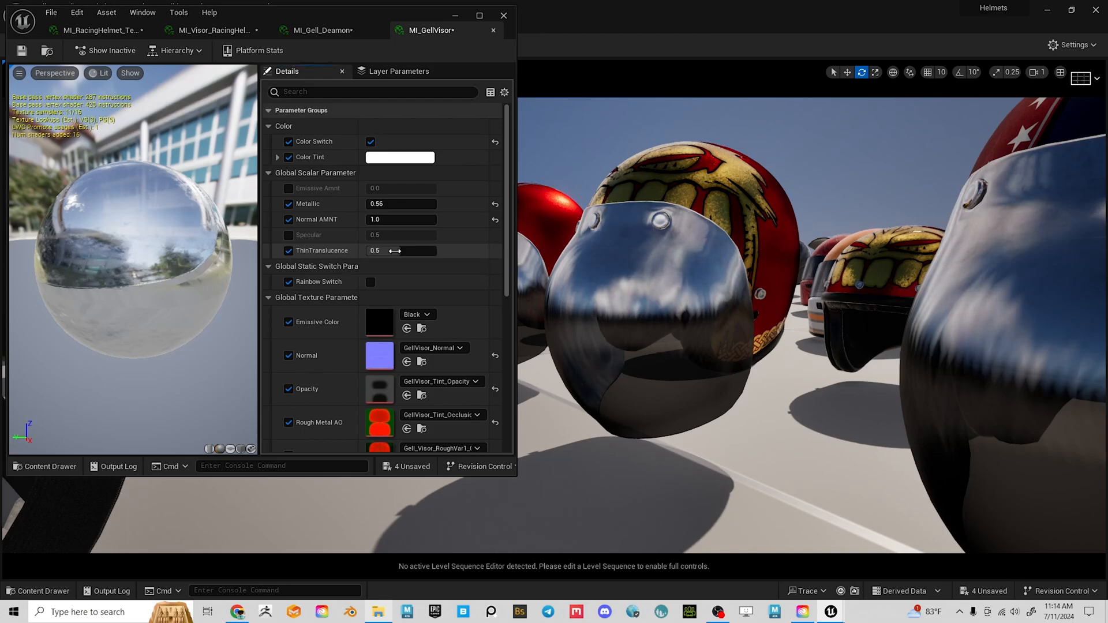
drag(419, 250, 438, 251)
scroll(693, 366, down, 1)
right_click(693, 366)
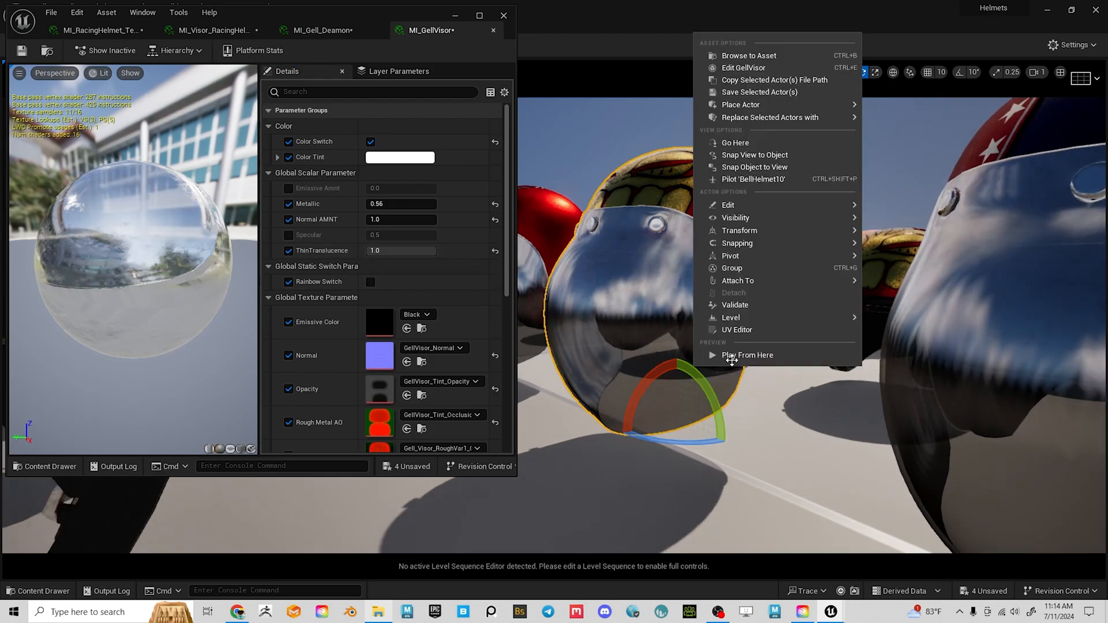
right_drag(843, 417, 837, 360)
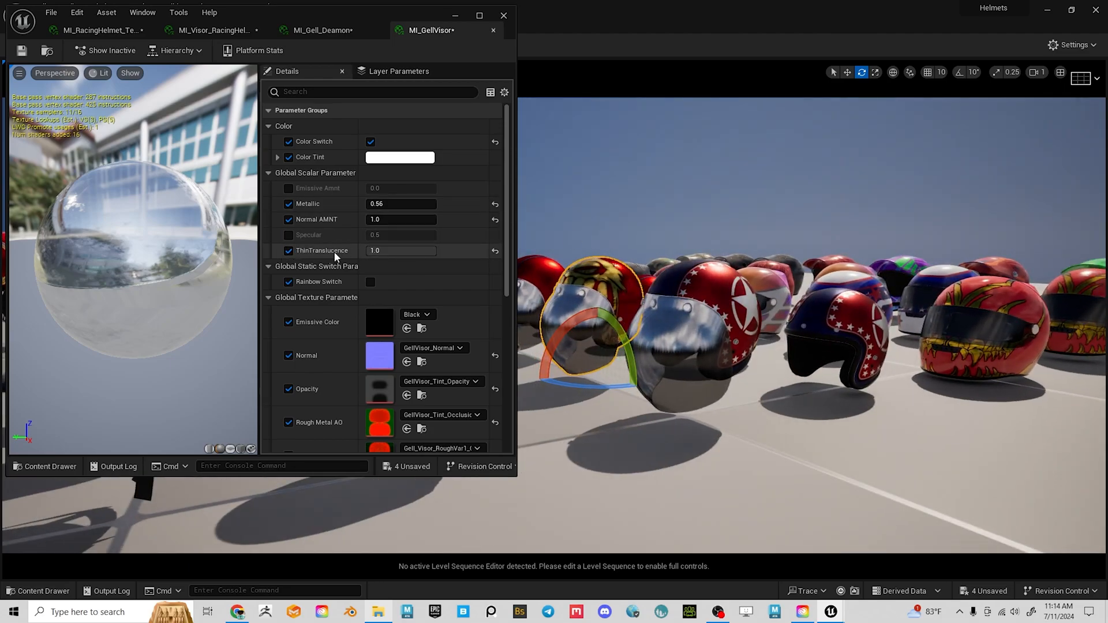
Set the visor's ThinTranslucence to 0.5 and its Metallic to 0.
click(413, 249)
text(0.5)
key(Return)
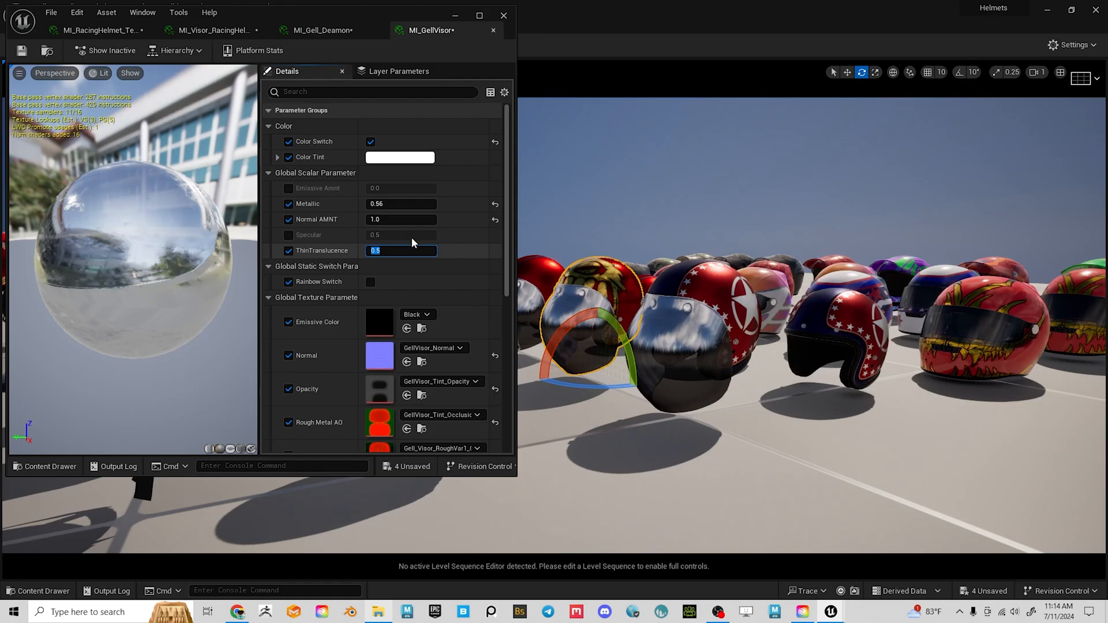
click(396, 205)
text(0)
key(Return)
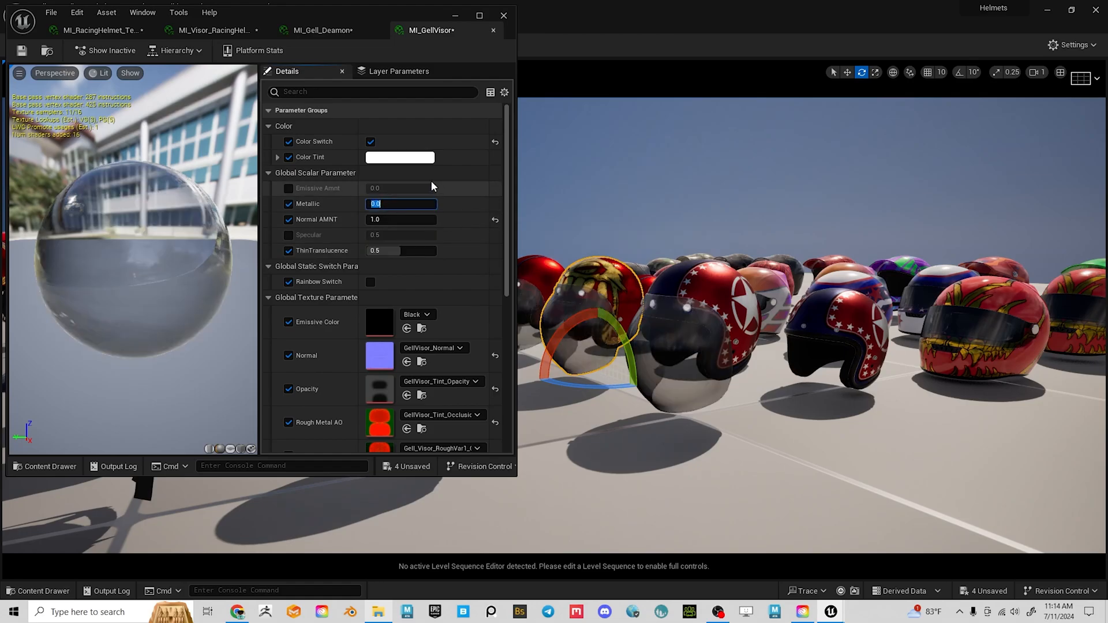
Turn off the visor's Color Switch, review the clear visors among the helmets, and close the material instance editor.
click(370, 142)
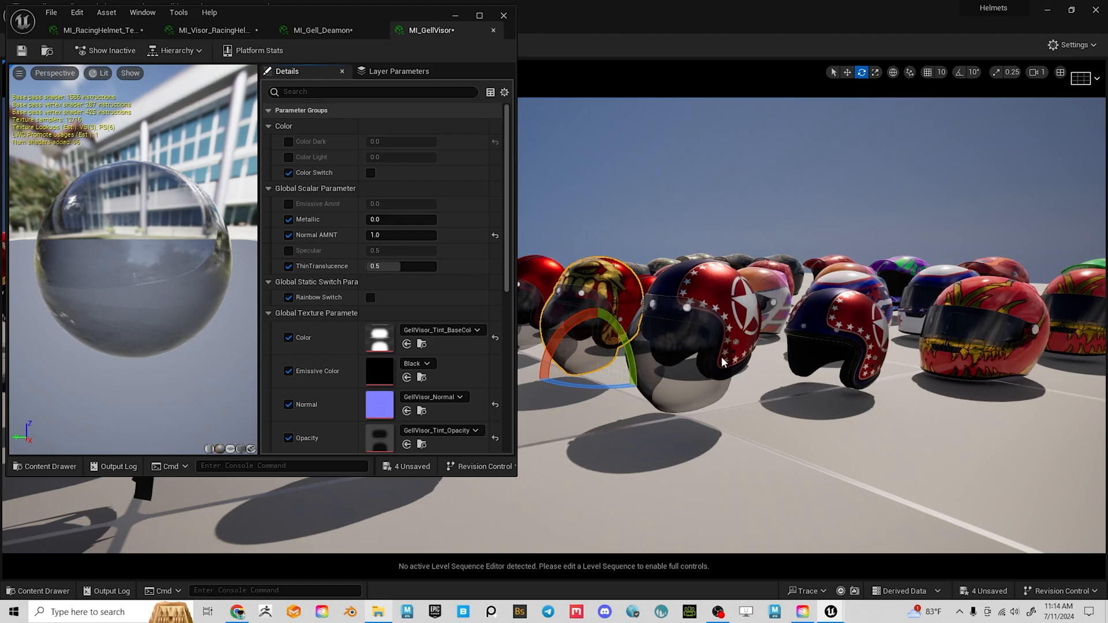
alt+drag(721, 363, 760, 400)
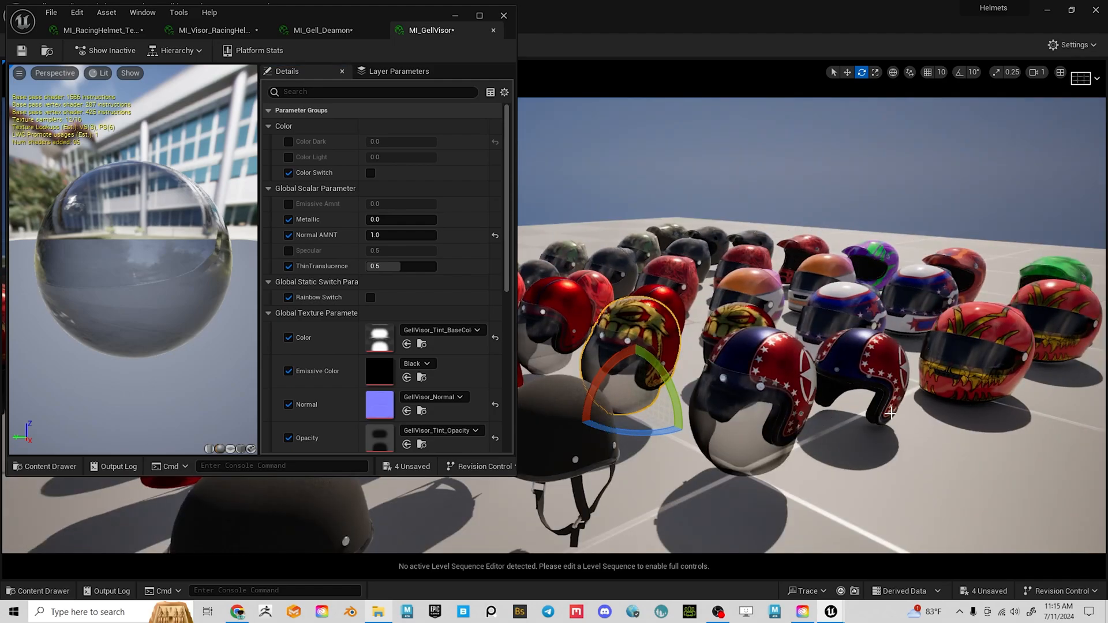
middle_drag(847, 428, 681, 418)
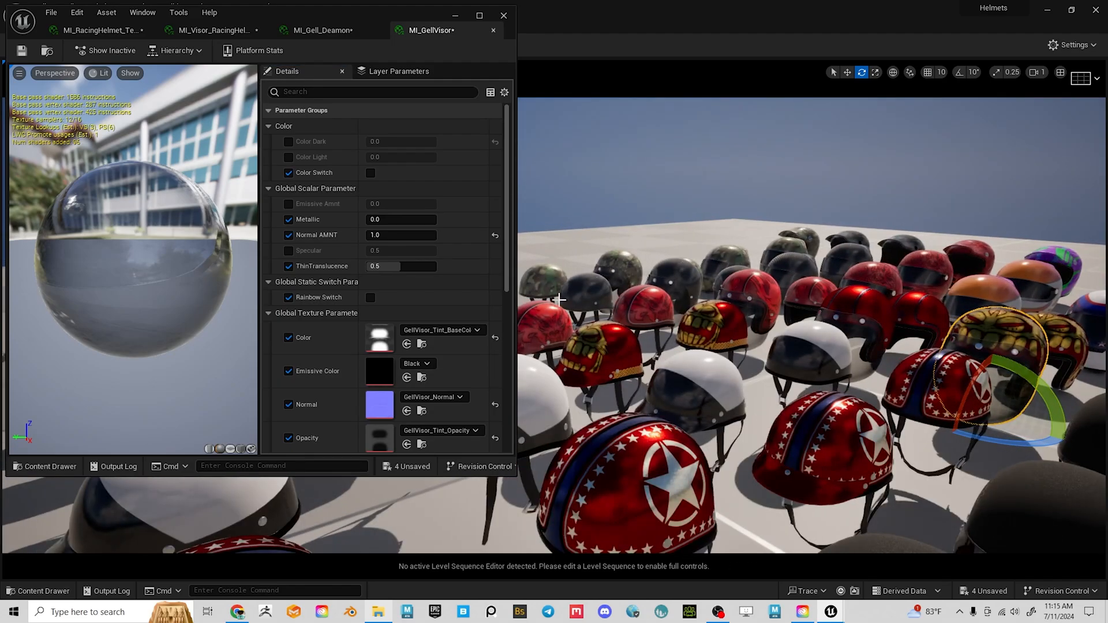
click(503, 17)
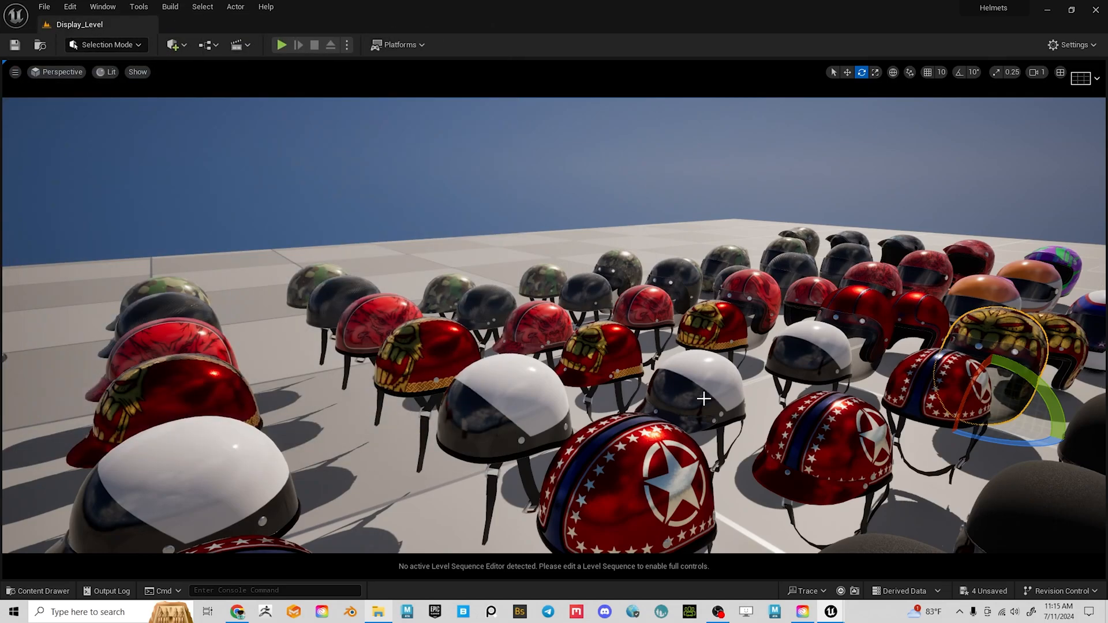
Open the RacingHelmet_Visor_CtrlRig control rig from the ControRigs folder and maximize its editor.
right_drag(671, 462, 750, 542)
key(ctrl+space)
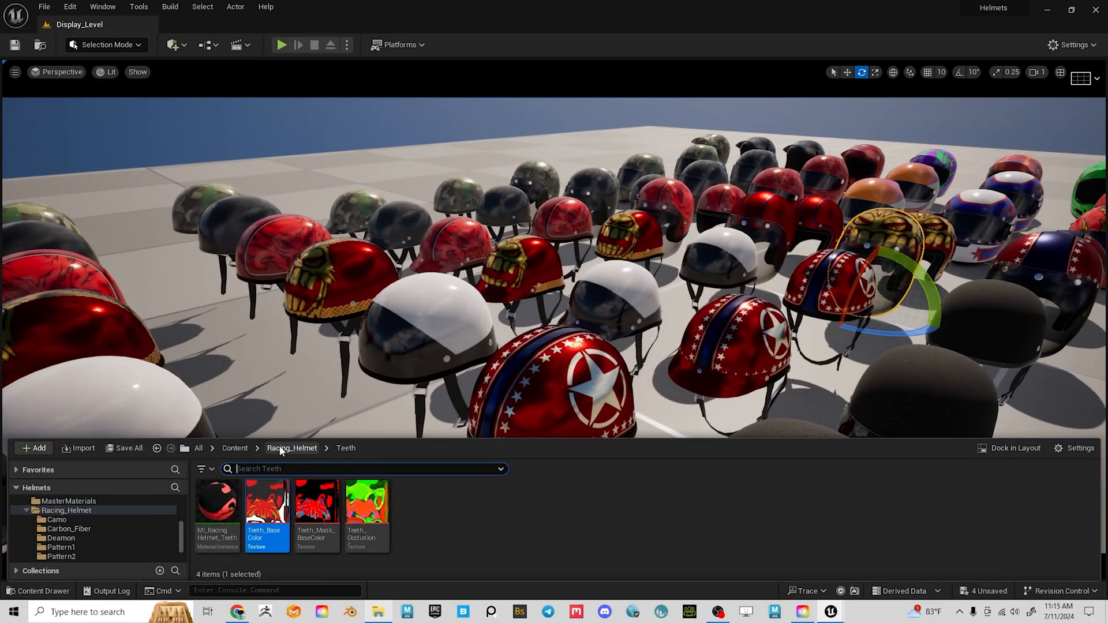
click(235, 448)
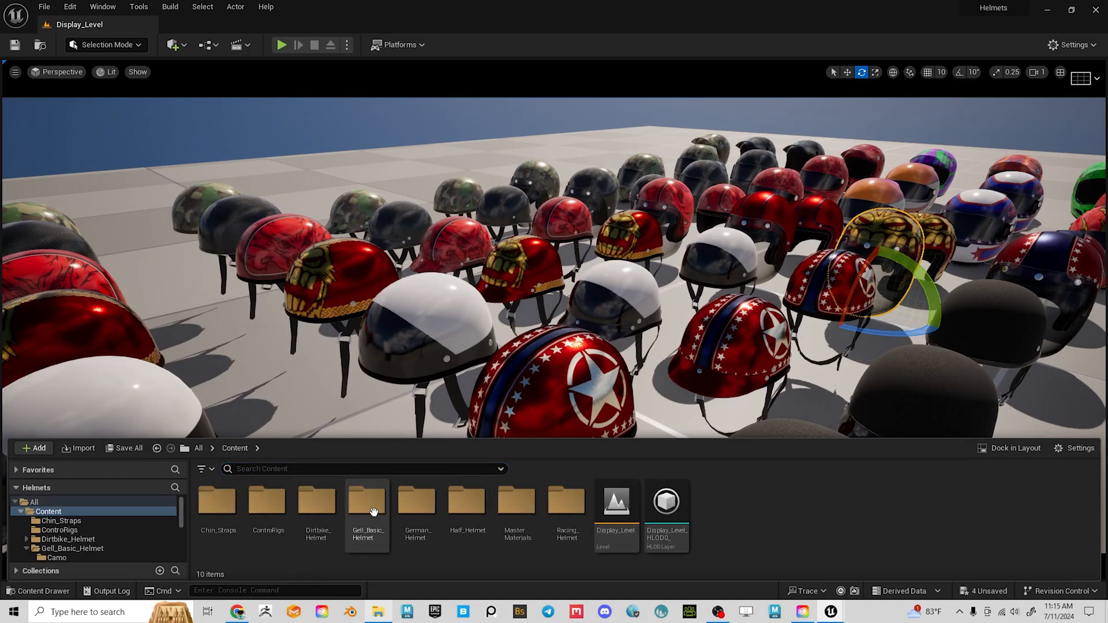
double_click(416, 502)
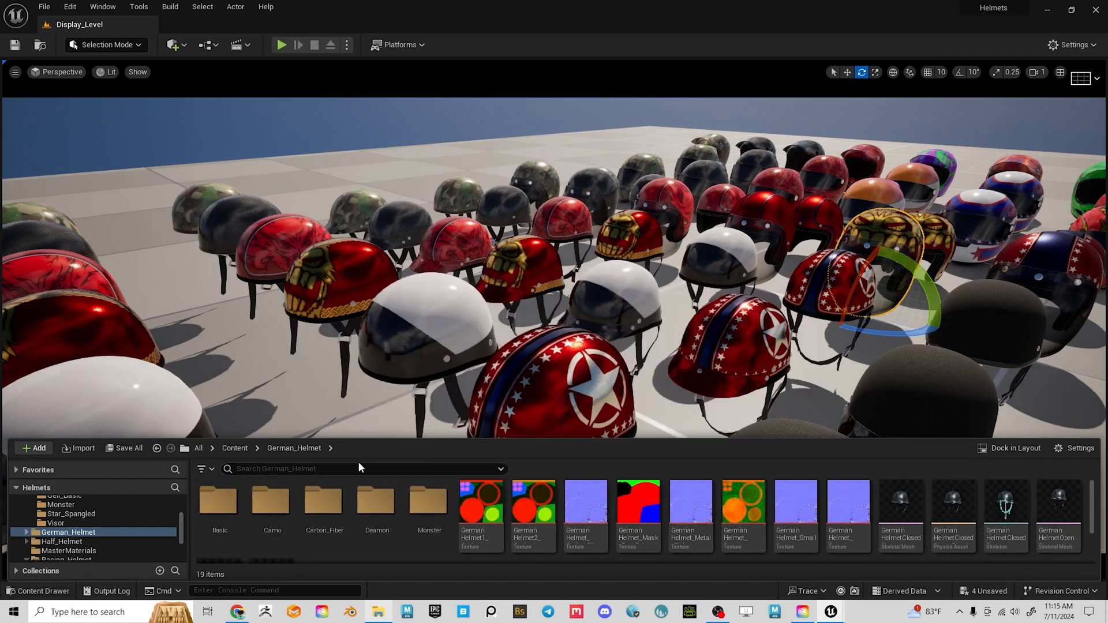
click(235, 449)
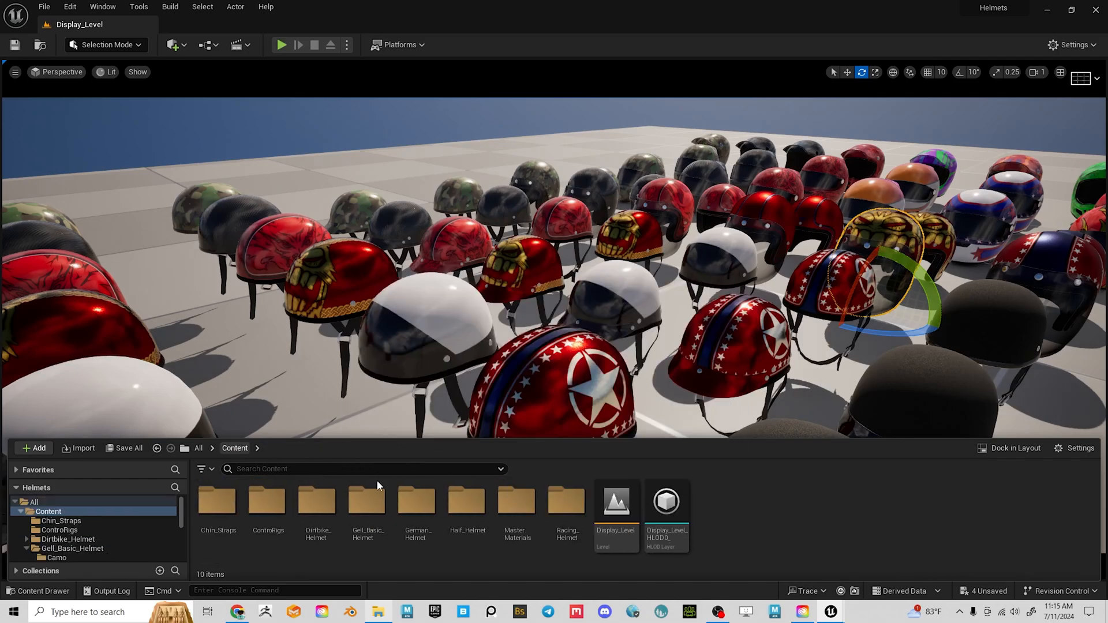
double_click(268, 501)
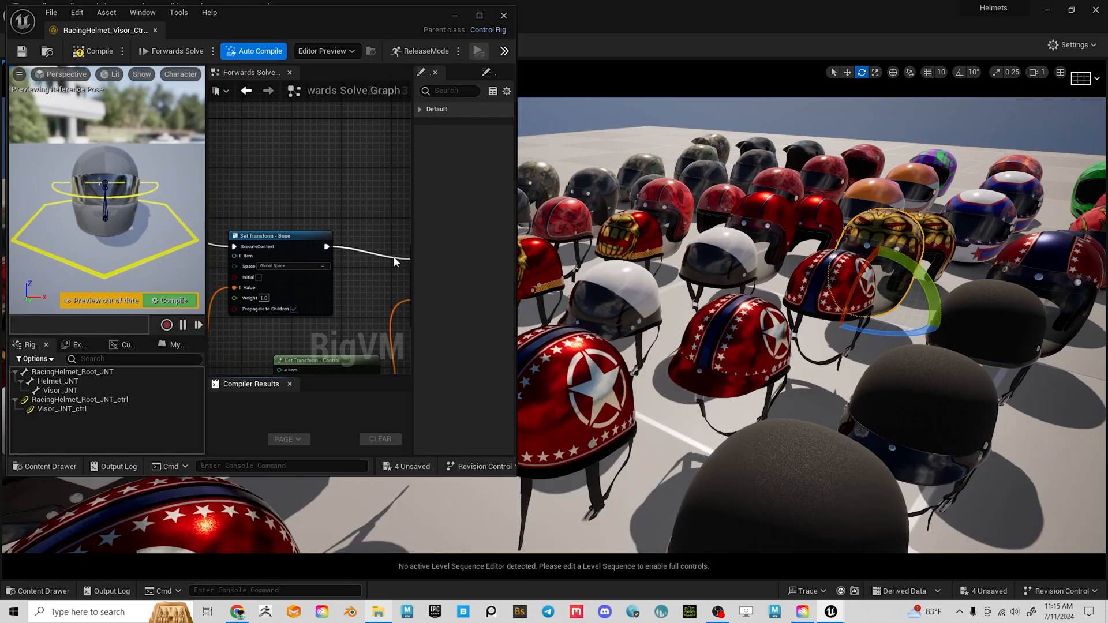
click(479, 16)
Rotate the Visor_JNT_ctrl control to swing the racing helmet's visor open.
drag(348, 244, 270, 262)
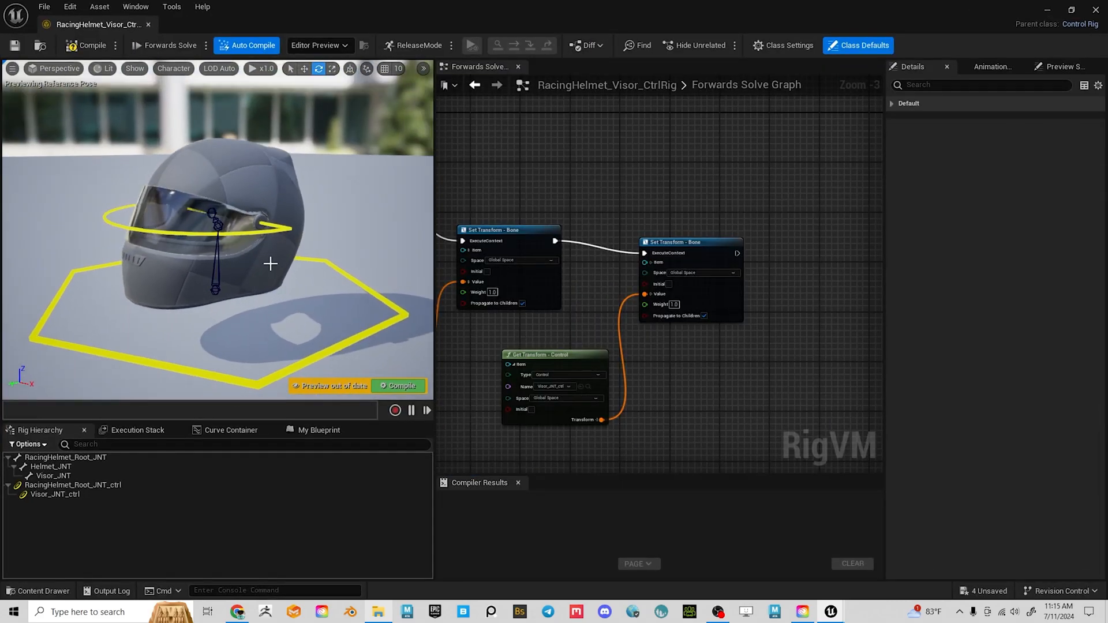
scroll(271, 254, up, 3)
click(269, 233)
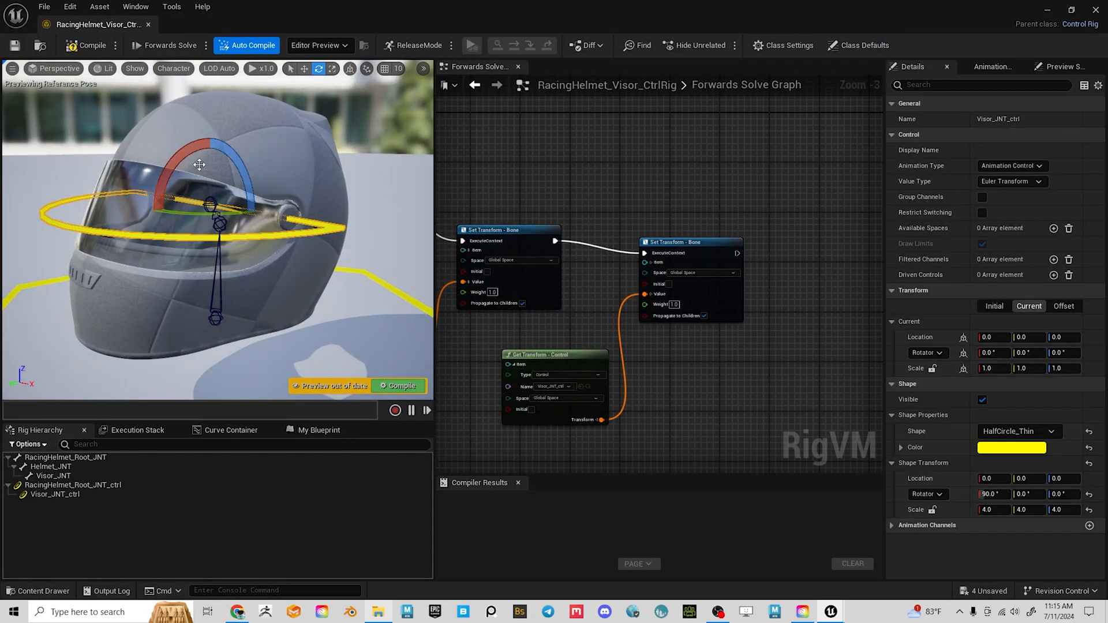
drag(175, 160, 296, 293)
scroll(269, 288, down, 5)
Raise the helmet with the RacingHelmet_Root_JNT_ctrl control, and compile the rig to reset its pose.
click(319, 297)
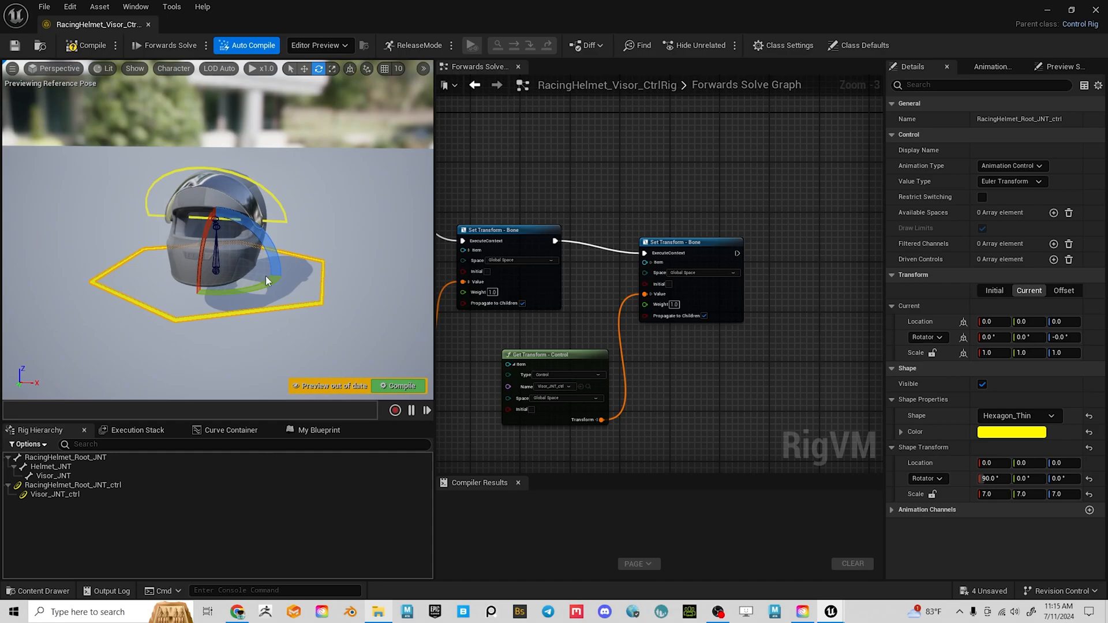
drag(222, 284, 225, 223)
mouse_move(310, 277)
alt+mouse_down()
mouse_move(225, 314)
mouse_move(289, 271)
alt+mouse_up()
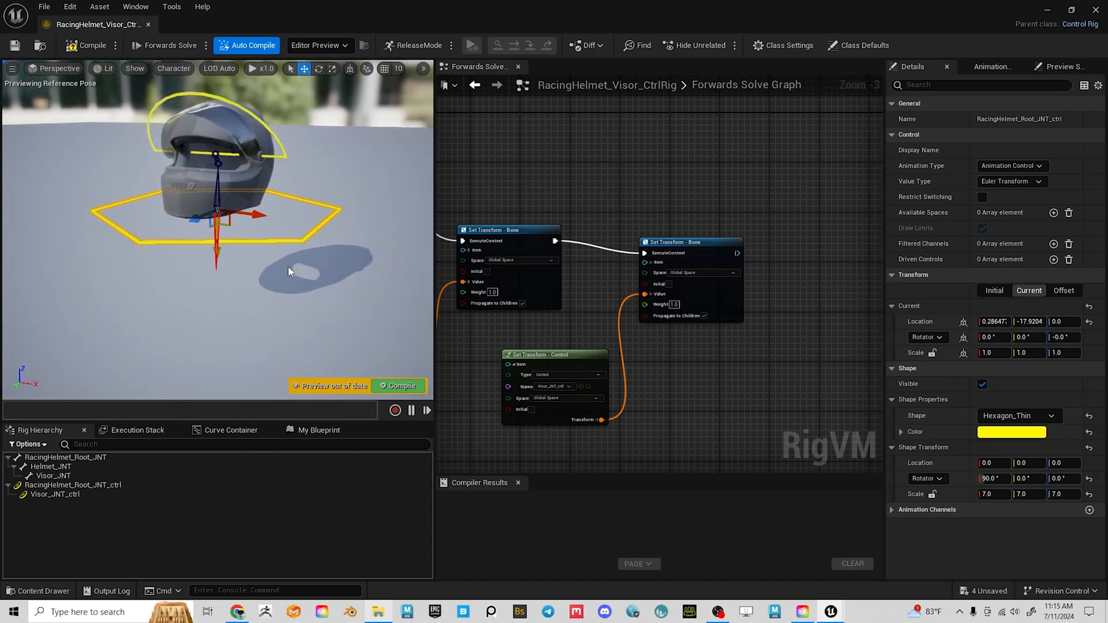
click(91, 46)
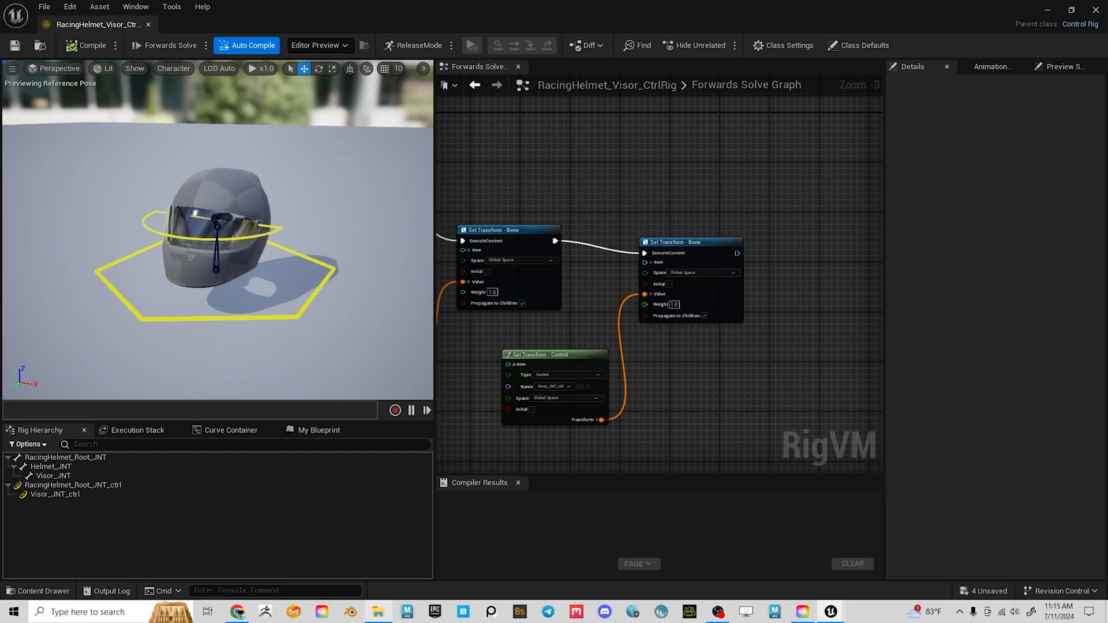
alt+drag(225, 259, 271, 283)
Open the HelmetOpenStrap_CtrlRig control rig and frame the helmet's hanging straps in its preview.
click(1045, 10)
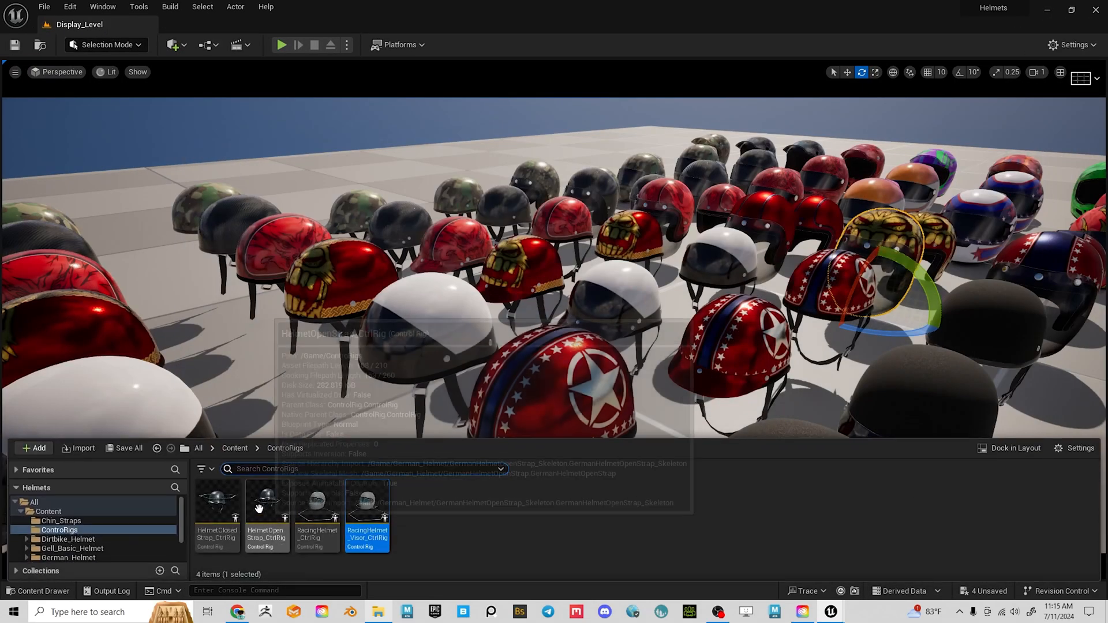
double_click(261, 501)
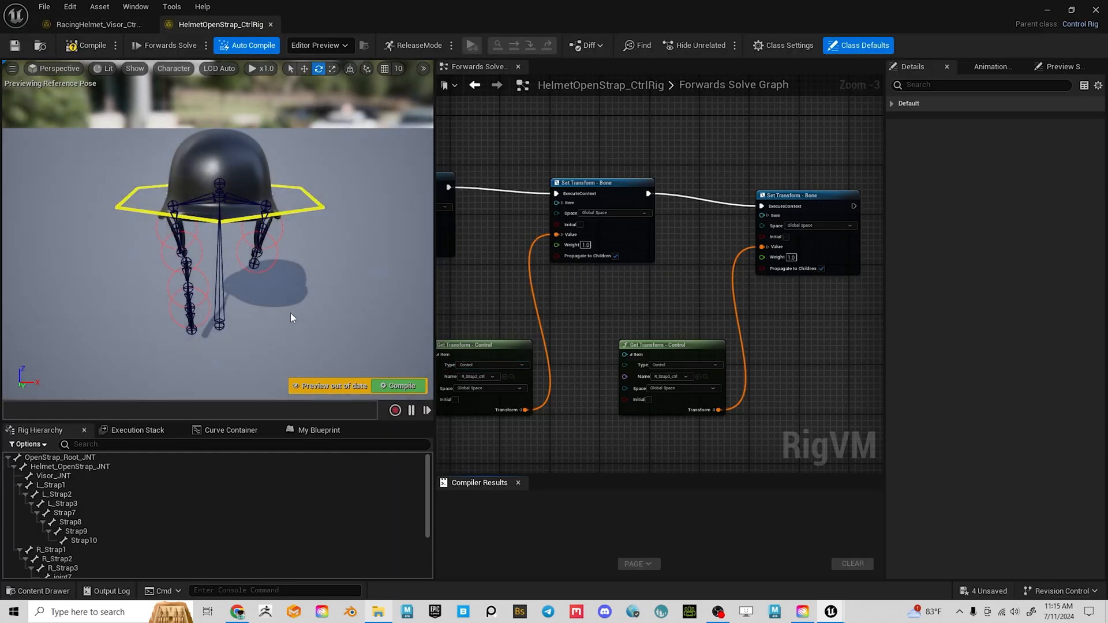
alt+drag(290, 312, 323, 277)
alt+right_drag(289, 313, 323, 312)
alt+drag(290, 312, 300, 346)
Rotate the L_Strap2_ctrl and L_Strap3_ctrl controls to pose the open helmet's left chin strap.
drag(214, 166, 196, 130)
drag(198, 209, 182, 194)
click(199, 205)
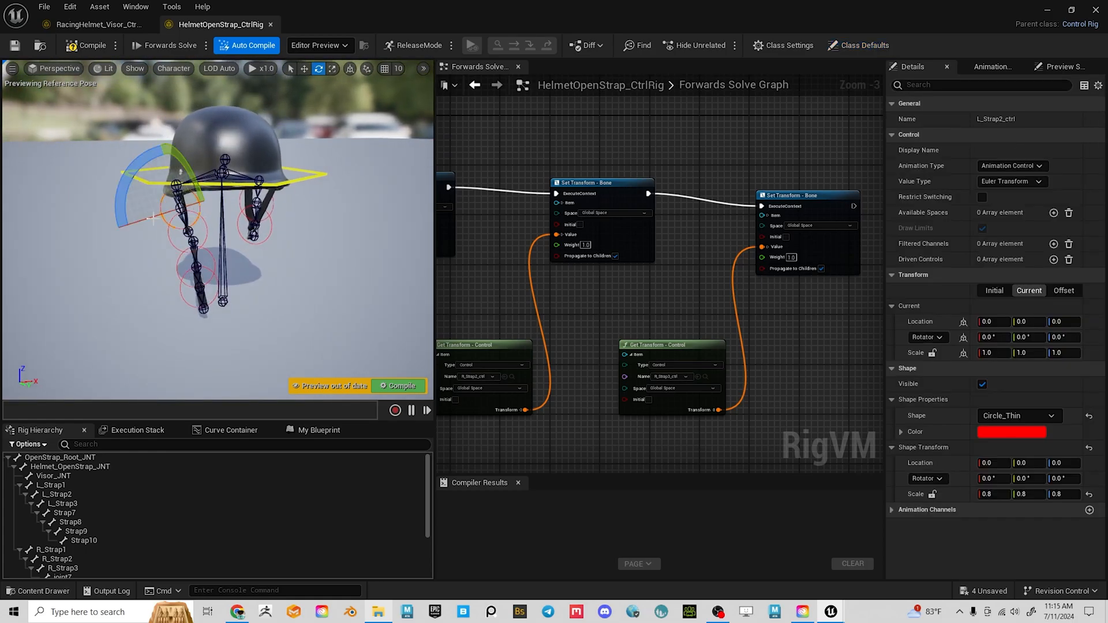
drag(190, 268, 199, 272)
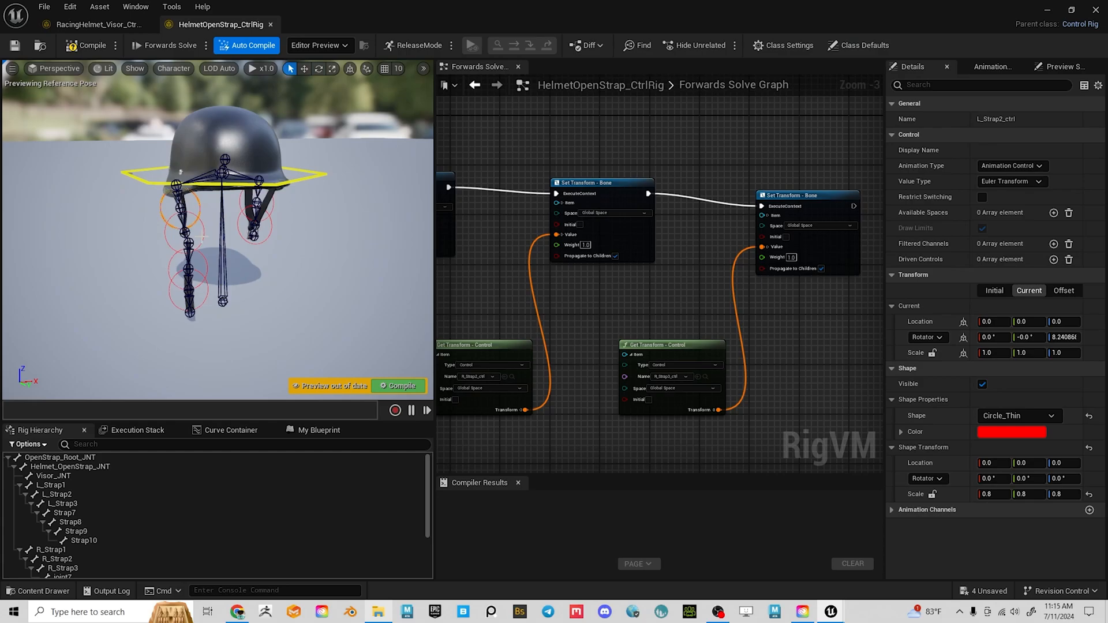
click(174, 241)
key(e)
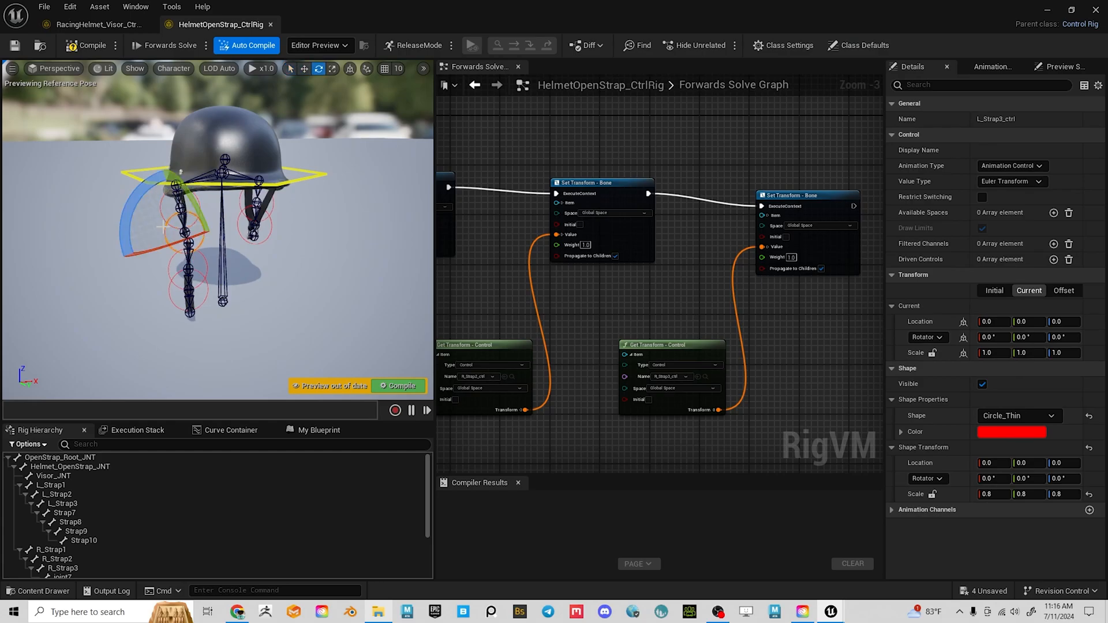
drag(131, 230, 149, 249)
key(q)
alt+drag(348, 248, 312, 228)
alt+drag(364, 272, 357, 225)
Rotate the R_Strap2_ctrl and R_Strap3_ctrl controls to pose the open helmet's right chin strap.
click(359, 224)
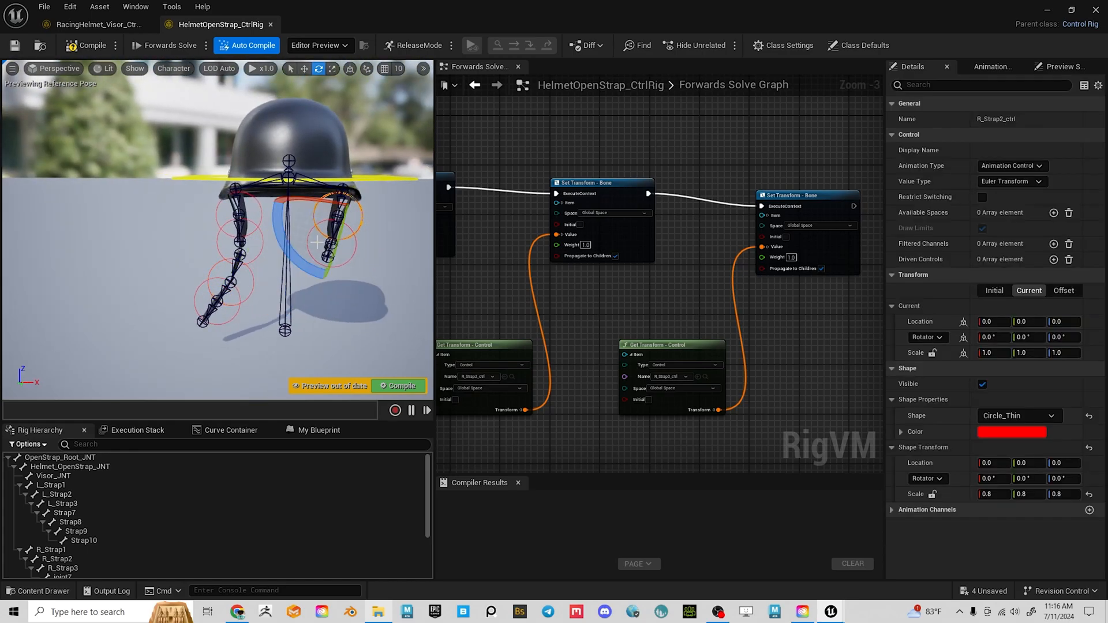
drag(296, 252, 326, 312)
key(q)
click(366, 245)
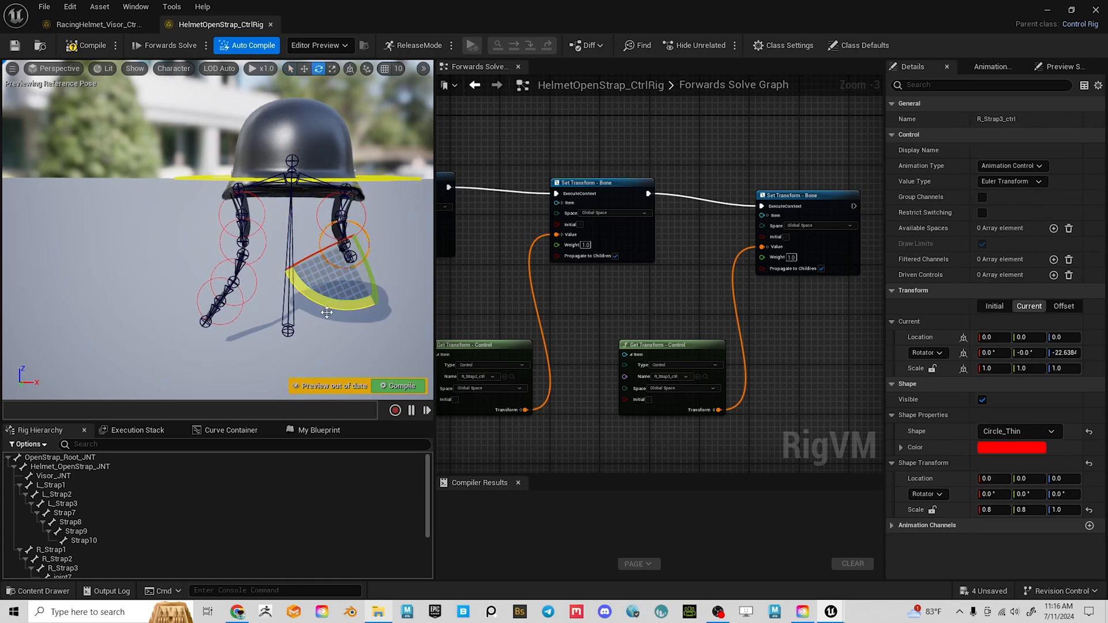
alt+drag(354, 349, 380, 352)
Open the HelmetClosedStrap_CtrlRig control rig and view its fastened chin strap from the front.
key(ctrl+space)
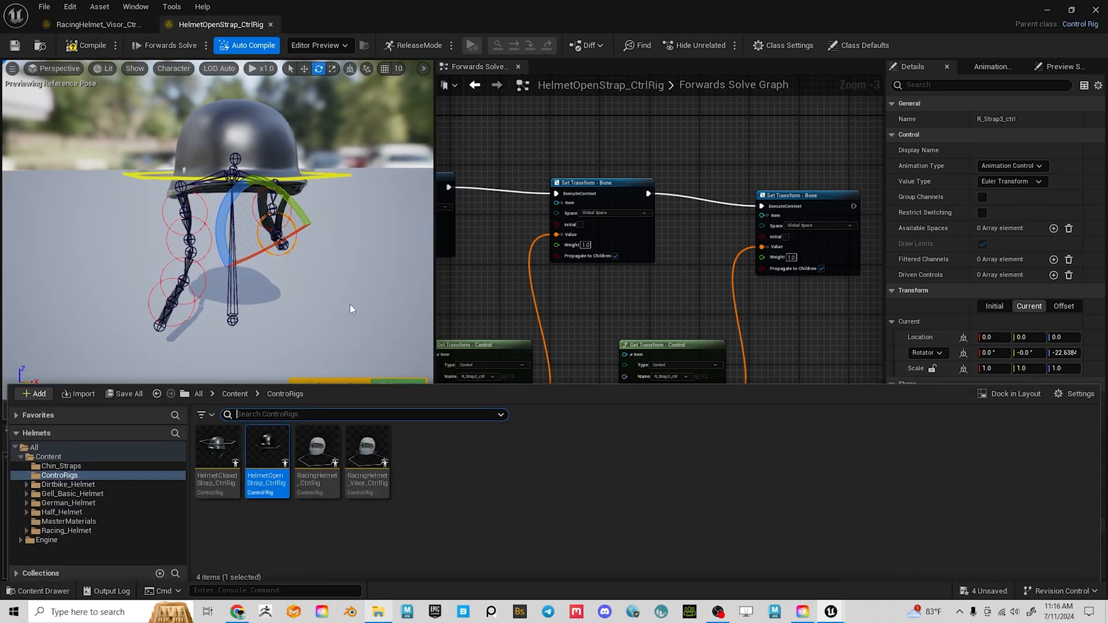
click(227, 448)
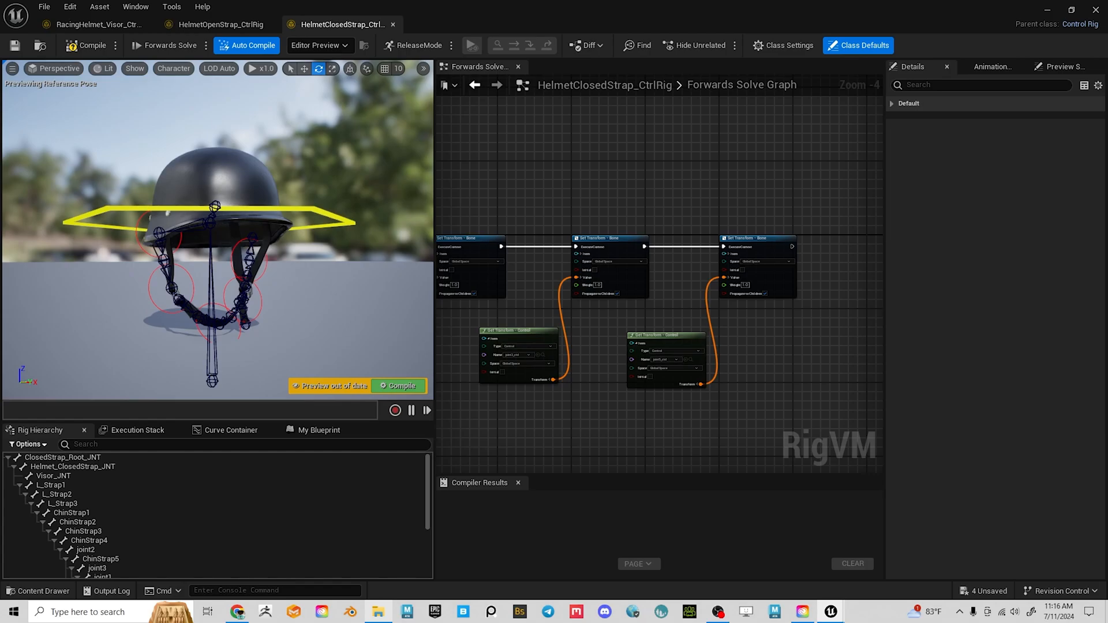
alt+drag(292, 299, 249, 313)
scroll(297, 299, up, 2)
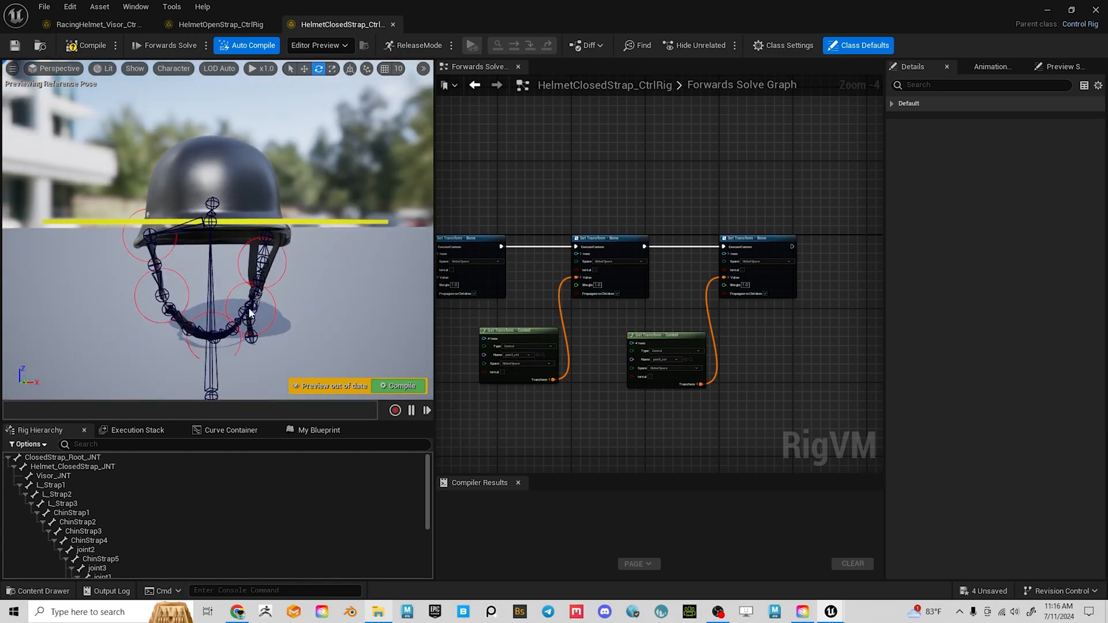
Rotate joint3_ctrl and L_Strap3_ctrl to bend the closed chin strap, and compile the rig to reset its pose.
click(274, 306)
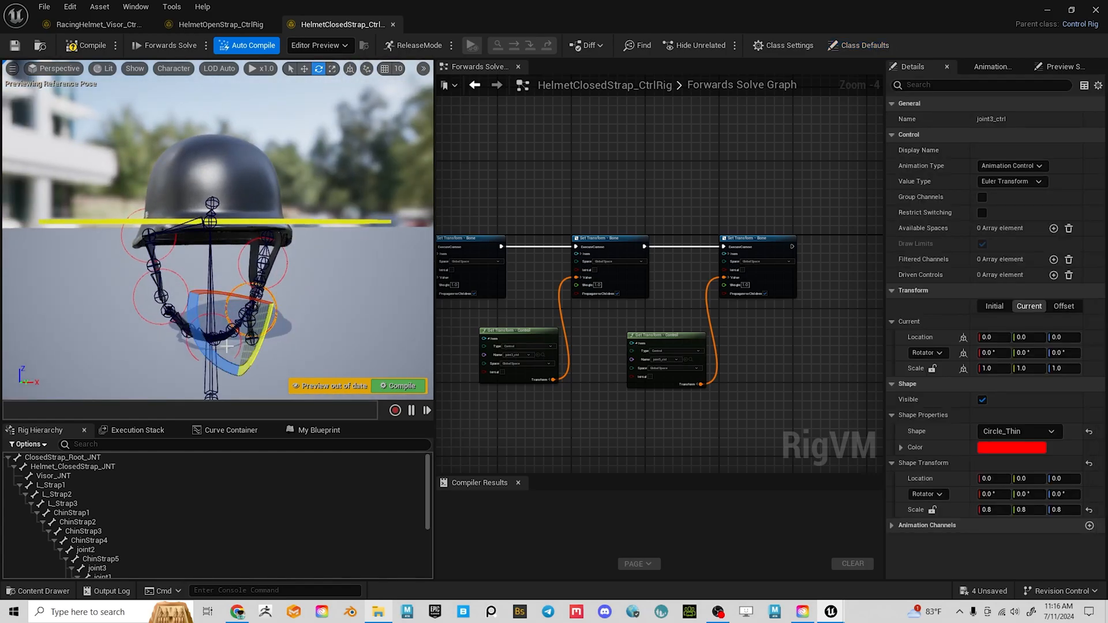
drag(223, 361, 214, 355)
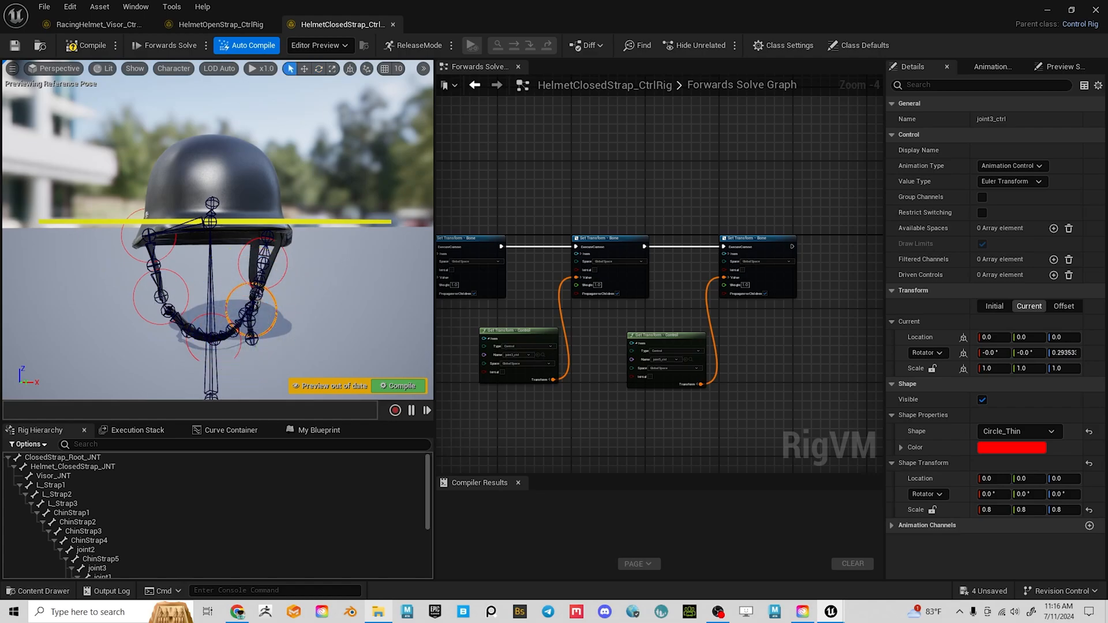
click(188, 289)
drag(144, 348, 169, 361)
alt+drag(326, 294, 346, 282)
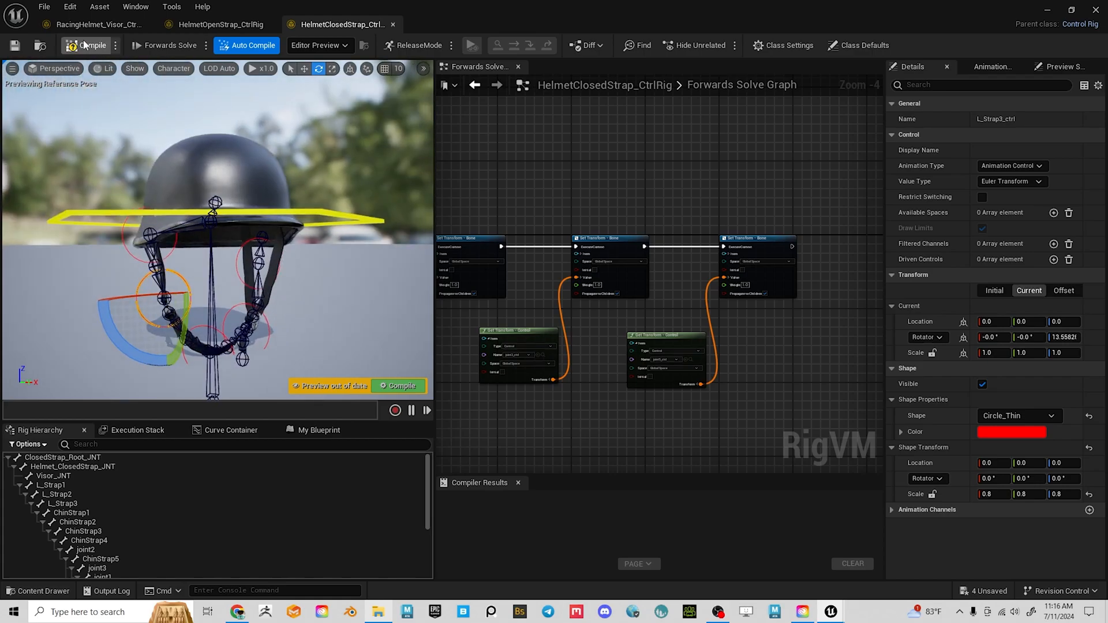
click(87, 48)
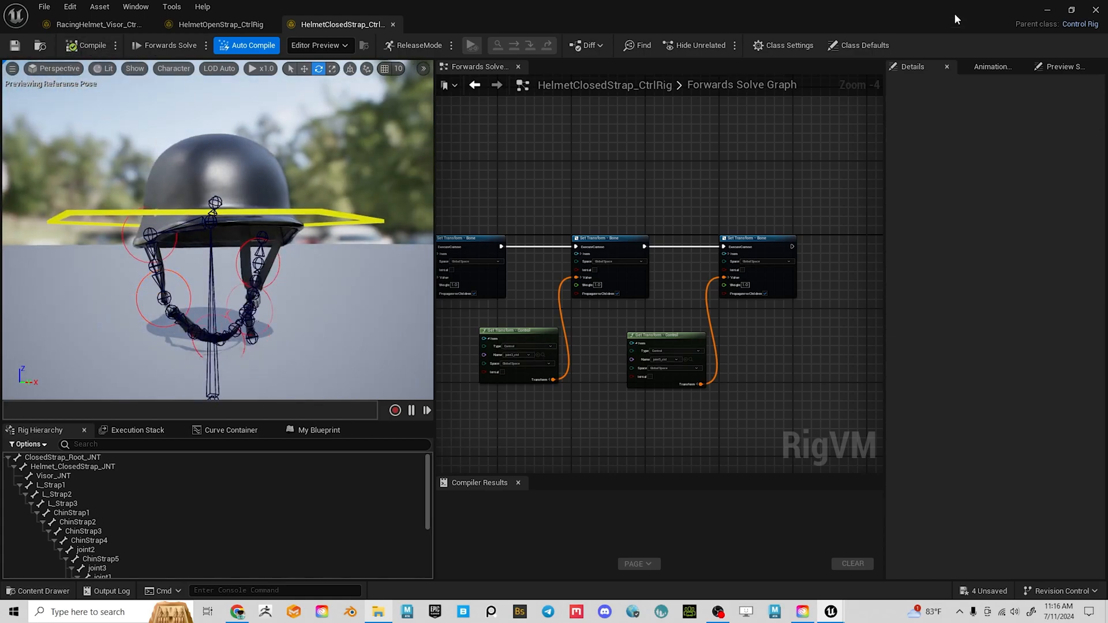
Return to Display_Level and look over the rows of full-face racing and dirt bike helmets.
click(1046, 11)
scroll(682, 293, down, 3)
alt+drag(668, 305, 485, 310)
alt+drag(750, 294, 485, 294)
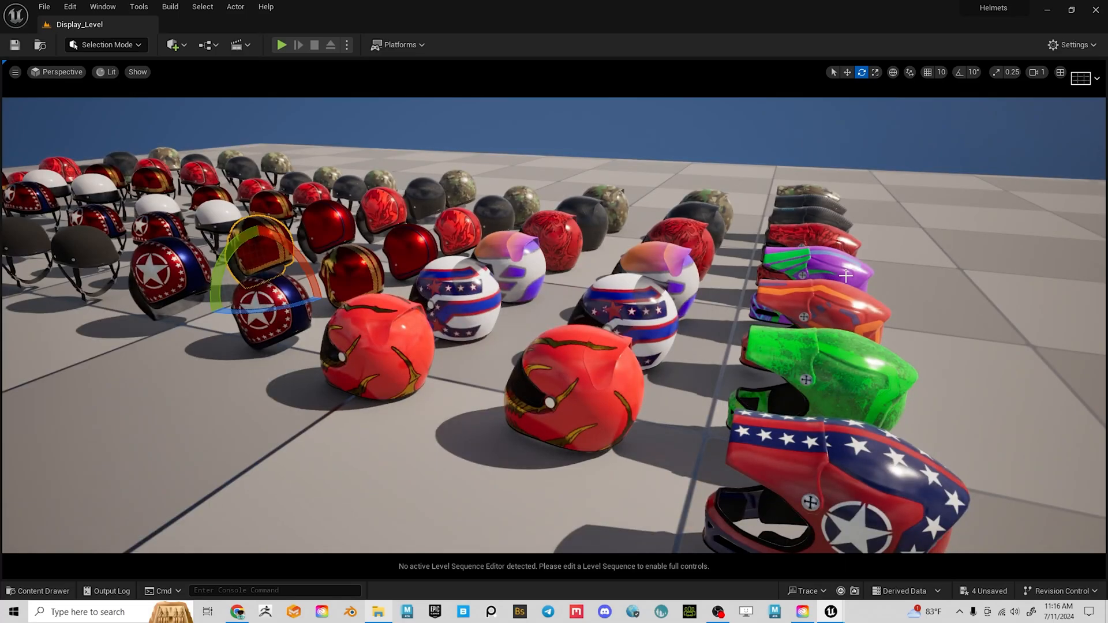
scroll(868, 287, up, 5)
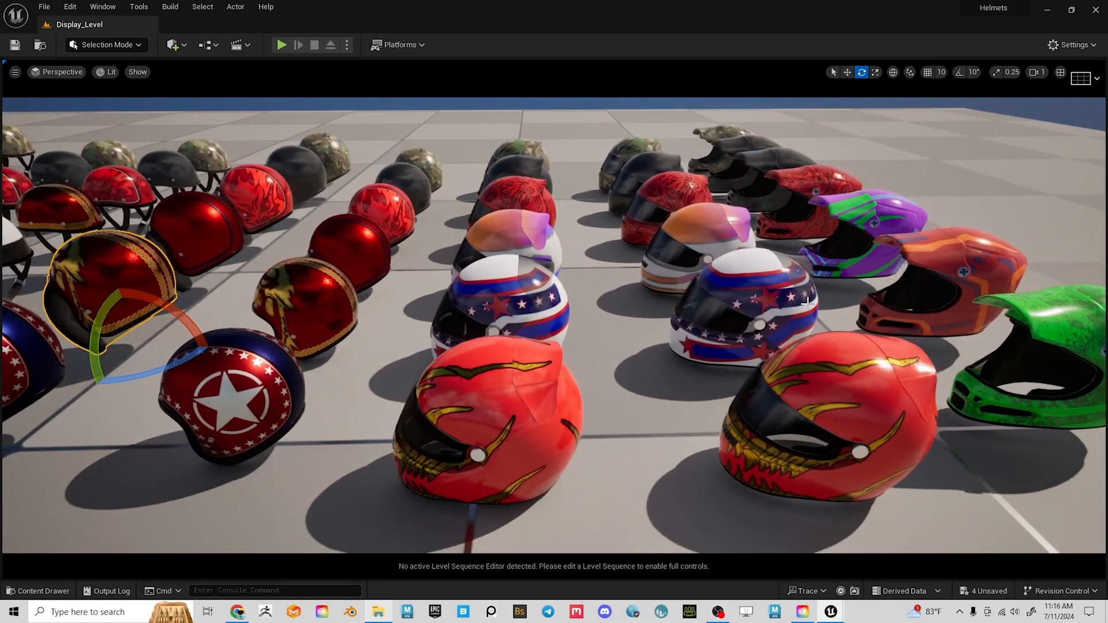
alt+drag(807, 302, 794, 292)
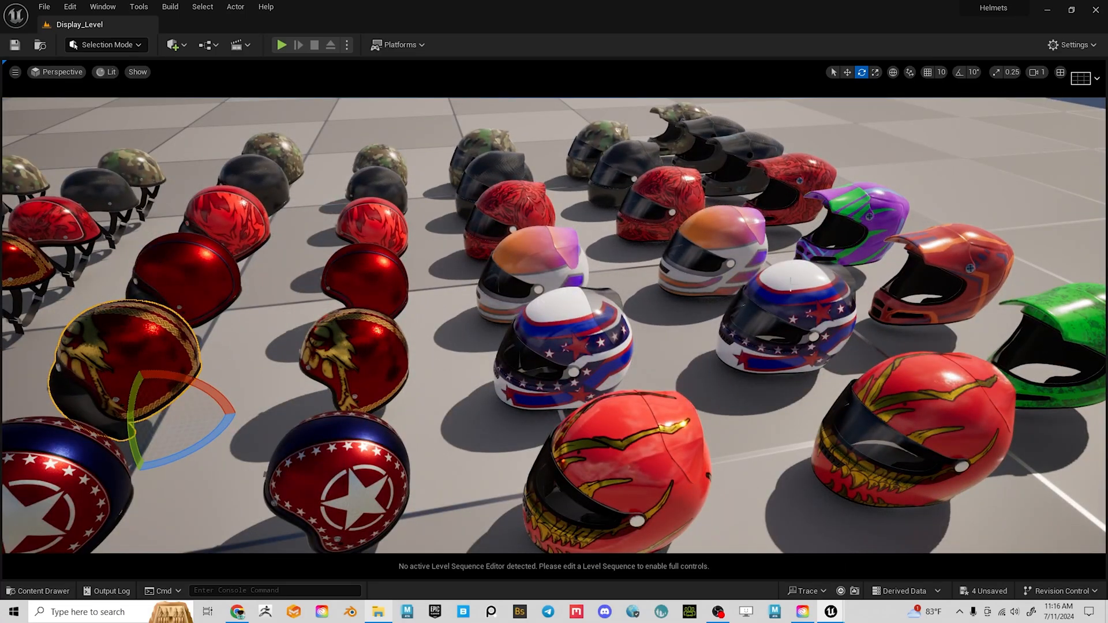
click(842, 291)
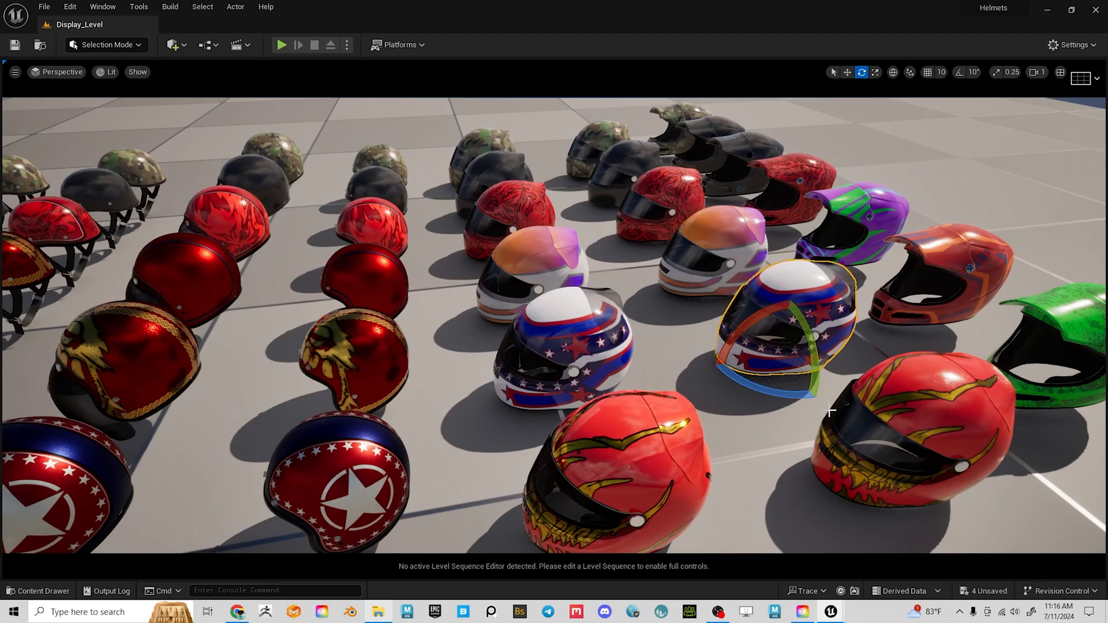
drag(895, 310, 911, 324)
middle_drag(911, 325, 914, 328)
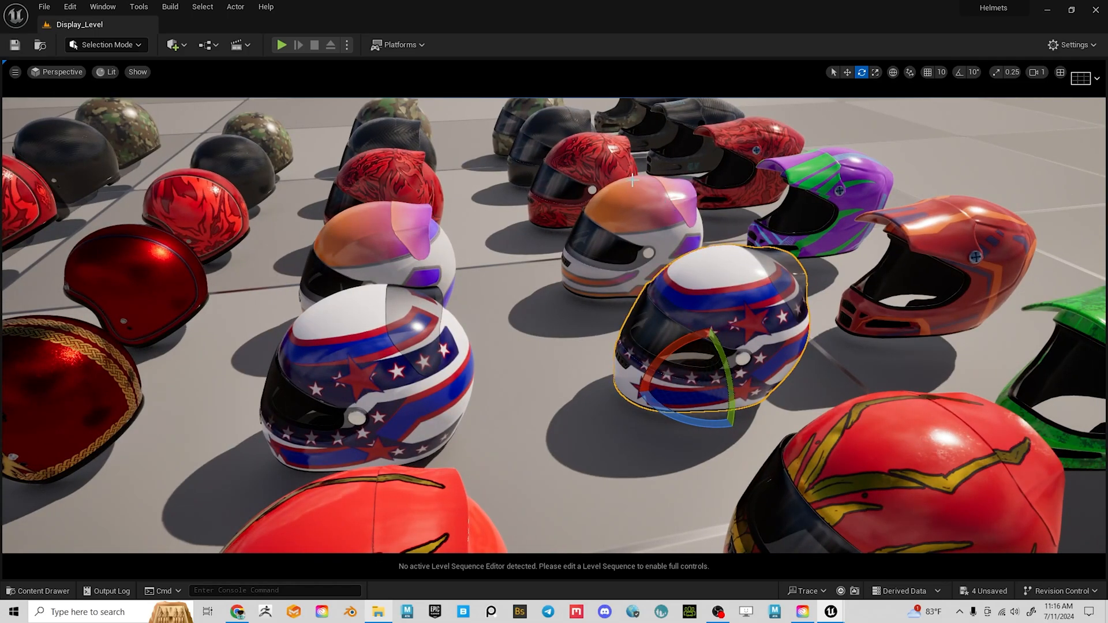
Open the red Deamon racing helmet's material instance beside the level and shift its Base Color Hue to teal.
click(644, 157)
key(f)
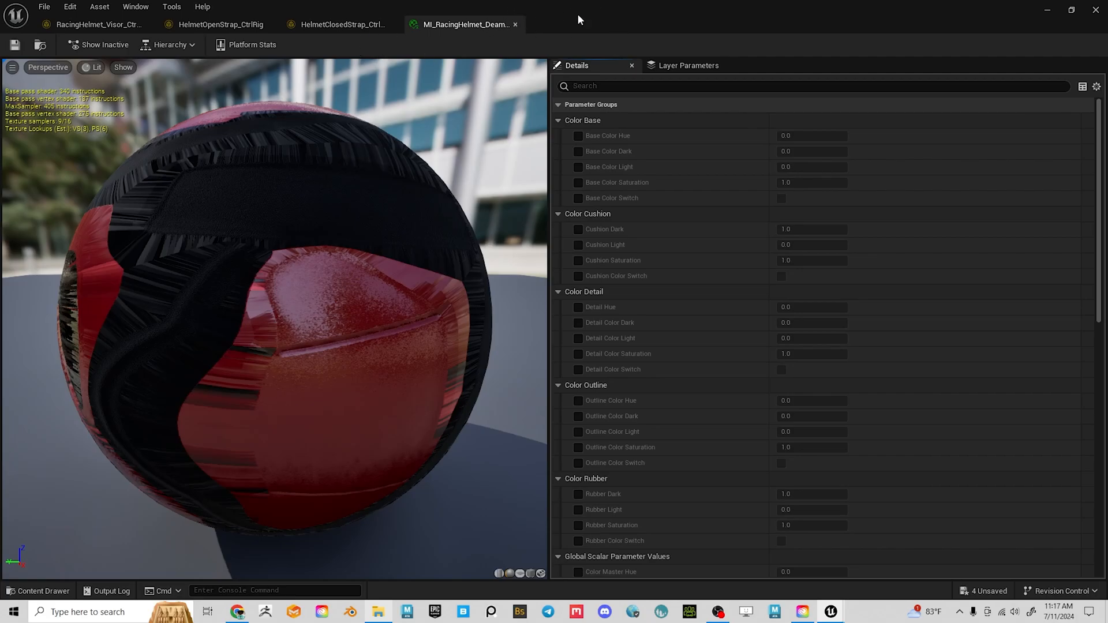
drag(578, 20, 273, 74)
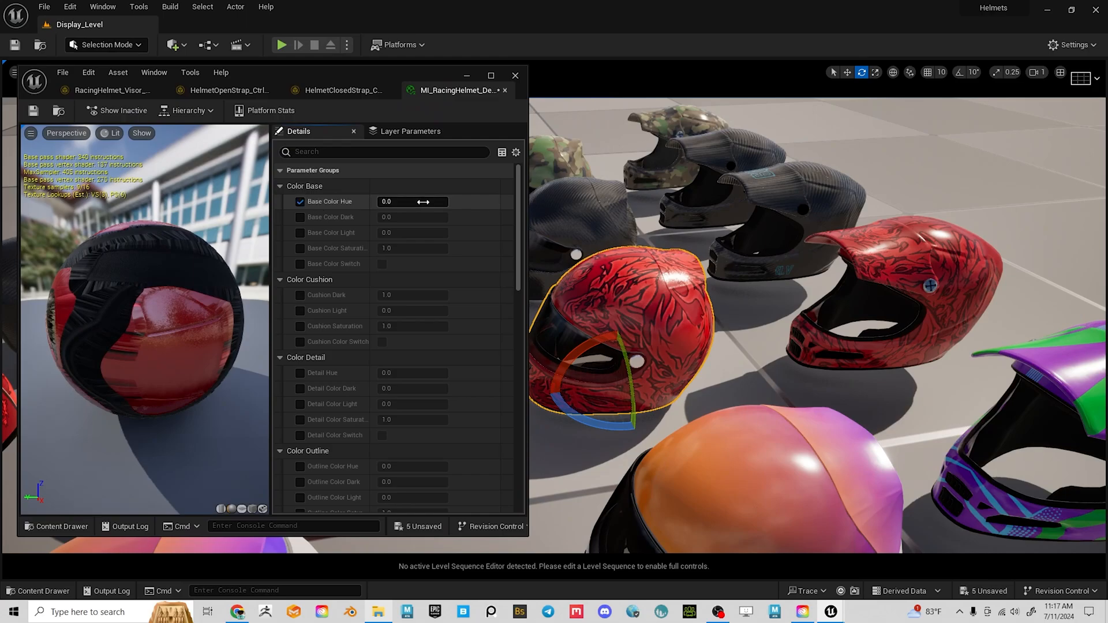
drag(422, 202, 734, 311)
Try a Detail Metallic Amnt of 1 on the Deamon helmet's material, and return it to 0.
scroll(365, 352, down, 6)
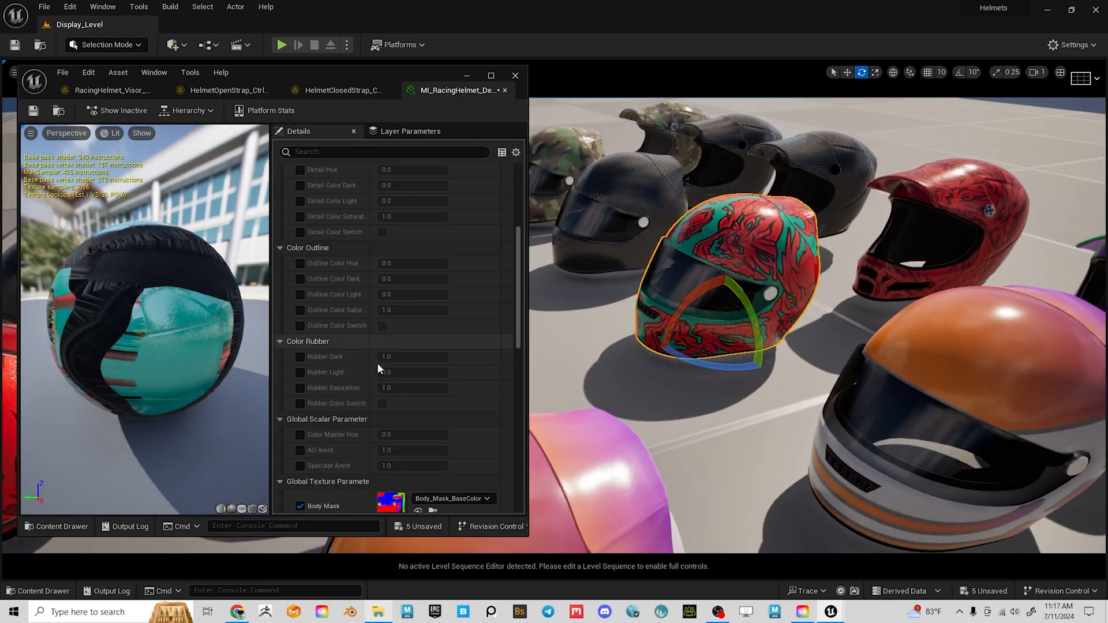
scroll(378, 368, down, 6)
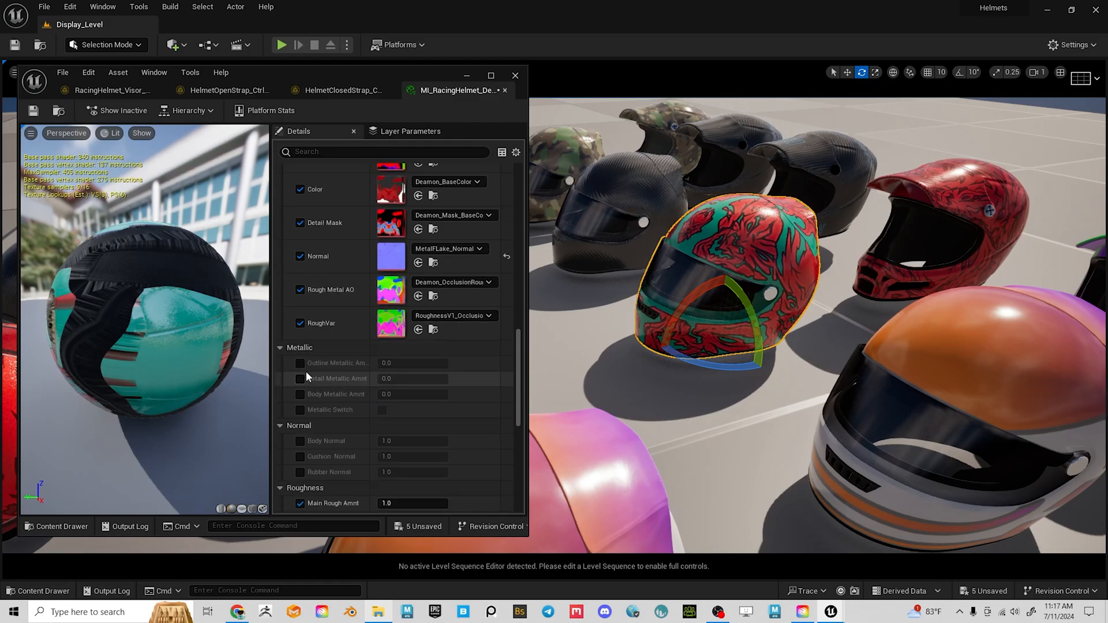
click(300, 378)
click(420, 380)
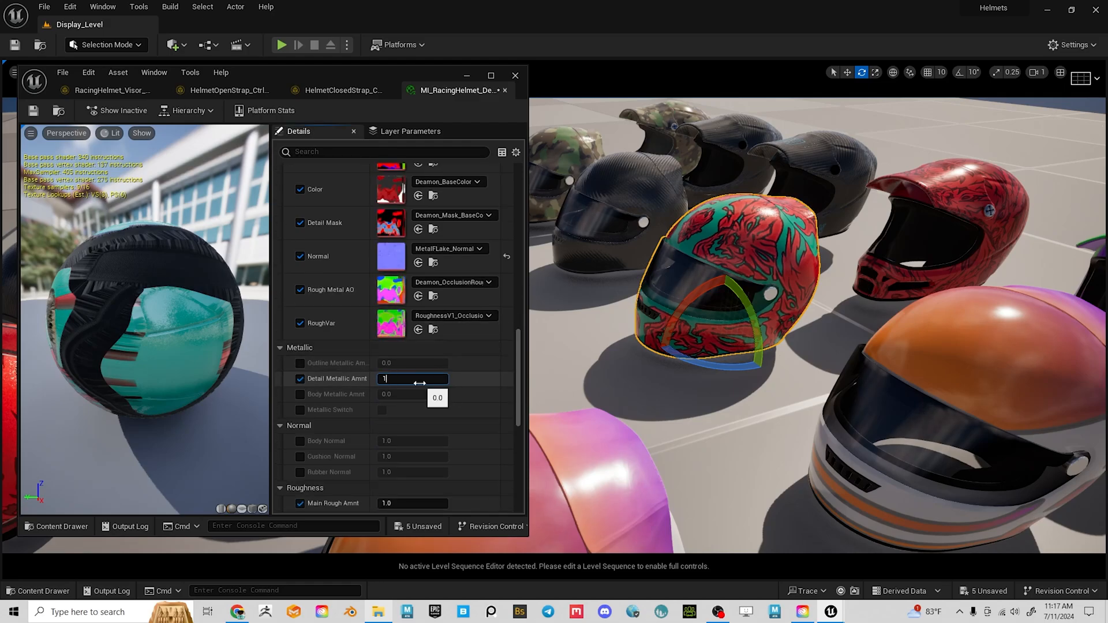
text(1)
key(Return)
right_drag(775, 246, 800, 247)
click(417, 378)
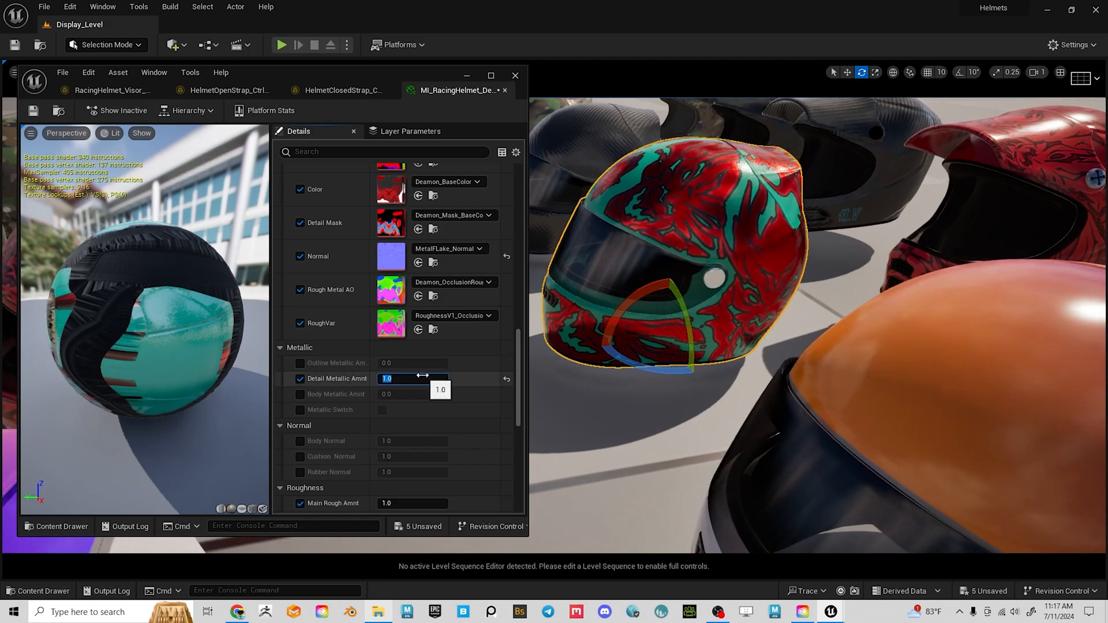
text(0)
key(Return)
Override the Body Metallic Amnt of the Deamon helmet's material with 1.
click(300, 394)
click(432, 395)
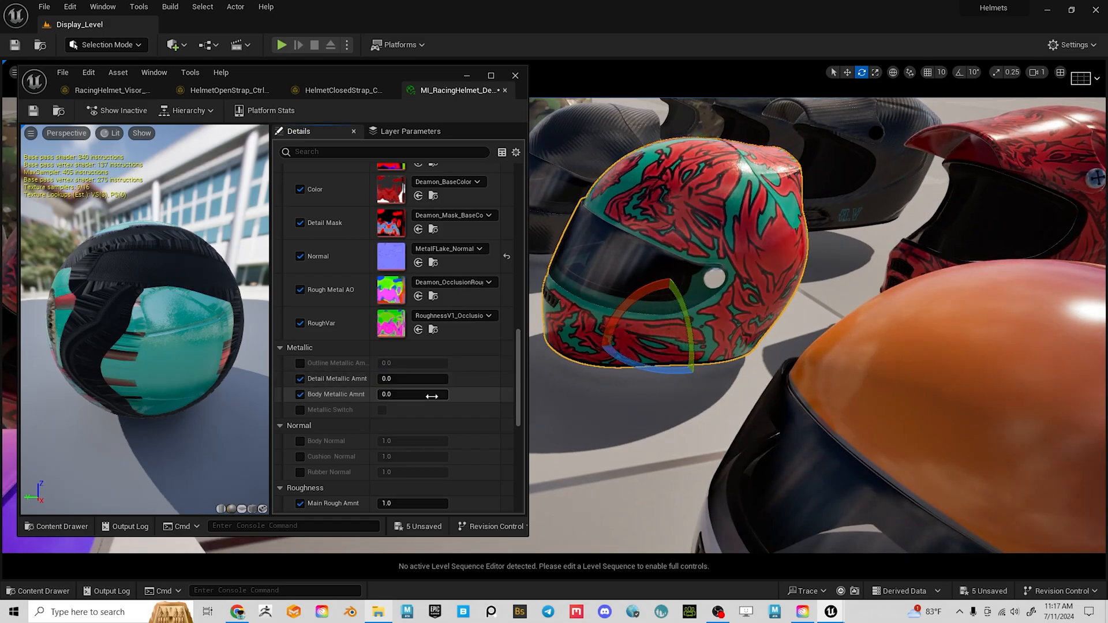
text(1)
key(Return)
mouse_move(777, 225)
alt+mouse_down()
mouse_move(865, 254)
mouse_move(779, 236)
alt+mouse_up()
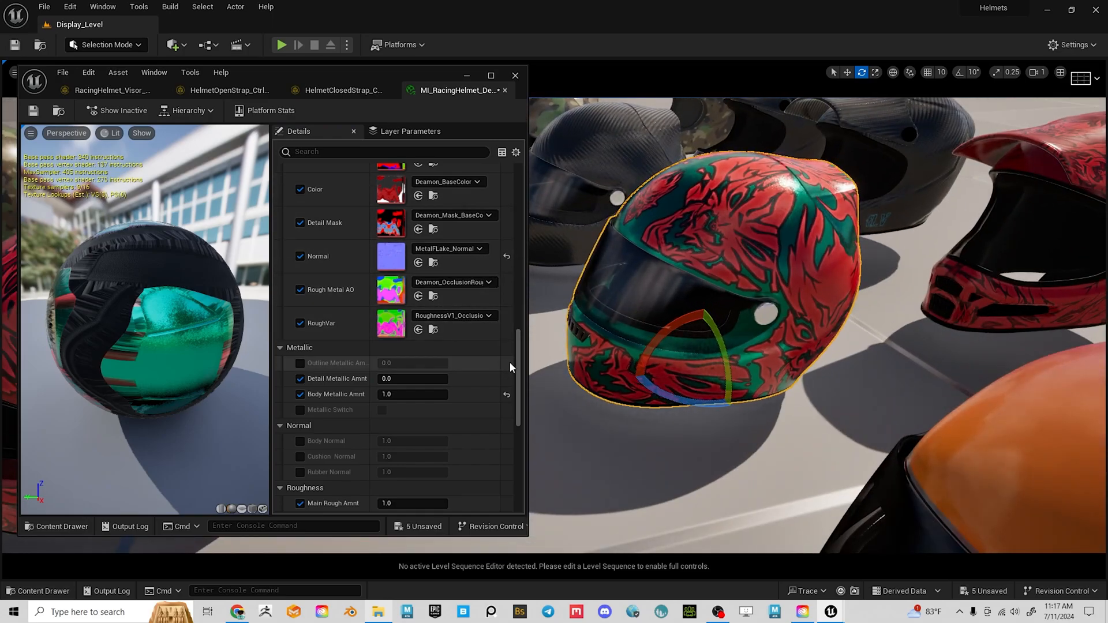
Browse the project content from the ControRigs folder to the Racing_Helmet folder, keeping the material's texture parameters in view.
scroll(509, 370, up, 3)
key(ctrl+space)
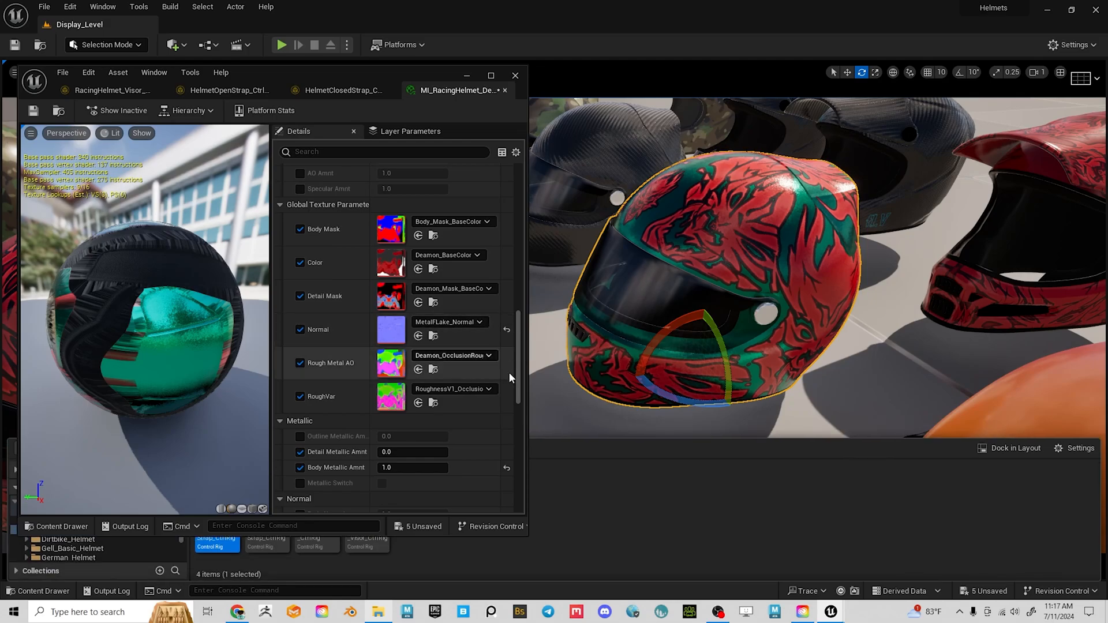
click(220, 452)
key(ctrl+space)
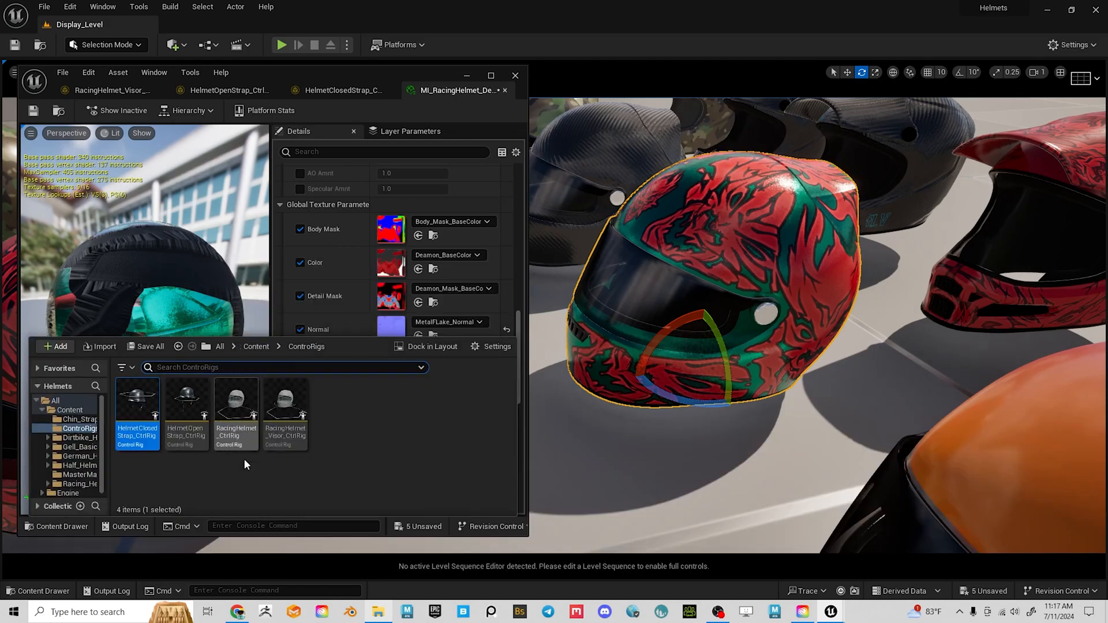
click(256, 346)
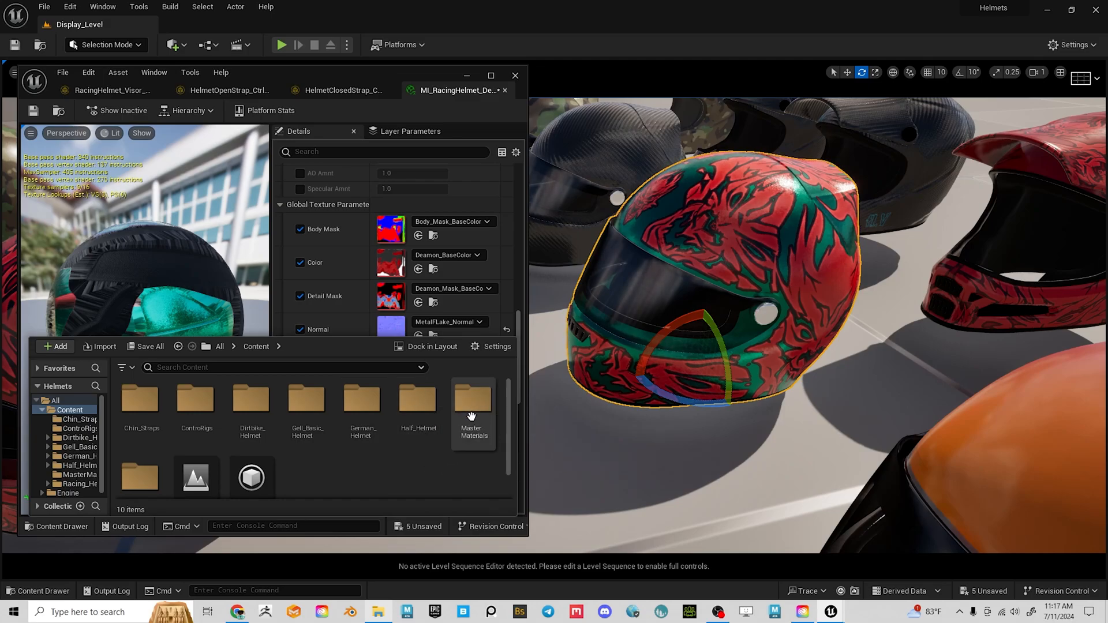
scroll(476, 413, down, 1)
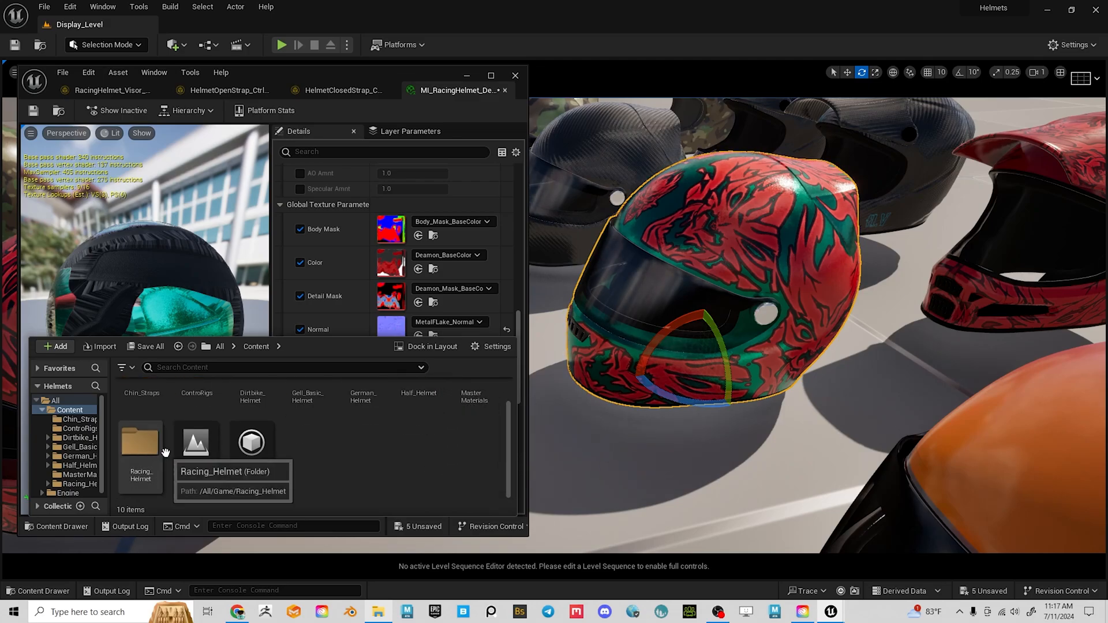
click(141, 443)
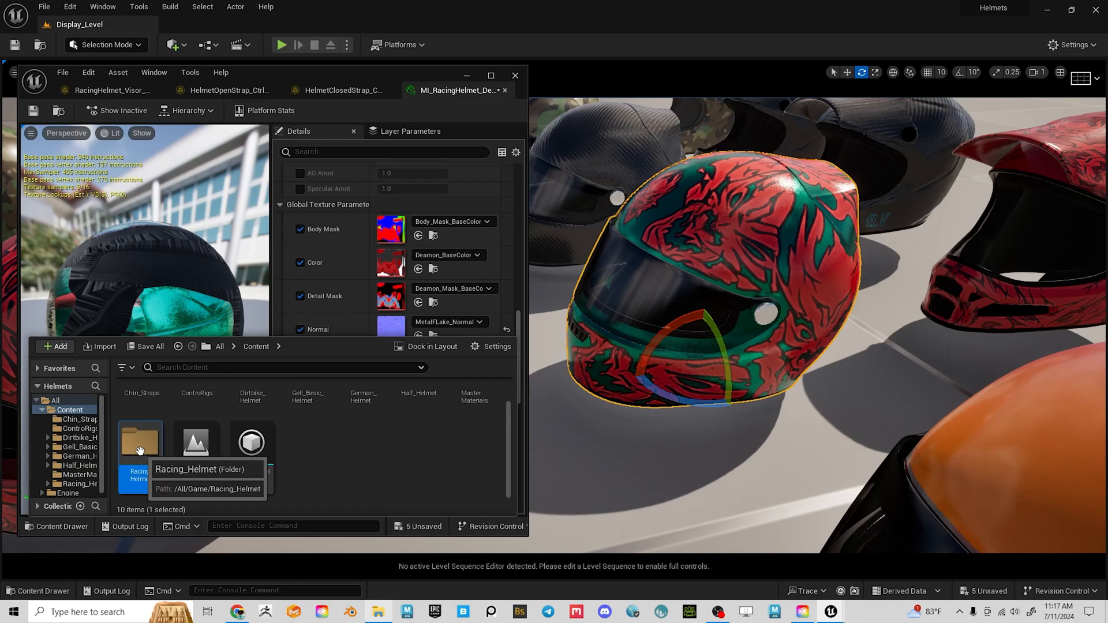
double_click(142, 443)
scroll(398, 434, up, 1)
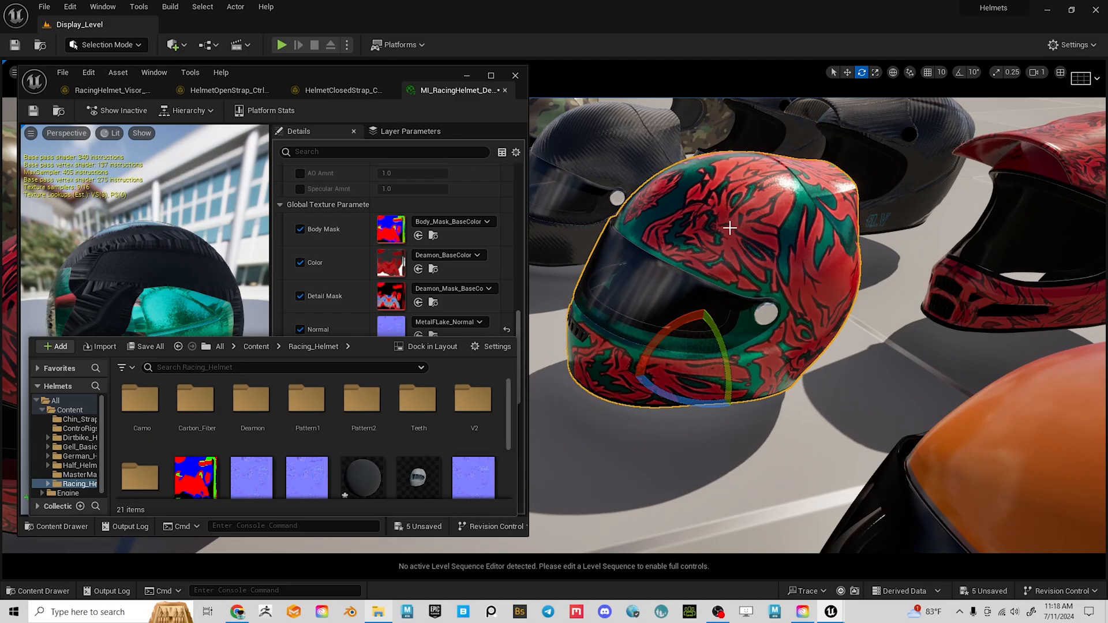
Assign the Rainbow_BaseColor texture from the Racing_Helmet folder to the Deamon material's Color parameter.
double_click(252, 402)
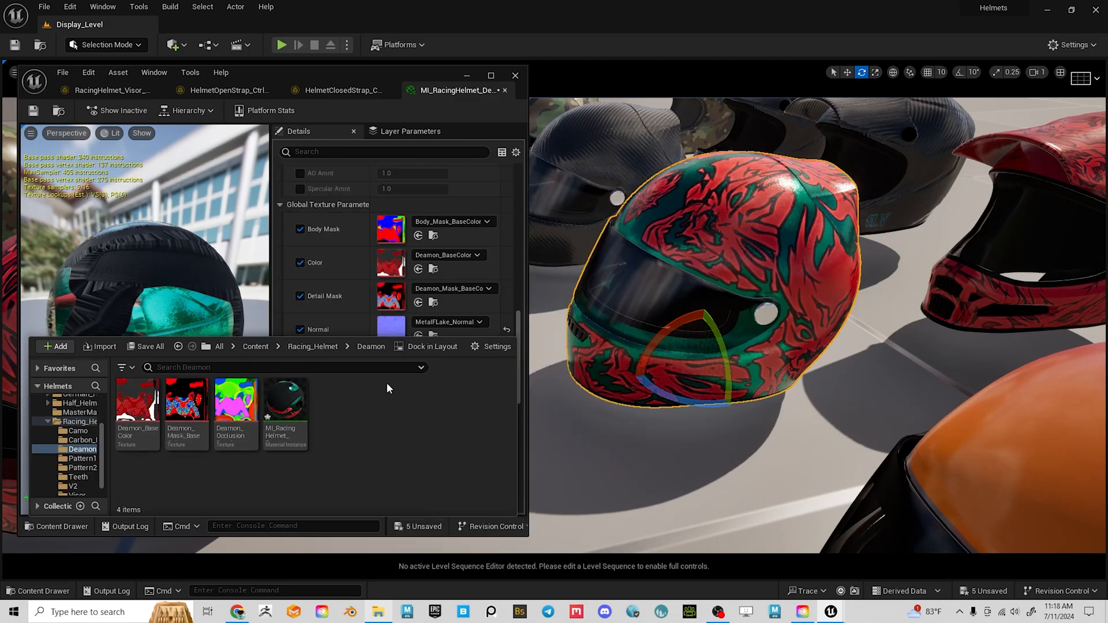
click(313, 347)
scroll(354, 453, down, 3)
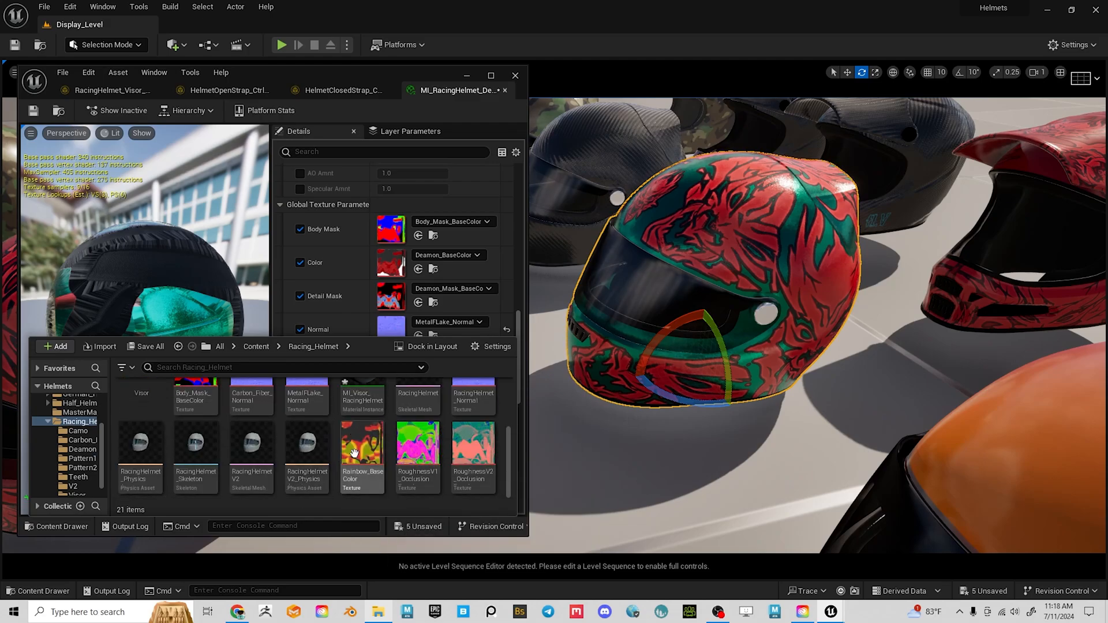
drag(355, 453, 390, 268)
mouse_move(812, 331)
alt+mouse_down()
mouse_move(721, 331)
mouse_move(699, 312)
mouse_move(810, 330)
alt+mouse_up()
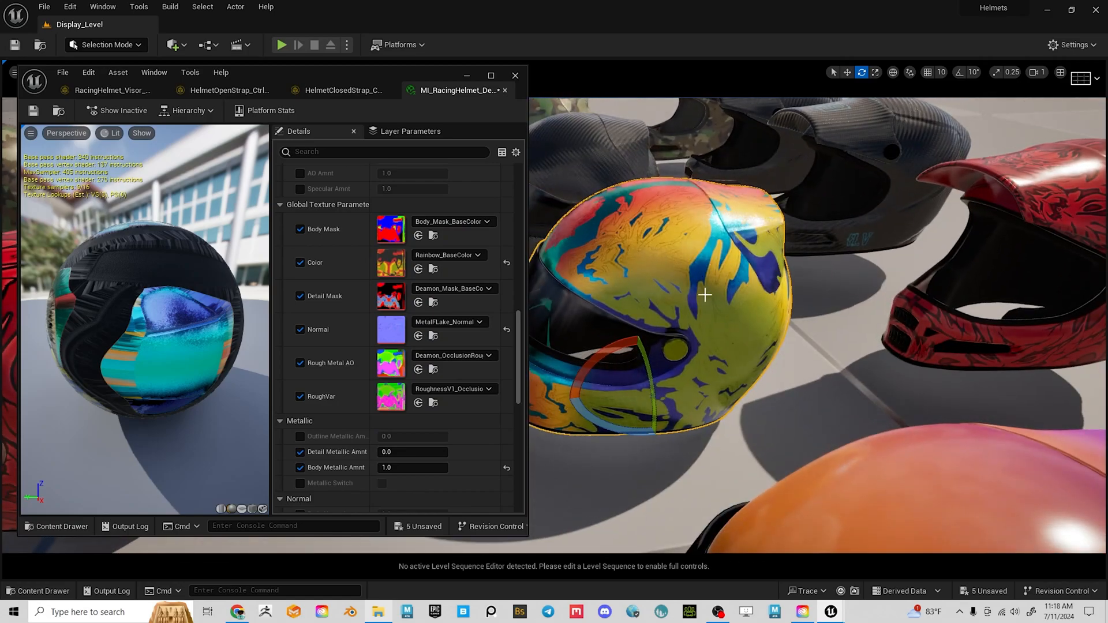
Override the Outline Color Hue of the Deamon helmet's material with 0.344.
scroll(516, 340, up, 2)
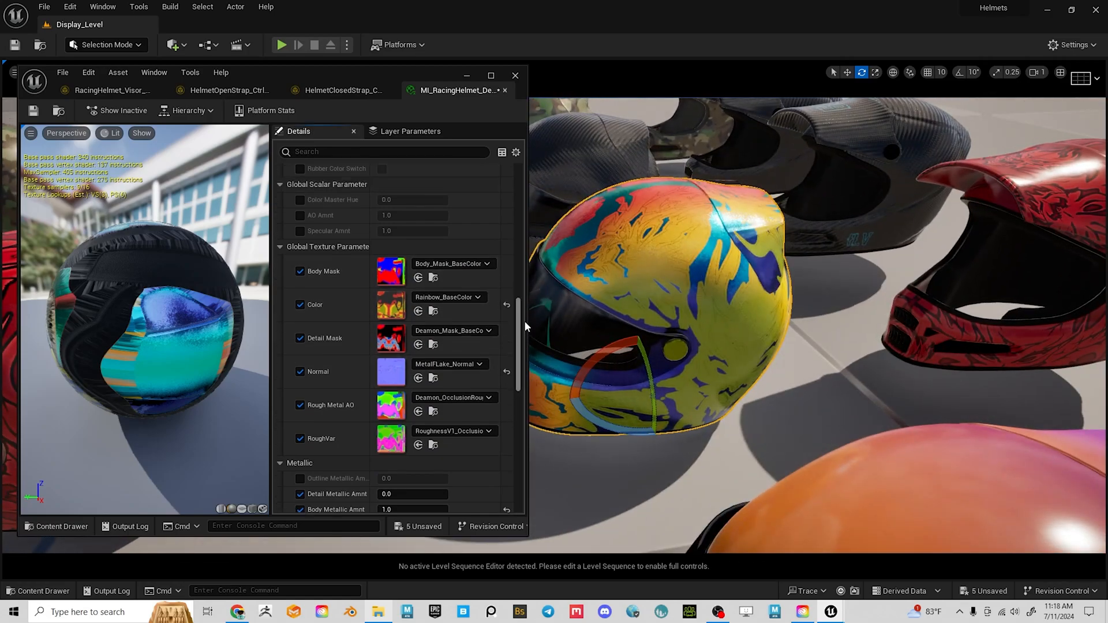
drag(524, 321, 536, 181)
scroll(373, 282, down, 3)
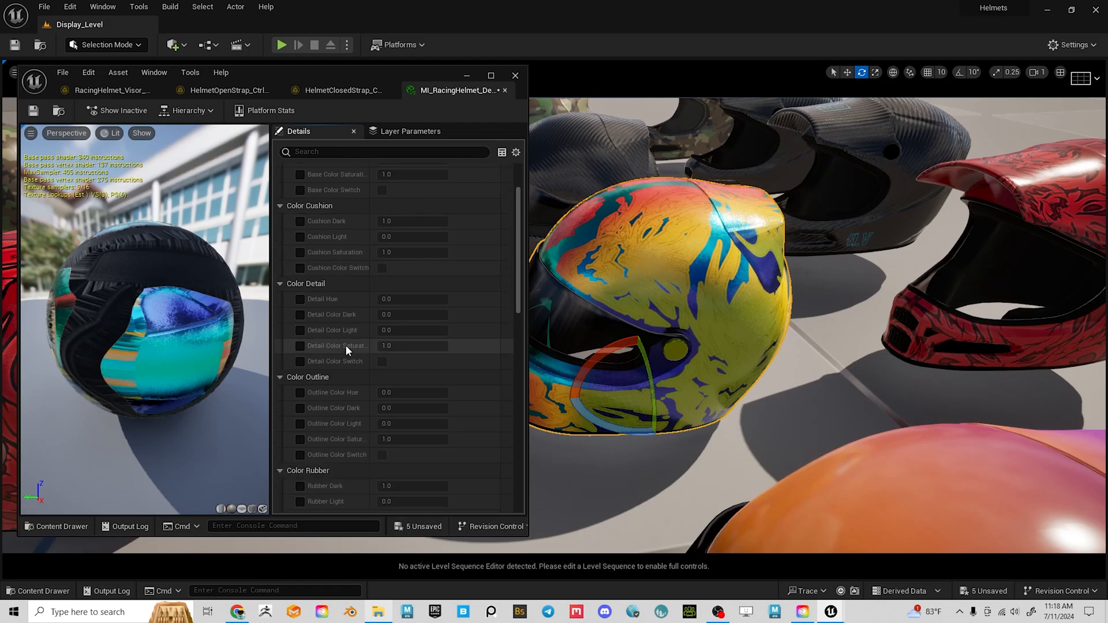
click(300, 393)
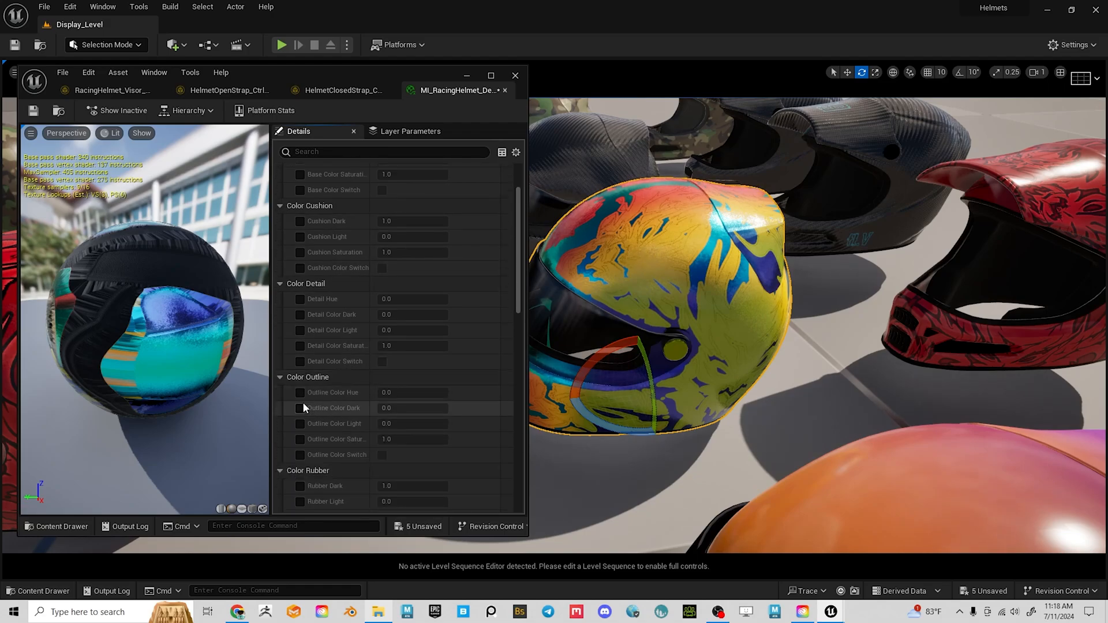
drag(393, 393, 416, 392)
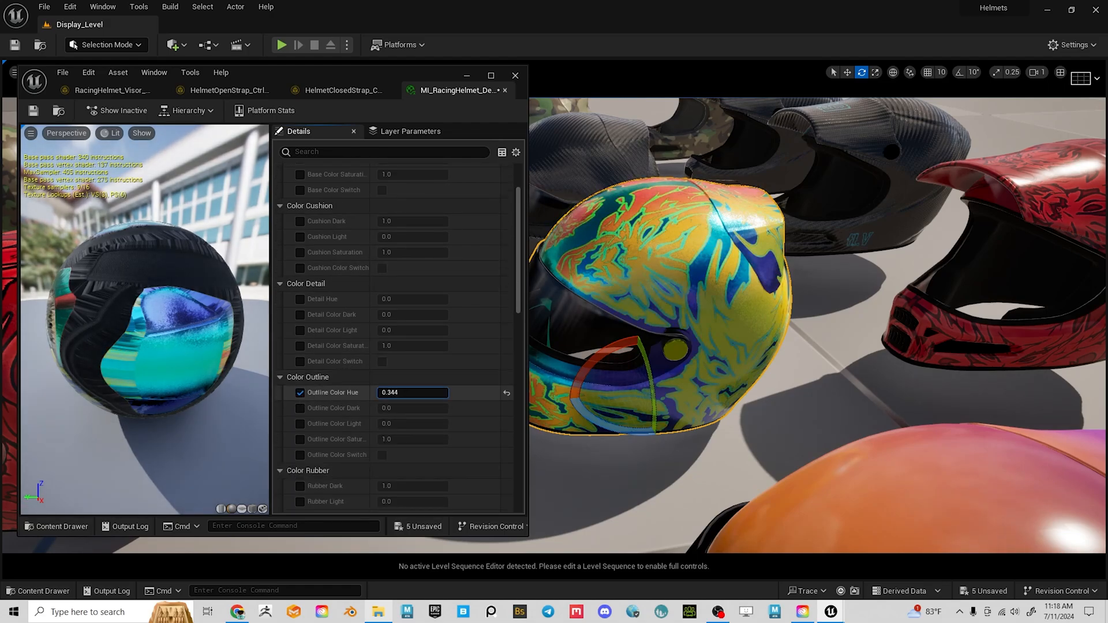
alt+drag(682, 298, 728, 290)
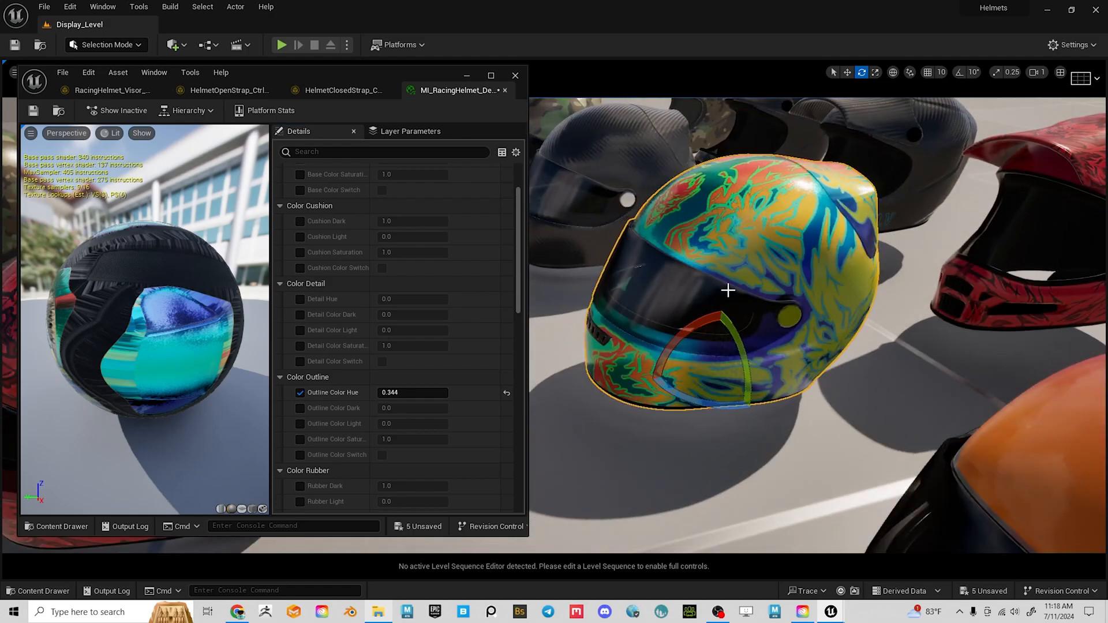
right_drag(747, 284, 819, 263)
alt+drag(651, 321, 727, 321)
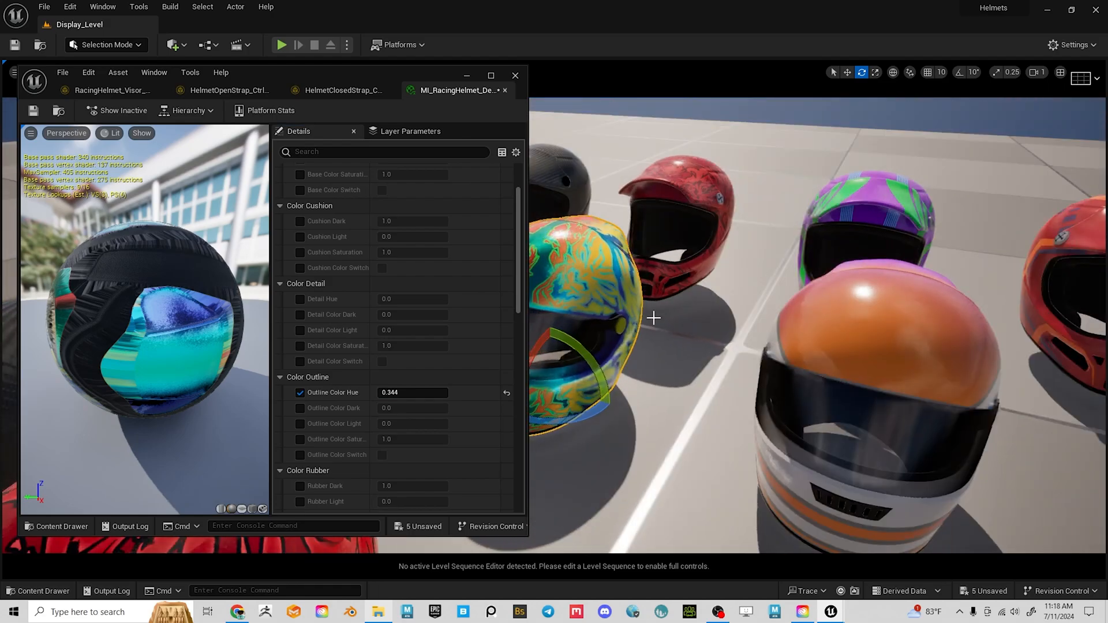
mouse_move(653, 319)
alt+right_down()
mouse_move(709, 319)
mouse_move(652, 341)
mouse_move(652, 312)
alt+right_up()
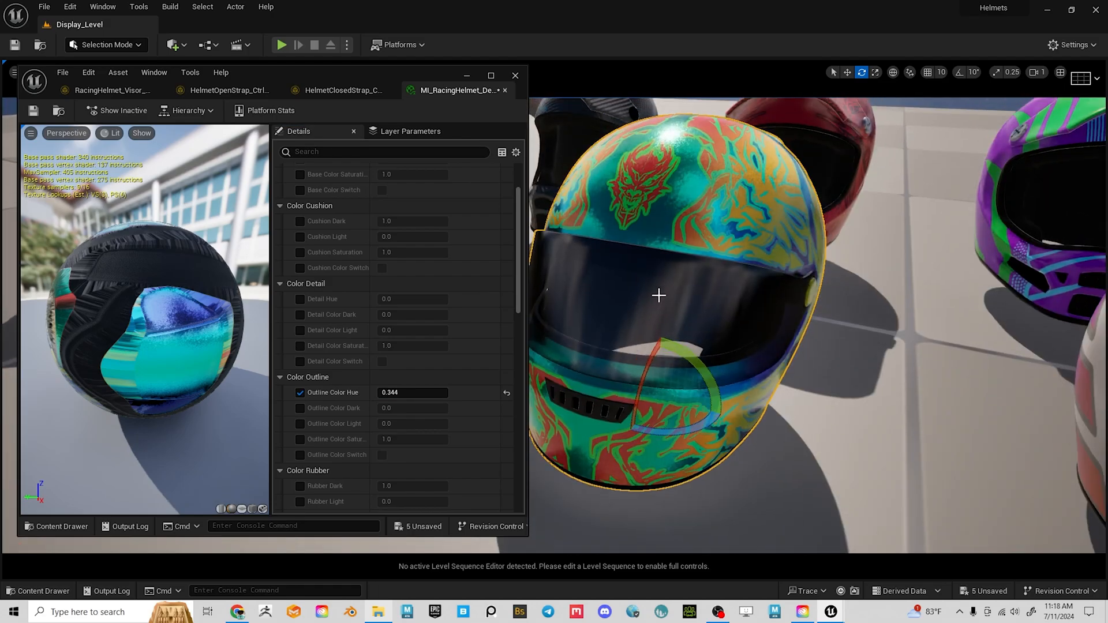
alt+drag(658, 295, 603, 291)
alt+drag(773, 312, 637, 309)
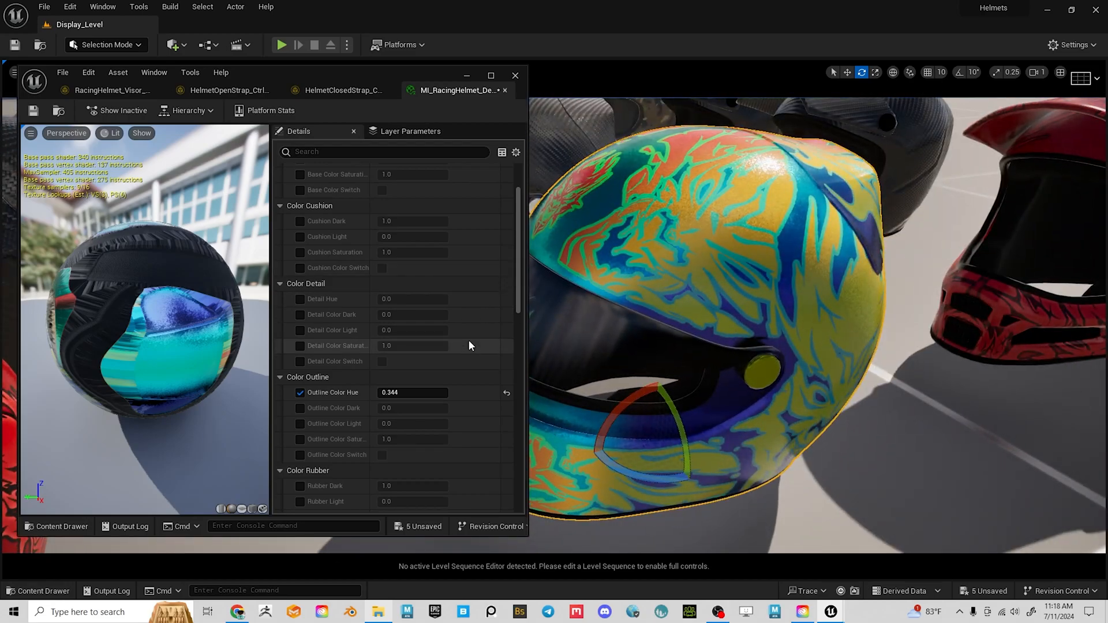
Override the Body Normal amount of the Deamon helmet's material with 0.
scroll(439, 306, down, 6)
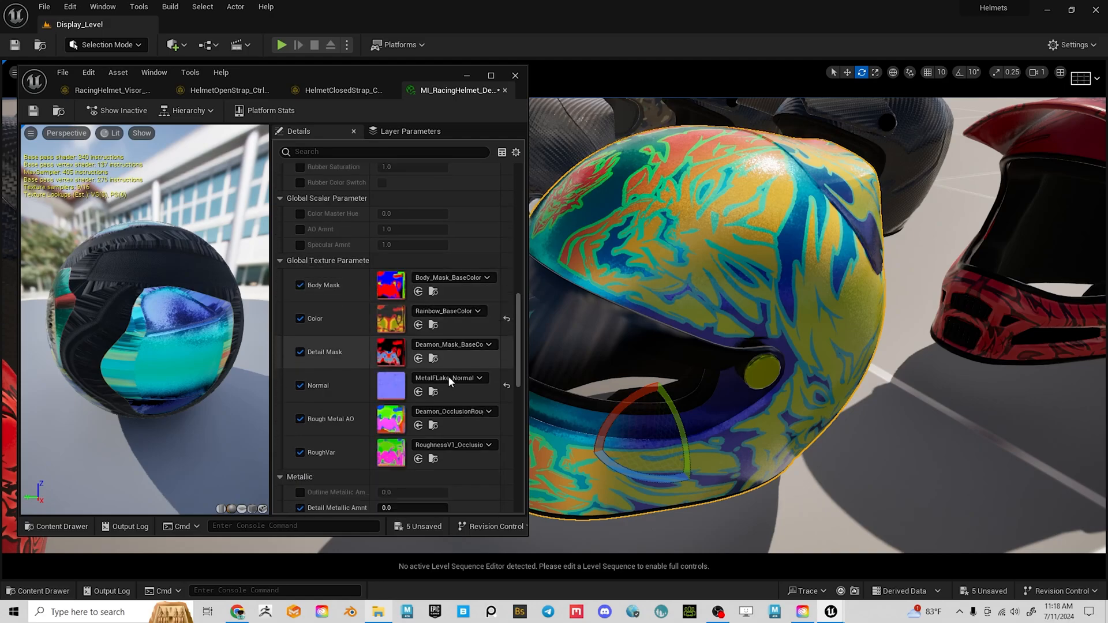
scroll(448, 376, down, 8)
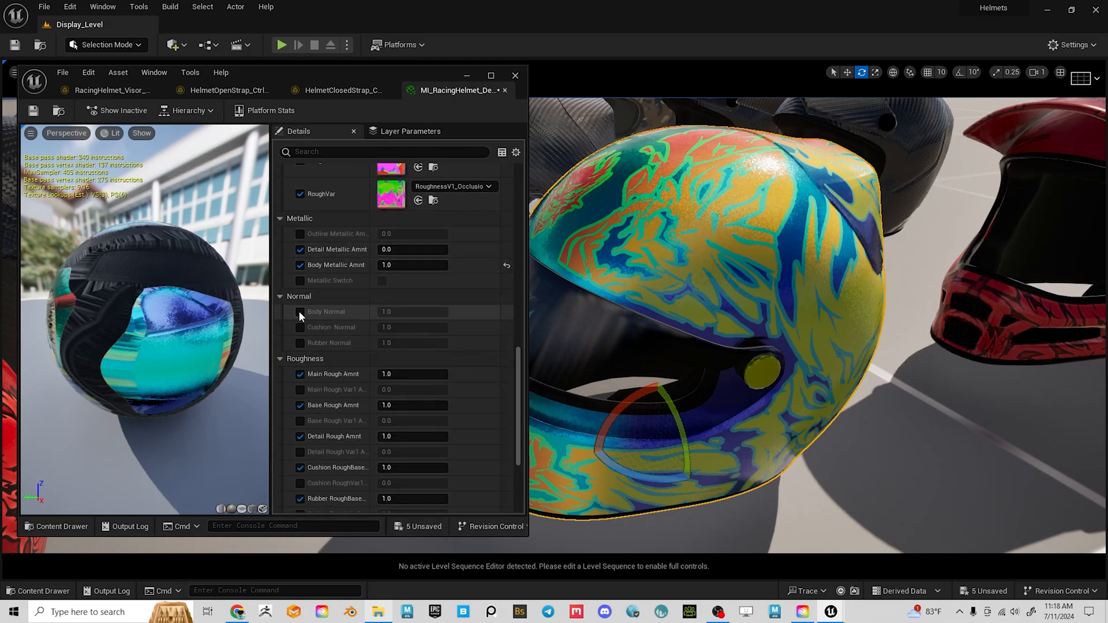
click(300, 311)
text(0)
key(Return)
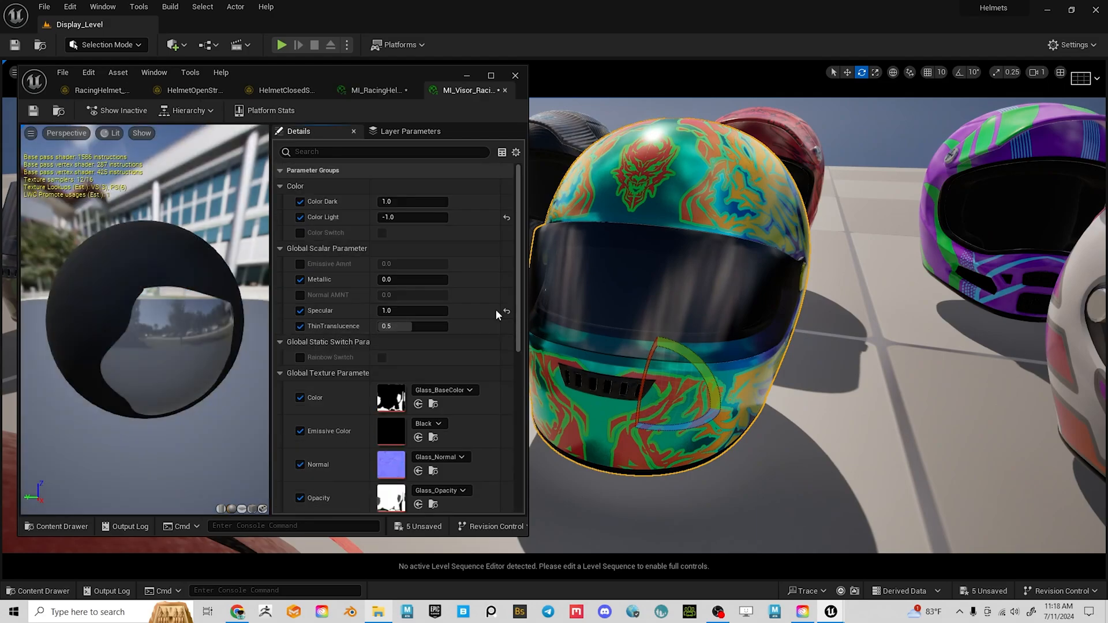
Turn on the Rainbow Switch of the racing helmet's visor material and set its Metallic to 0.968.
scroll(473, 328, down, 1)
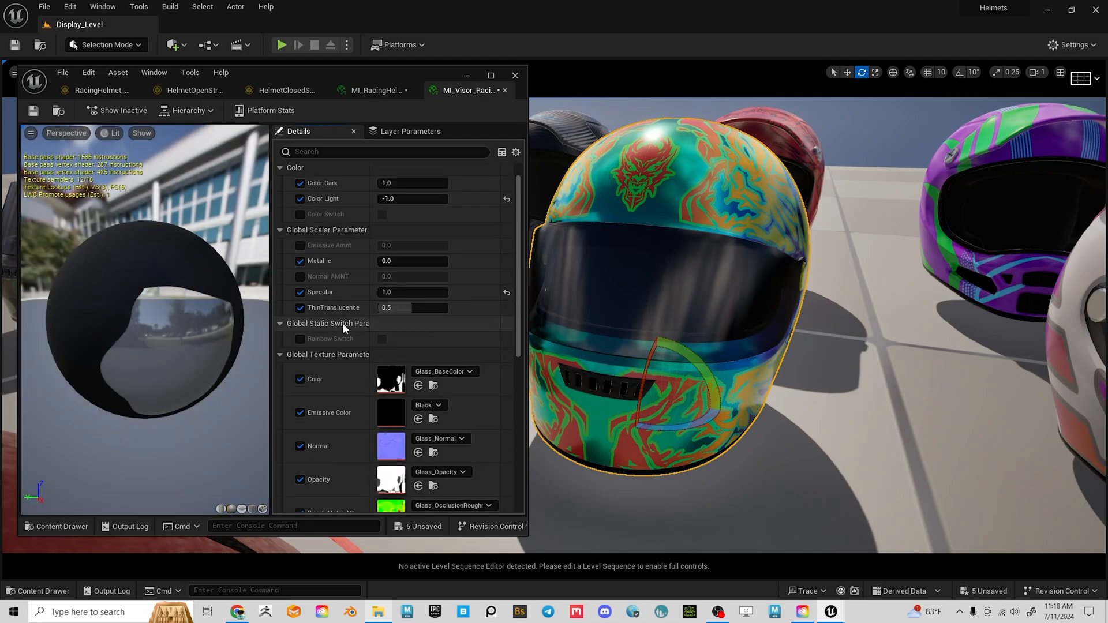
click(300, 340)
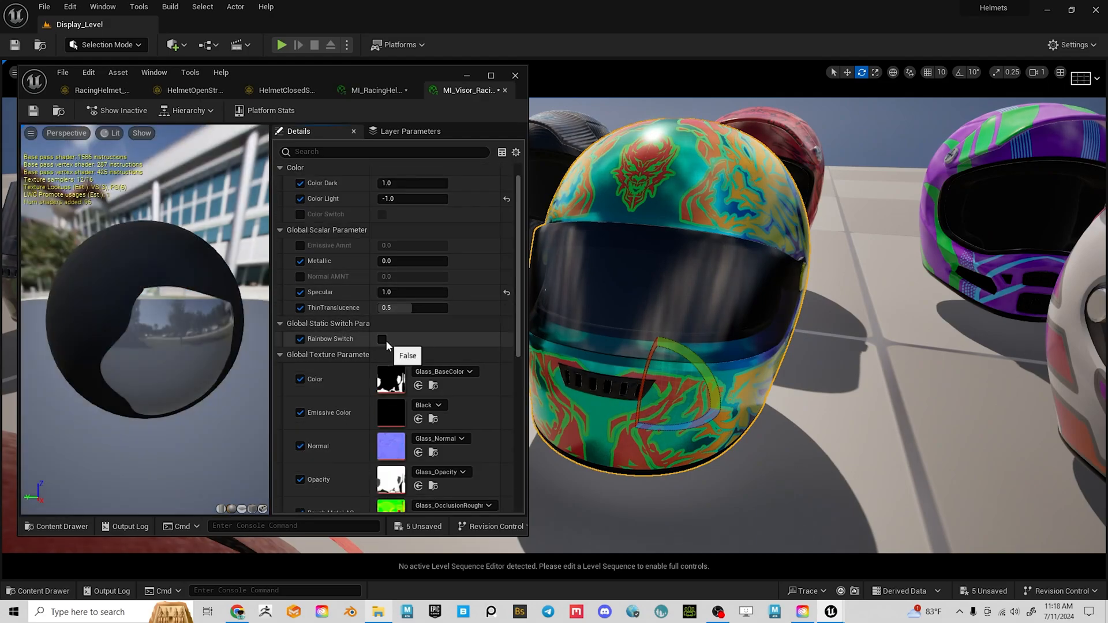
click(382, 339)
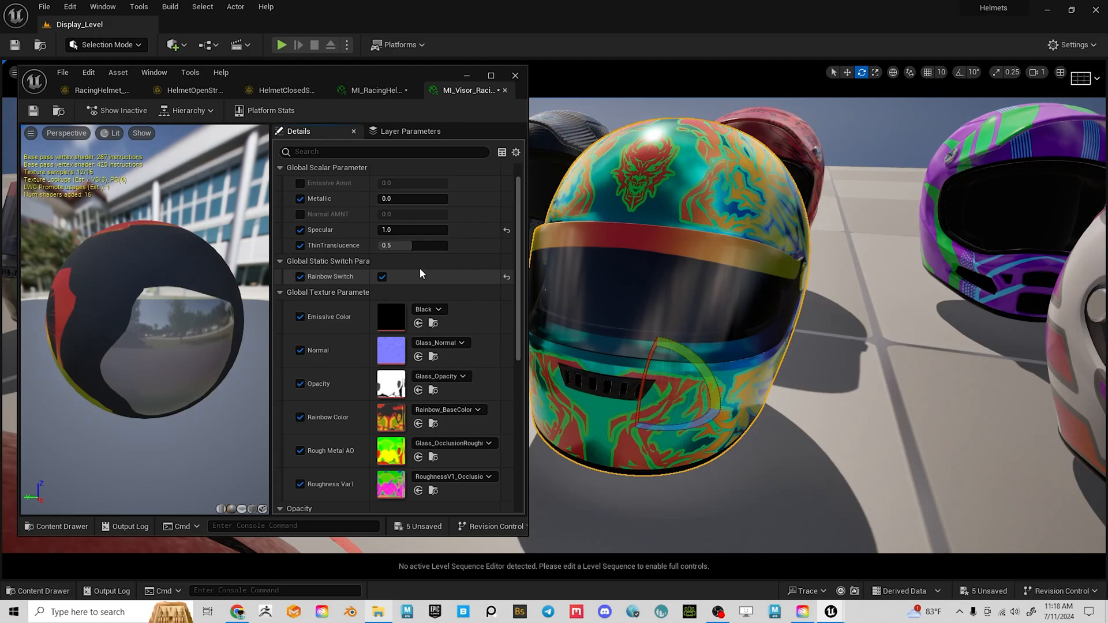
drag(389, 218, 440, 218)
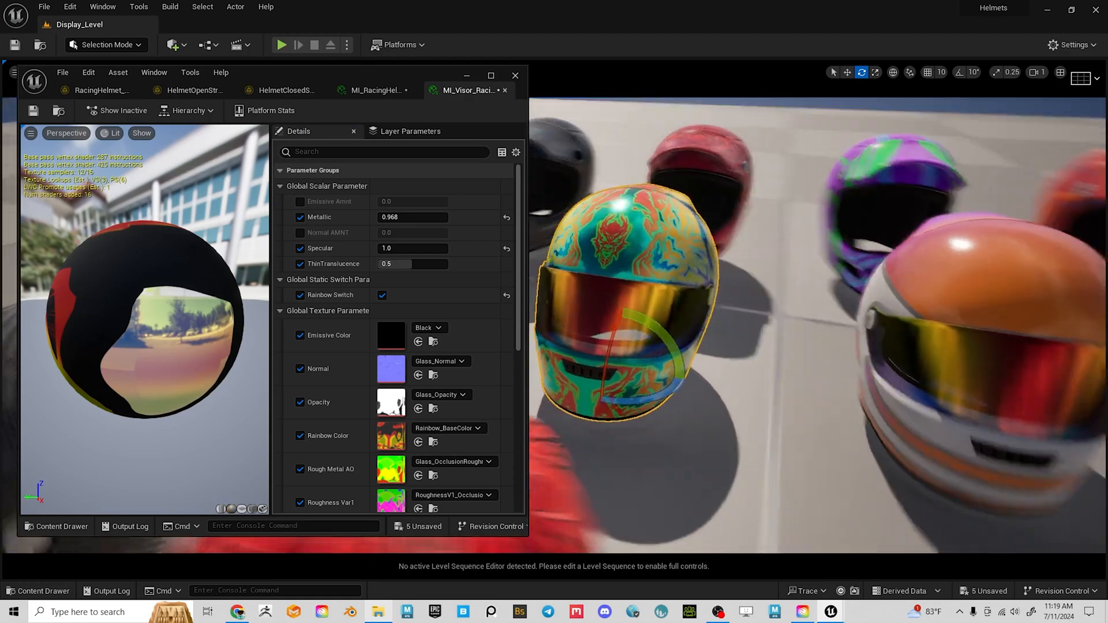
Examine the rainbow visor on the Deamon helmet and the other racing helmets in the level from several angles.
alt+drag(834, 332, 777, 313)
scroll(777, 314, up, 2)
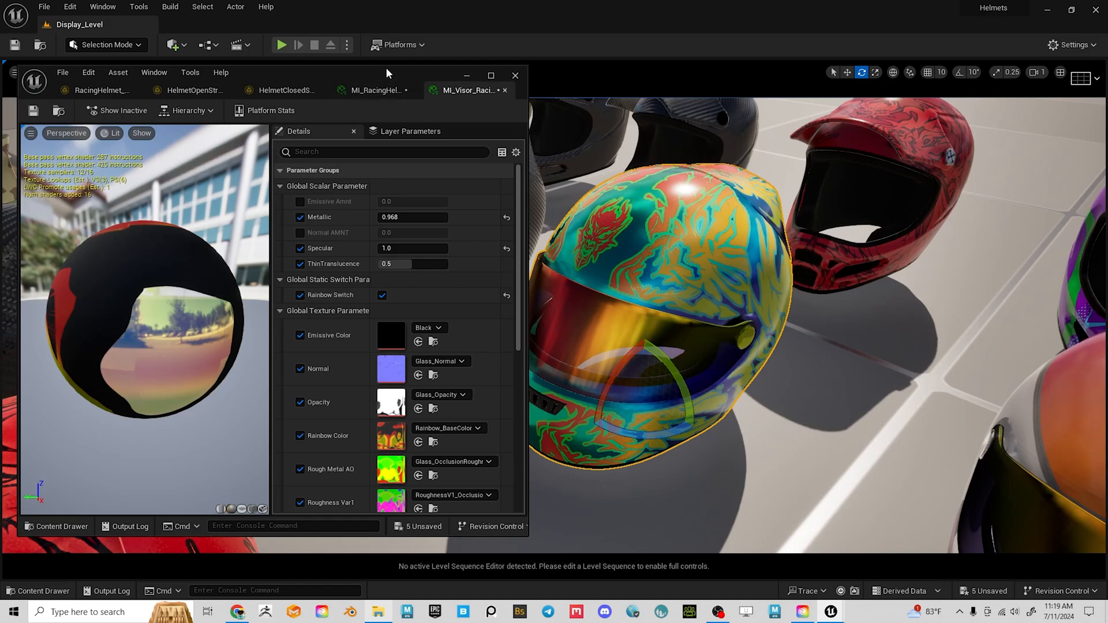
drag(386, 67, 358, 64)
scroll(821, 266, down, 3)
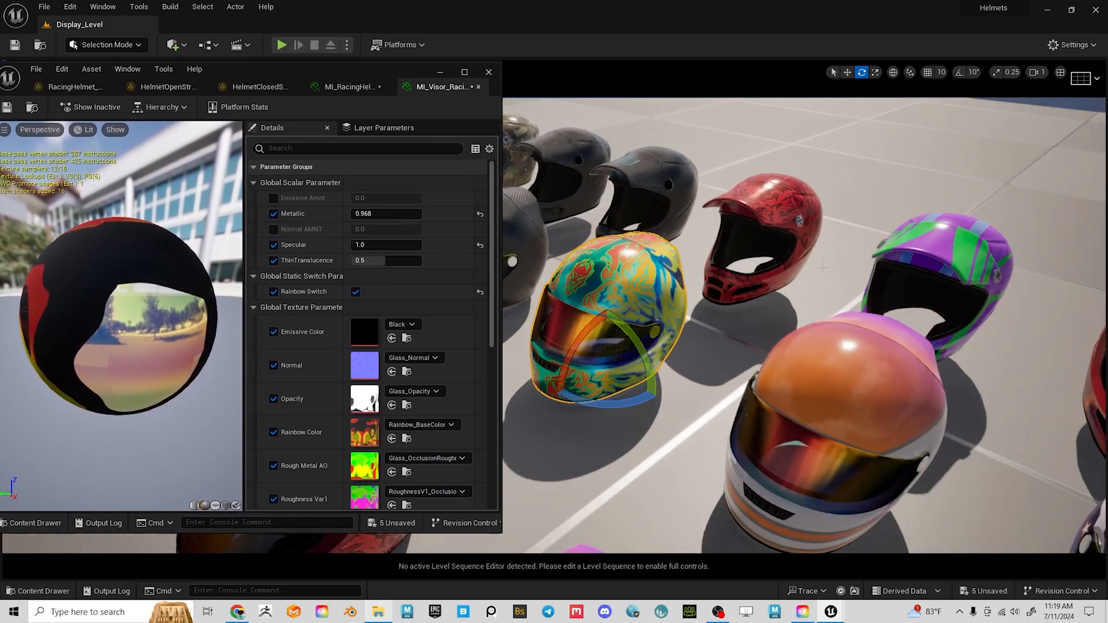
middle_drag(789, 267, 617, 268)
scroll(790, 267, down, 1)
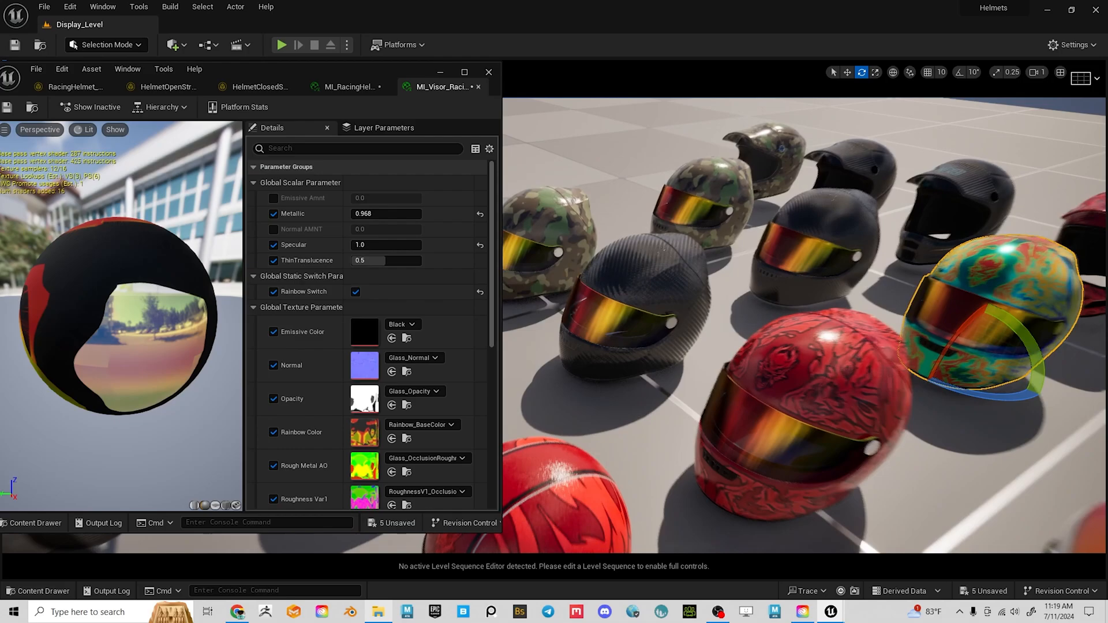
right_click(761, 226)
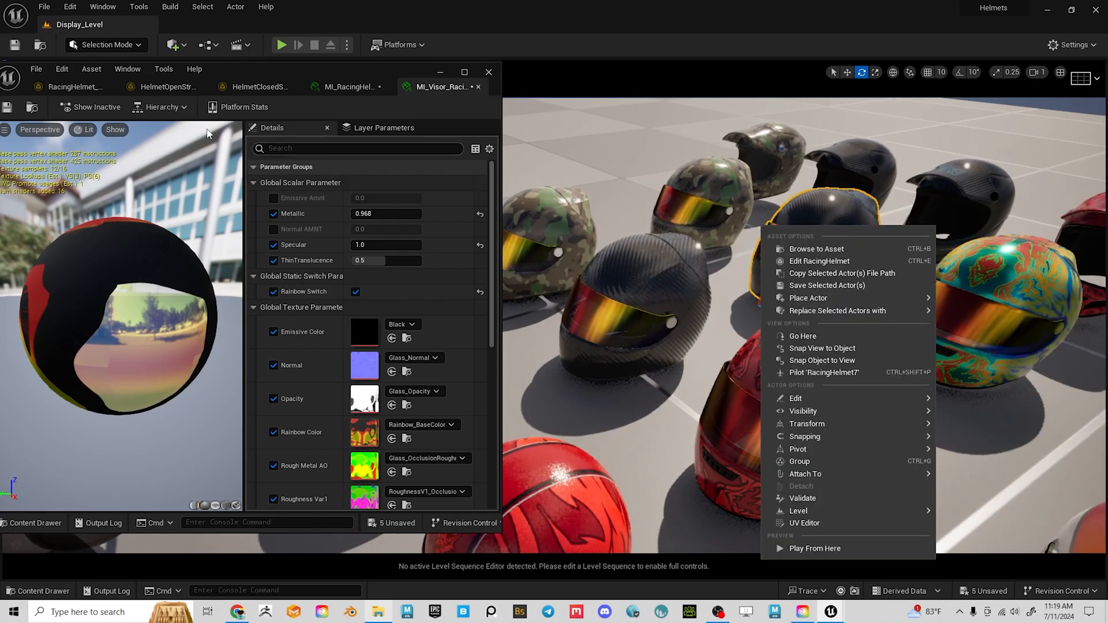
Maximize the material editor window and open the M_Master material from the MasterMaterials folder.
click(186, 453)
key(ctrl+space)
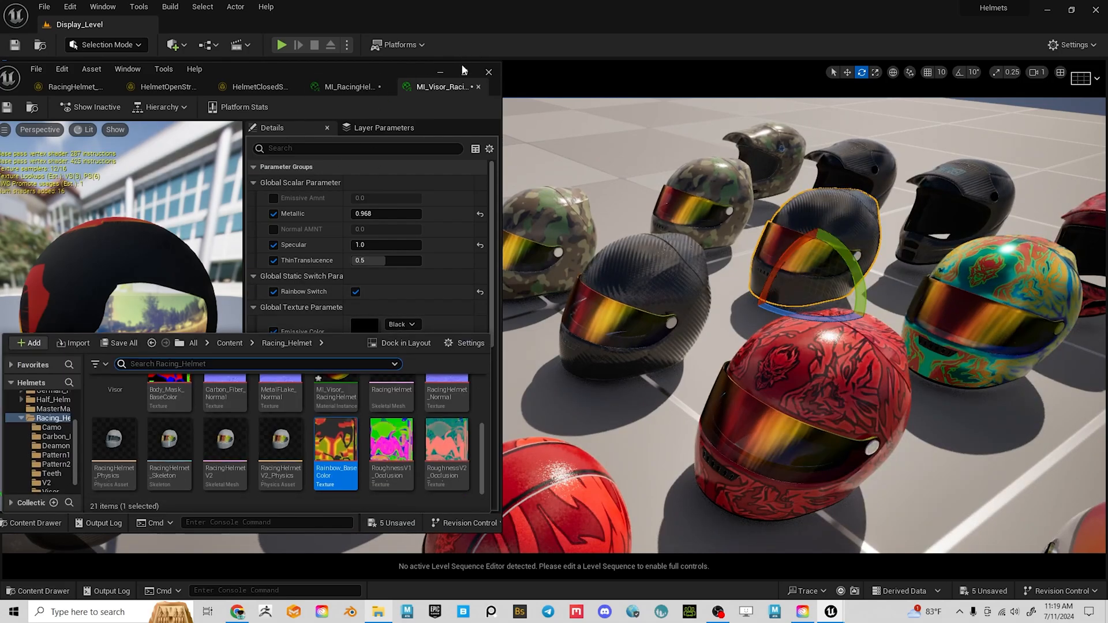
click(464, 72)
key(ctrl+space)
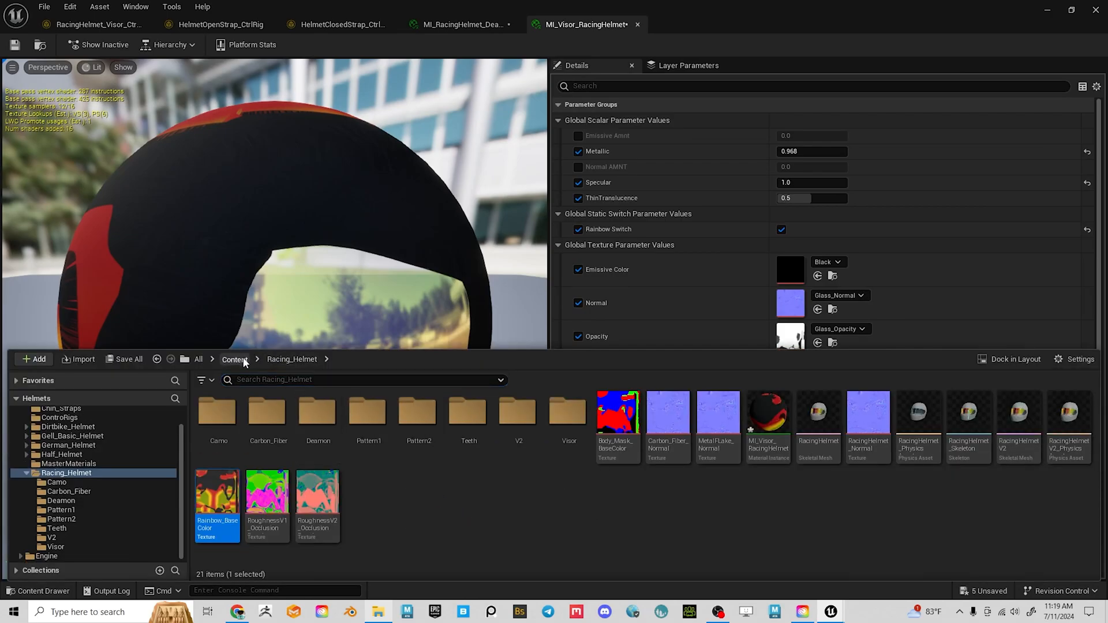
click(234, 359)
double_click(521, 459)
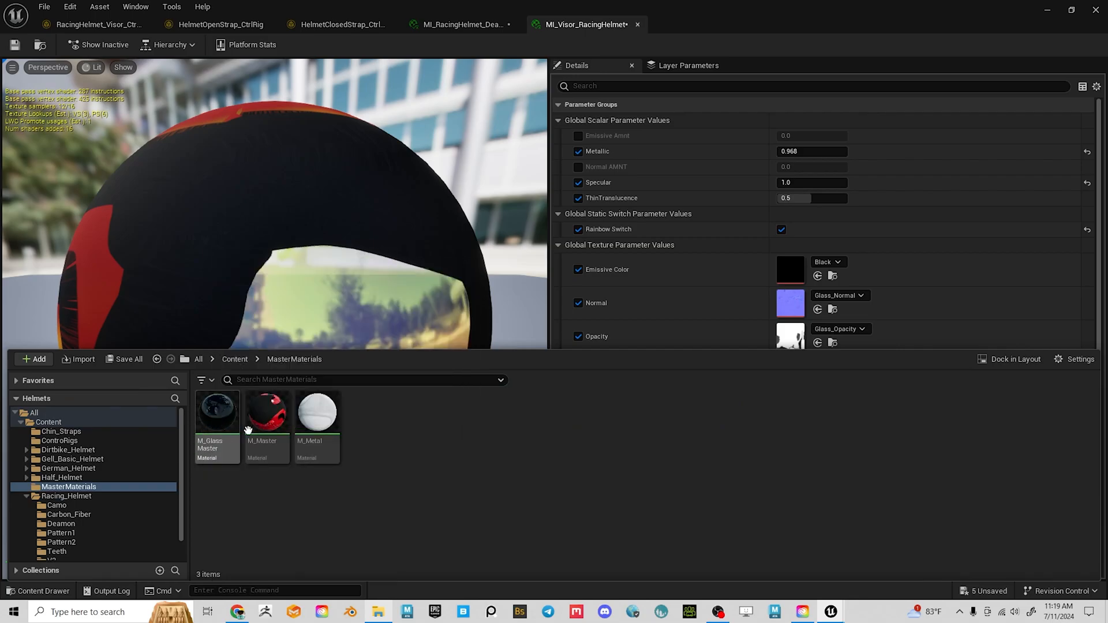
double_click(266, 412)
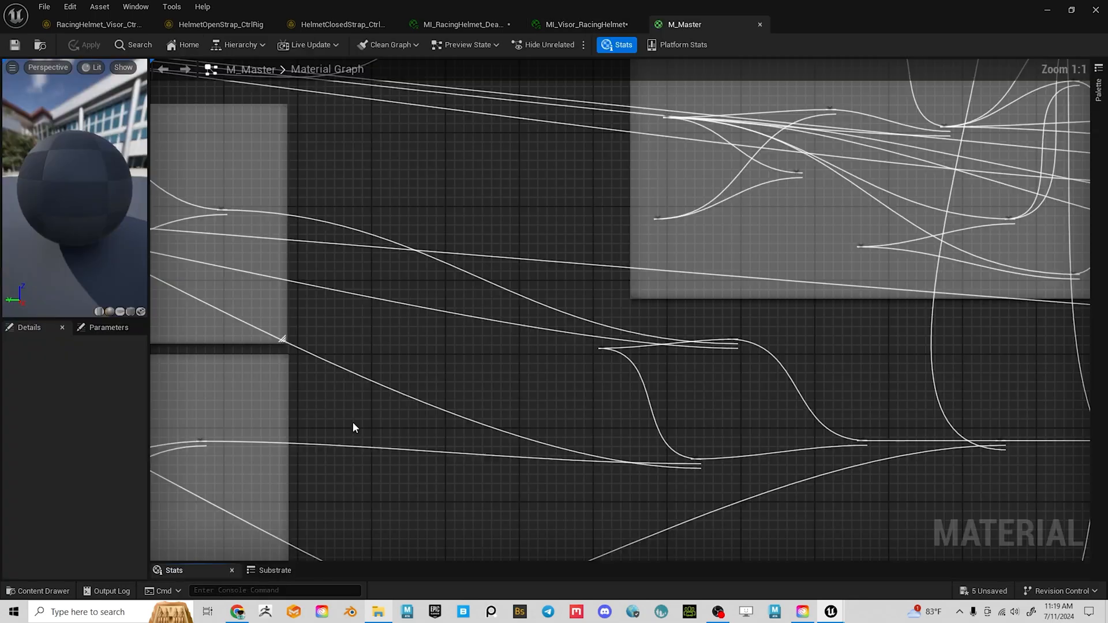
Examine the M_Master graph, including the Rubber Color, Cushion Color, Metallic and Detail Color groups and the mask texture nodes.
scroll(505, 312, down, 10)
scroll(485, 305, up, 4)
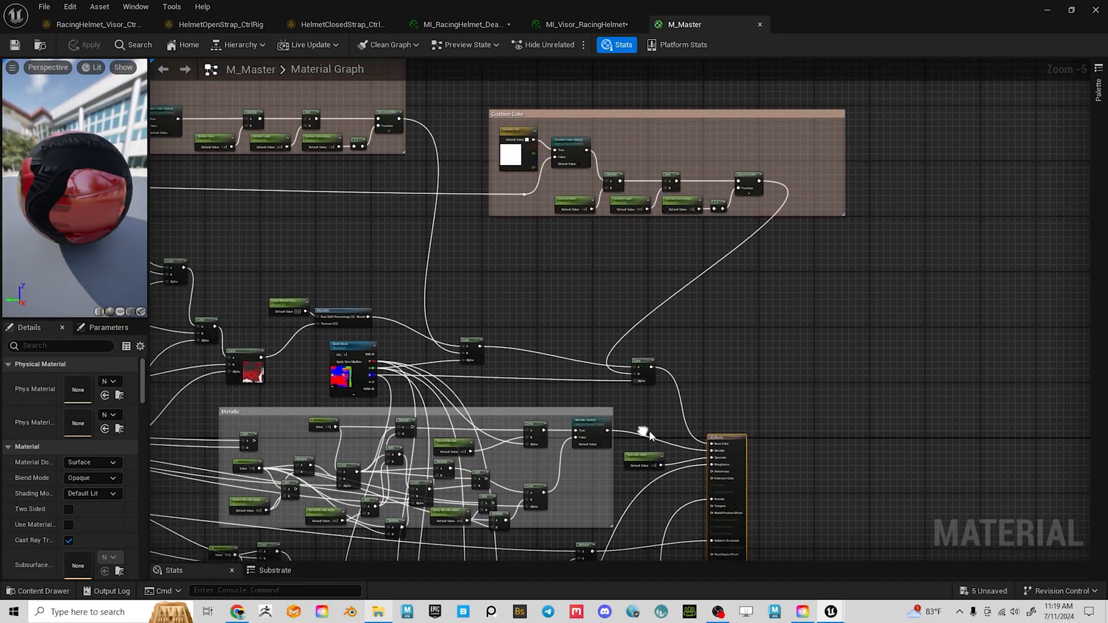
right_drag(519, 328, 706, 320)
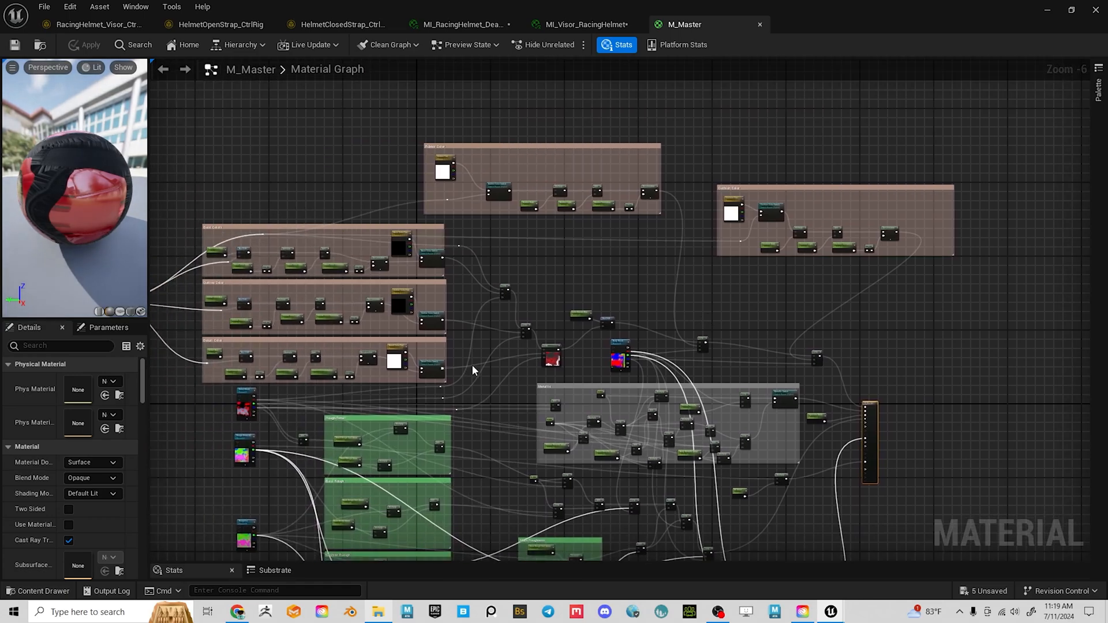
scroll(565, 244, up, 3)
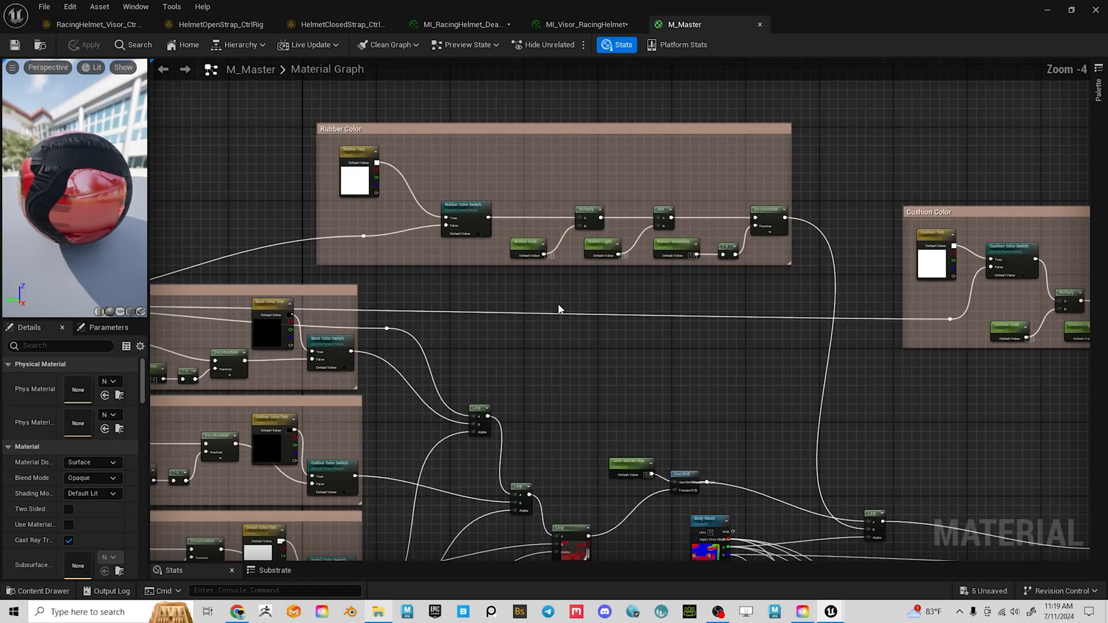
scroll(440, 309, down, 2)
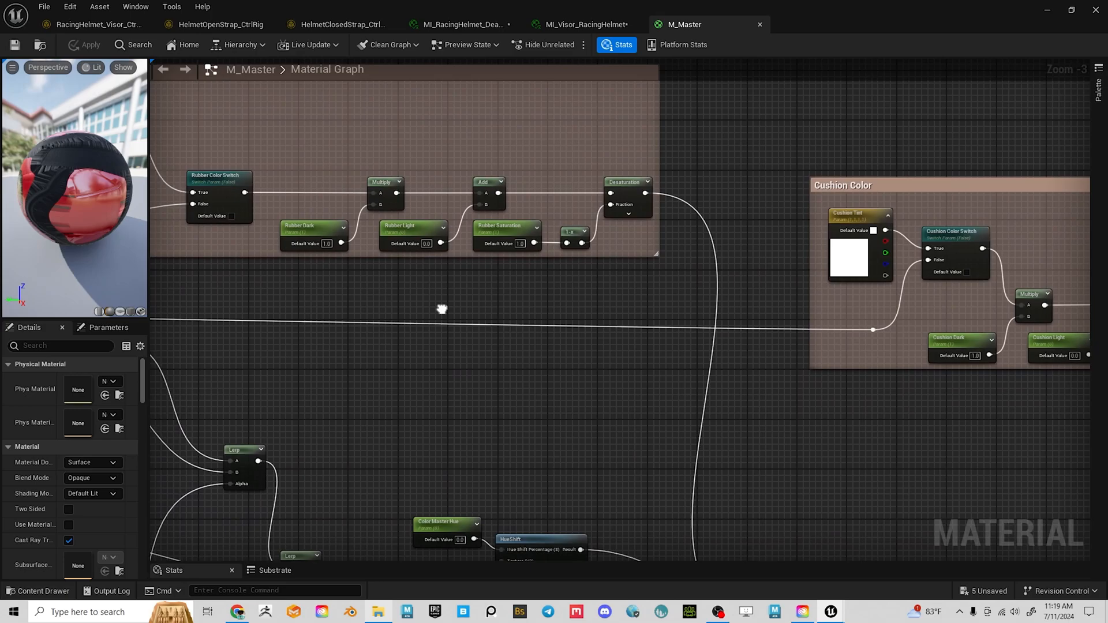
scroll(410, 182, up, 2)
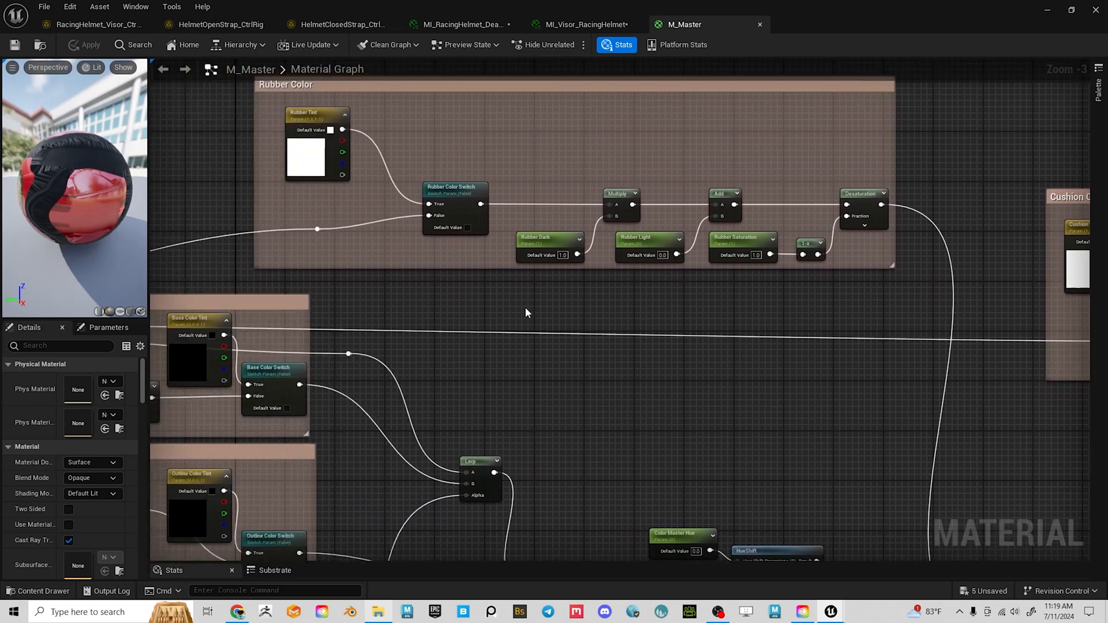
right_drag(583, 351, 430, 316)
right_drag(647, 426, 510, 116)
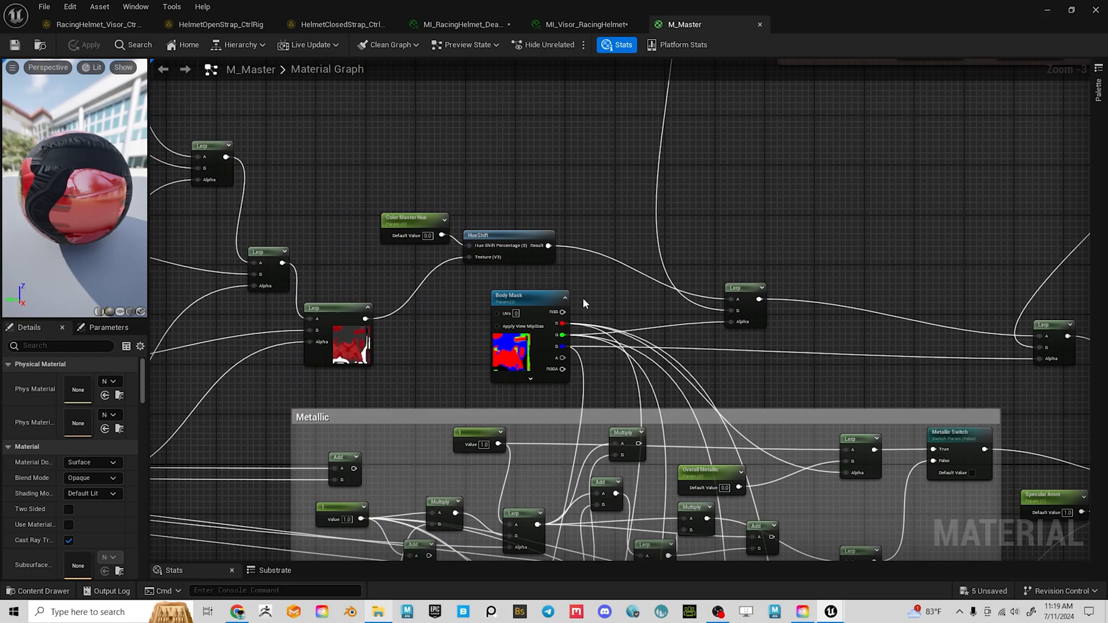
right_drag(584, 303, 566, 218)
right_drag(534, 271, 528, 278)
right_drag(430, 282, 1053, 211)
right_drag(313, 306, 633, 250)
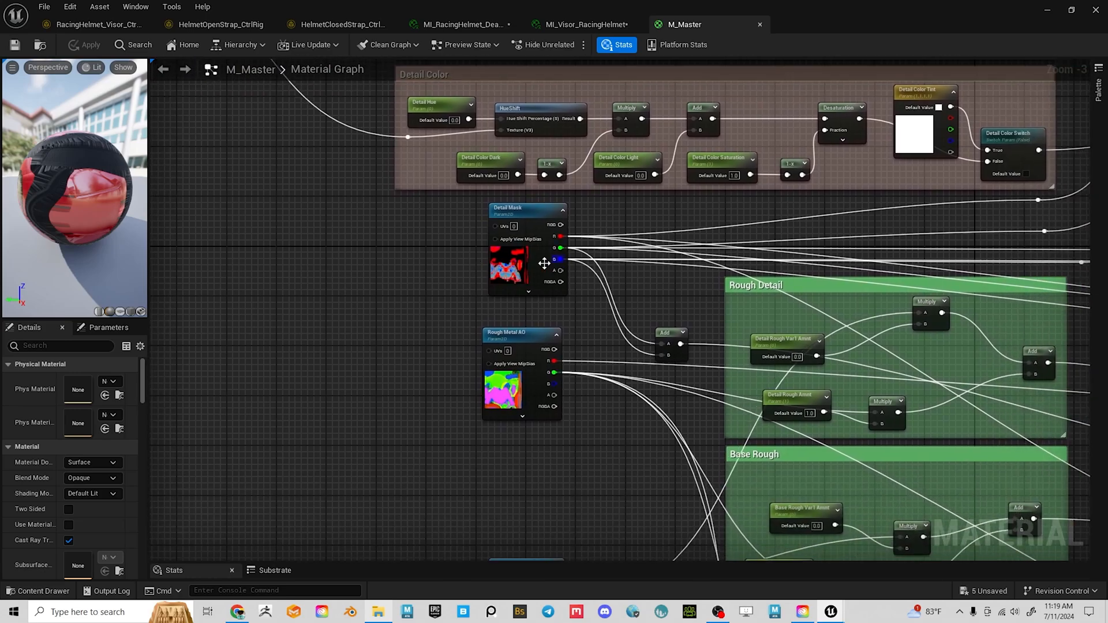
Open the Deamon_Mask_BaseColor texture used by the Detail Mask node of M_Master.
click(521, 265)
scroll(86, 508, down, 3)
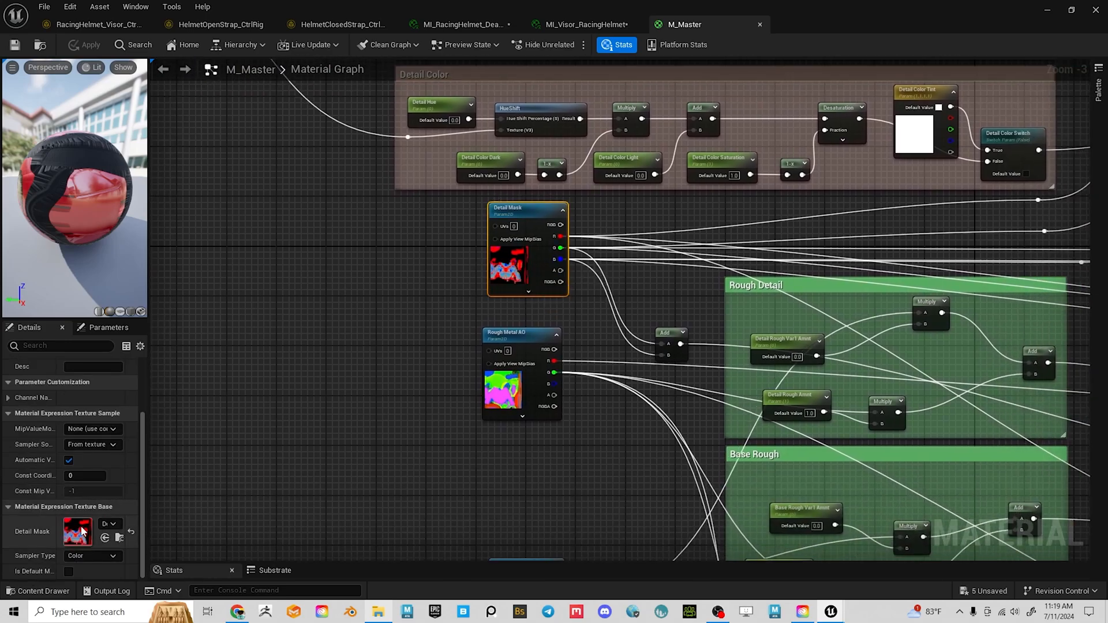
double_click(79, 543)
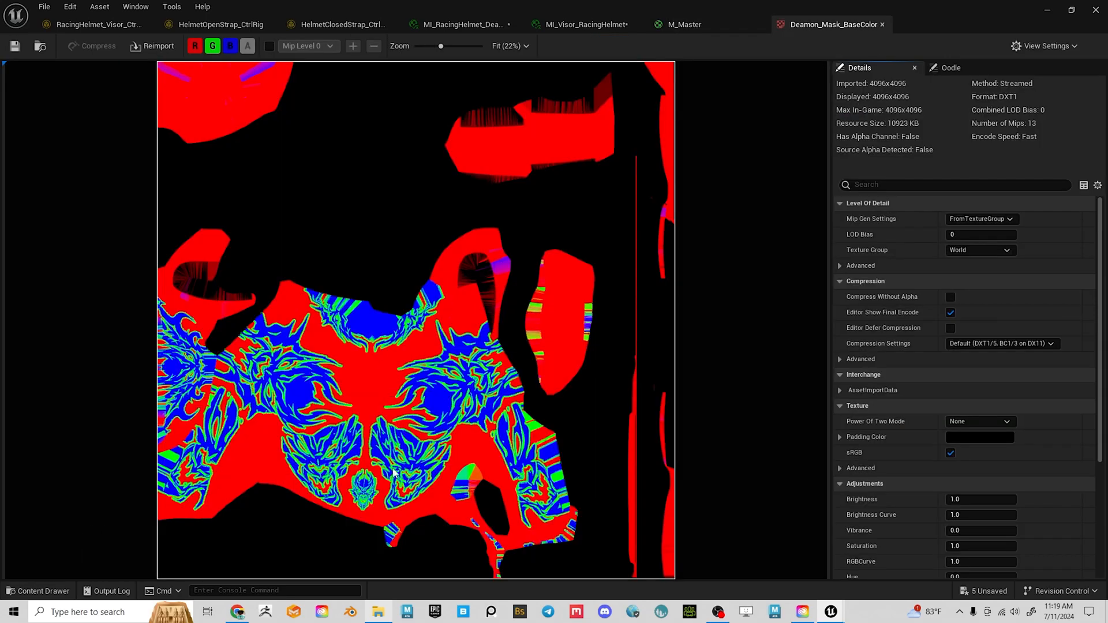
Inspect the red, green and blue channels of the mask texture one at a time, and restore the display of all three.
click(229, 46)
click(212, 45)
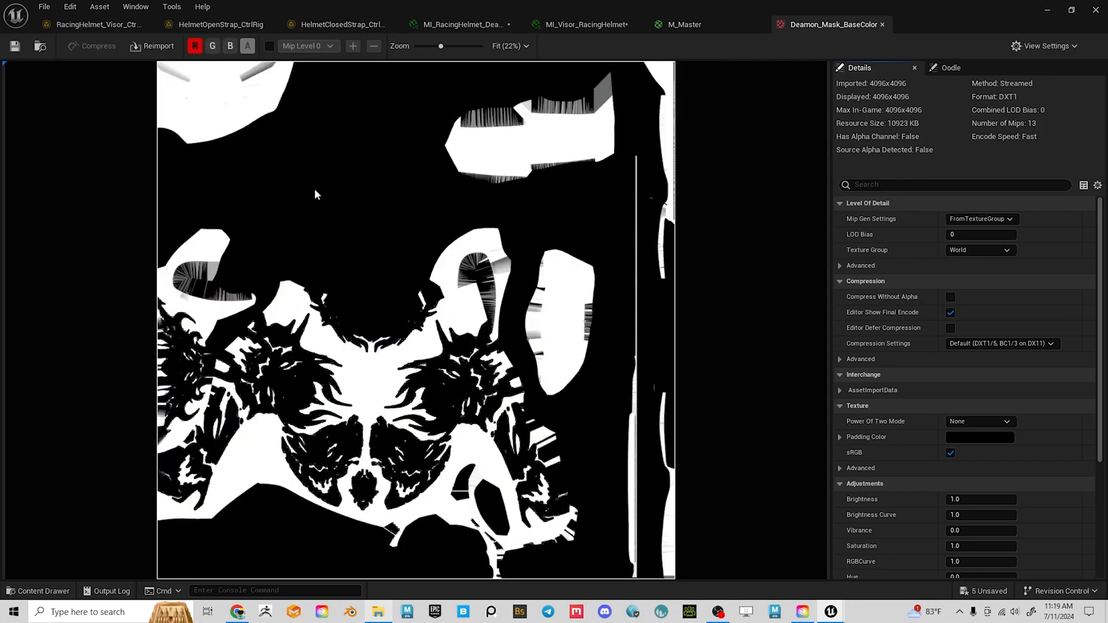
click(192, 46)
click(212, 45)
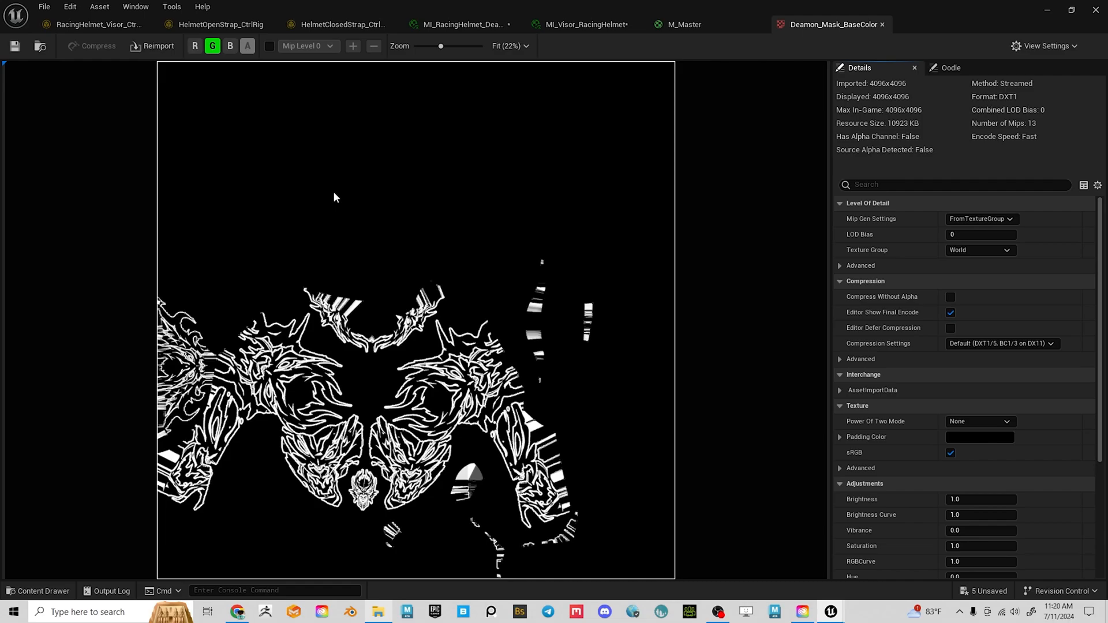
click(213, 45)
click(230, 46)
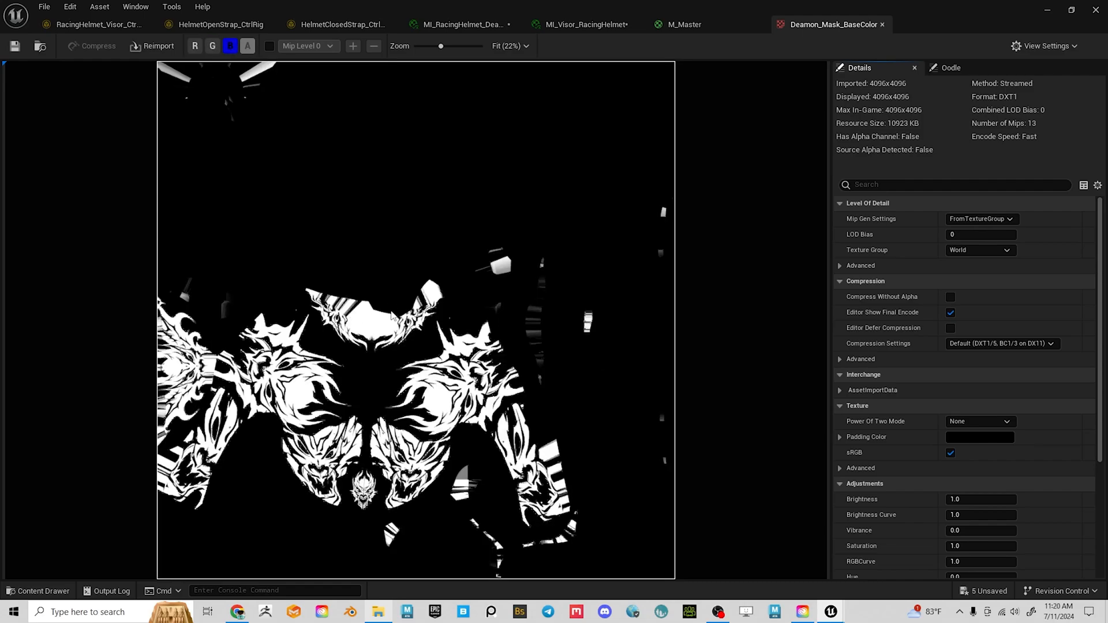
click(232, 46)
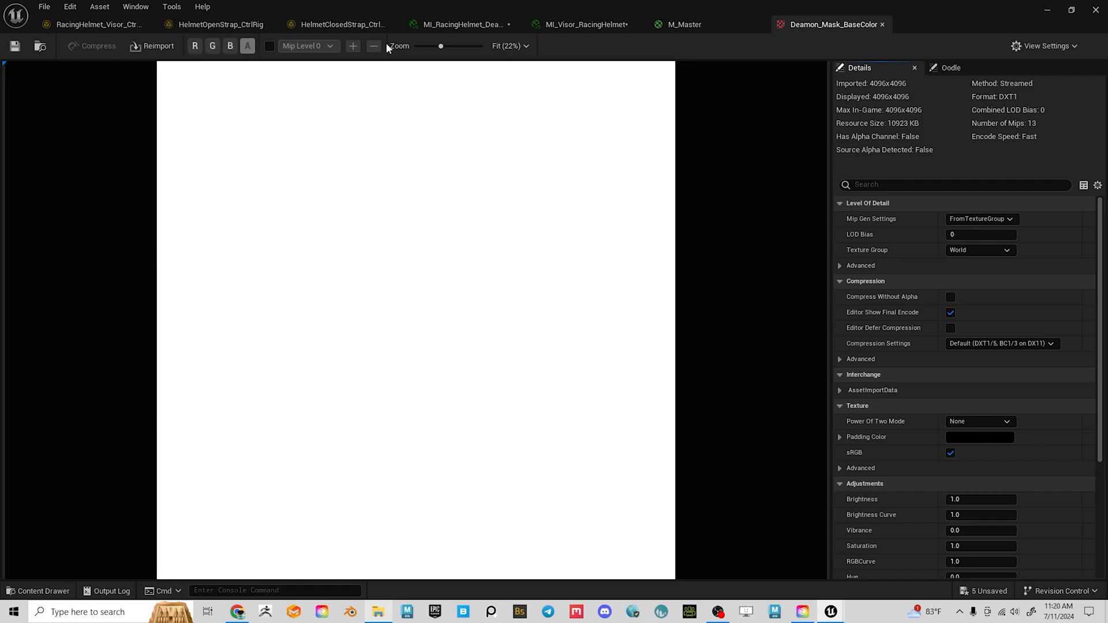
click(230, 46)
click(213, 46)
click(196, 46)
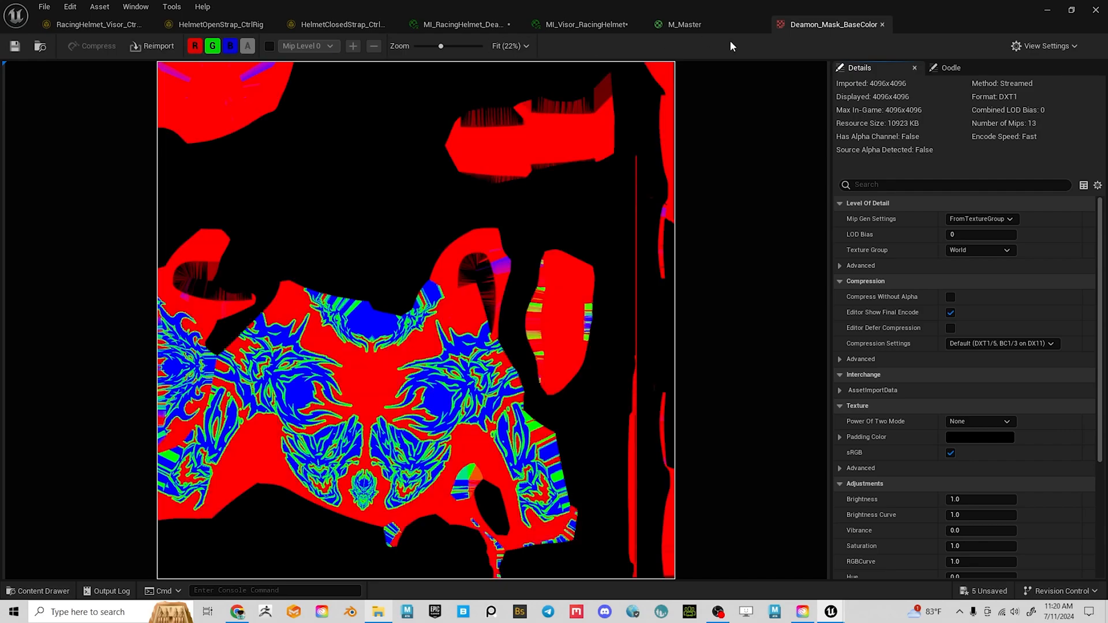